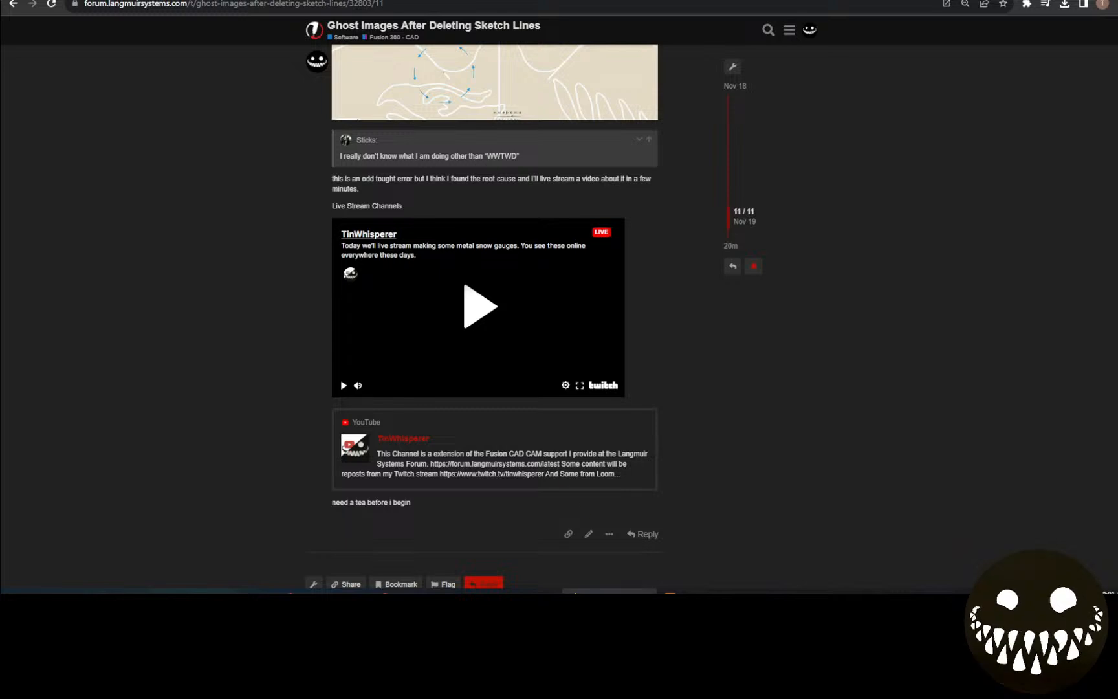
Switch to Fusion 360, play the 2D Profile1 simulation, rewind it and pan the stock view.
click(705, 591)
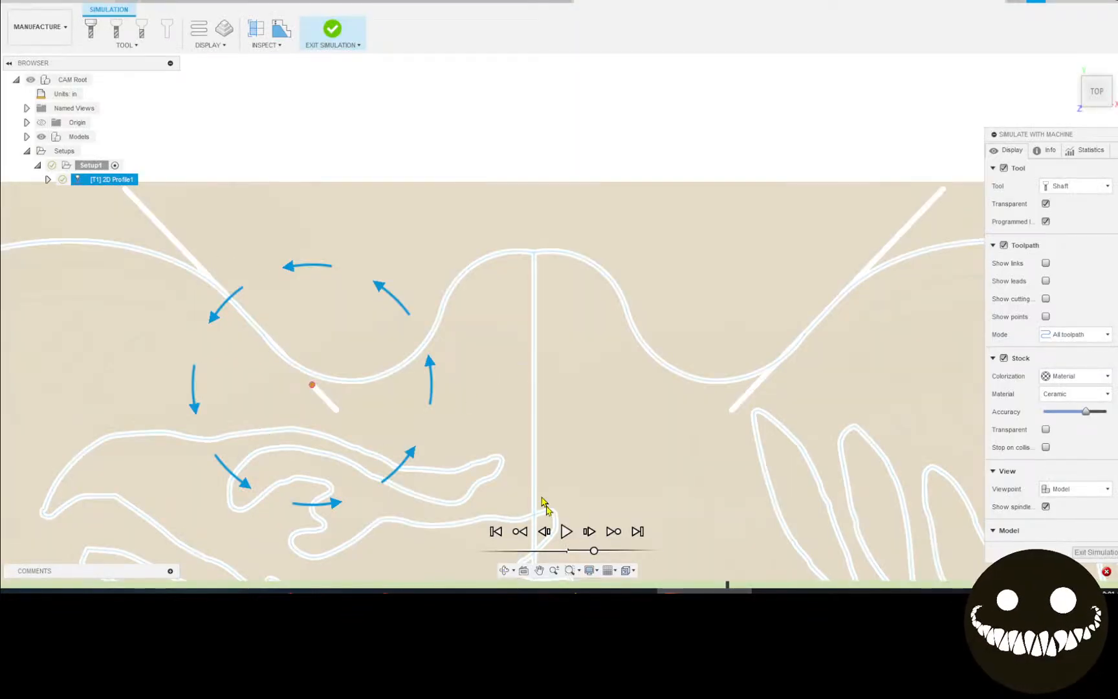
click(565, 531)
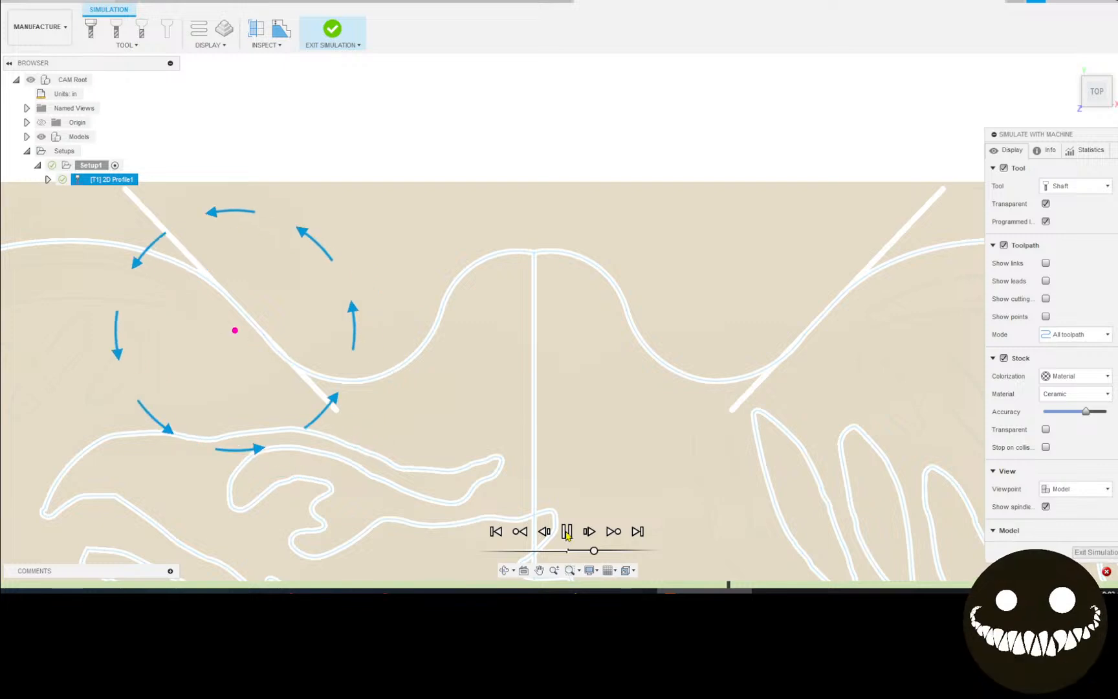
click(702, 586)
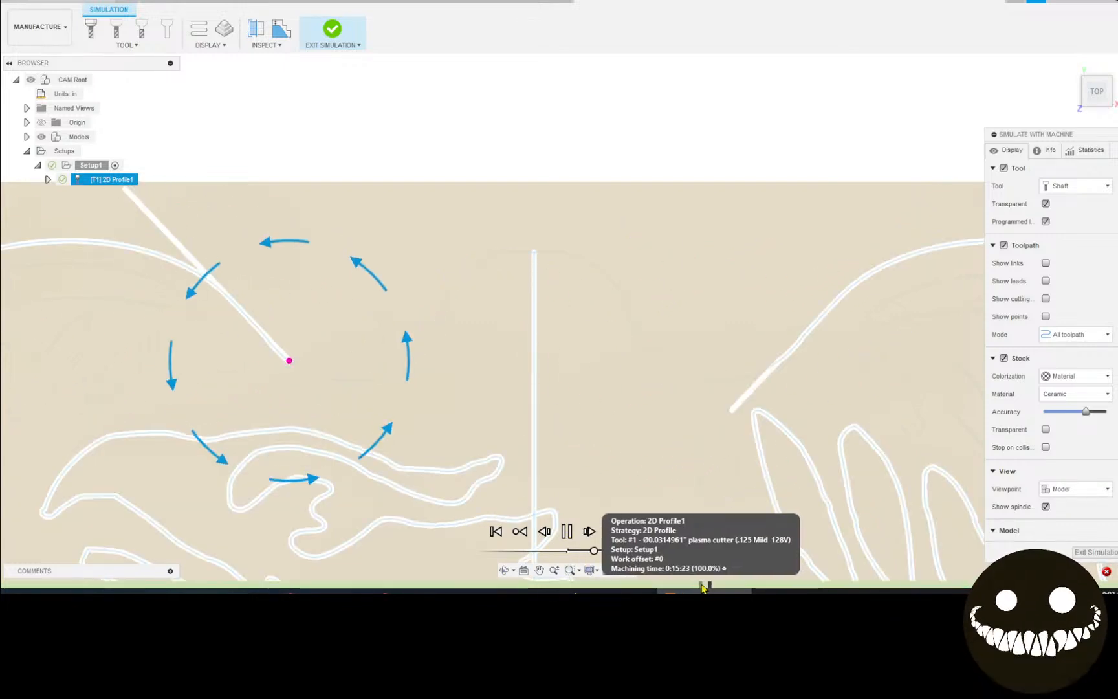
click(691, 587)
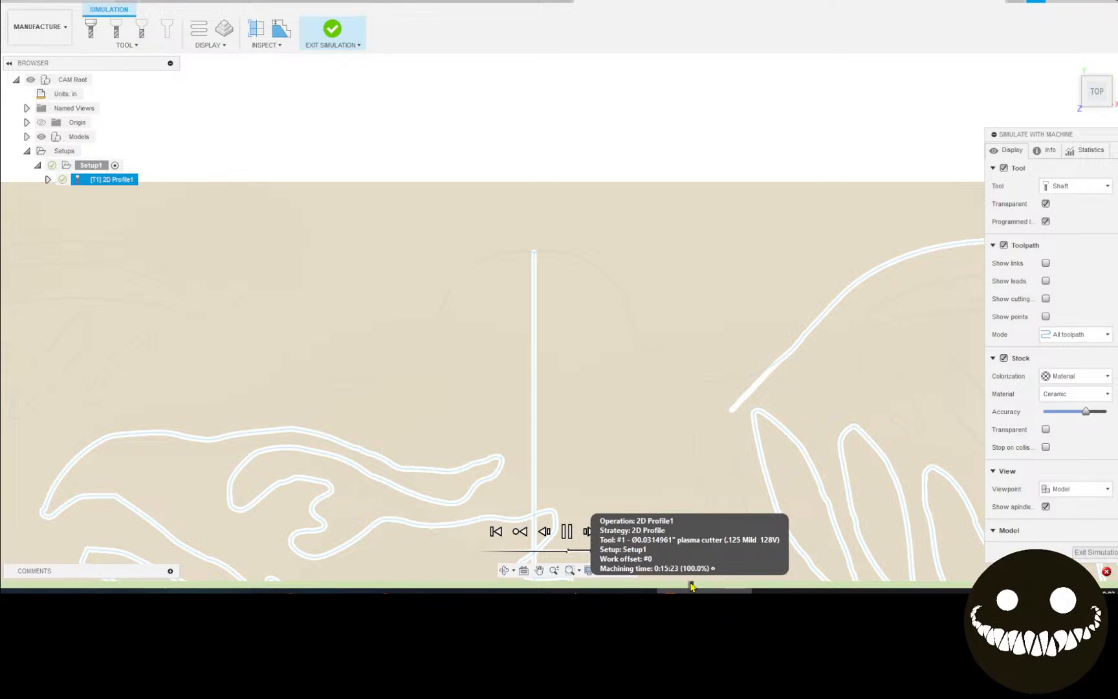
scroll(616, 541, down, 3)
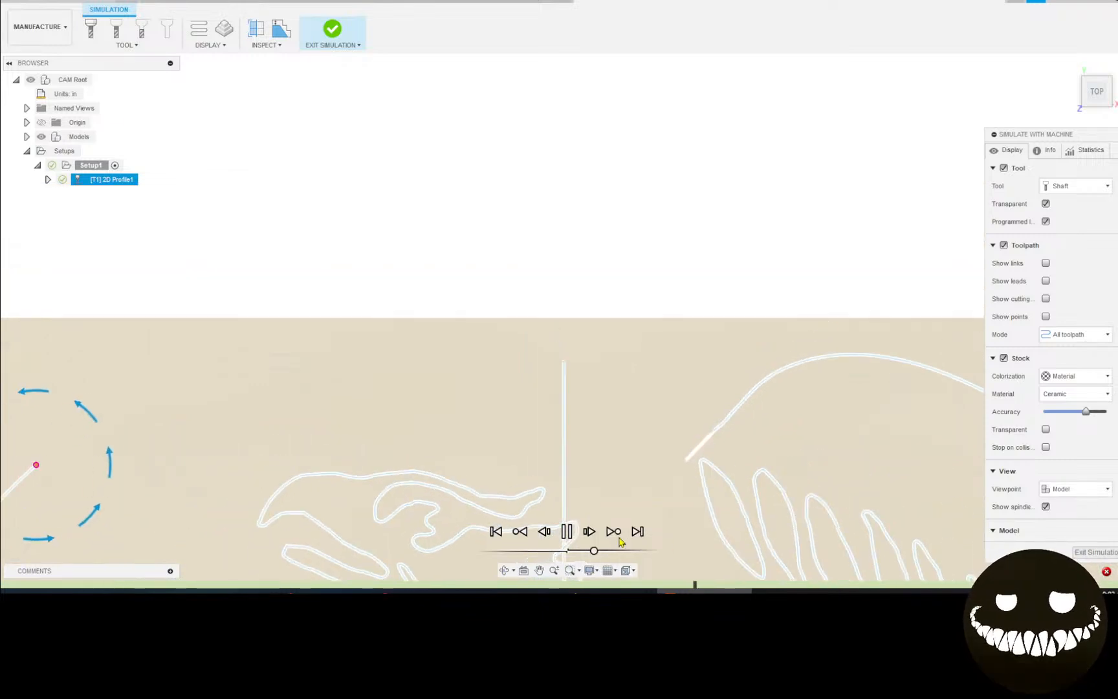
mouse_move(619, 541)
middle_down()
mouse_move(564, 442)
mouse_move(604, 399)
mouse_move(590, 394)
middle_up()
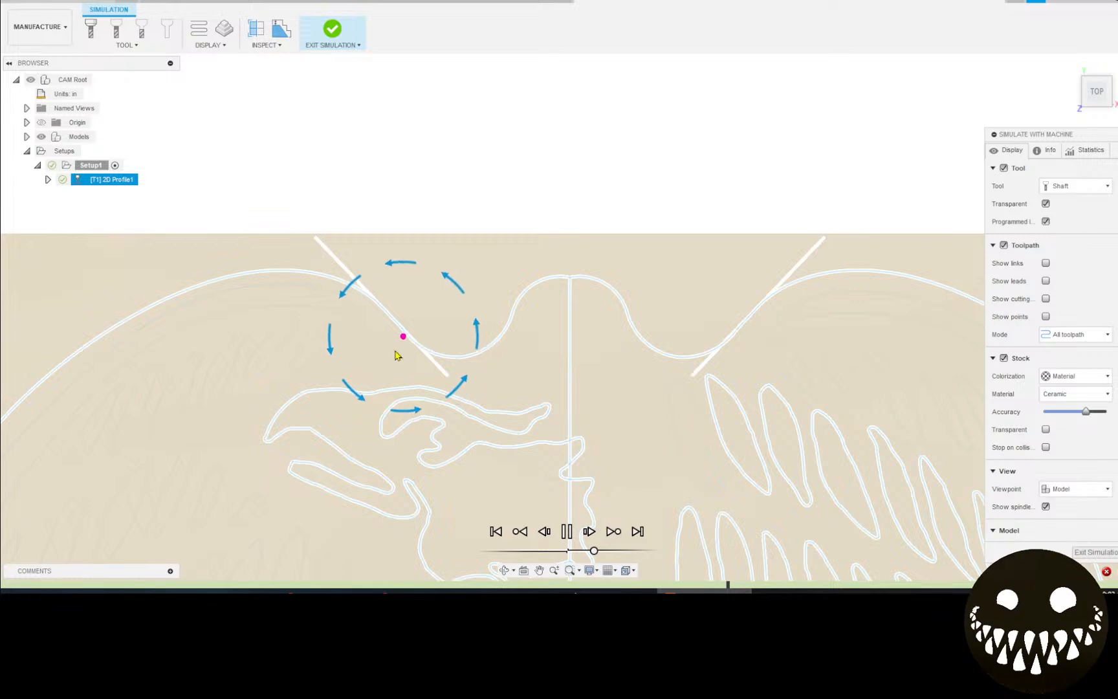
Jump the 2D Profile1 cutting simulation to its end.
scroll(387, 337, down, 2)
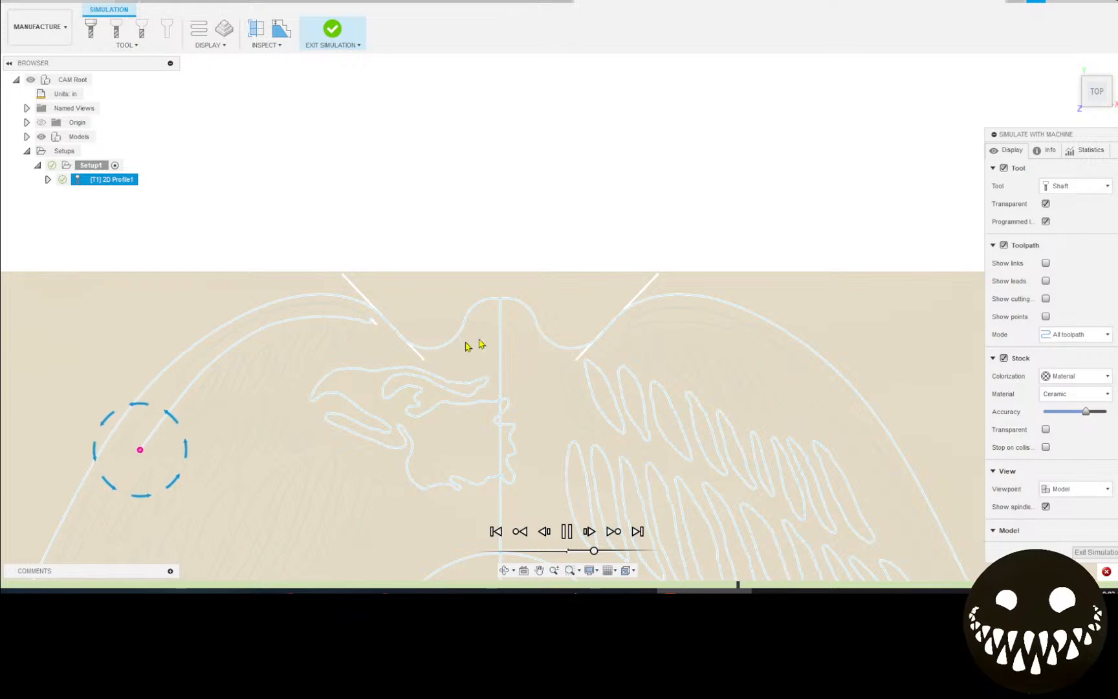
scroll(557, 366, down, 2)
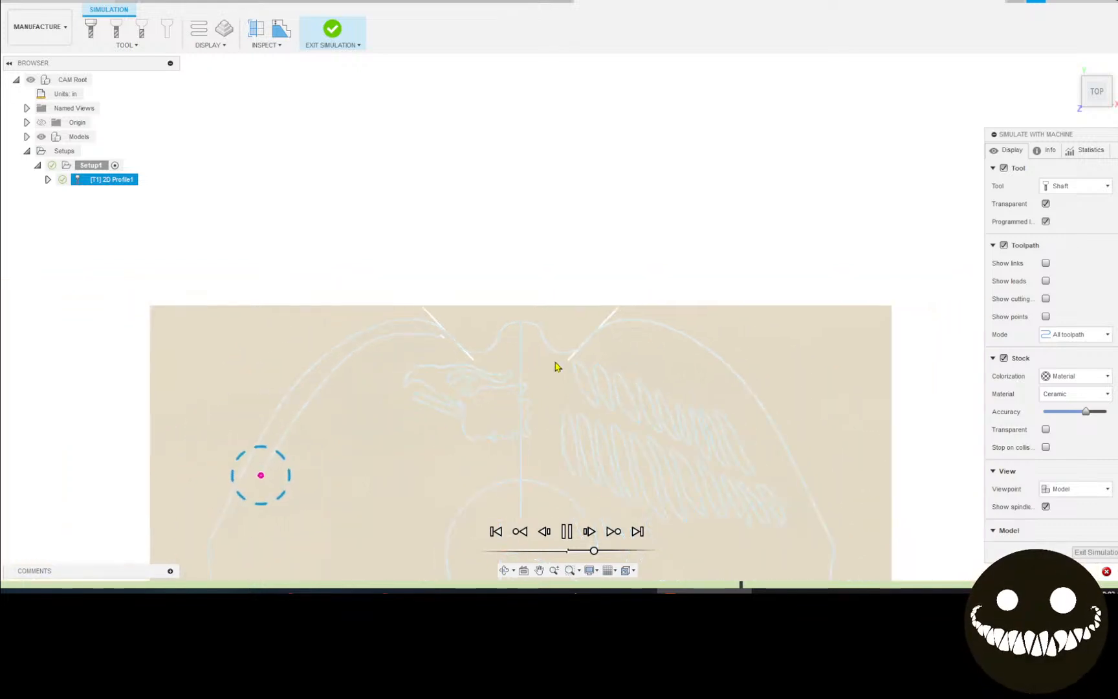
middle_drag(556, 366, 582, 292)
scroll(599, 229, down, 3)
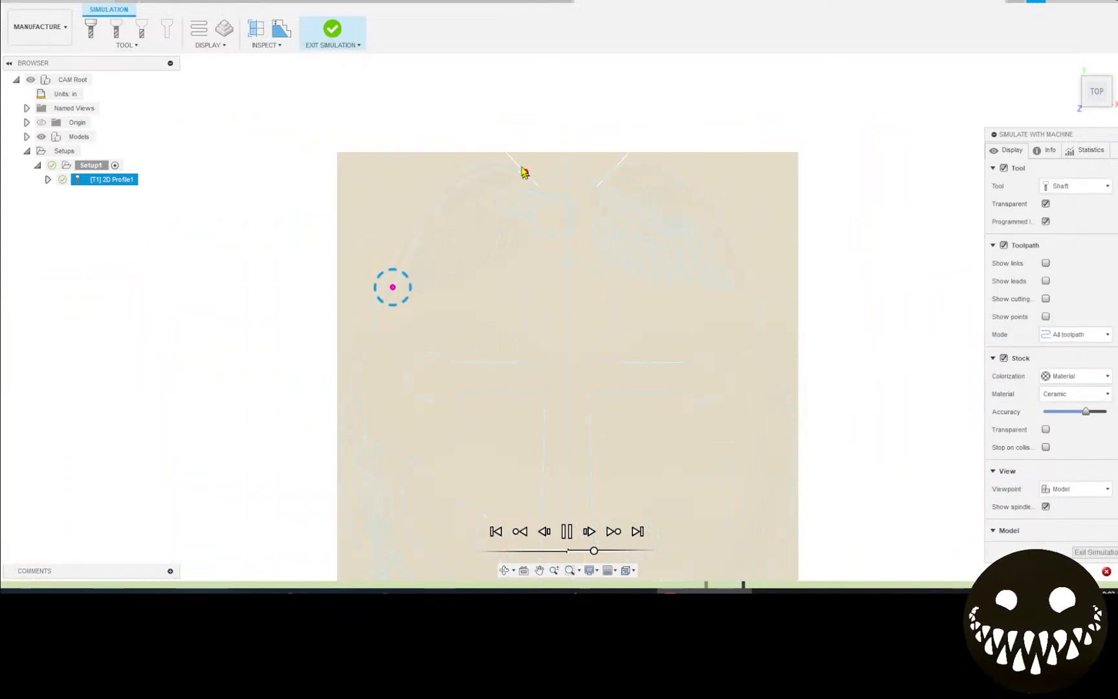
scroll(587, 294, up, 2)
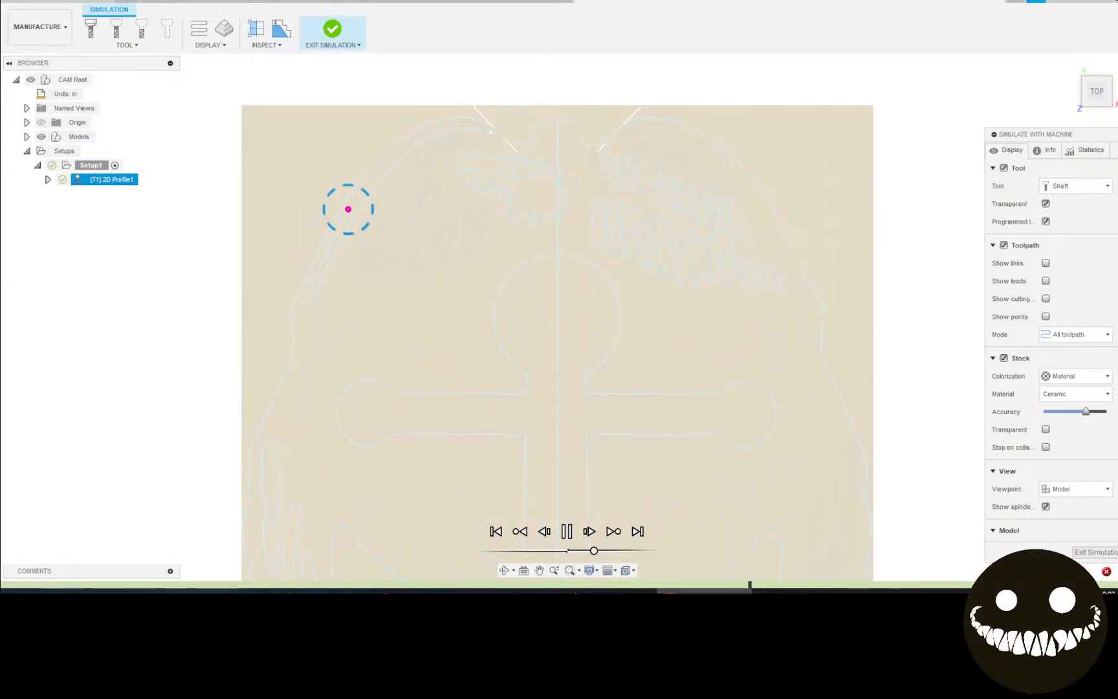
click(638, 531)
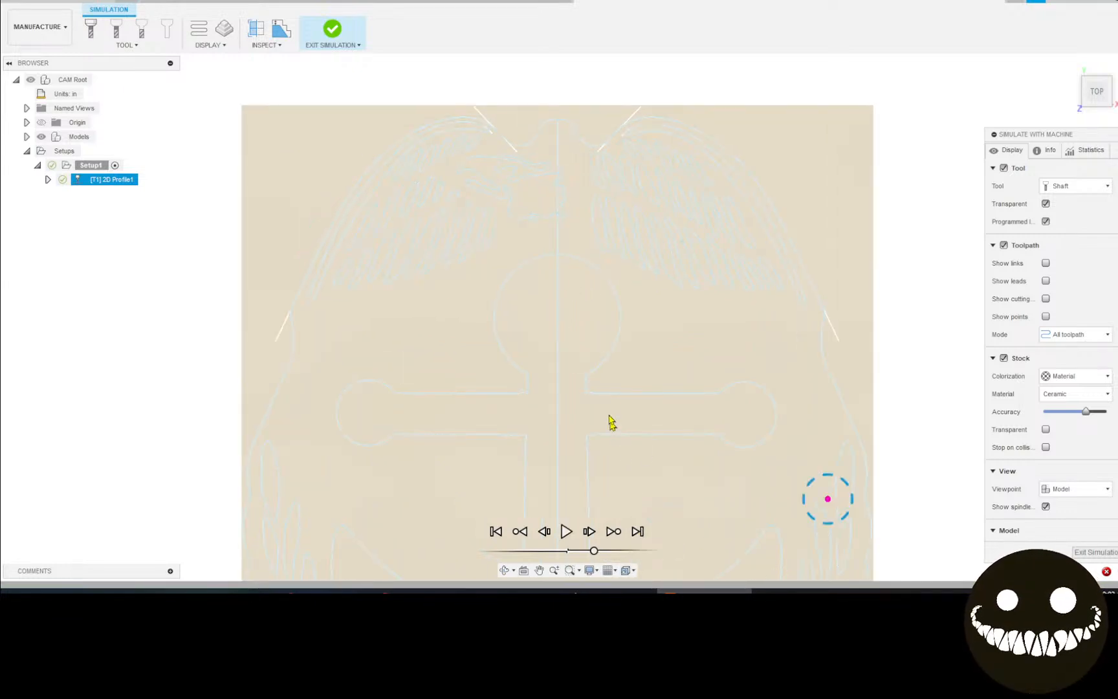
Pan and zoom to centre the finished cut stock in the view.
scroll(647, 312, down, 3)
middle_drag(429, 362, 331, 35)
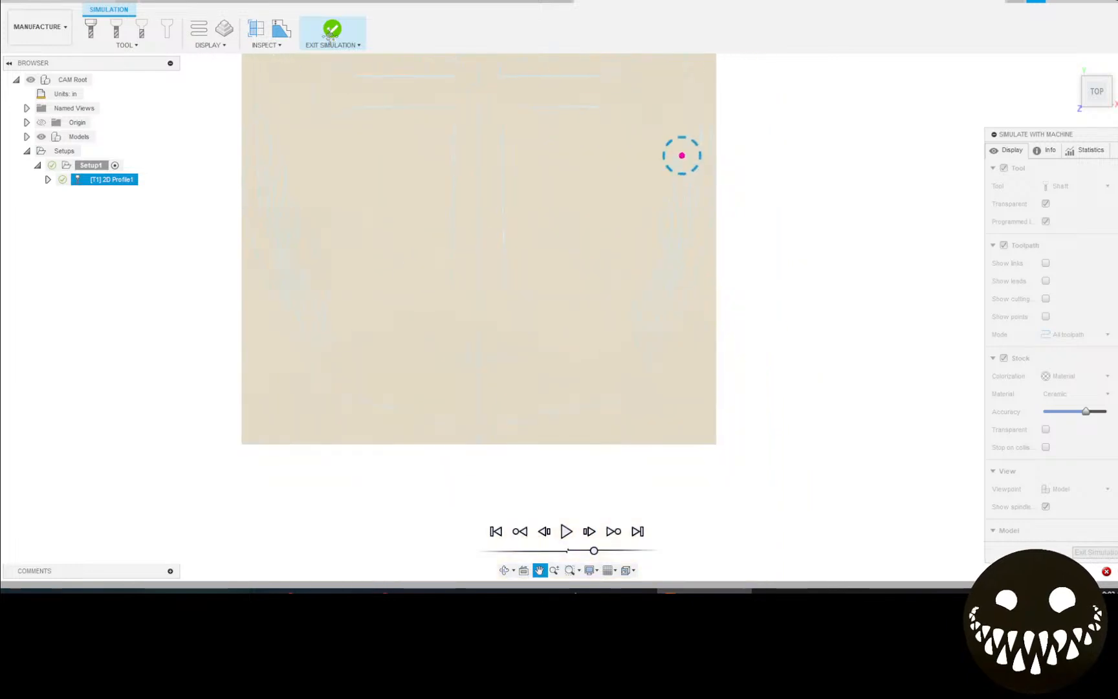
middle_drag(394, 120, 487, 429)
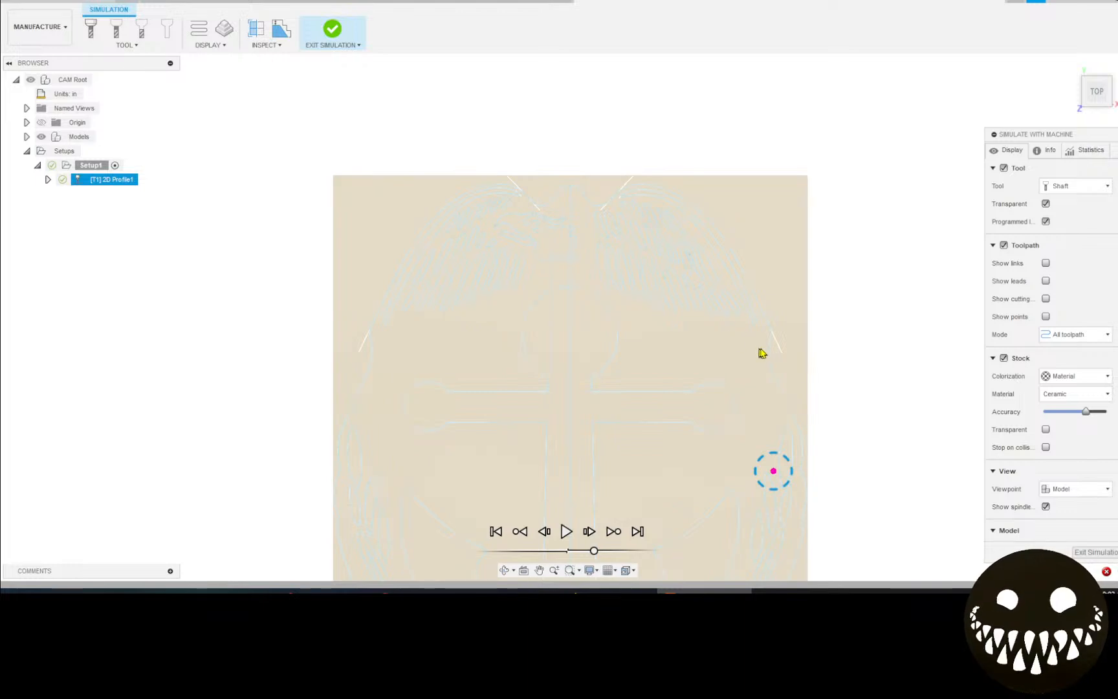
middle_drag(783, 395, 776, 184)
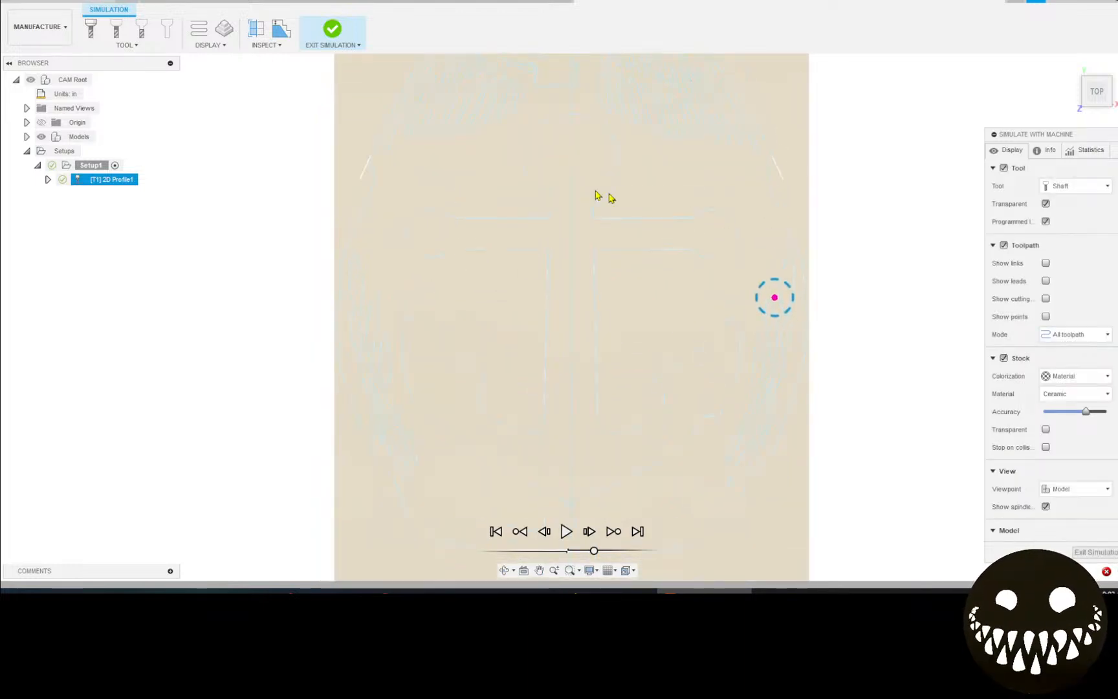
middle_drag(600, 195, 578, 262)
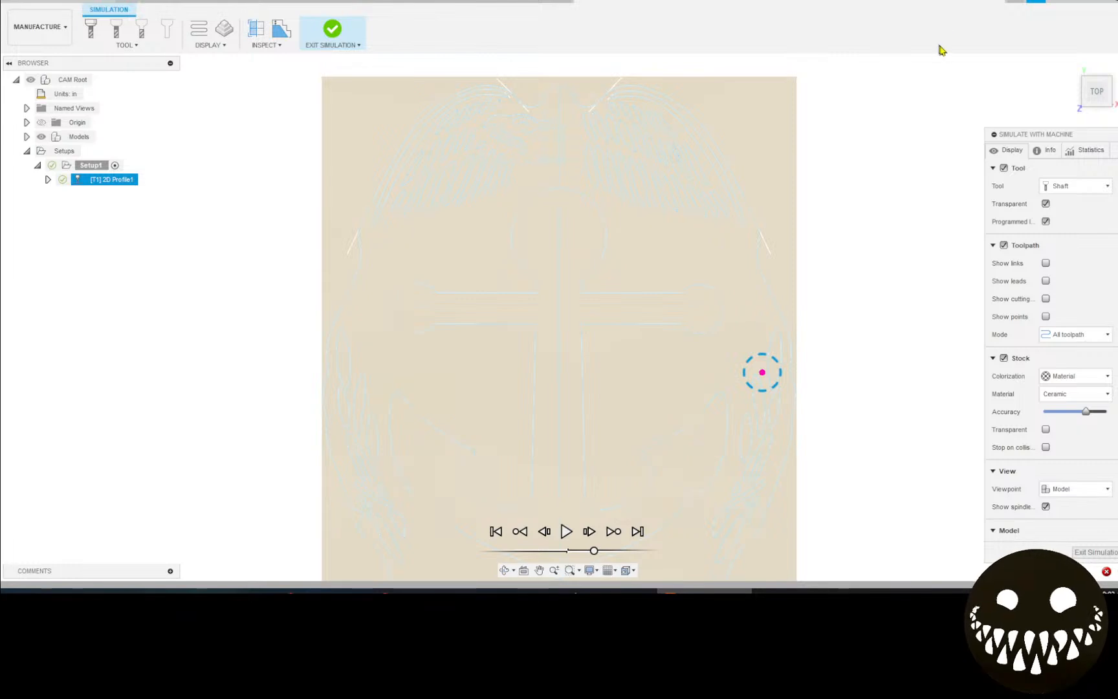
Discard the simulated design and open Badge Tribute v24.f3d from the local Downloads folder.
click(1002, 2)
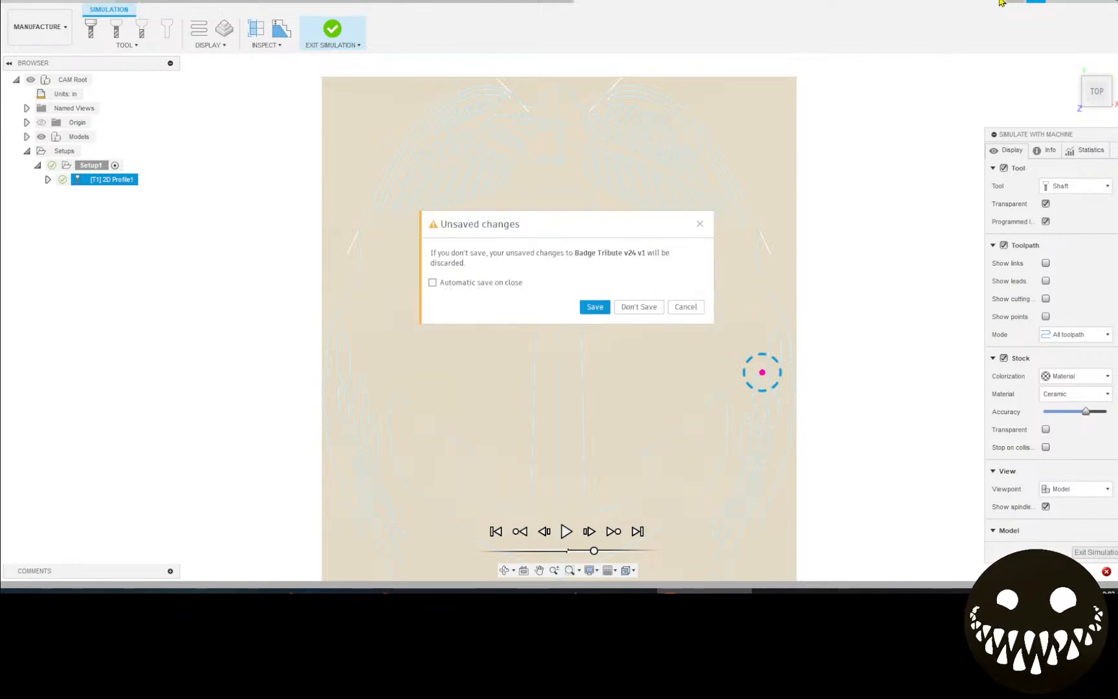
click(628, 311)
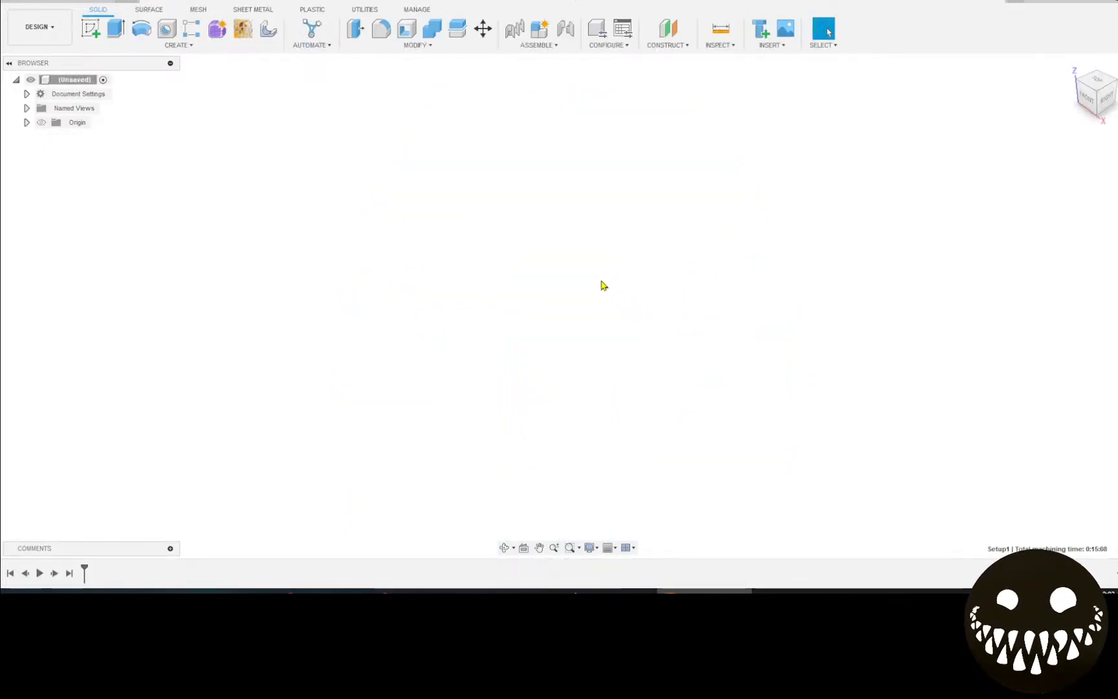
click(30, 8)
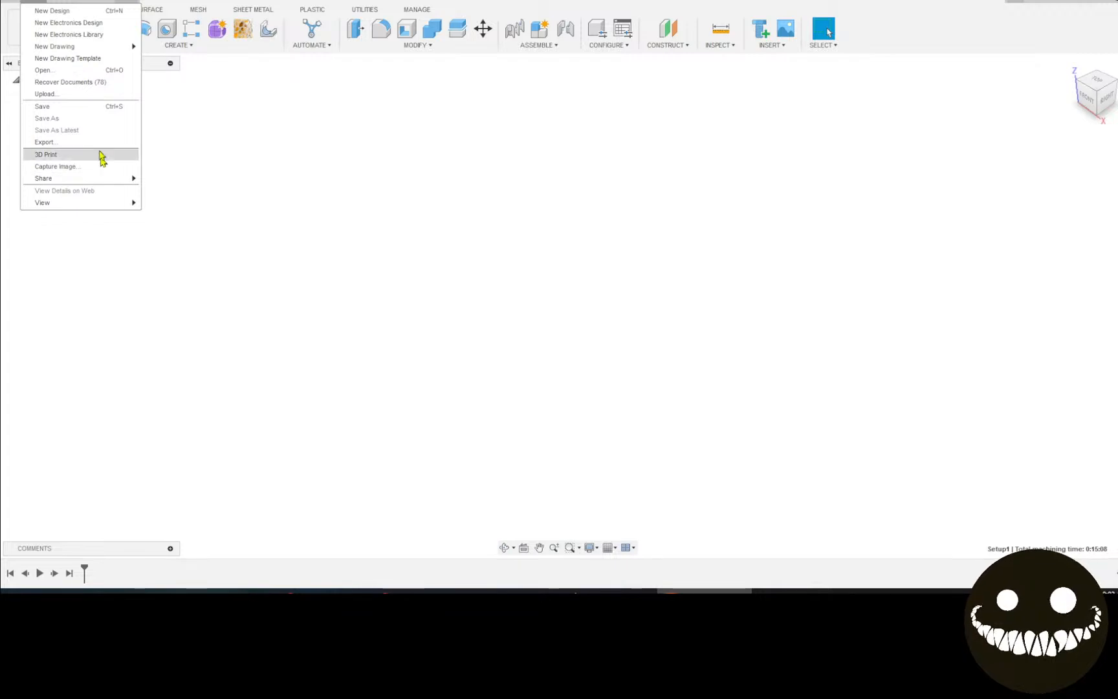
click(85, 71)
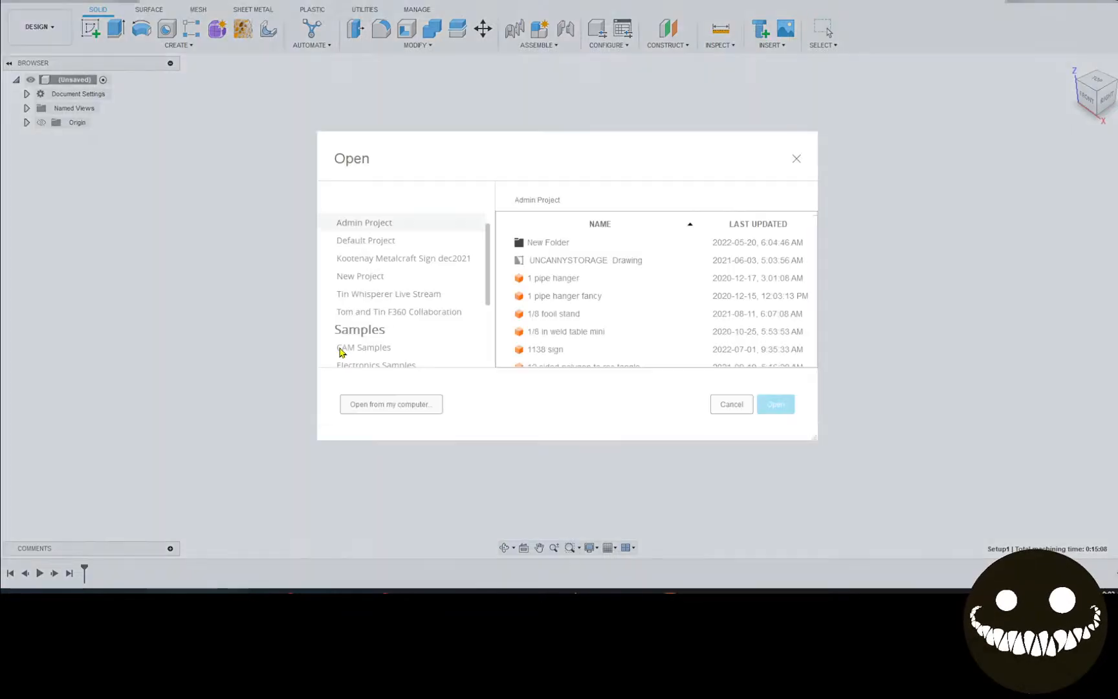
click(391, 405)
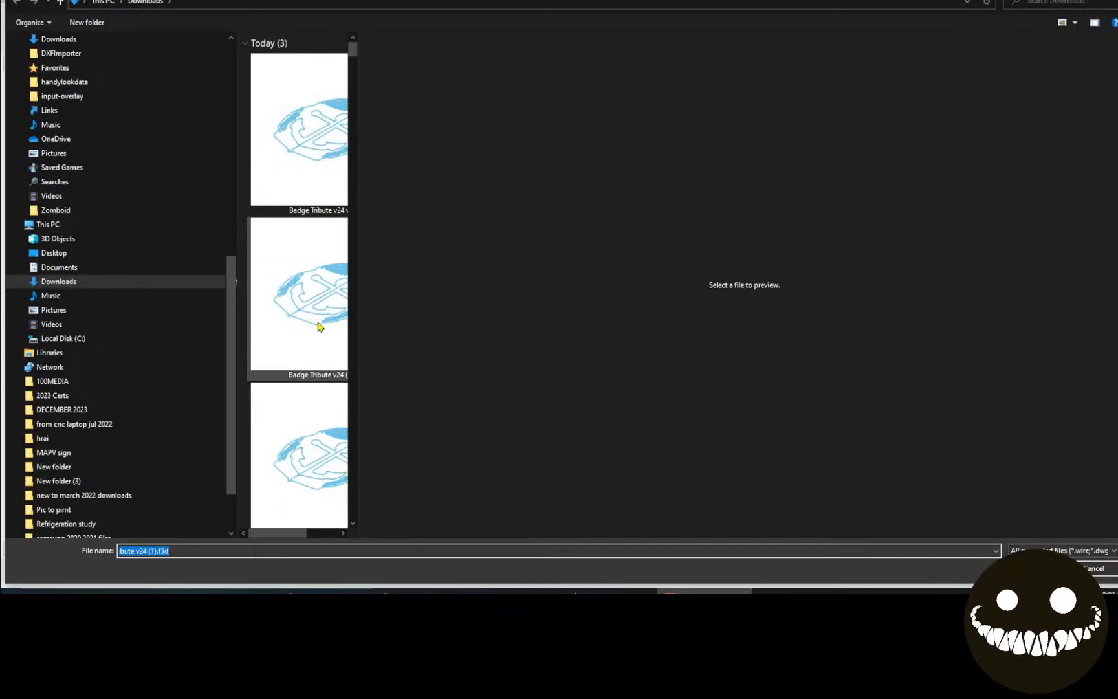
click(318, 344)
scroll(329, 414, down, 5)
scroll(306, 377, up, 5)
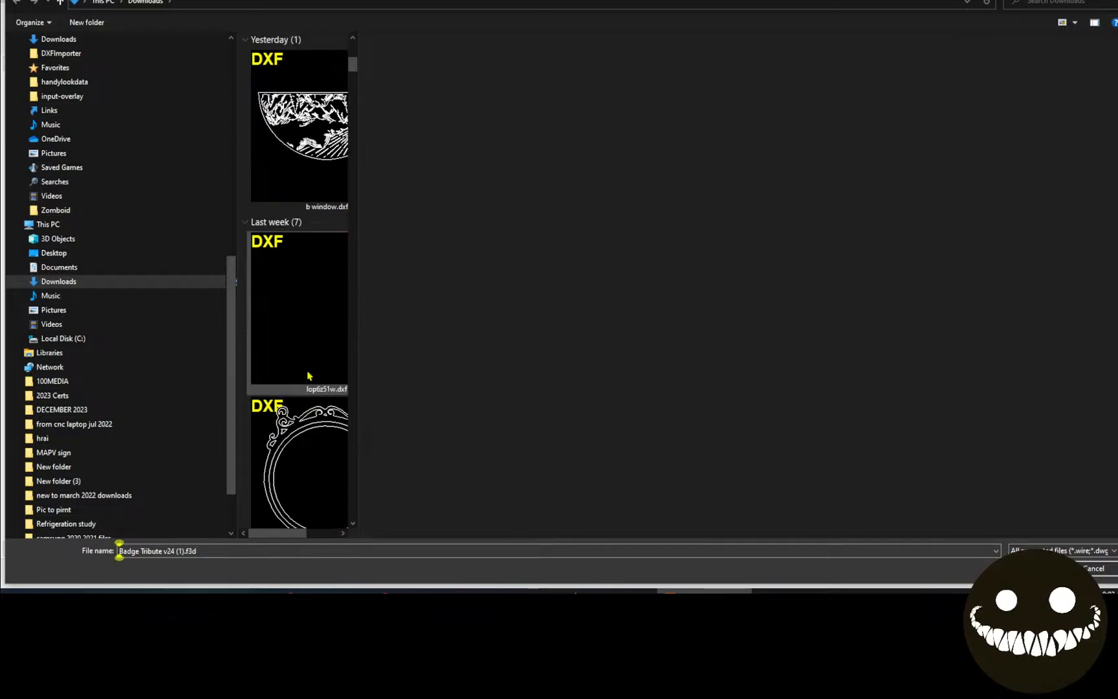
click(310, 324)
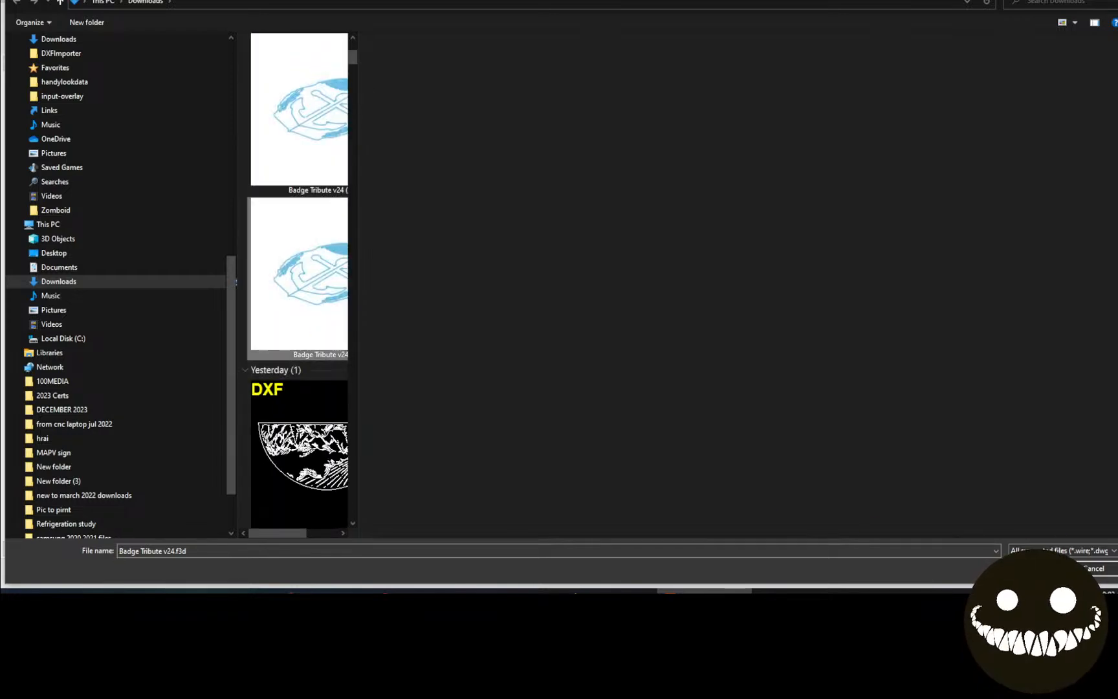
click(1034, 568)
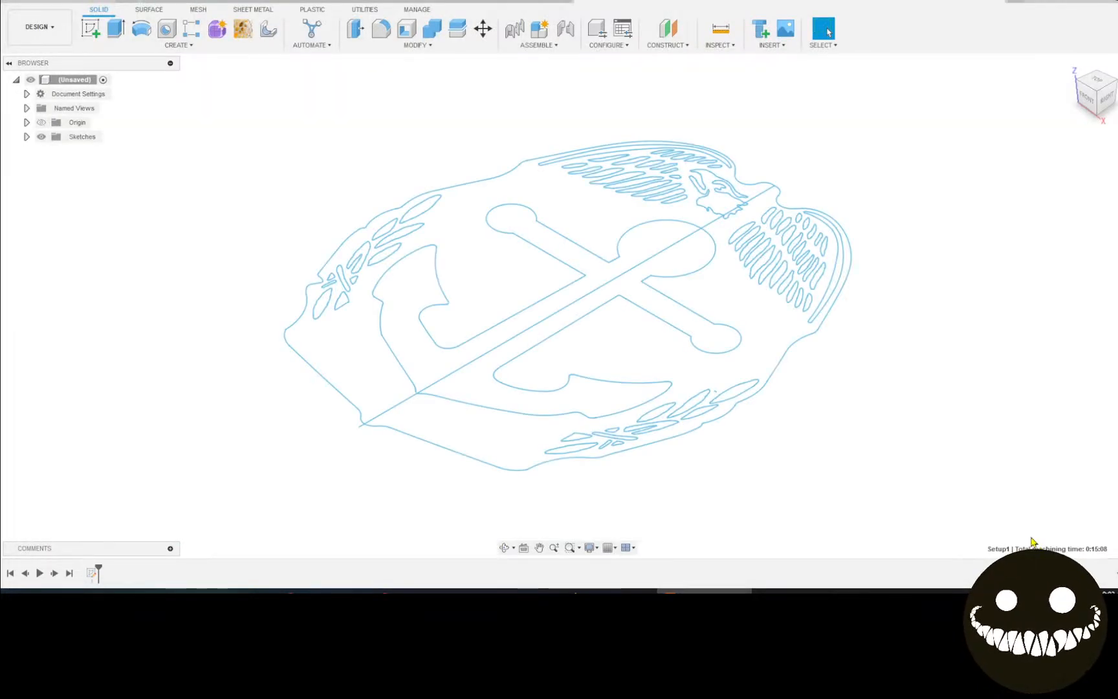
Switch to the TOP view, centre the anchor badge sketch, and right-click an outline curve.
click(1098, 89)
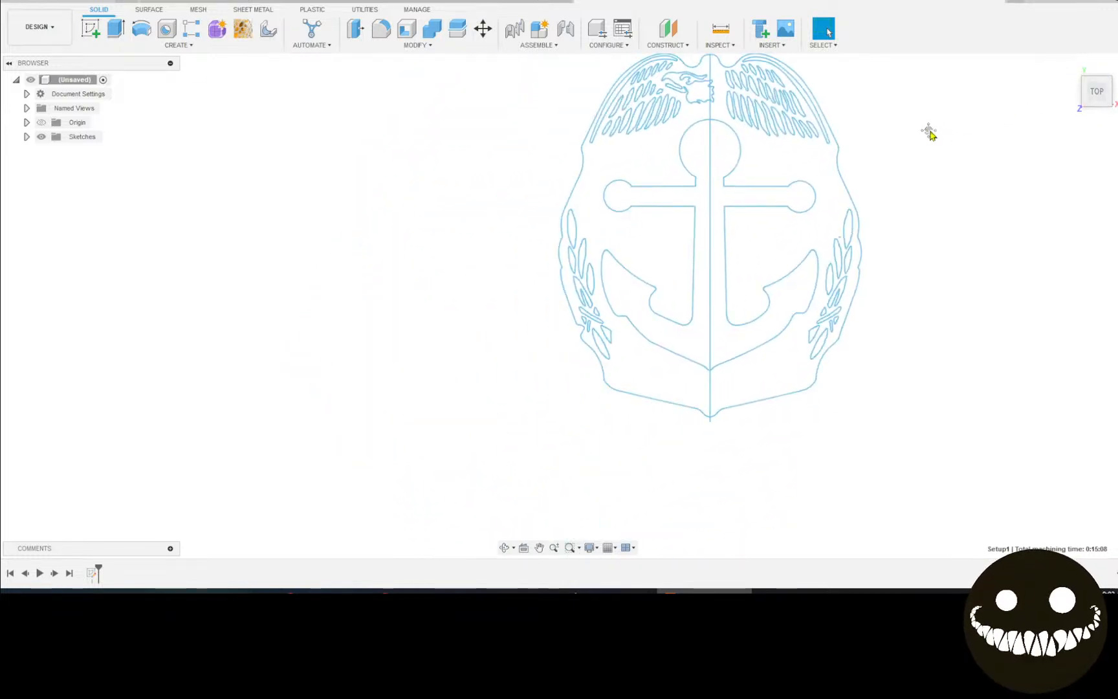
middle_drag(928, 129, 719, 224)
scroll(716, 169, down, 1)
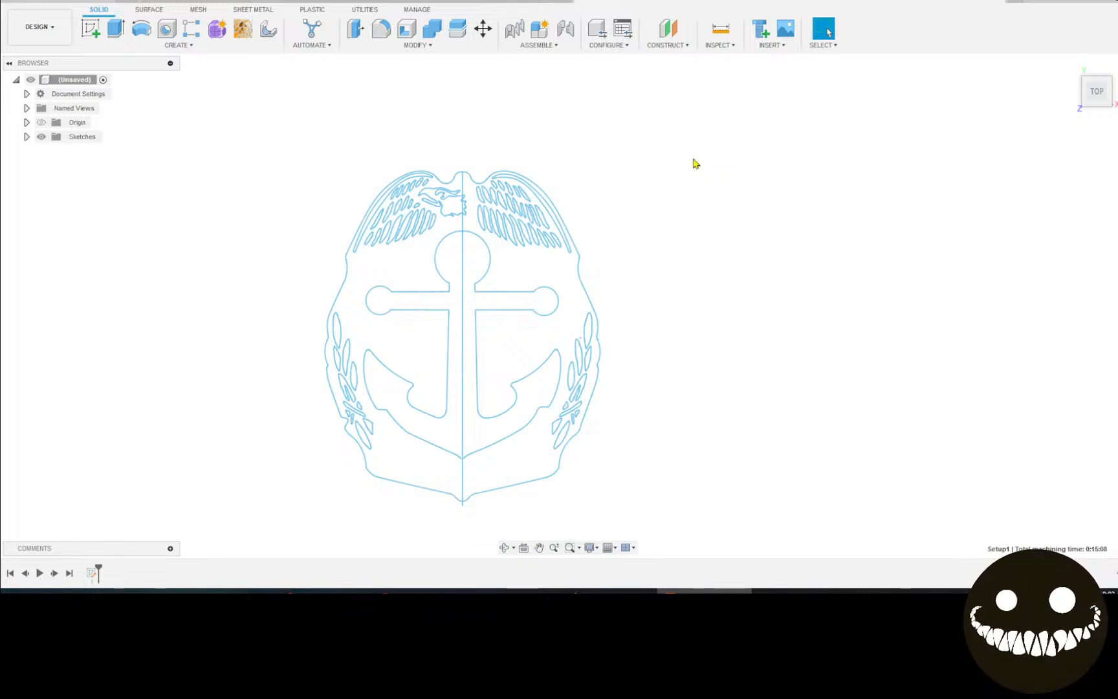
middle_drag(705, 160, 774, 167)
scroll(777, 218, up, 2)
middle_drag(757, 286, 830, 214)
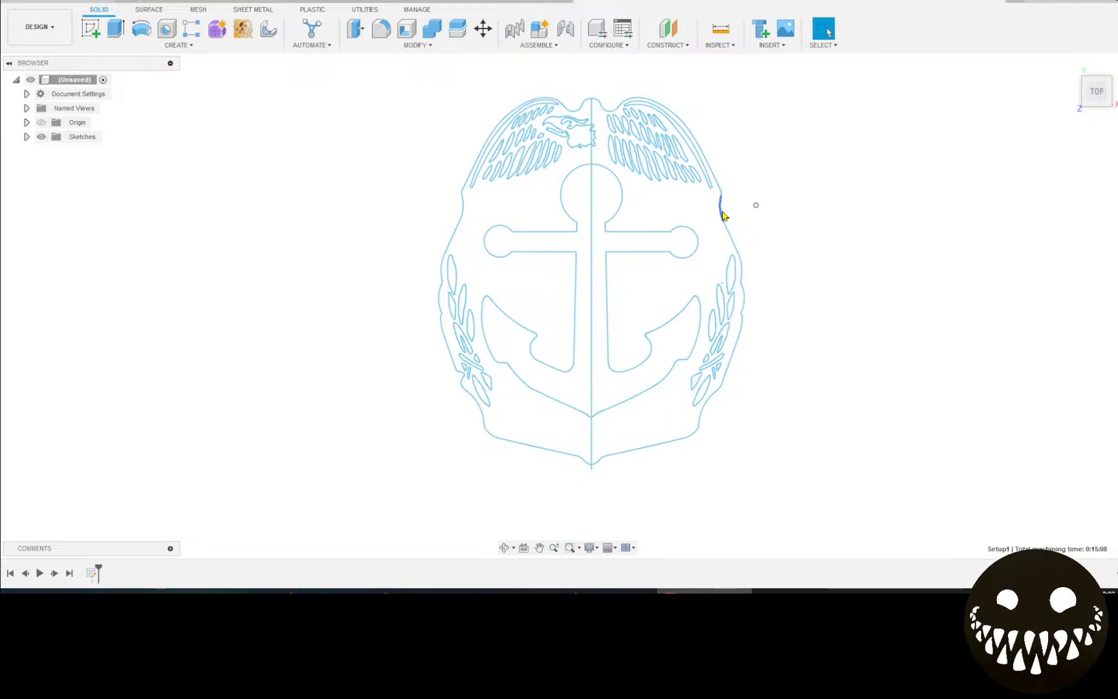
right_click(724, 216)
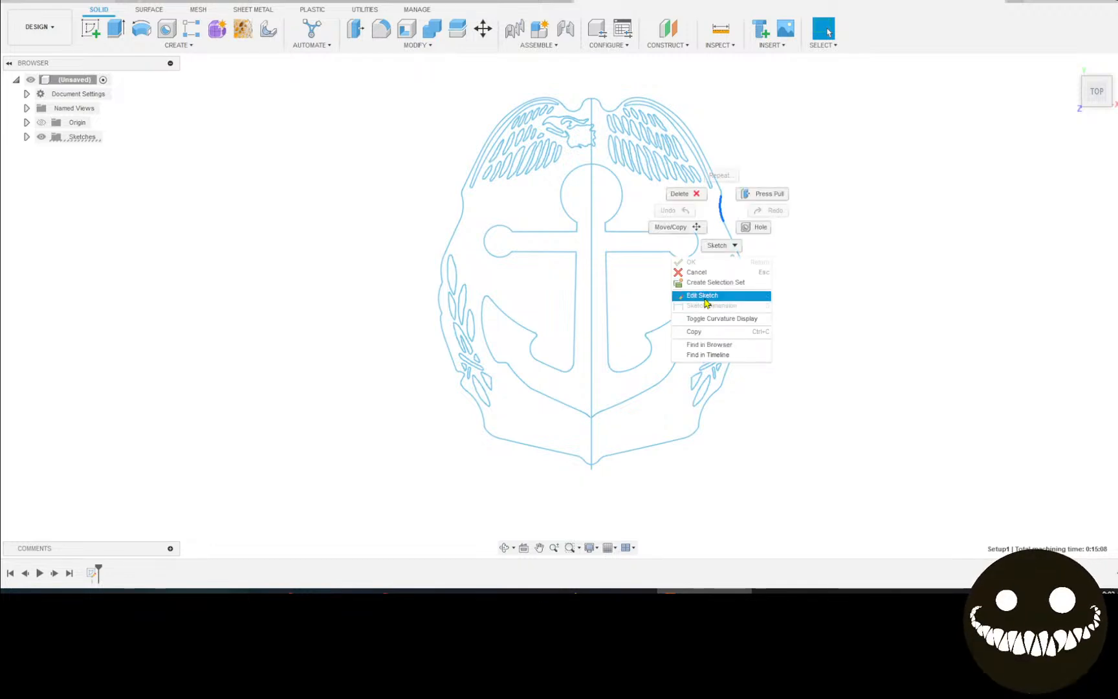
Choose Edit Sketch for the badge outline sketch.
click(706, 295)
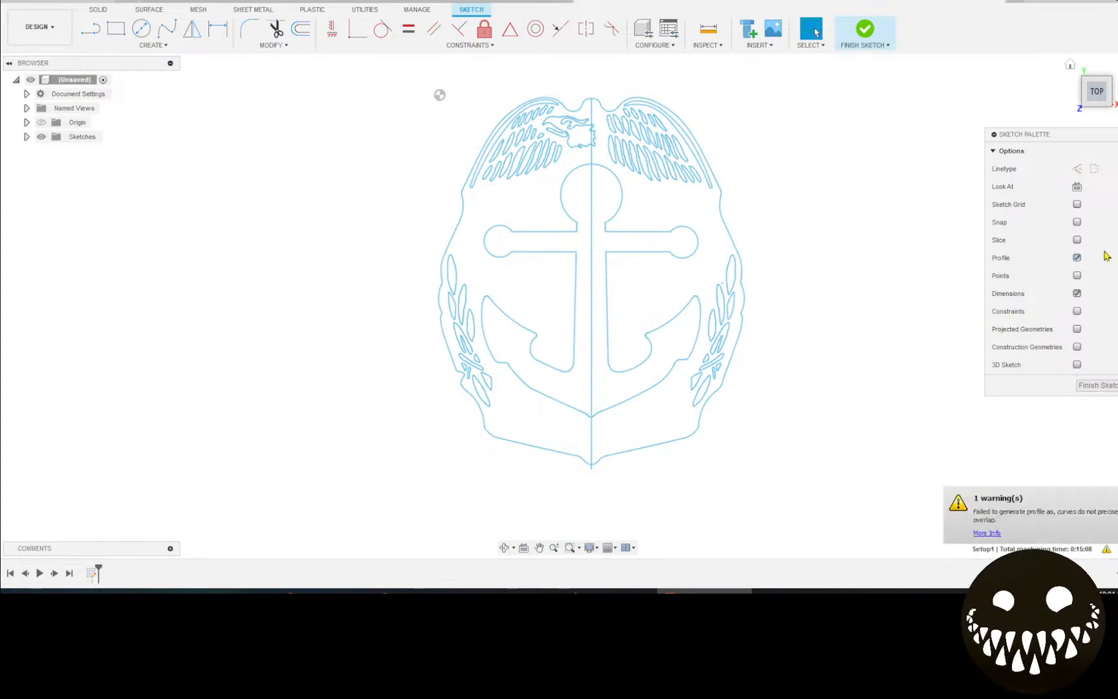
Turn on Profile and Points in the Sketch Palette and close the profile failure warning.
click(988, 534)
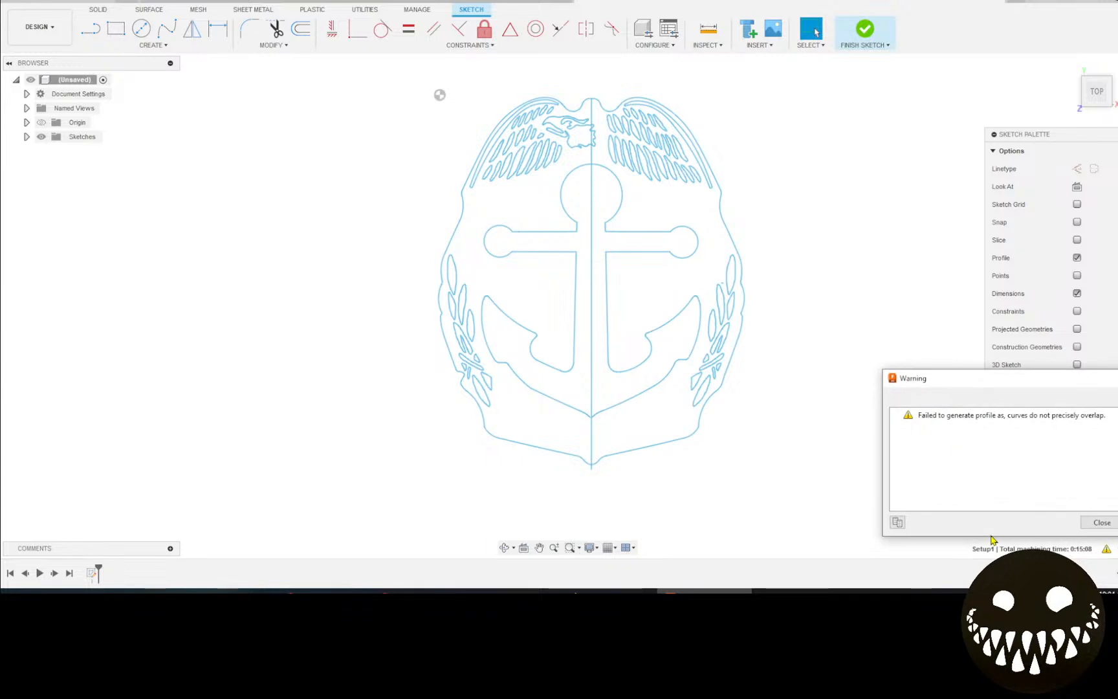
click(1102, 523)
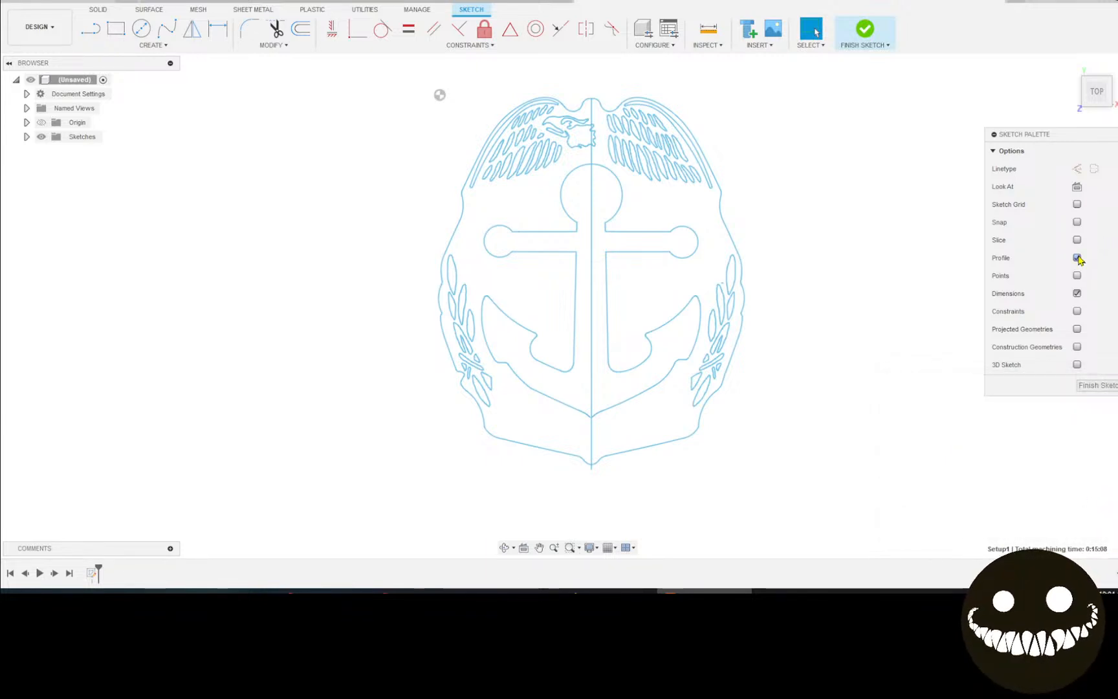
click(1078, 258)
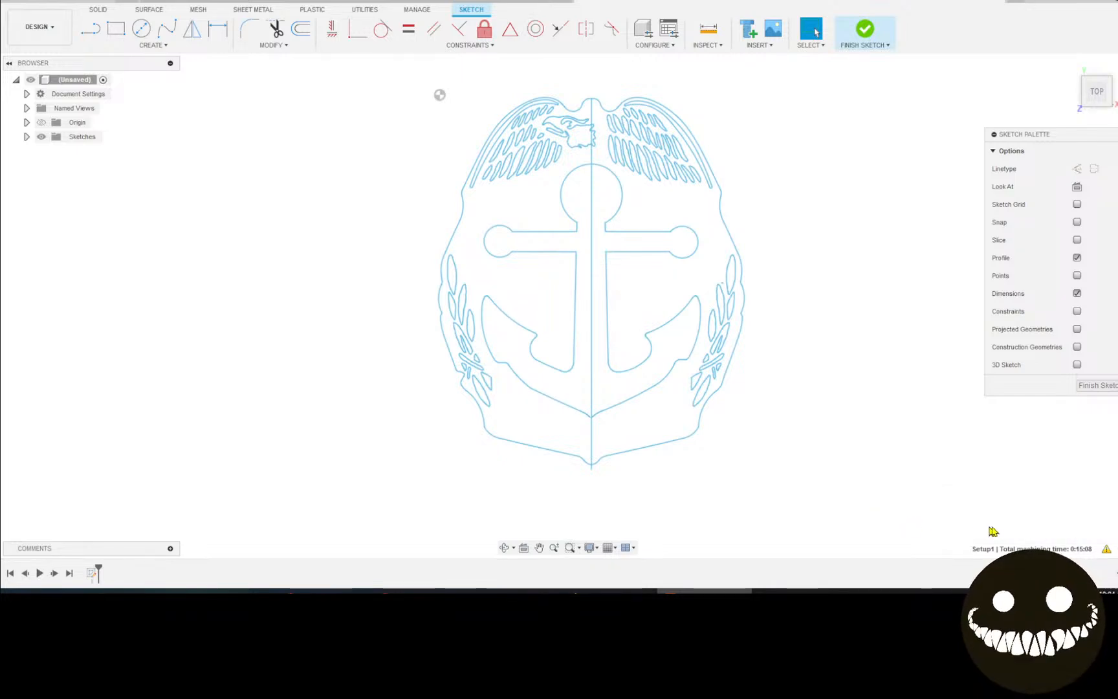
click(1108, 551)
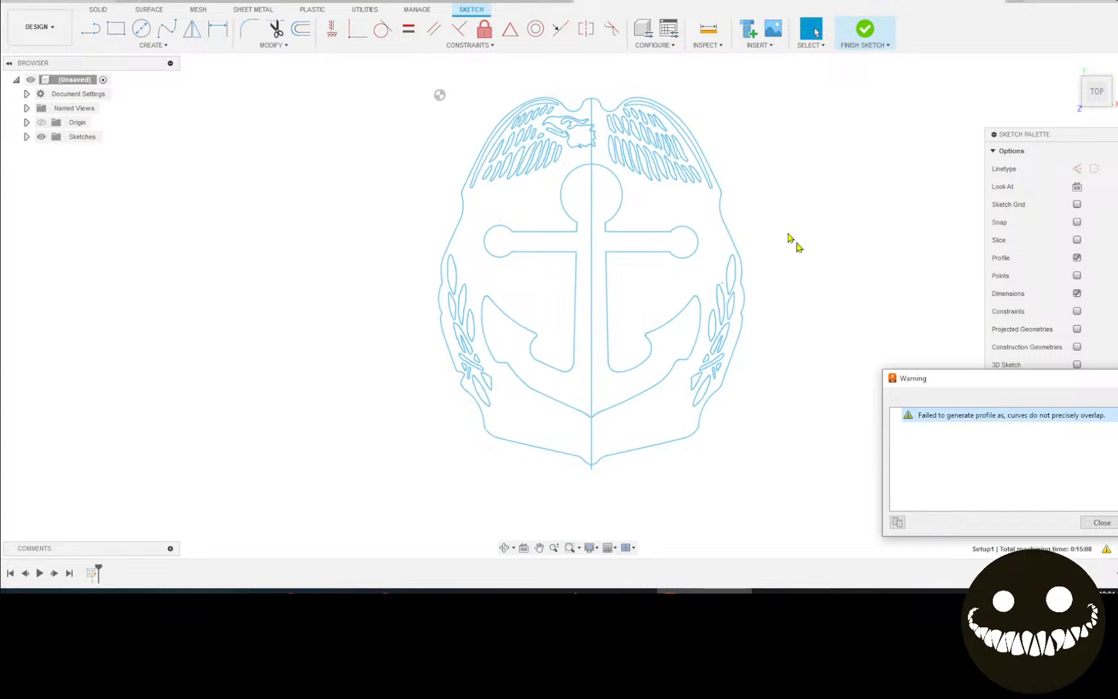
click(869, 175)
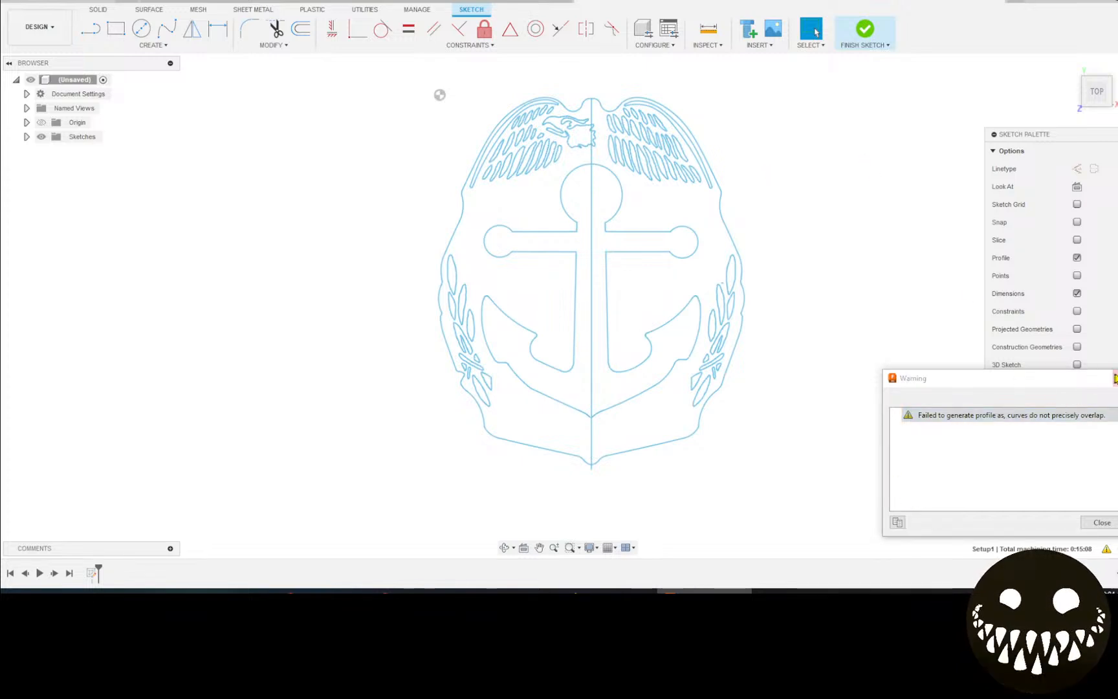
click(1113, 377)
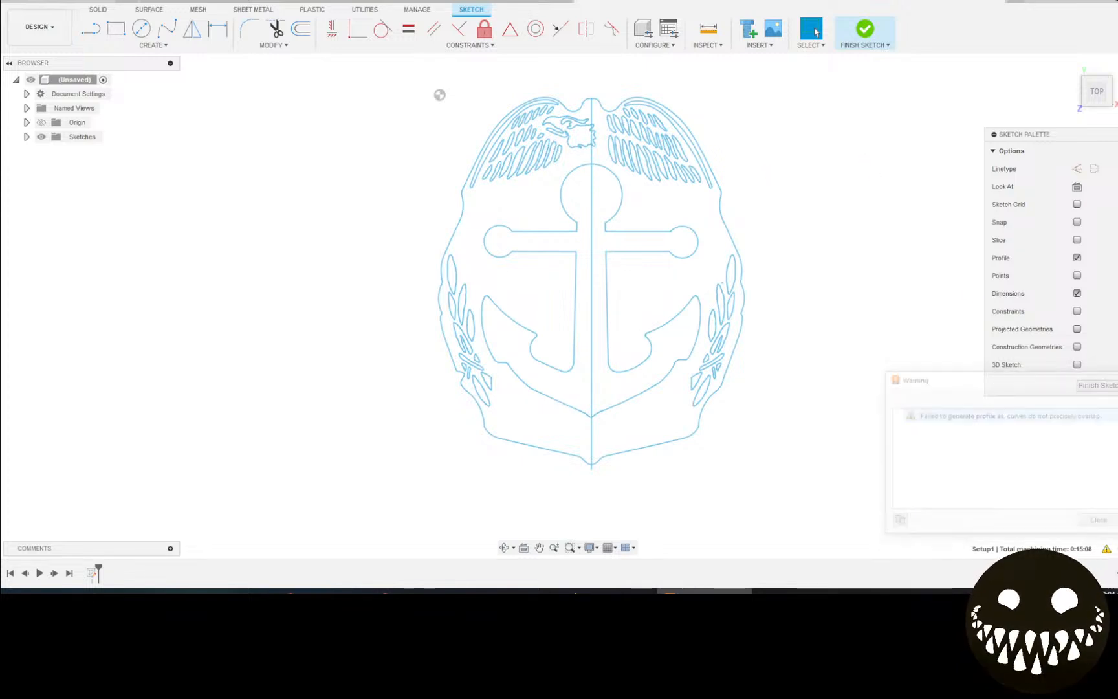
click(1076, 275)
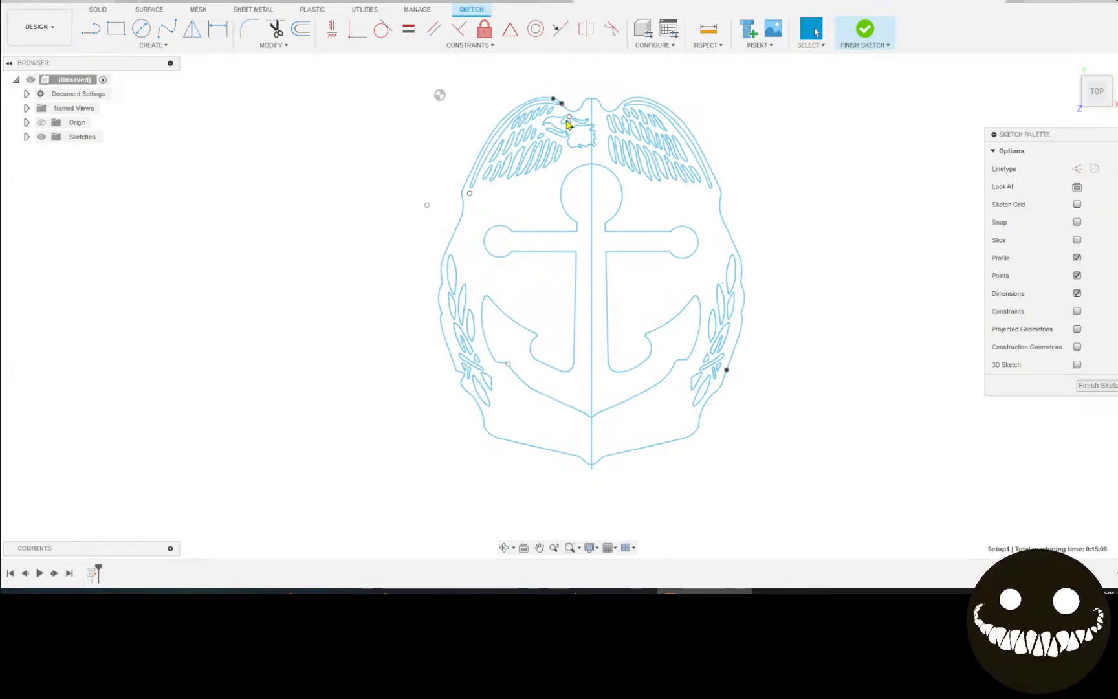
Zoom in on the wing tops, then pan to centre the whole badge.
scroll(566, 115, up, 5)
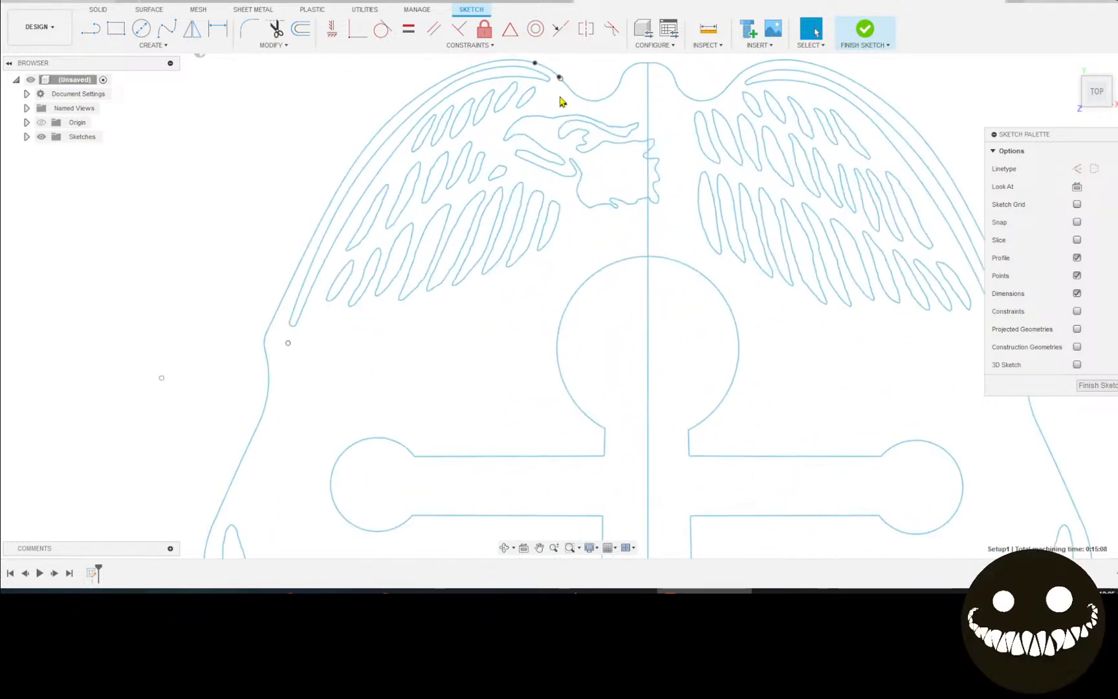
middle_drag(559, 102, 514, 247)
scroll(518, 251, up, 4)
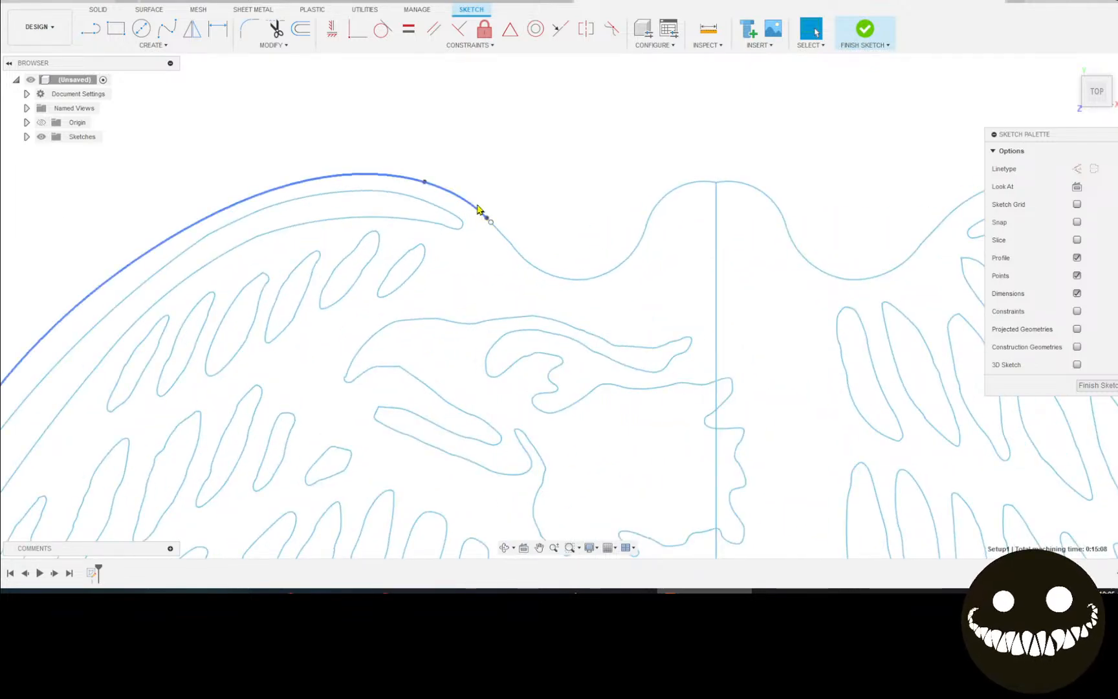
scroll(492, 226, up, 3)
scroll(496, 227, up, 2)
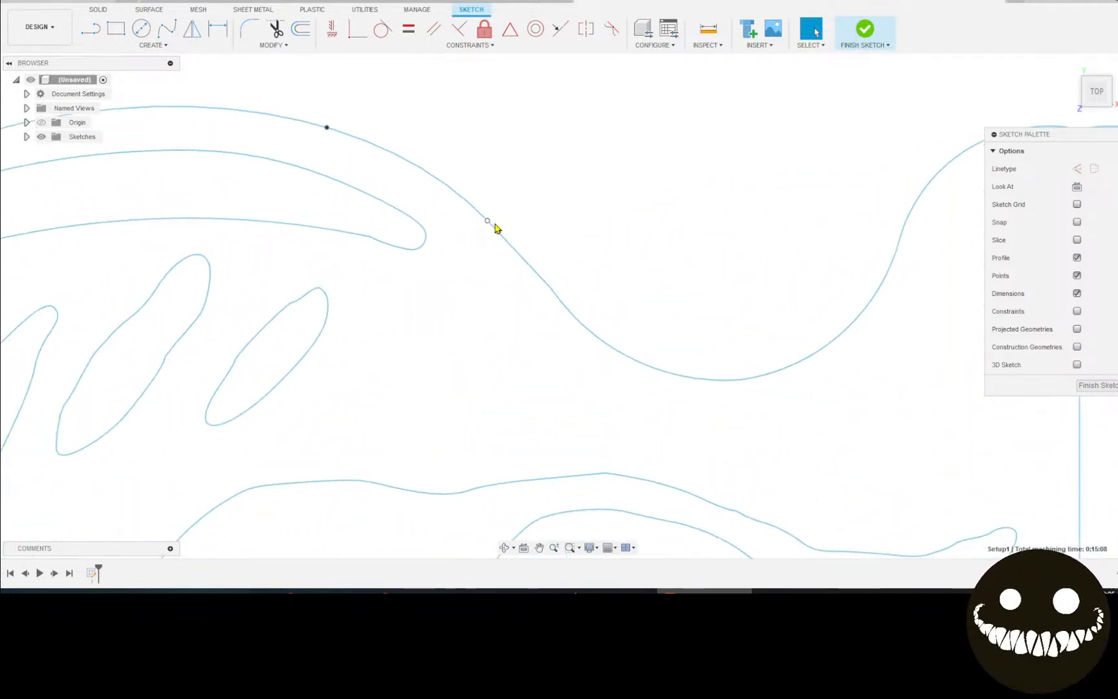
scroll(529, 265, down, 3)
scroll(529, 265, down, 5)
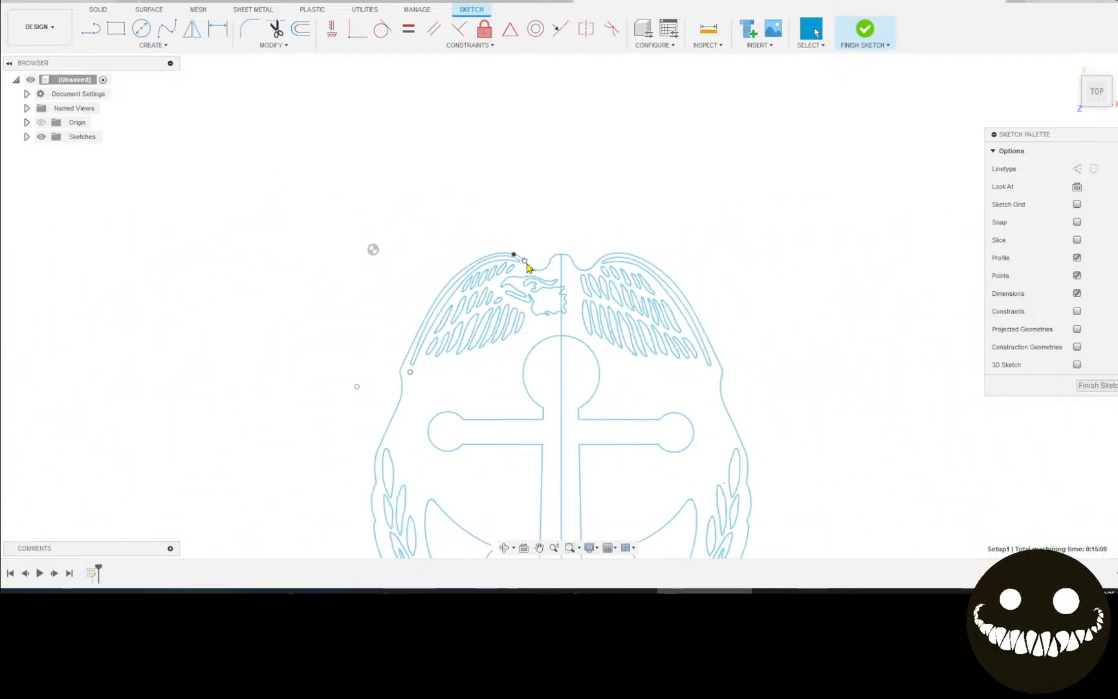
scroll(527, 266, up, 2)
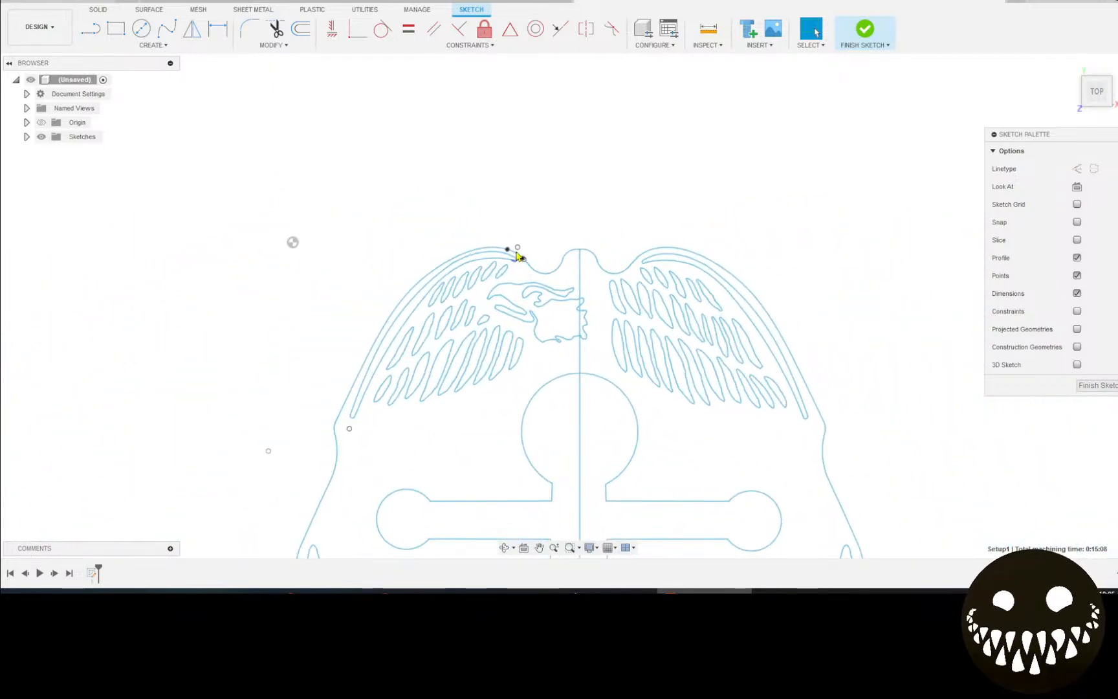
scroll(525, 264, up, 1)
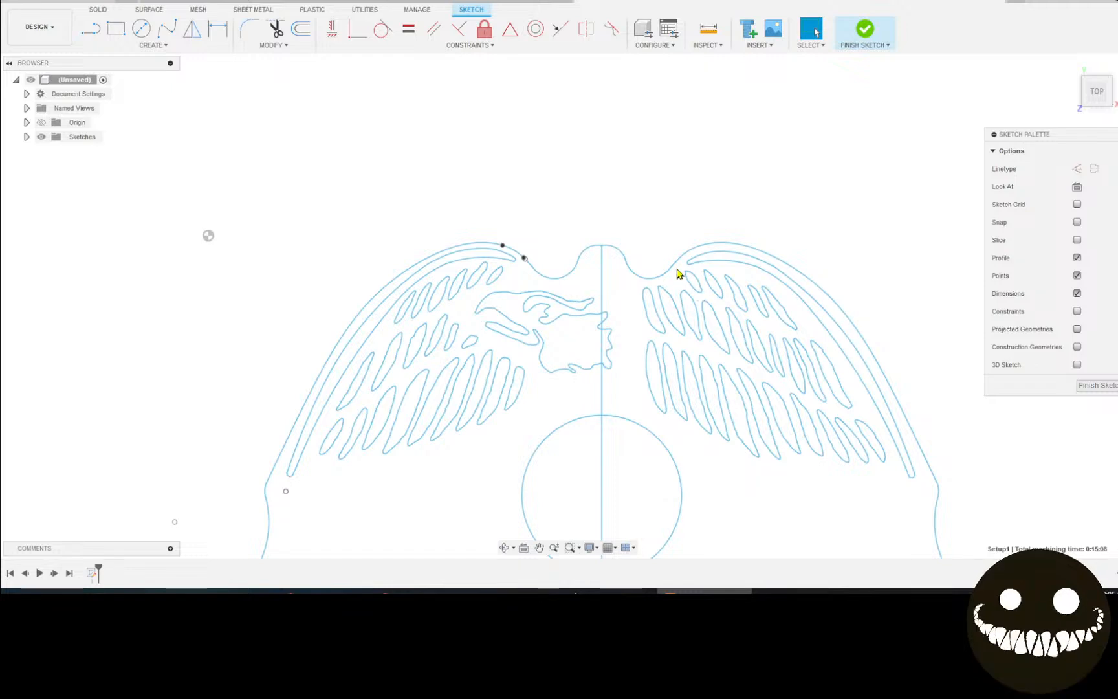
scroll(671, 267, up, 1)
scroll(675, 270, up, 1)
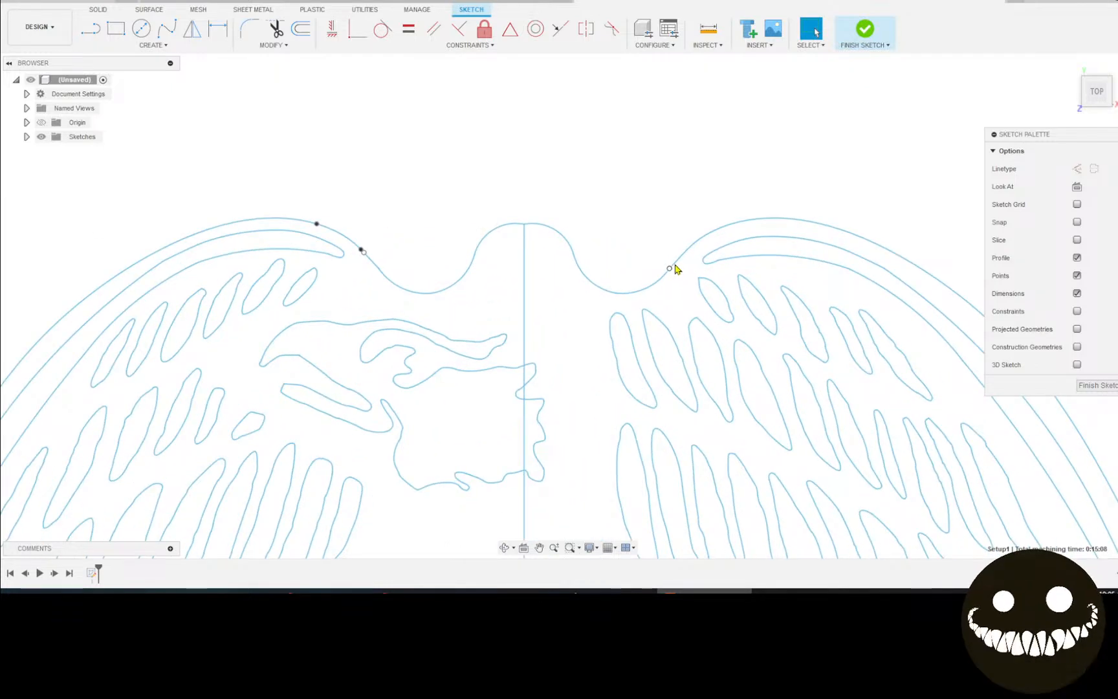
scroll(677, 269, up, 1)
scroll(673, 259, down, 4)
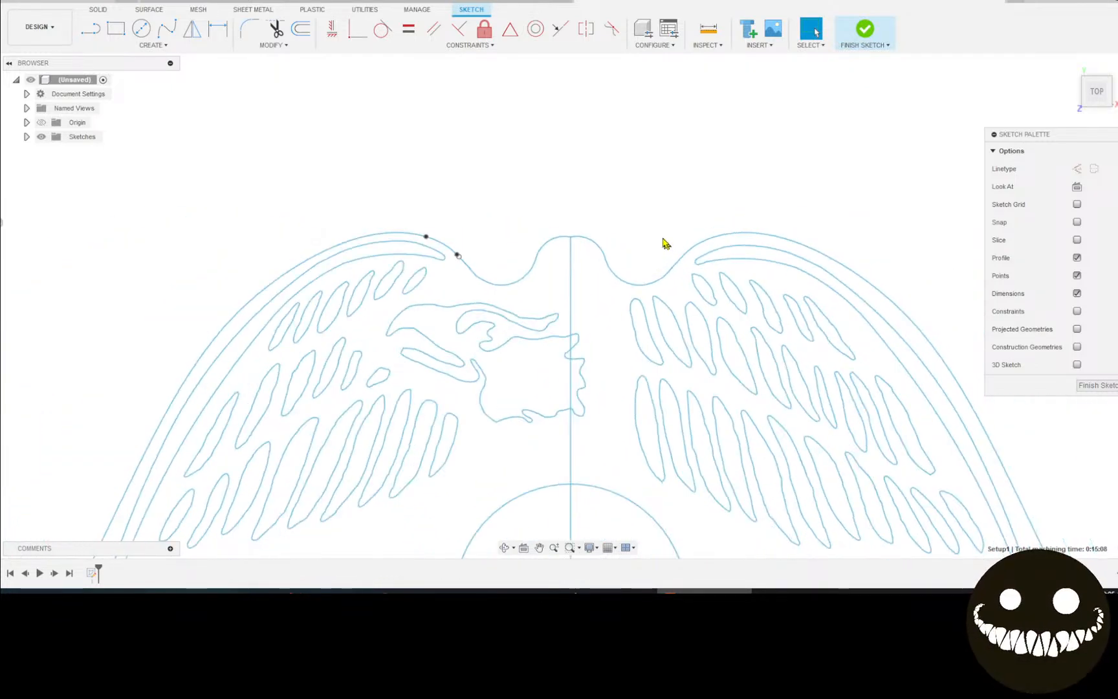
scroll(536, 389, down, 2)
scroll(675, 394, down, 2)
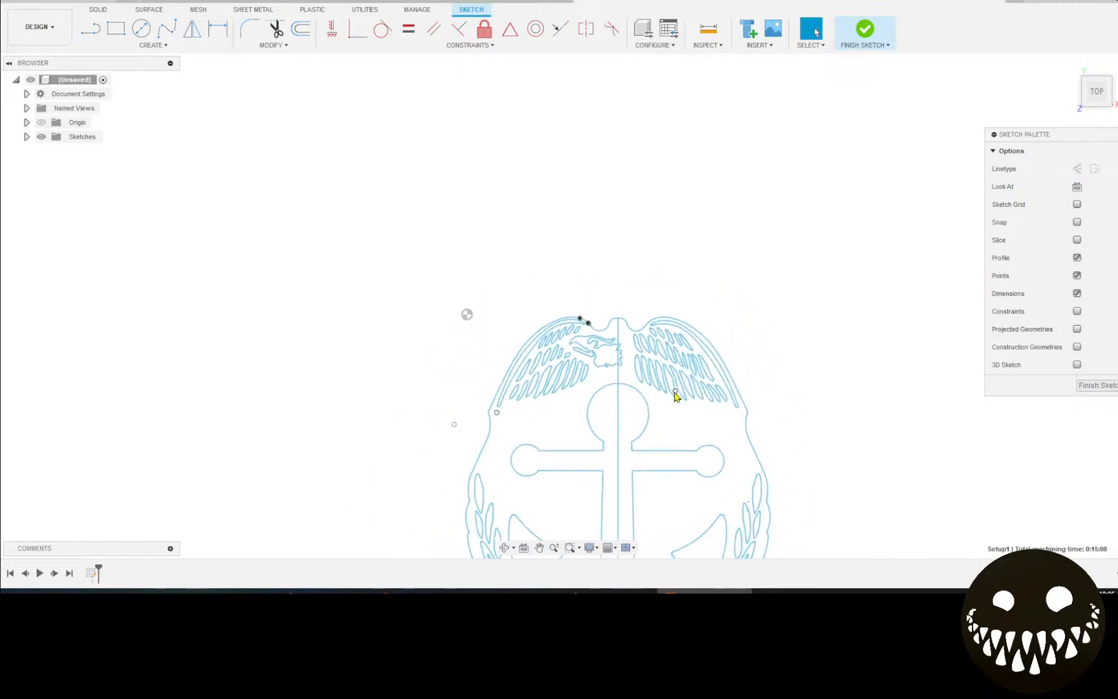
mouse_move(618, 413)
middle_down()
mouse_move(586, 412)
mouse_move(496, 290)
mouse_move(469, 302)
middle_up()
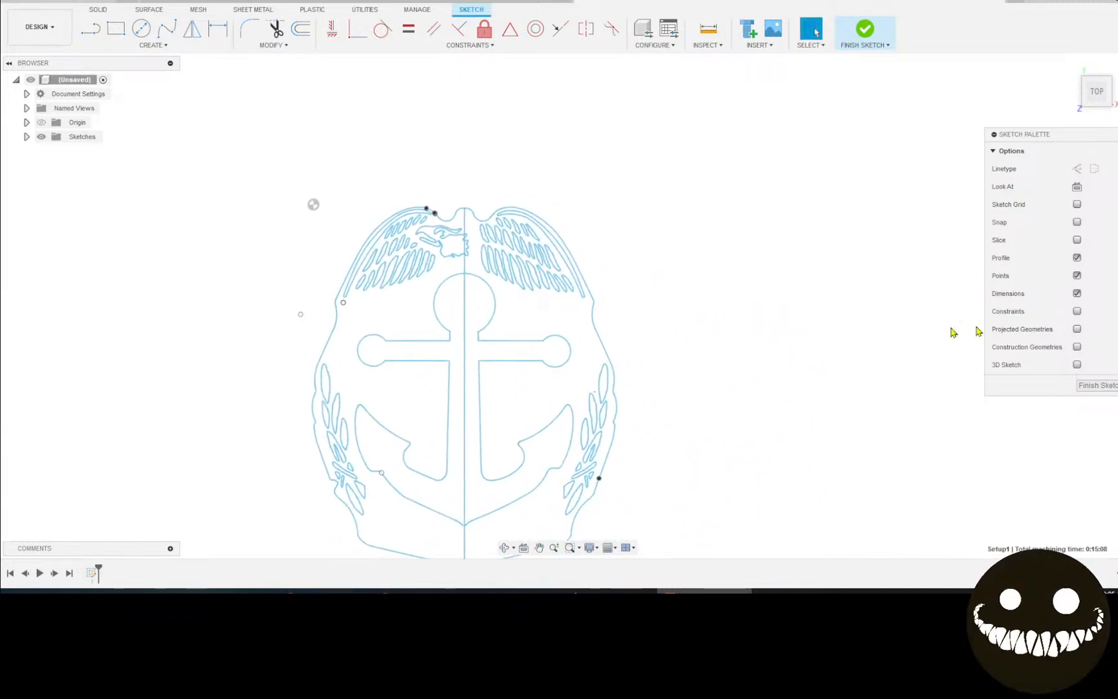
Show sketch constraints and pan across the anchor and wing-top curves.
click(1077, 311)
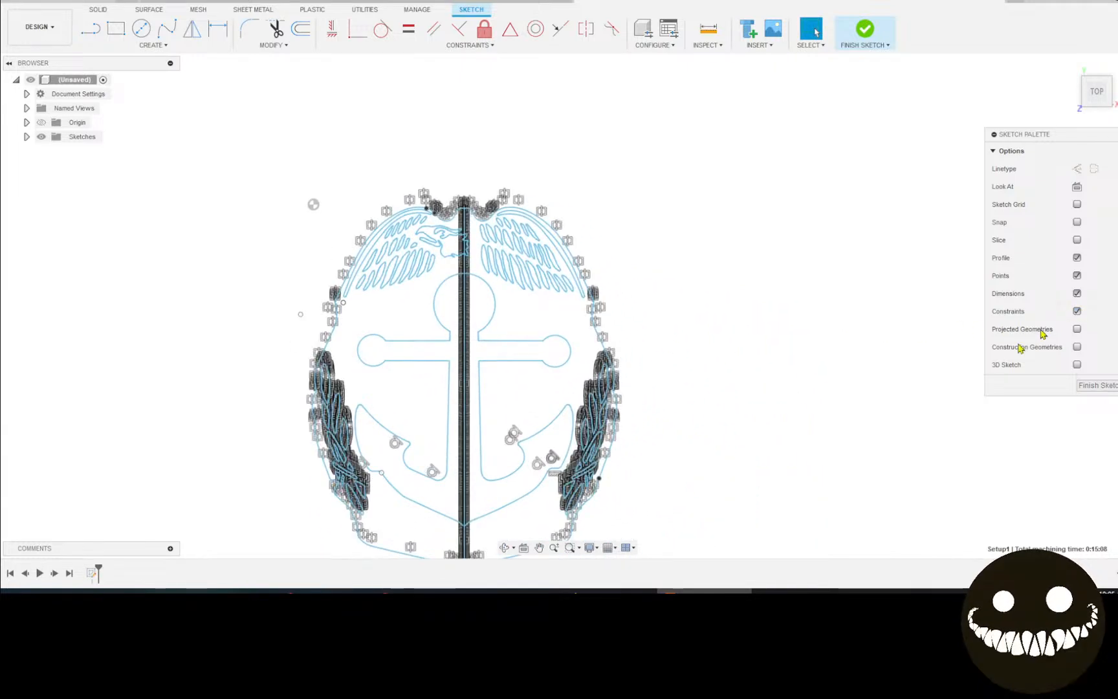
middle_drag(742, 417, 804, 349)
scroll(652, 375, up, 2)
mouse_move(570, 367)
middle_down()
mouse_move(568, 377)
mouse_move(718, 277)
mouse_move(802, 470)
mouse_move(803, 500)
middle_up()
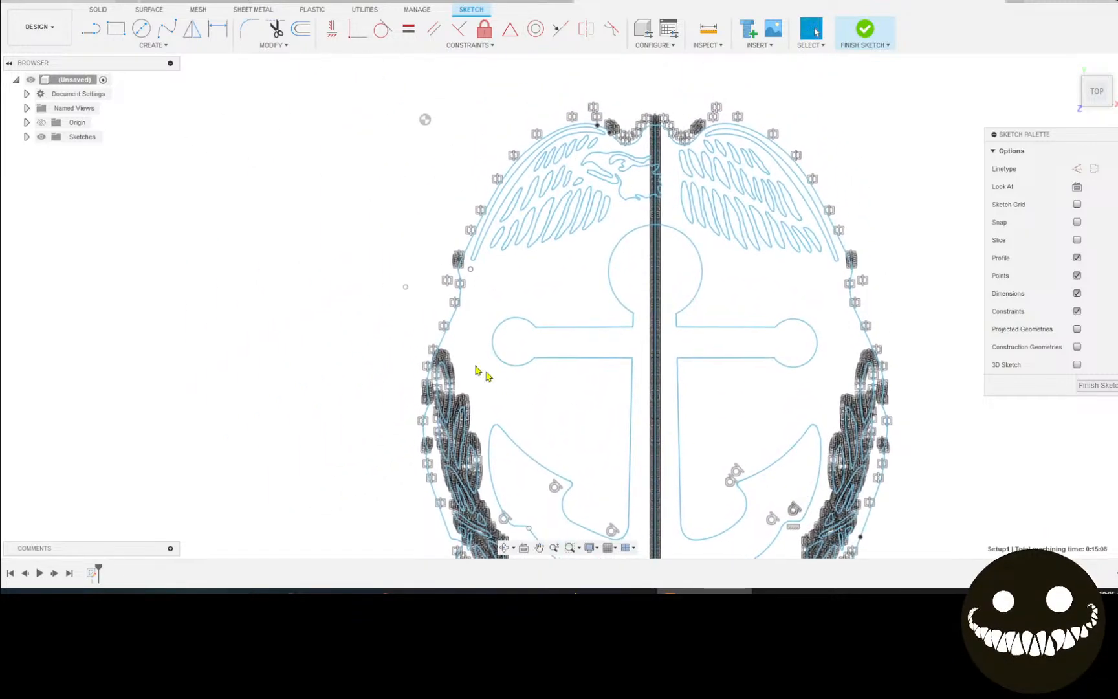
scroll(462, 278, up, 4)
mouse_move(636, 324)
middle_down()
mouse_move(541, 374)
mouse_move(329, 421)
mouse_move(170, 538)
mouse_move(156, 582)
mouse_move(182, 597)
mouse_move(200, 585)
mouse_move(233, 532)
mouse_move(282, 489)
mouse_move(401, 462)
mouse_move(457, 499)
mouse_move(460, 543)
mouse_move(389, 477)
mouse_move(312, 364)
middle_up()
scroll(327, 347, down, 3)
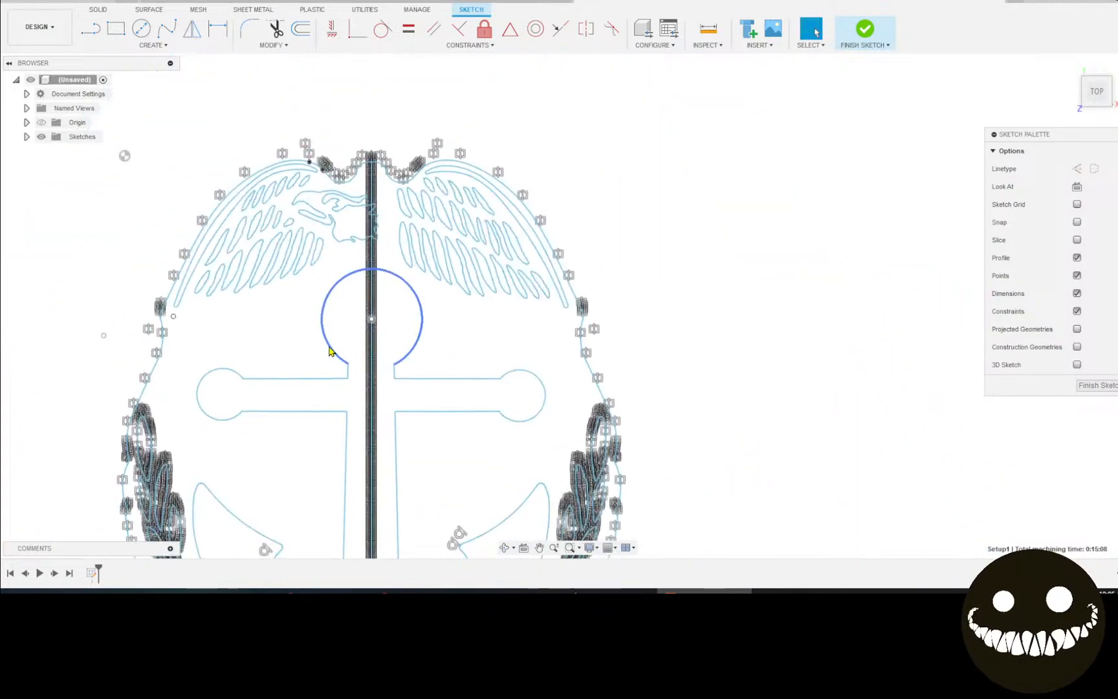
scroll(330, 352, down, 2)
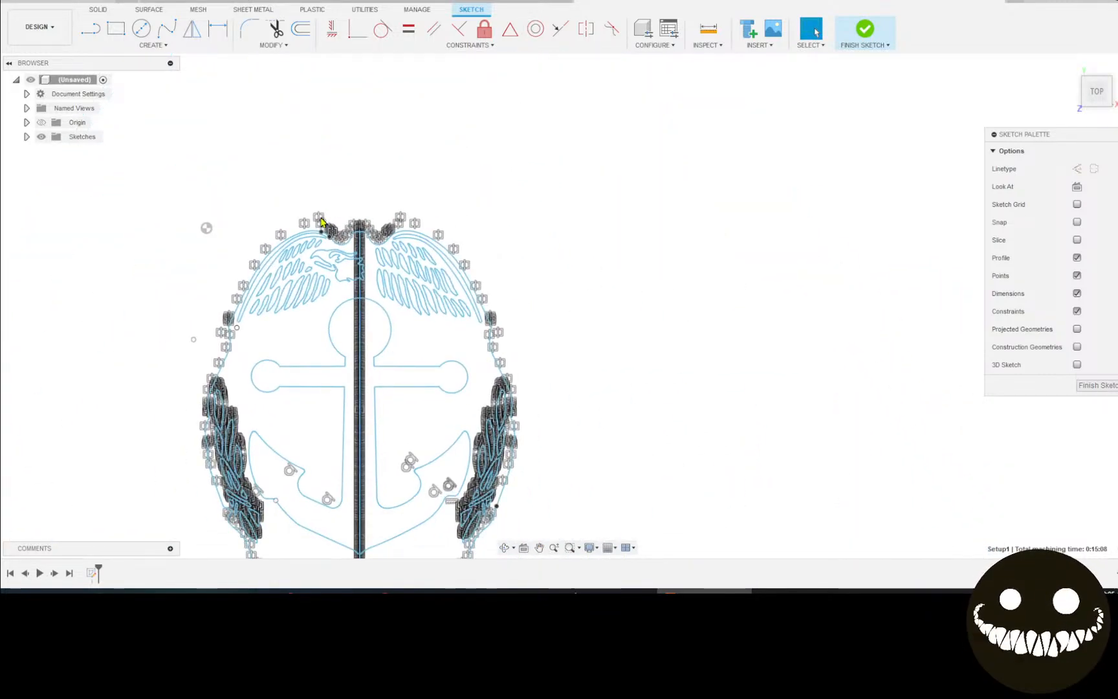
scroll(323, 220, up, 5)
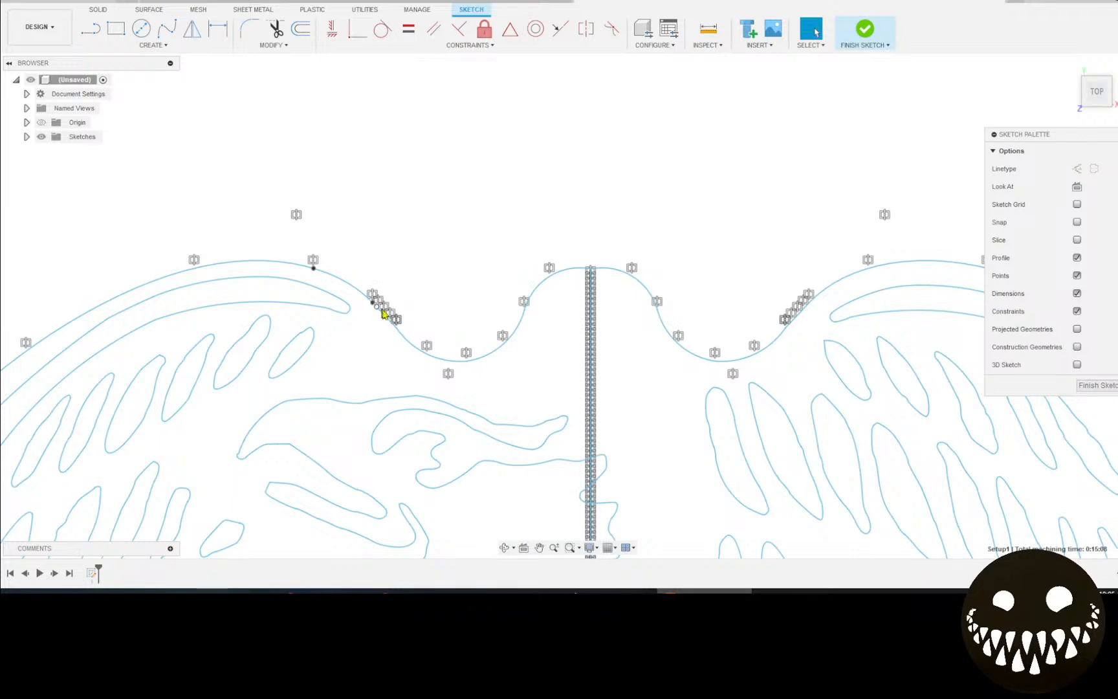
Hide constraints, delete the short left wing-tip segment, and dismiss the compute failed warning.
click(1077, 311)
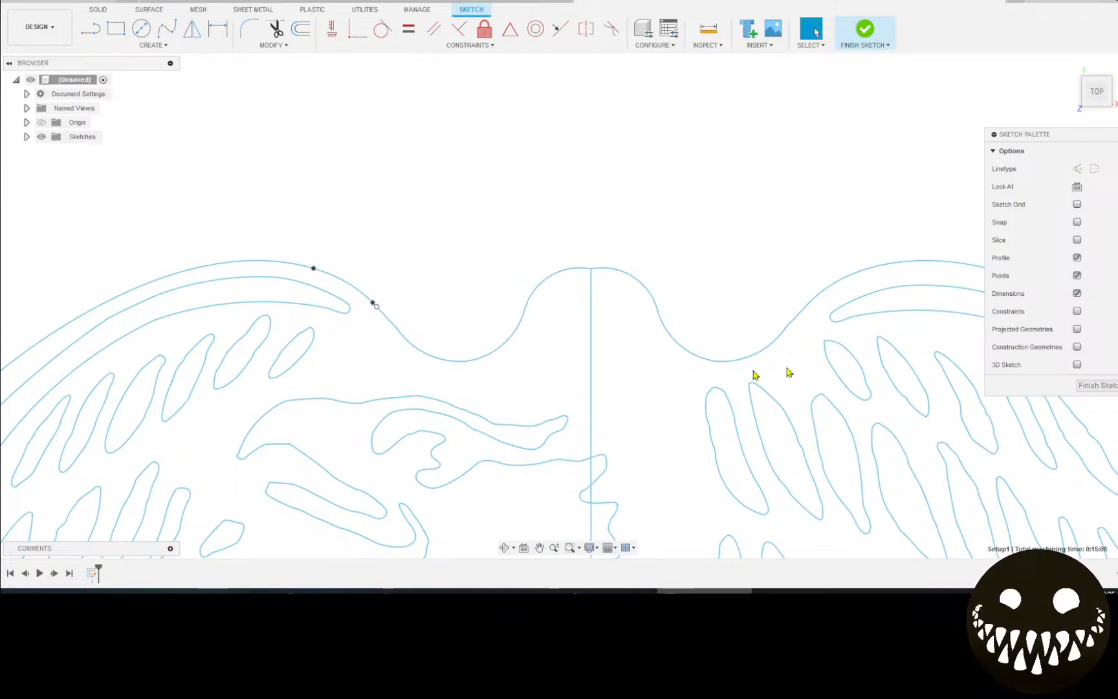
scroll(350, 277, up, 5)
scroll(429, 282, up, 2)
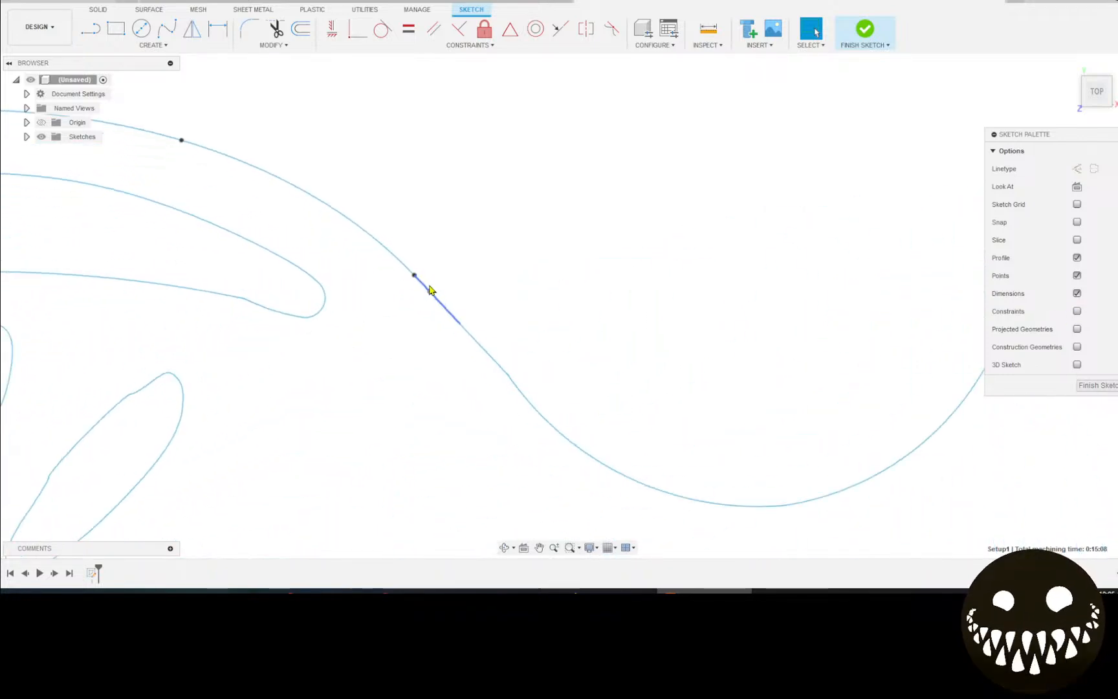
click(420, 288)
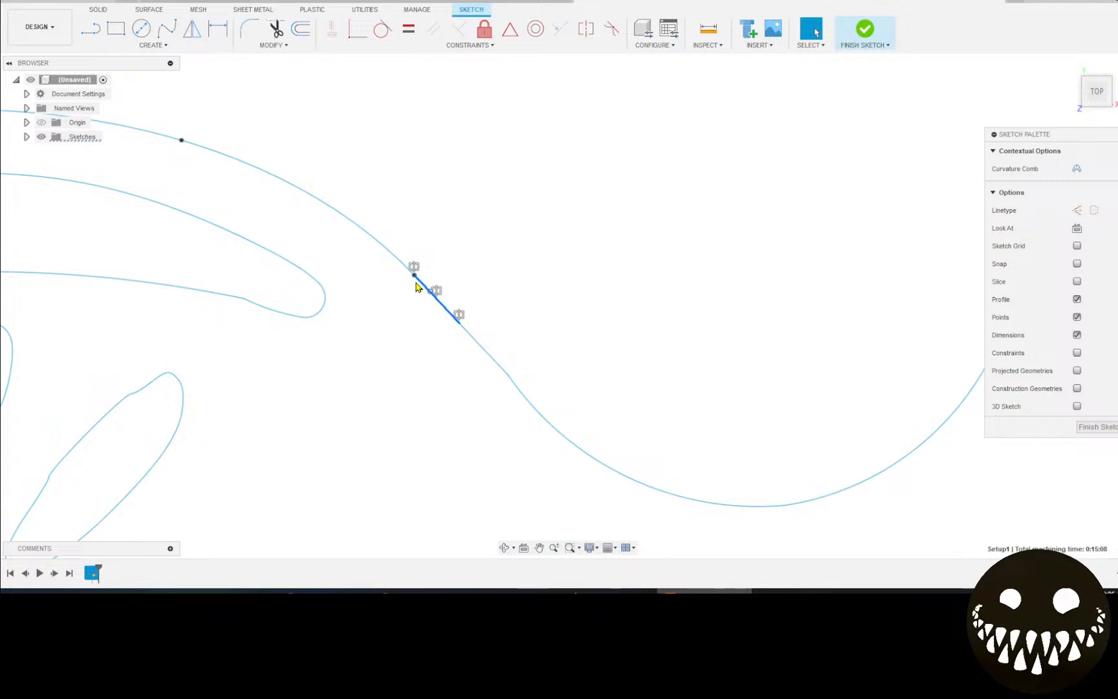
key(Delete)
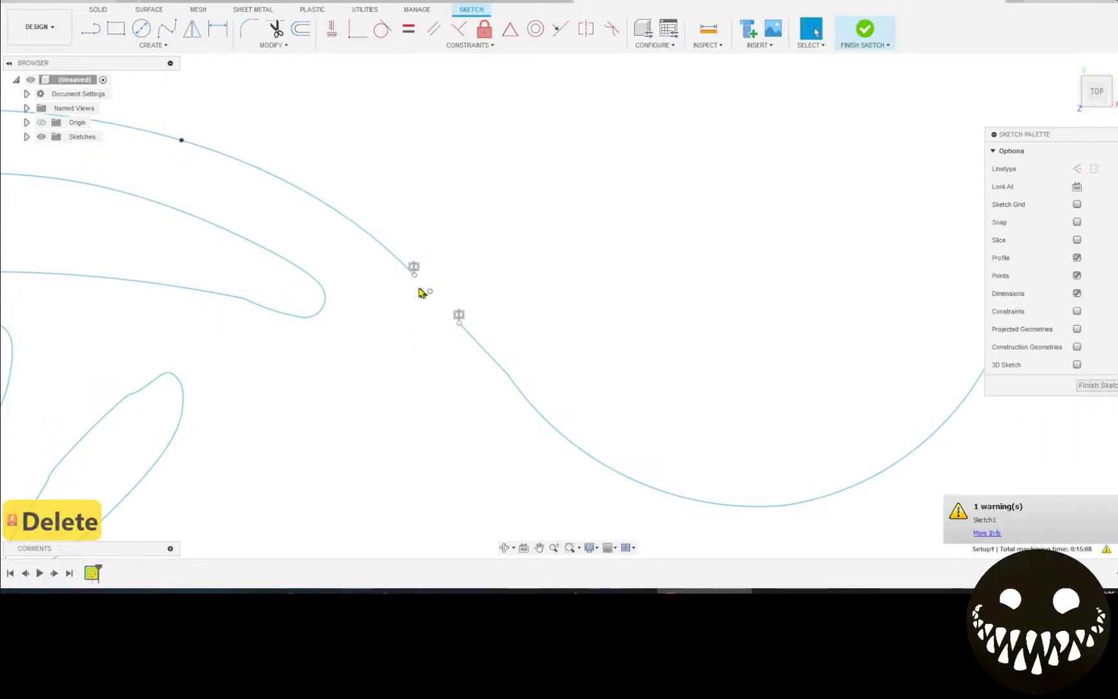
click(987, 534)
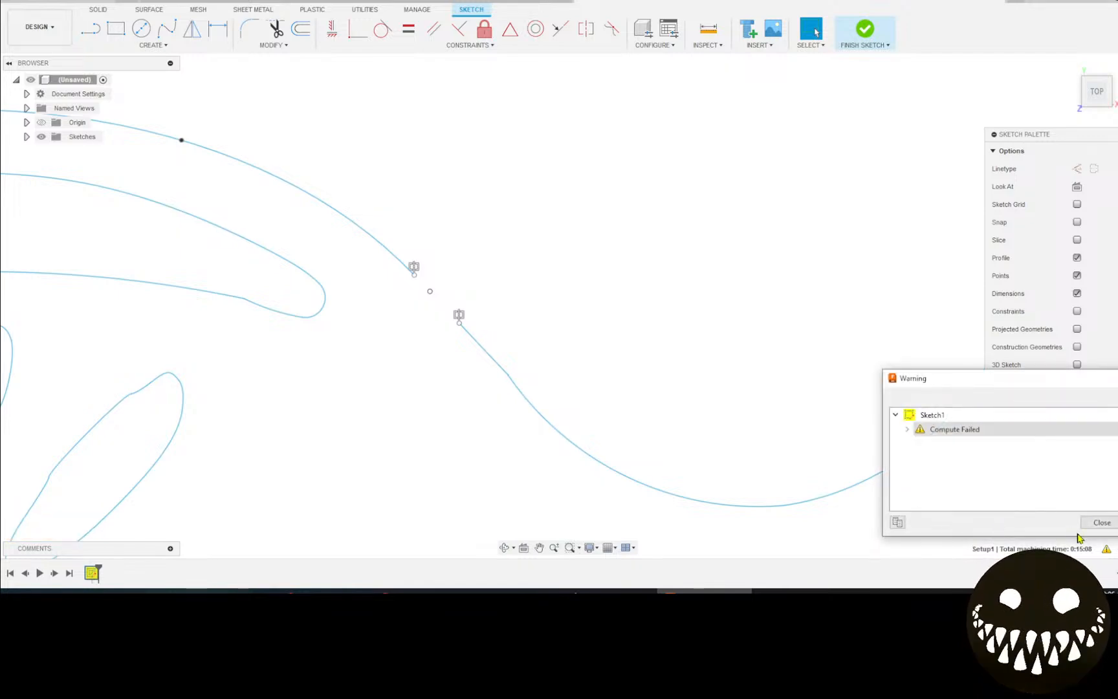
click(1101, 523)
Delete the tangent line at the wing curve's end and pan across the wing tops.
click(311, 196)
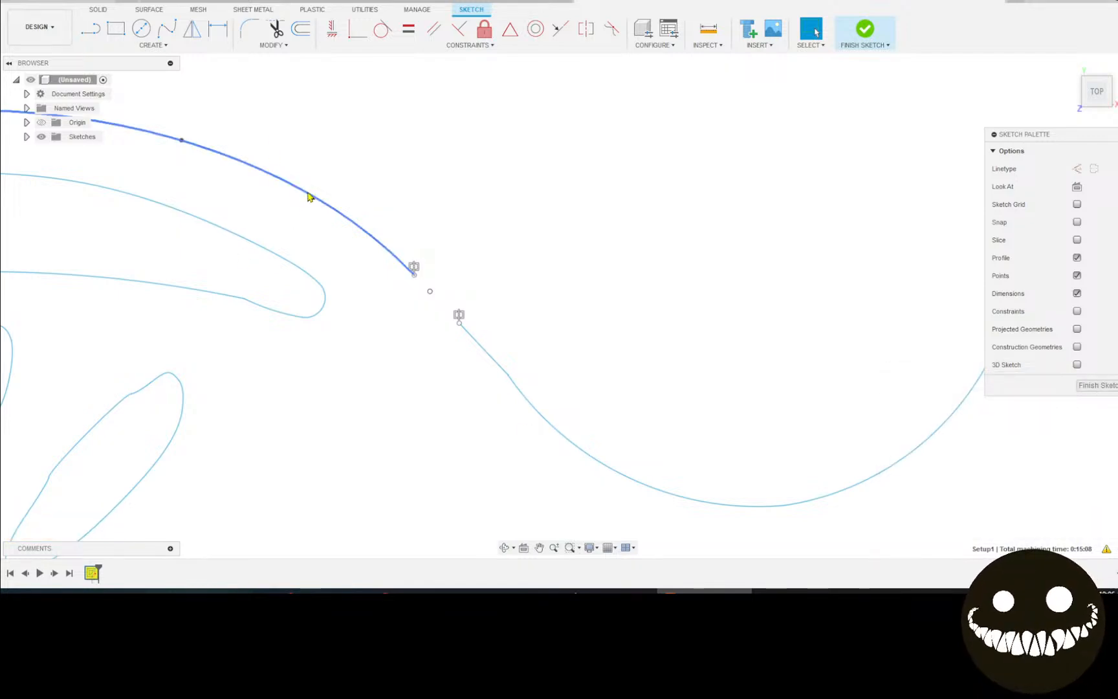
shift+click(432, 298)
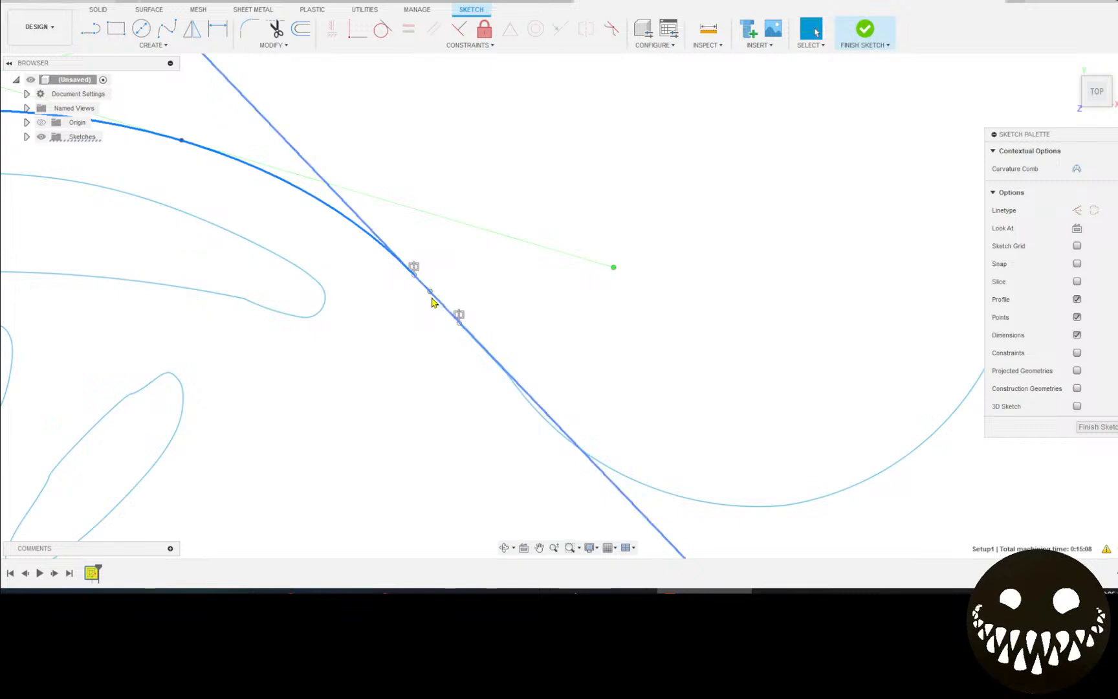
click(428, 294)
key(Delete)
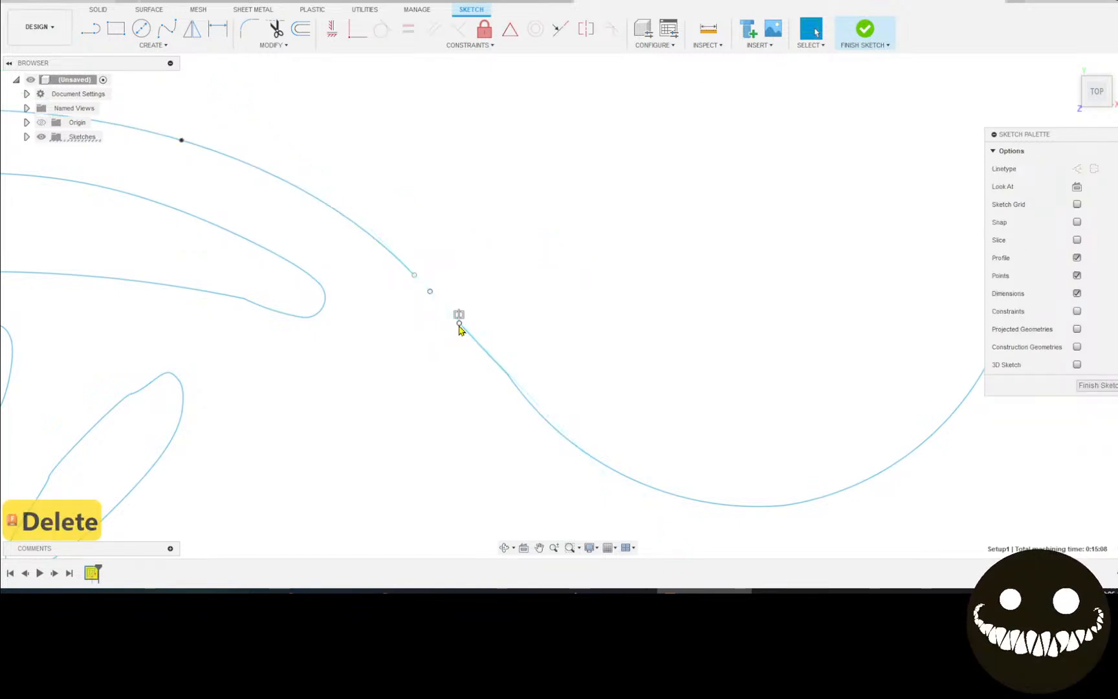
key(Delete)
scroll(536, 322, down, 8)
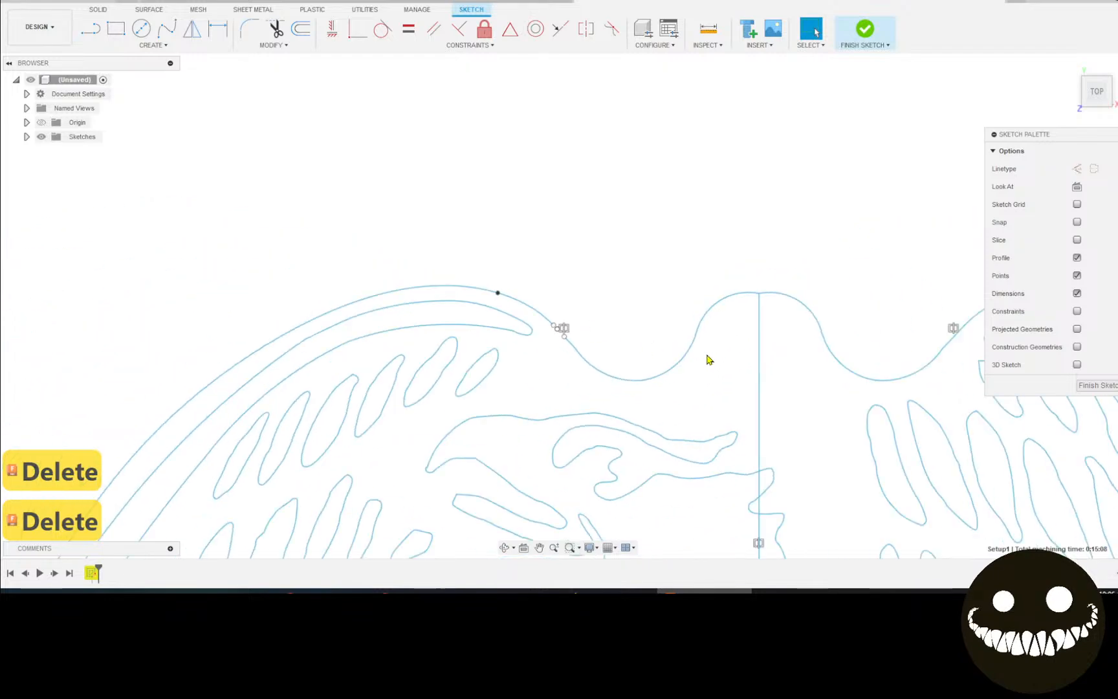
middle_drag(890, 395, 667, 405)
key(l)
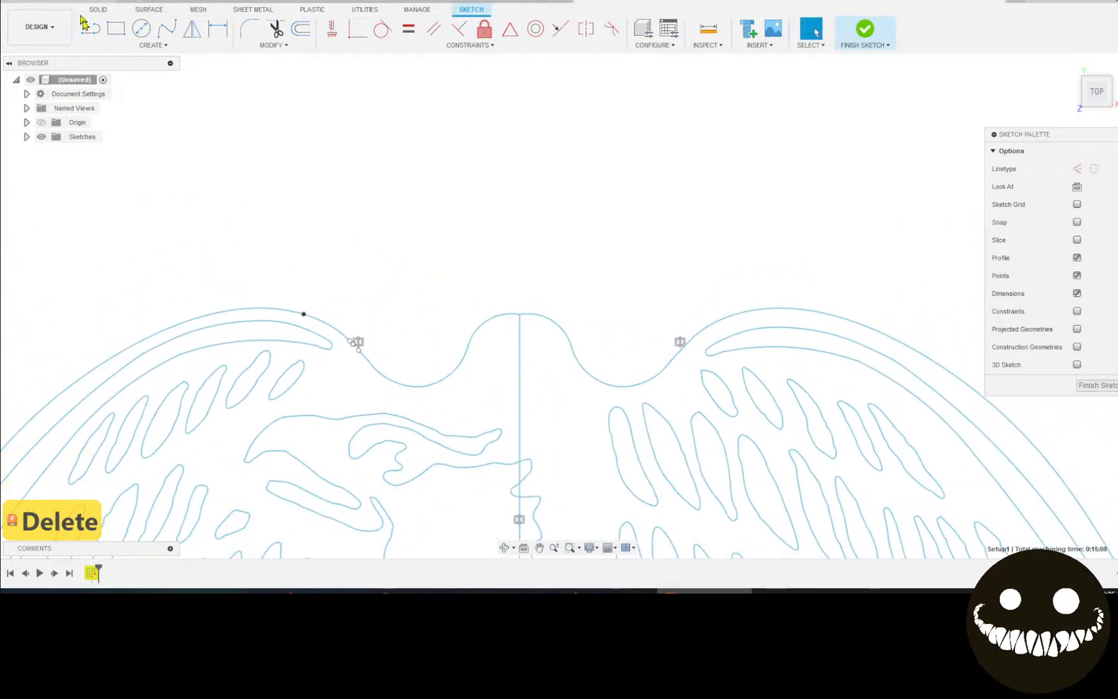
scroll(315, 460, up, 3)
Draw a short trial line from the open wing curve end.
scroll(457, 291, up, 5)
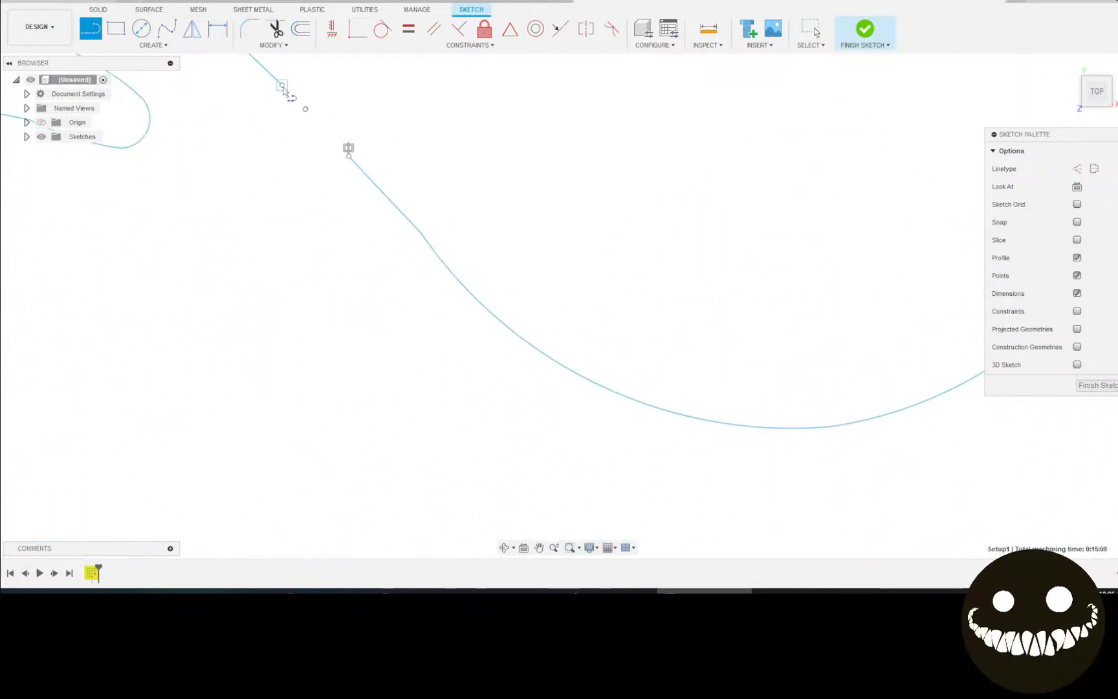
click(281, 85)
click(349, 152)
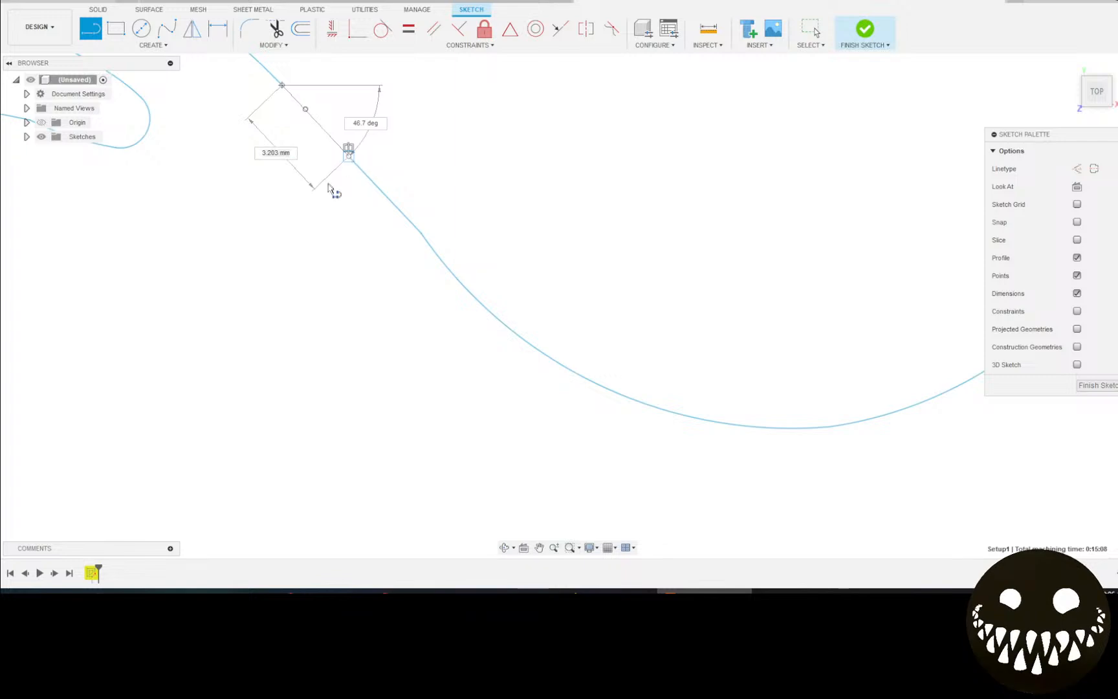
scroll(311, 225, down, 2)
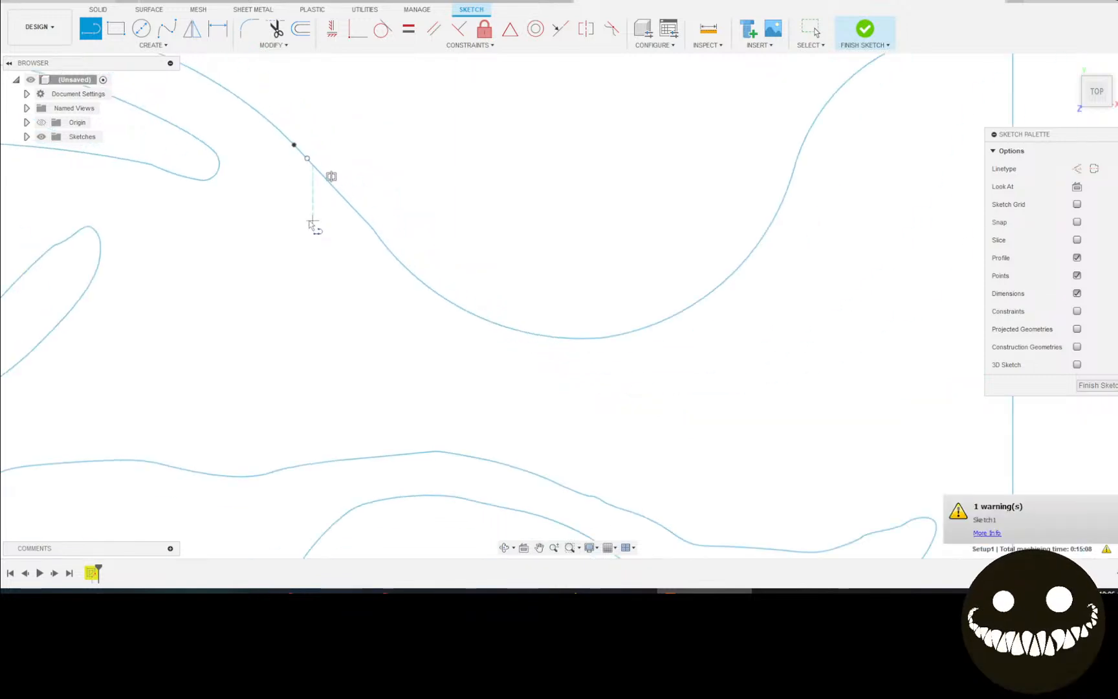
mouse_move(312, 224)
middle_down()
mouse_move(306, 379)
mouse_move(312, 354)
middle_up()
Undo the trial line and the deletion, restoring the left wing-top segment.
key(l)
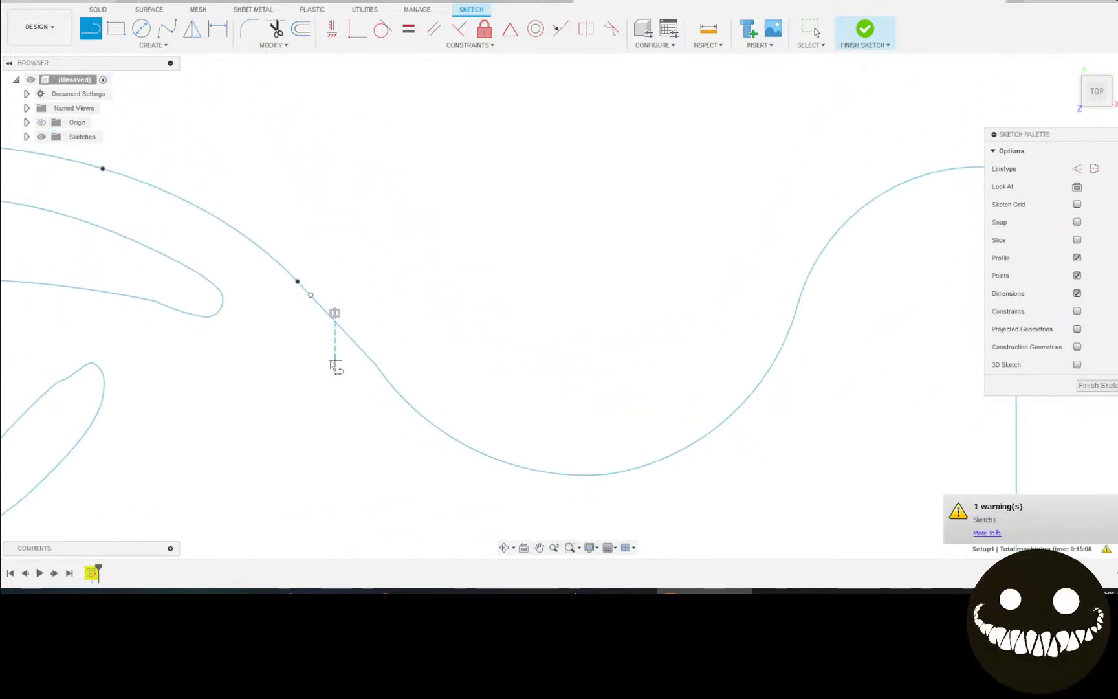
scroll(320, 309, up, 3)
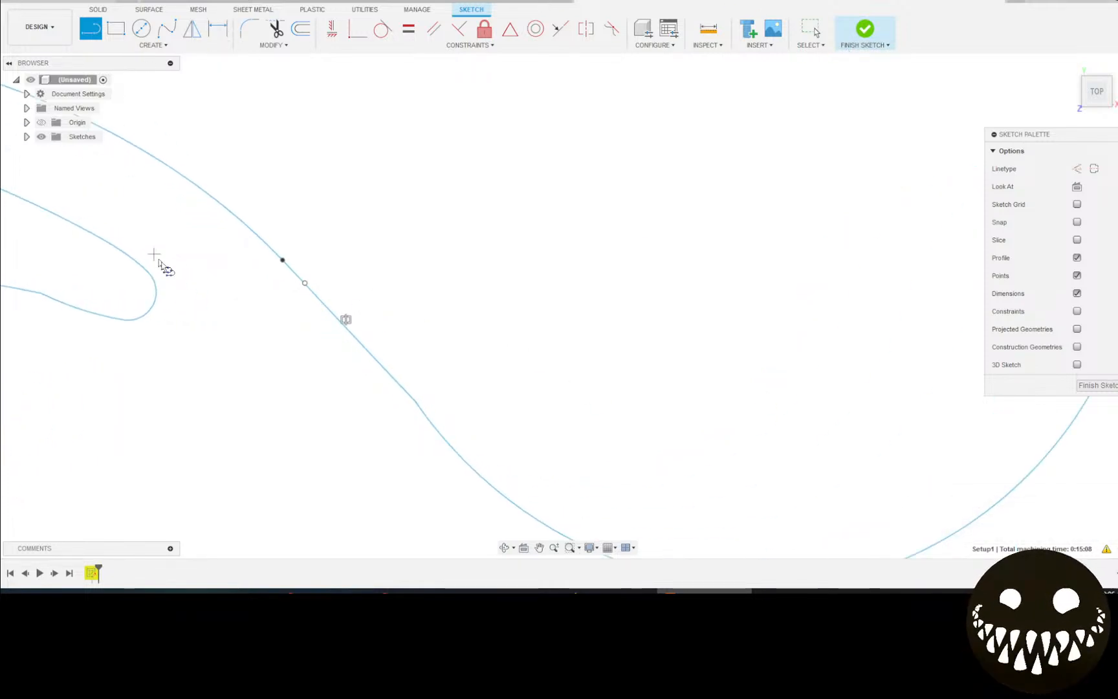
key(ctrl+z)
key(ctrl+z)
key(ctrl+z)
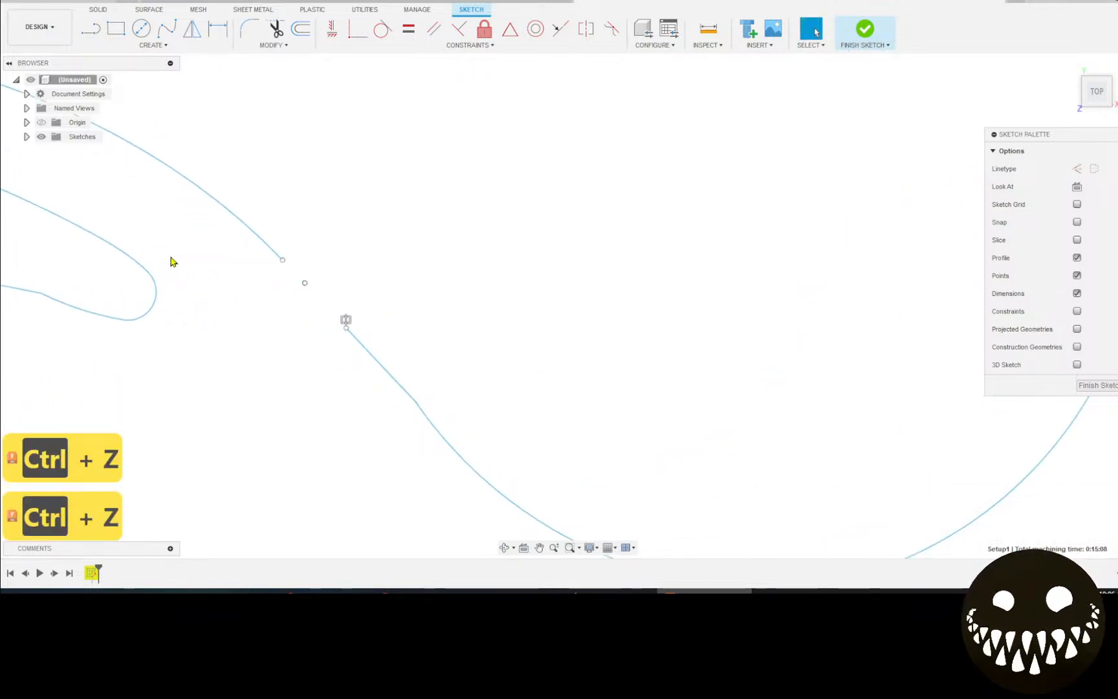
scroll(462, 394, down, 3)
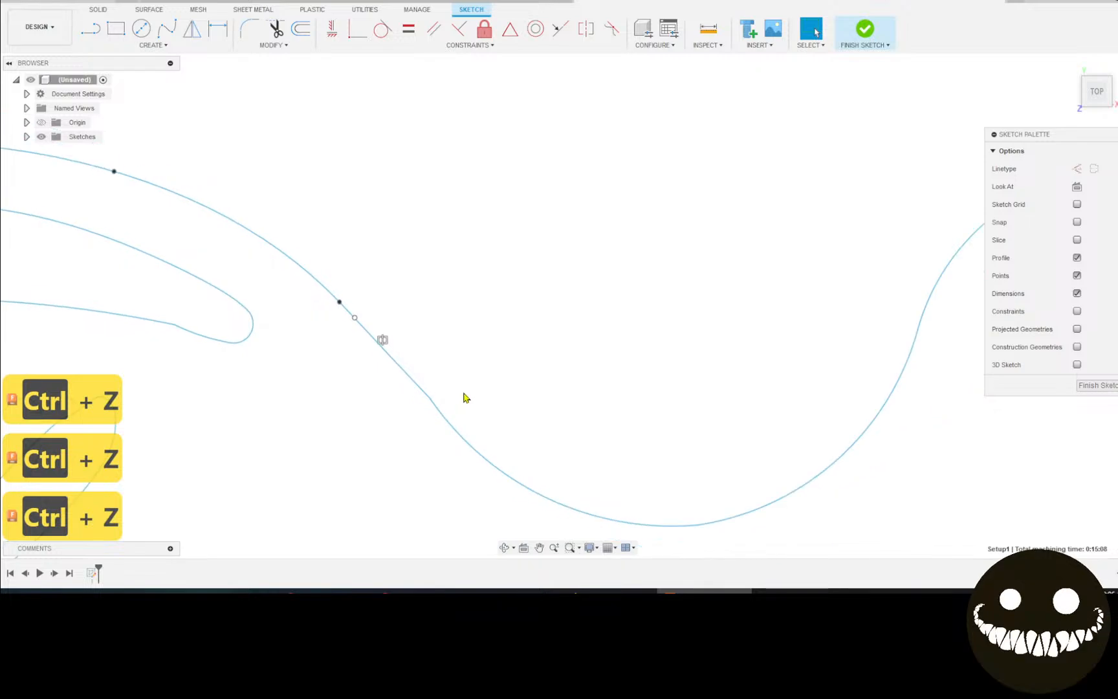
scroll(621, 466, down, 3)
scroll(636, 446, down, 2)
scroll(404, 284, down, 3)
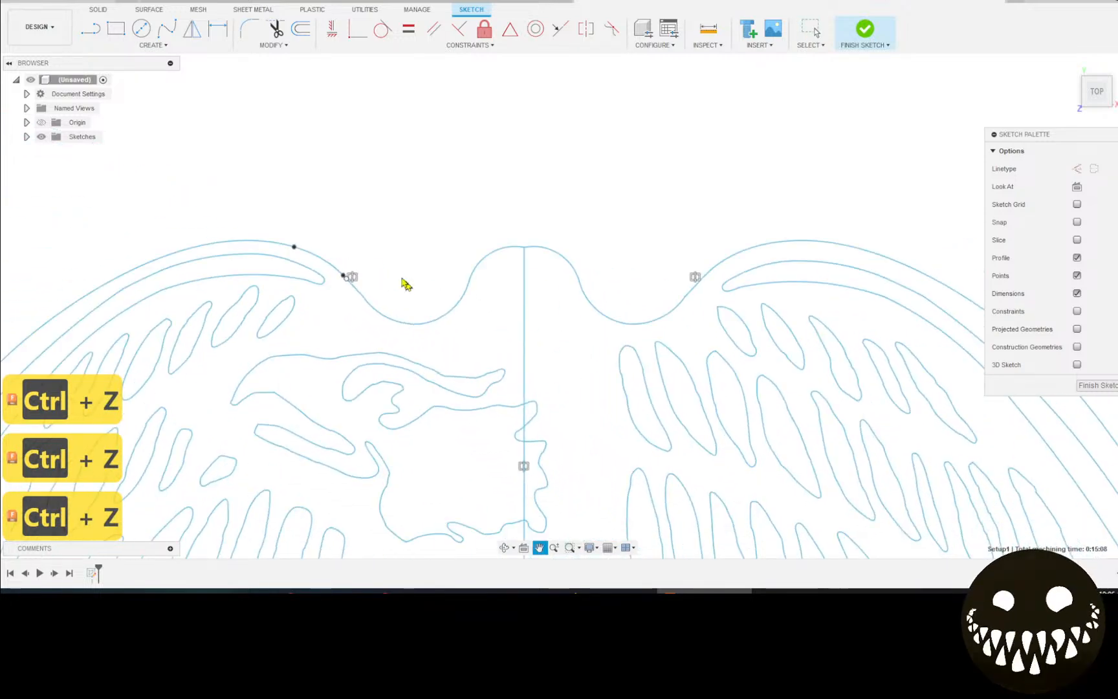
Delete the short right-wing junction segment and start a Coincident constraint at its first endpoint.
scroll(694, 296, up, 3)
click(684, 288)
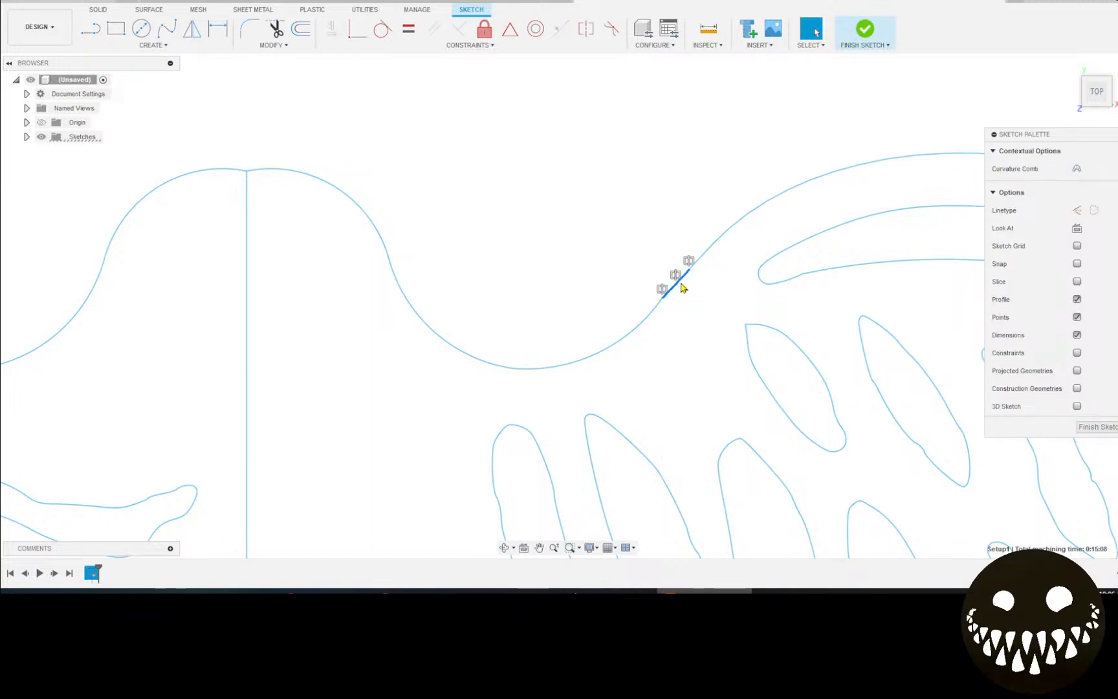
key(Delete)
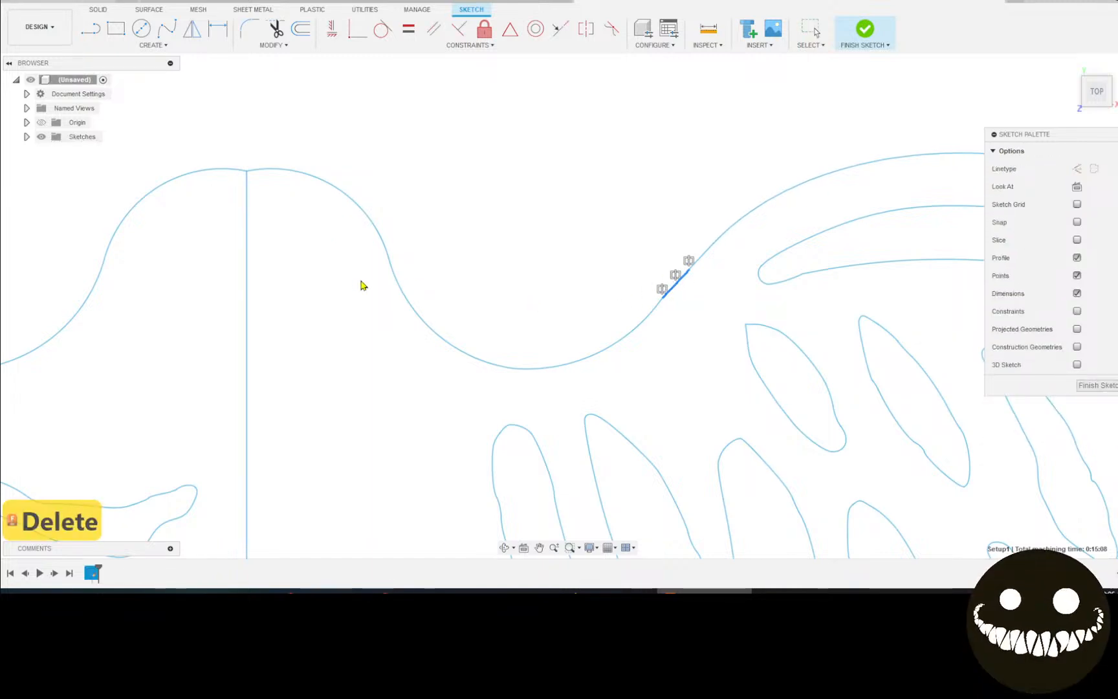
click(104, 26)
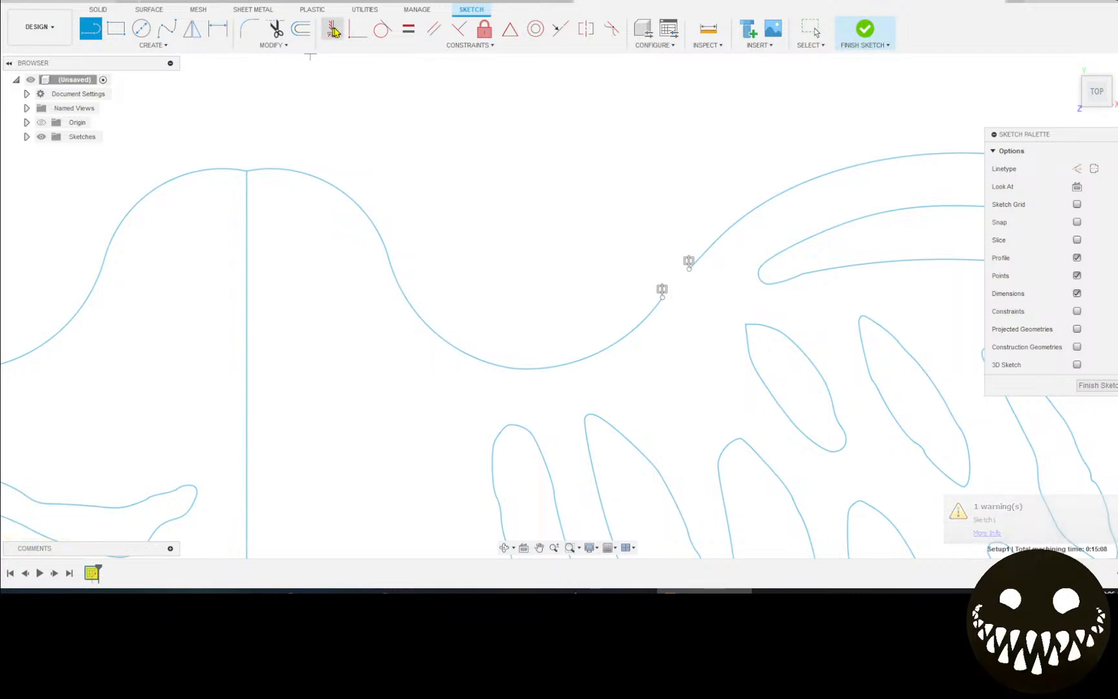
click(357, 29)
click(662, 297)
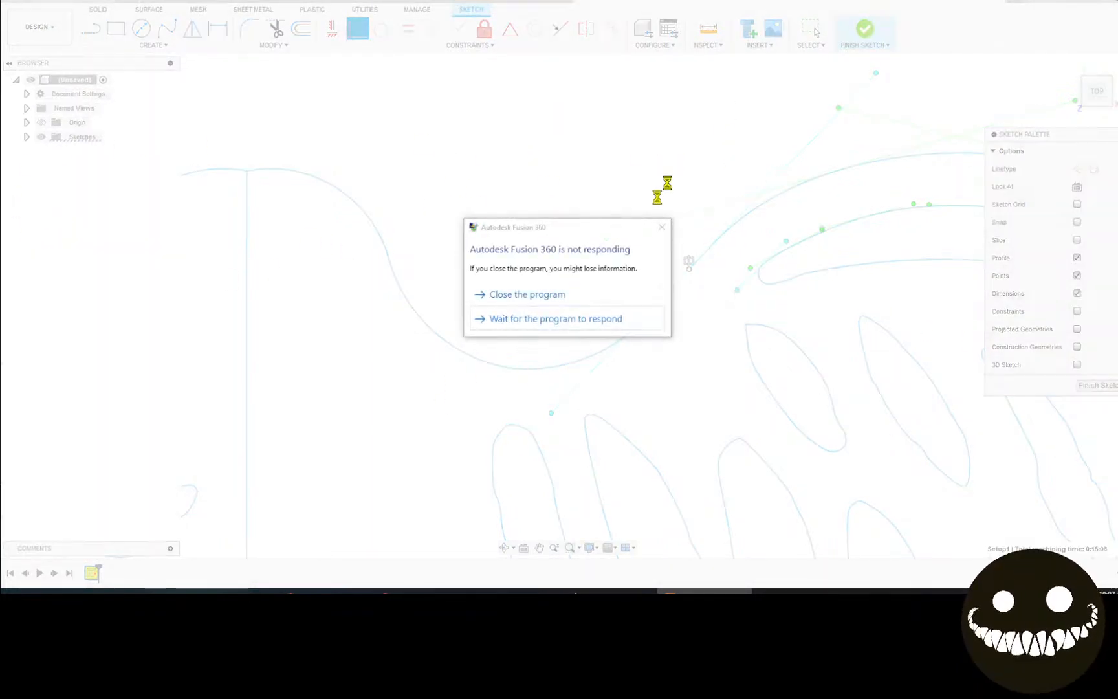
Close the frozen Fusion 360 and relaunch it so the Document Recovery list appears.
click(511, 294)
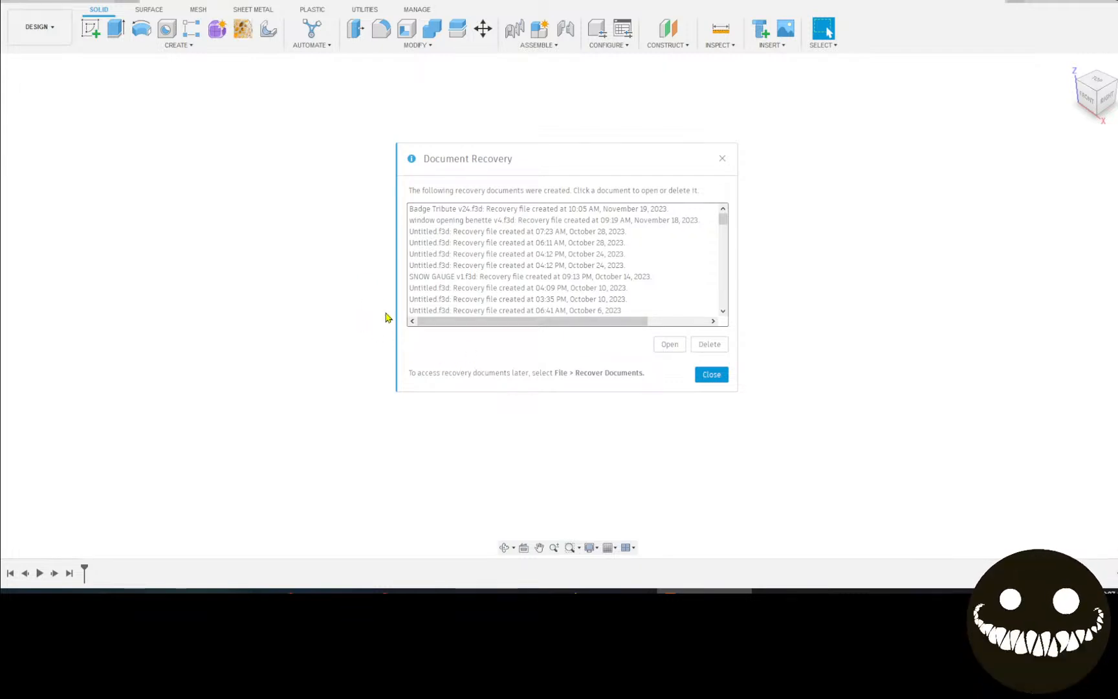
Dismiss Document Recovery and open the Badge Tribute design from the Downloads folder.
click(714, 376)
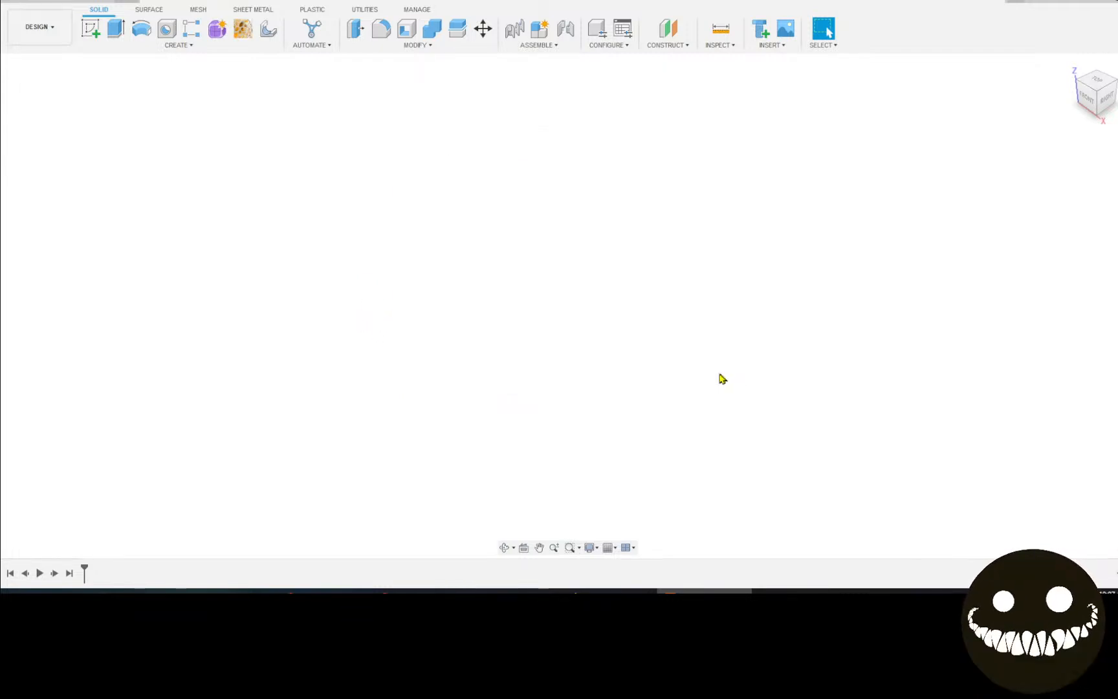
click(32, 5)
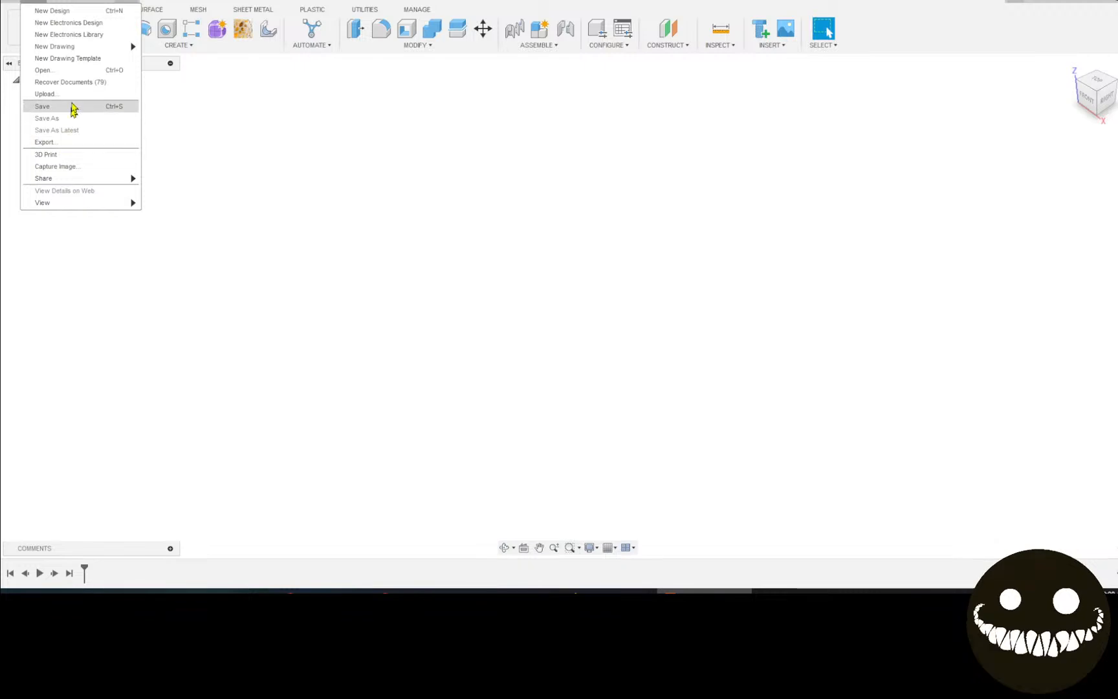
click(77, 73)
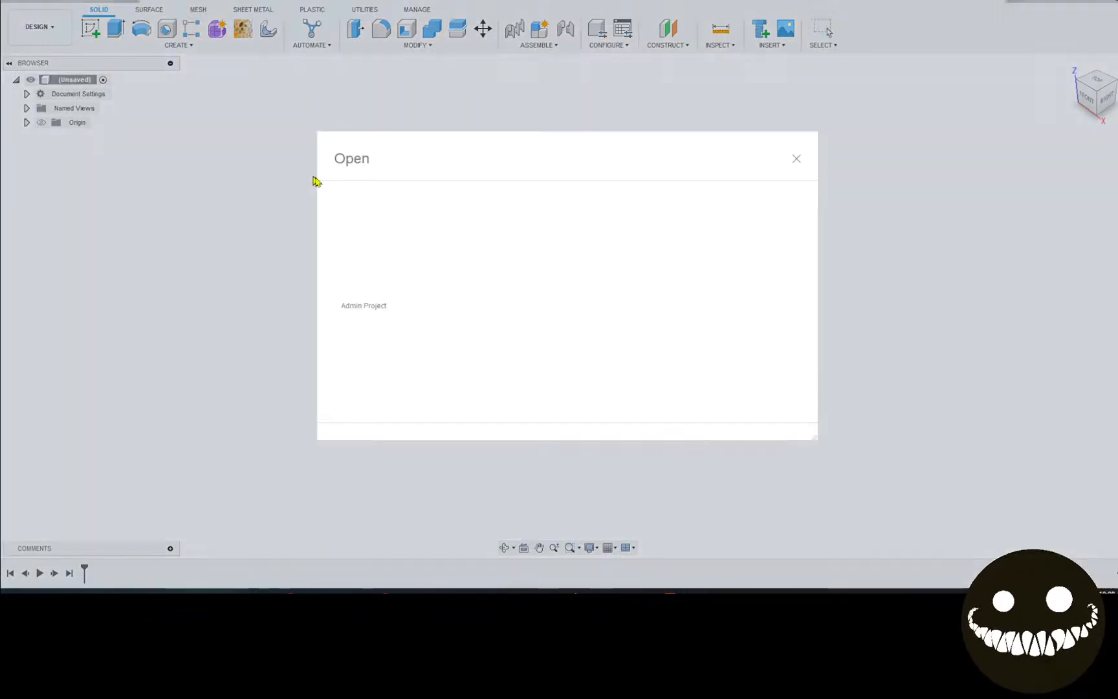
click(399, 404)
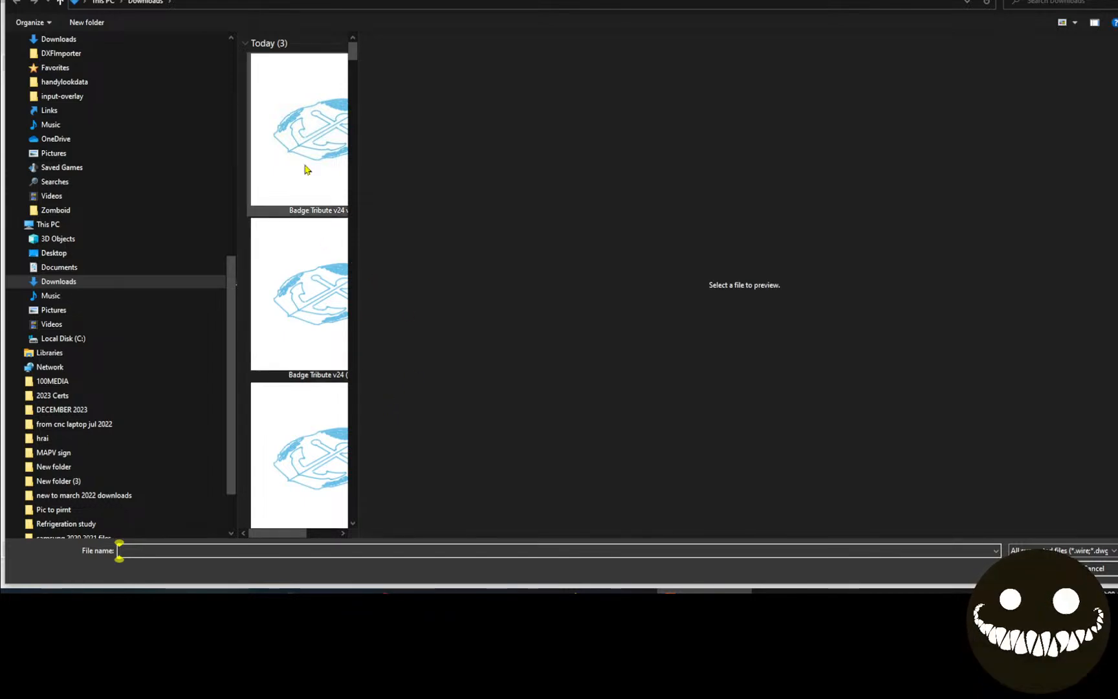
scroll(320, 427, down, 1)
double_click(323, 424)
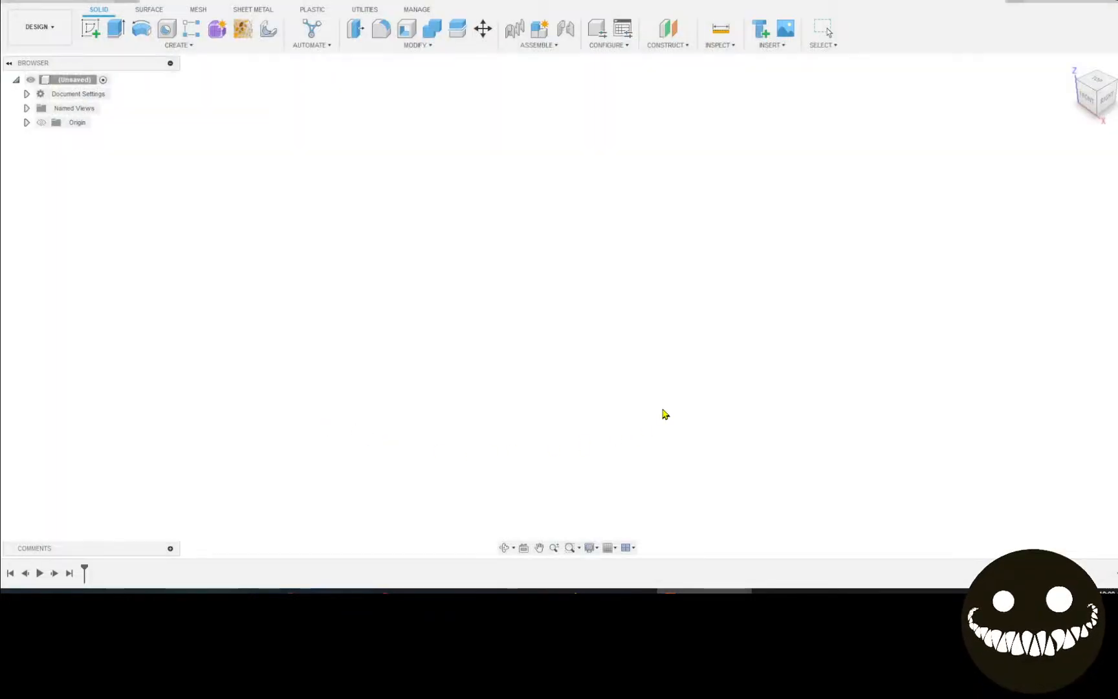
Switch to the TOP view, shift the badge left, and enter Edit Sketch on it.
click(1100, 82)
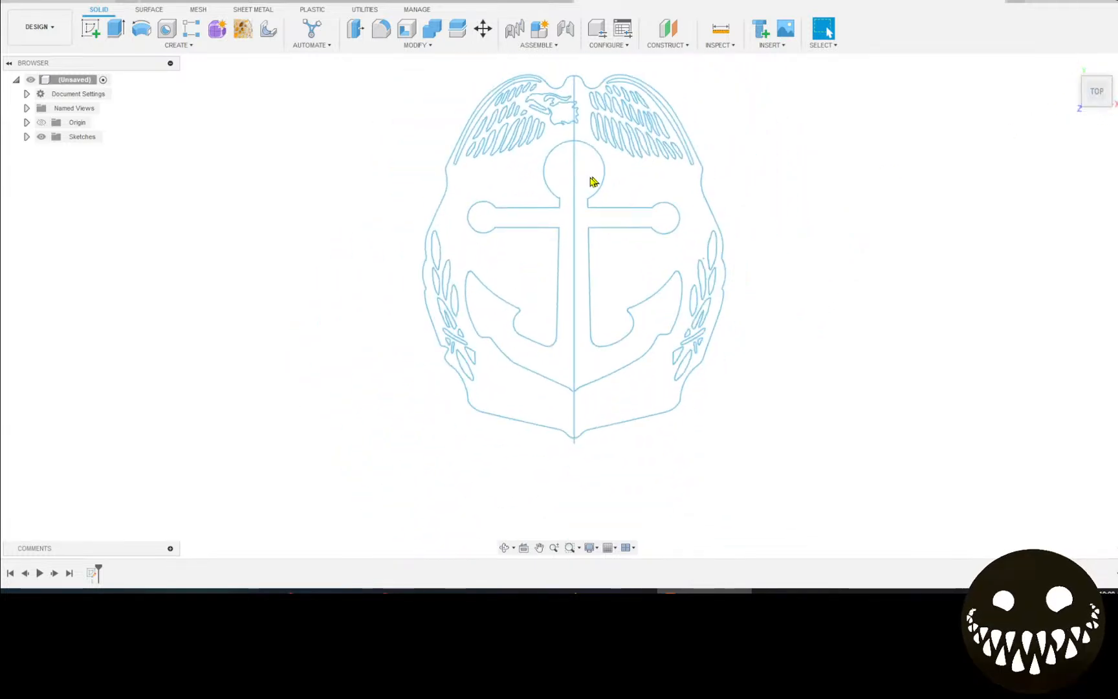
scroll(594, 182, down, 2)
mouse_move(594, 181)
middle_down()
mouse_move(349, 253)
mouse_move(363, 272)
middle_up()
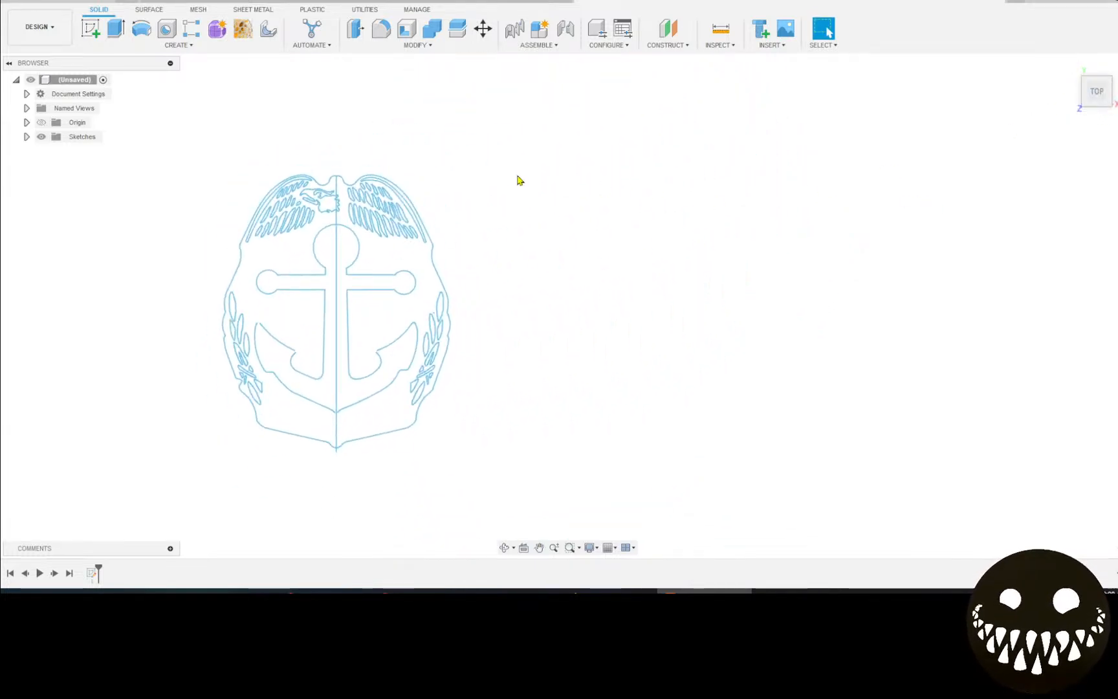
right_click(434, 263)
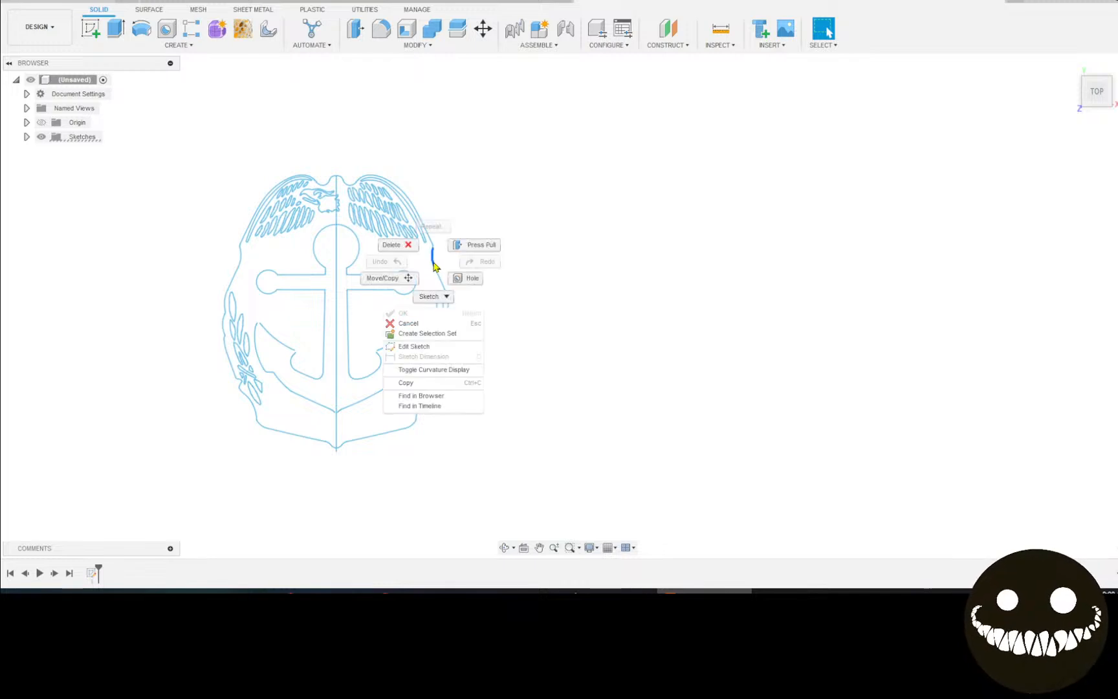
click(425, 351)
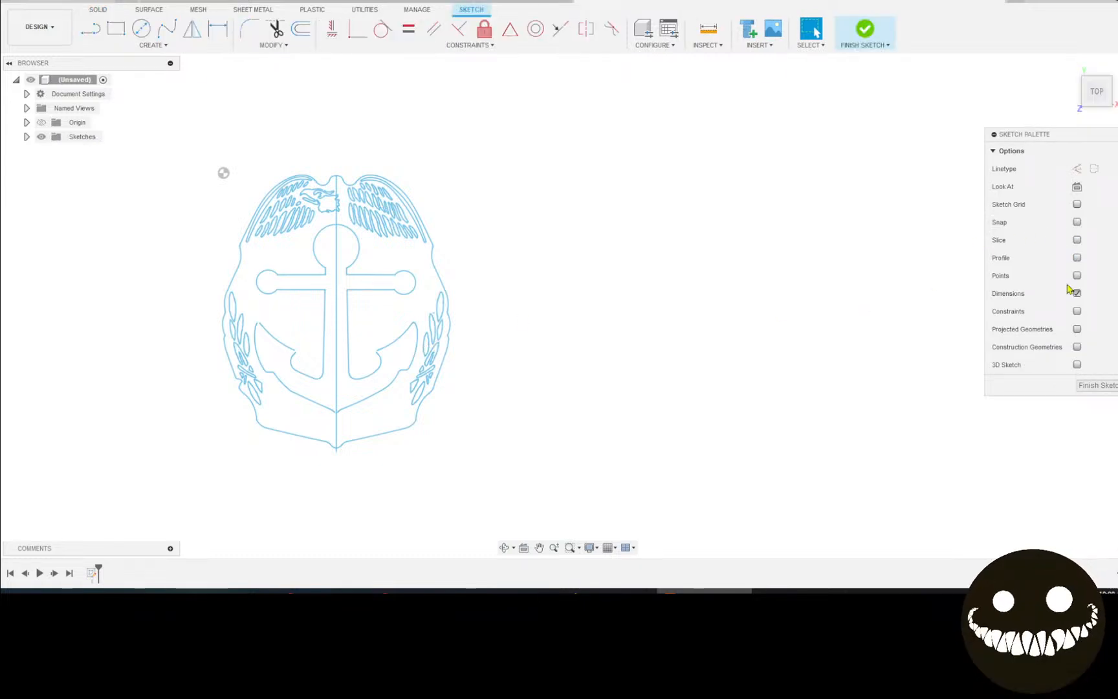
Turn on Points and Constraints in the Sketch Palette and centre the whole badge.
click(1077, 276)
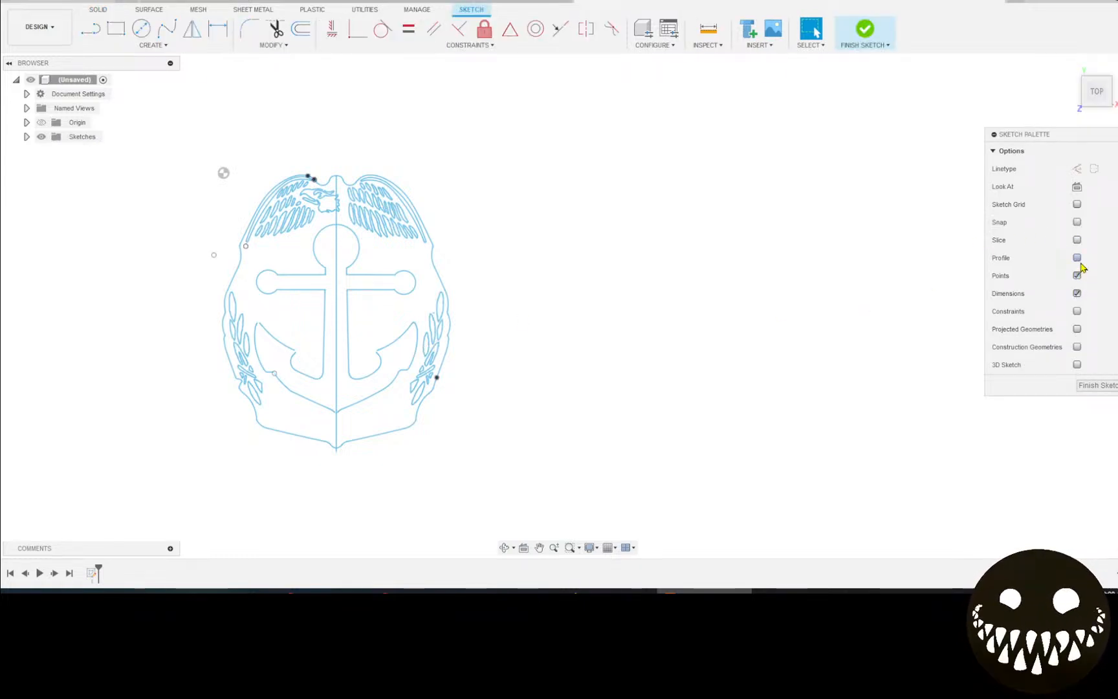
click(1077, 311)
scroll(530, 321, up, 5)
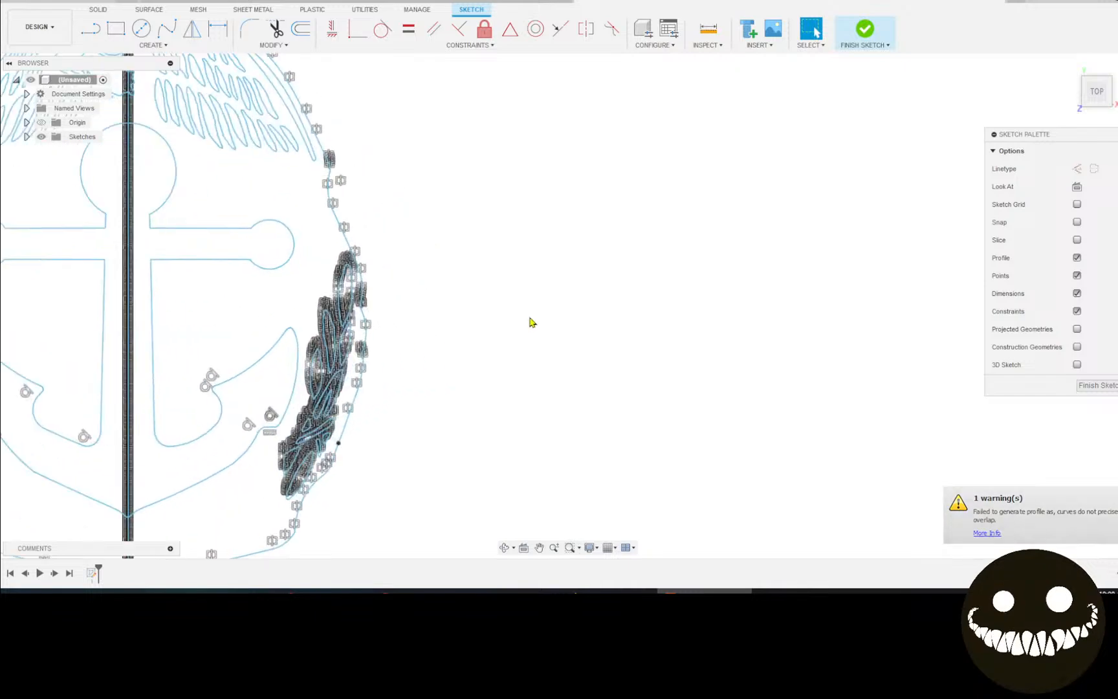
scroll(419, 300, down, 1)
mouse_move(420, 300)
middle_down()
mouse_move(954, 309)
mouse_move(1040, 374)
mouse_move(1018, 376)
middle_up()
scroll(744, 361, down, 1)
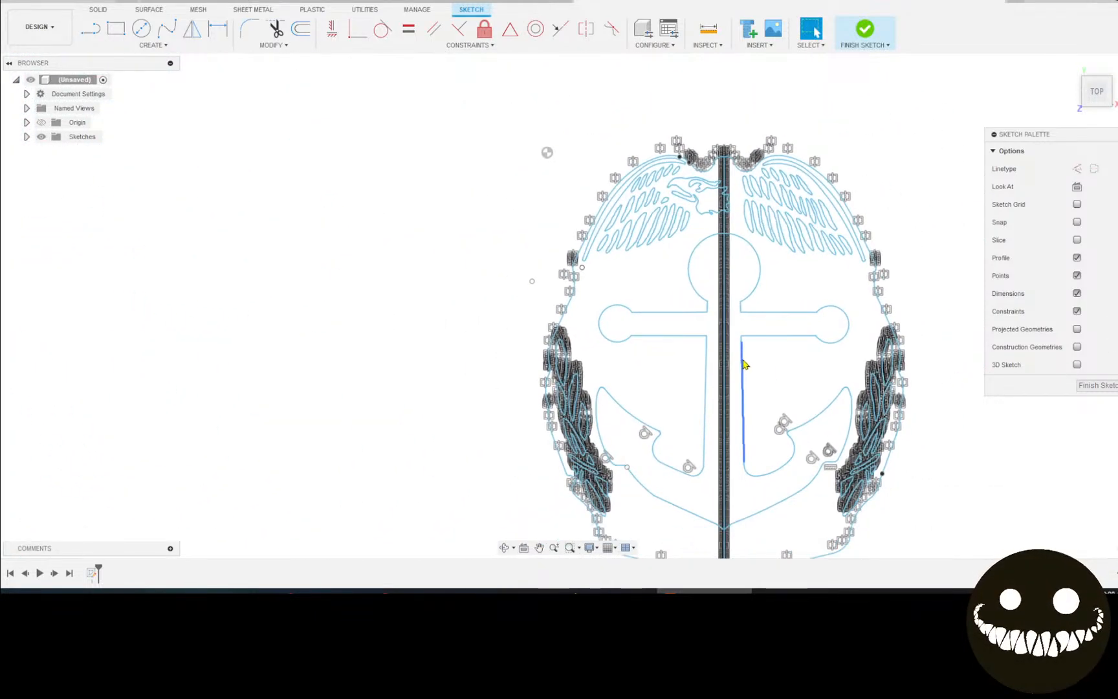
middle_drag(729, 346, 696, 333)
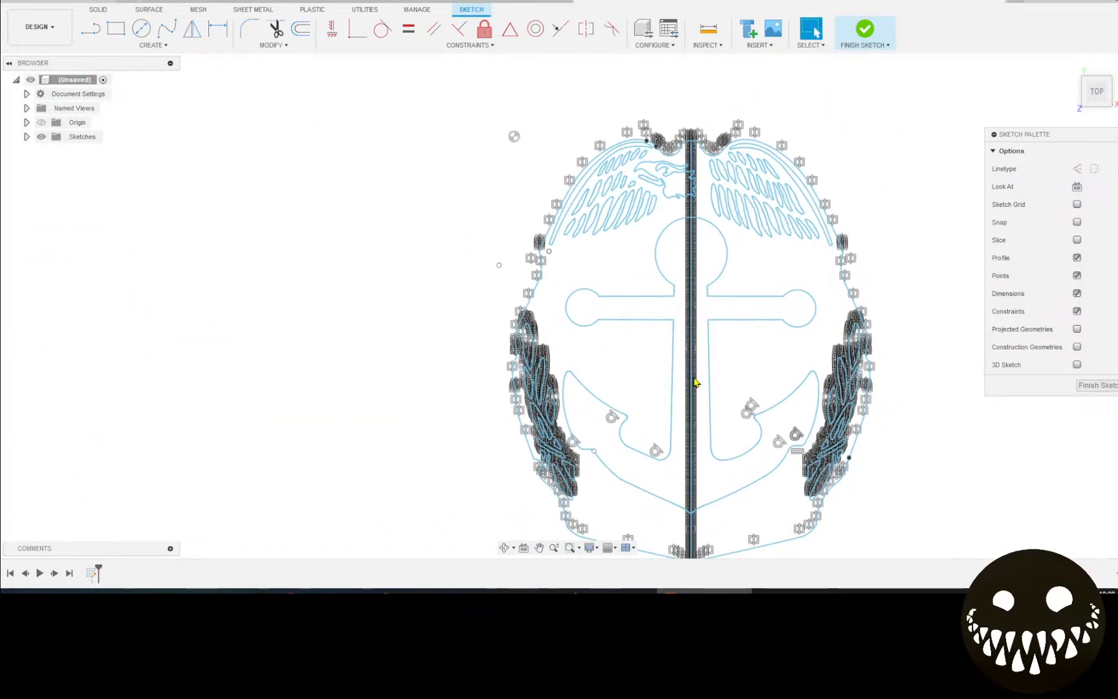
Delete the vertical centre line running through the anchor.
click(696, 383)
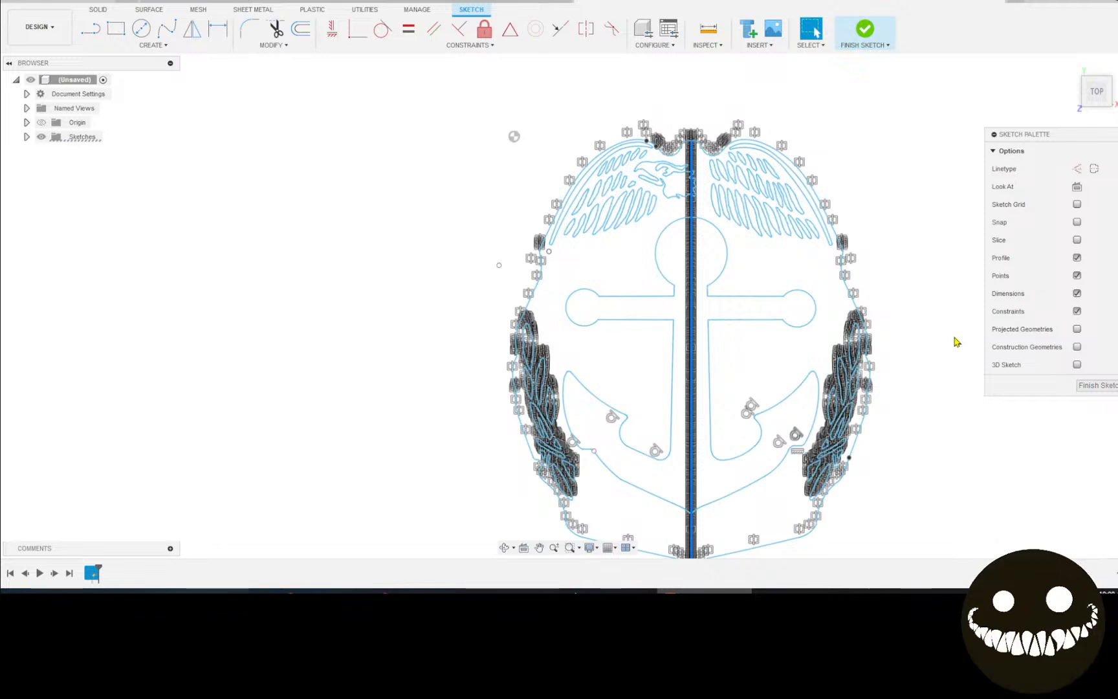
key(Delete)
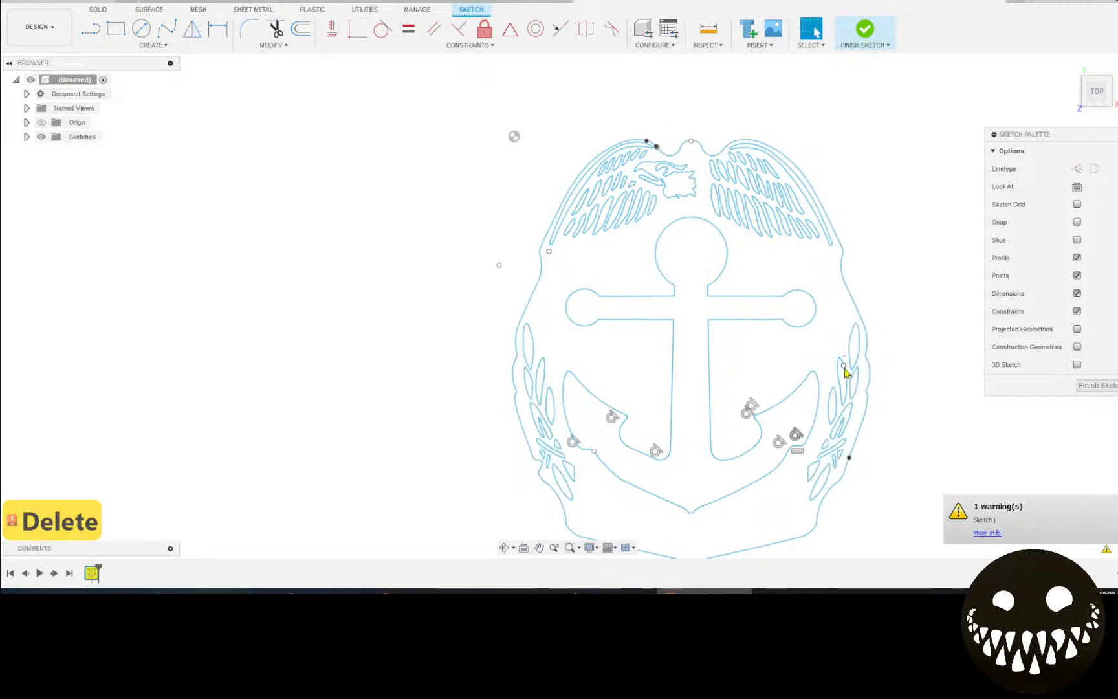
scroll(844, 368, down, 2)
mouse_move(847, 372)
middle_down()
mouse_move(688, 230)
mouse_move(639, 330)
middle_up()
scroll(553, 451, up, 3)
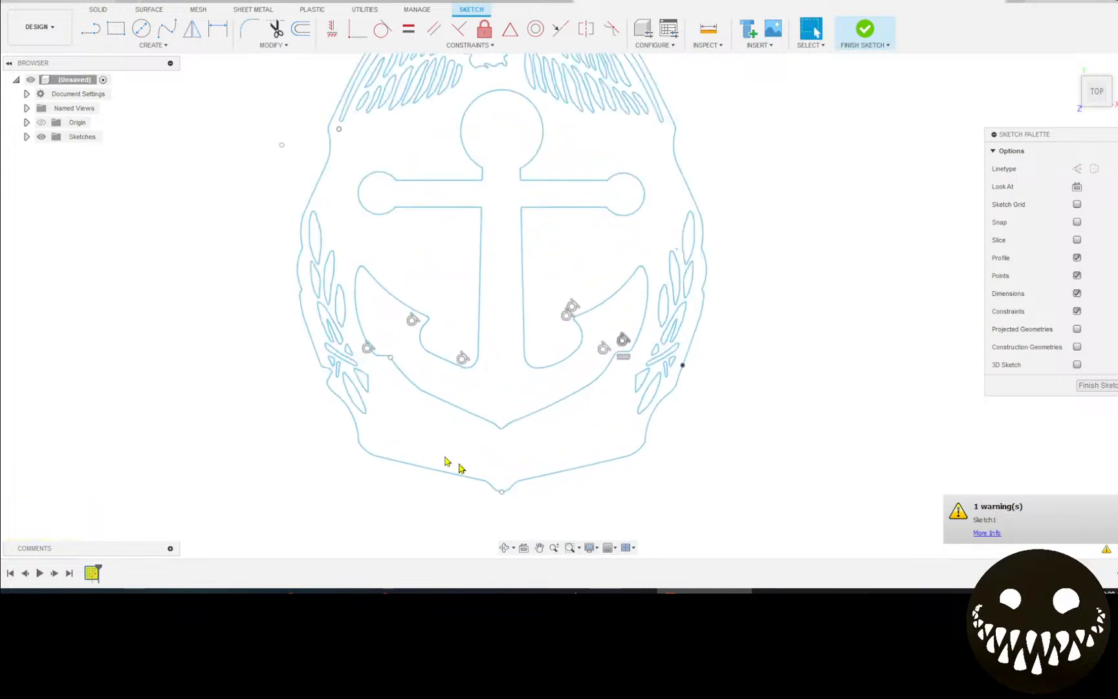
Zoom in on the left fluke outline and delete the short segment at the curve's corner.
scroll(417, 289, down, 1)
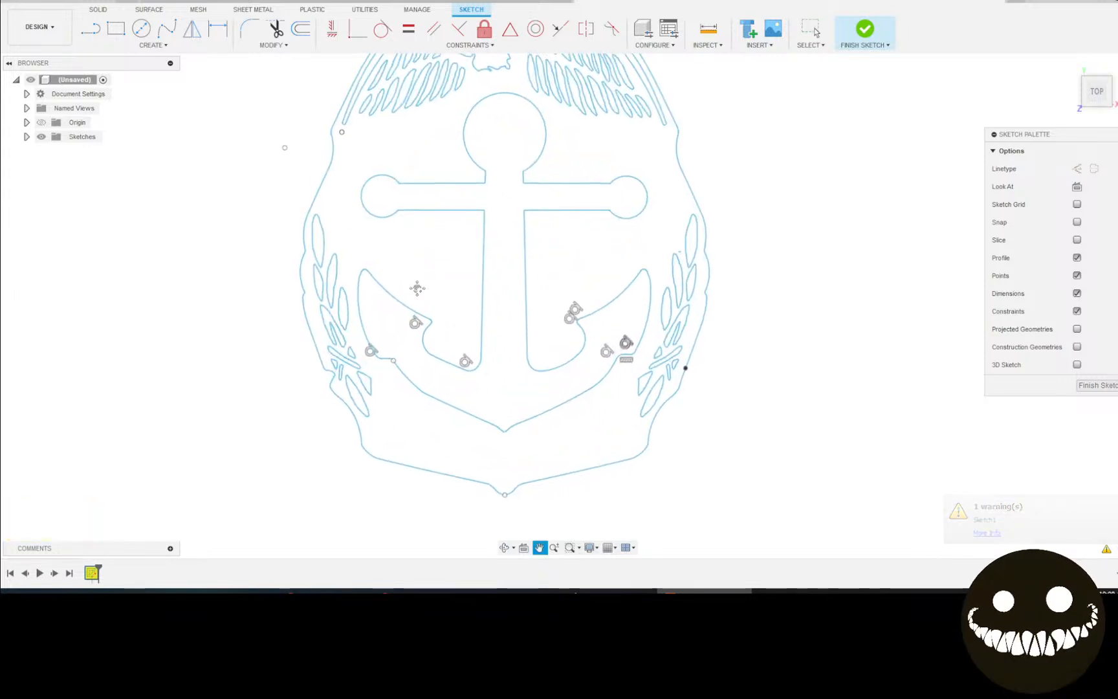
scroll(464, 339, down, 2)
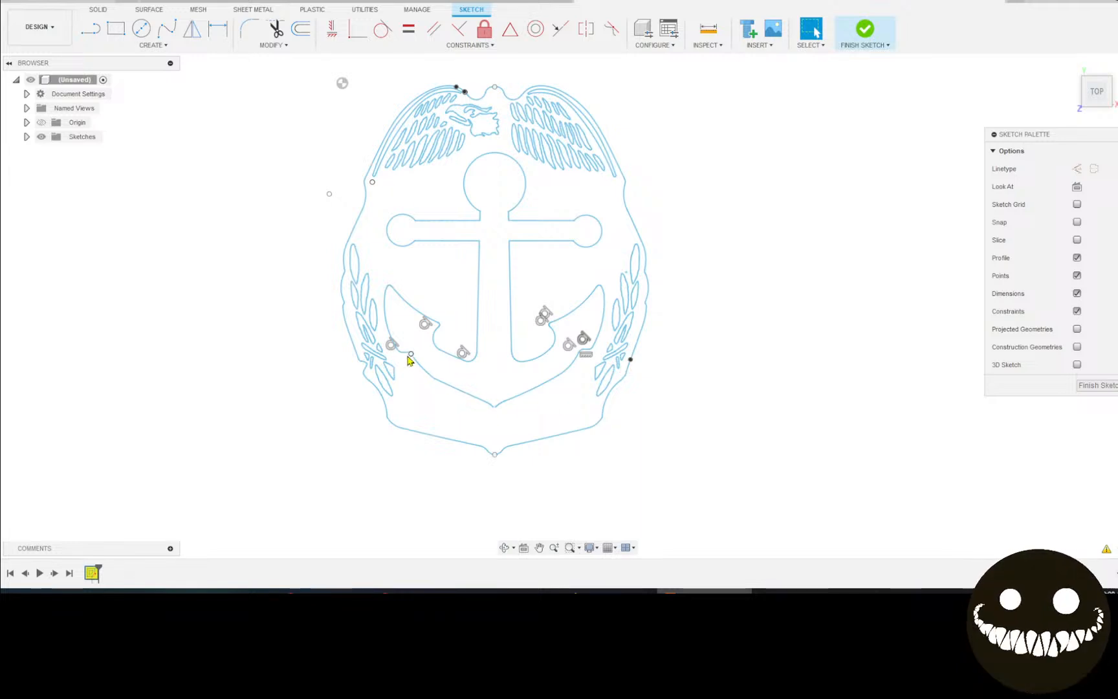
scroll(420, 382, up, 7)
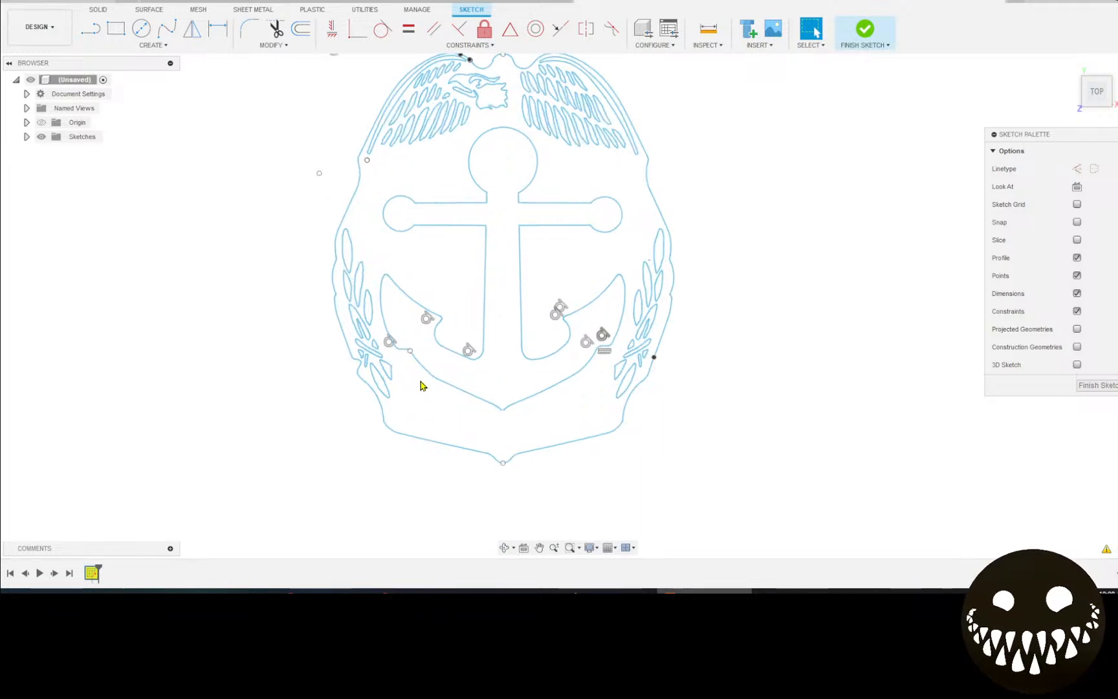
scroll(352, 340, up, 5)
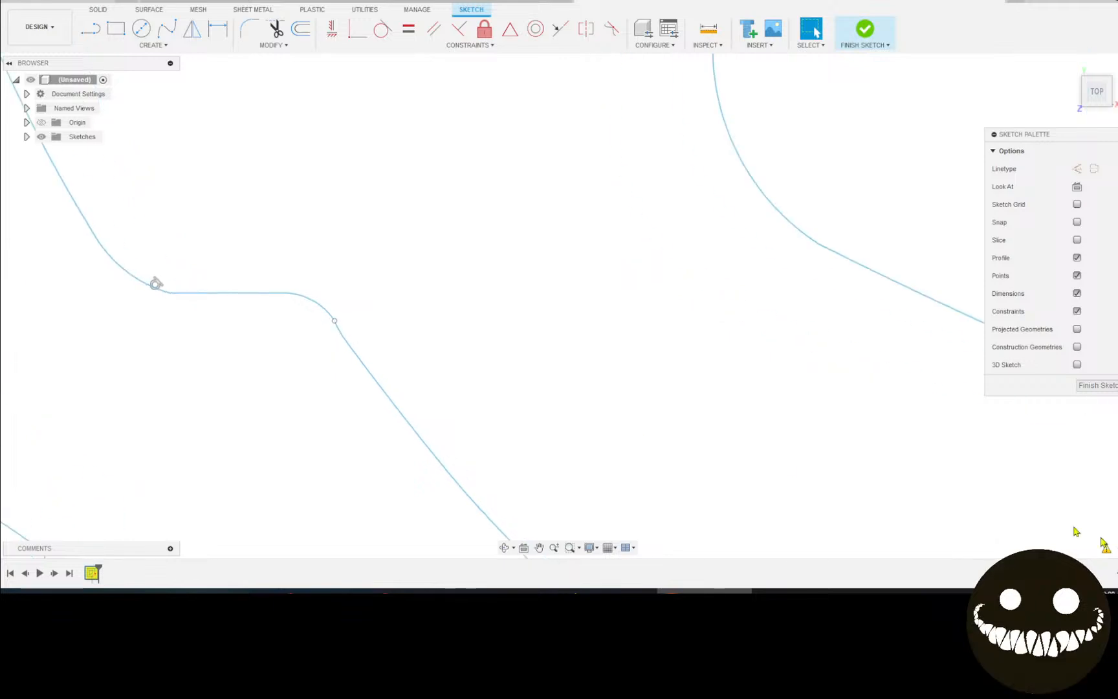
scroll(407, 367, up, 4)
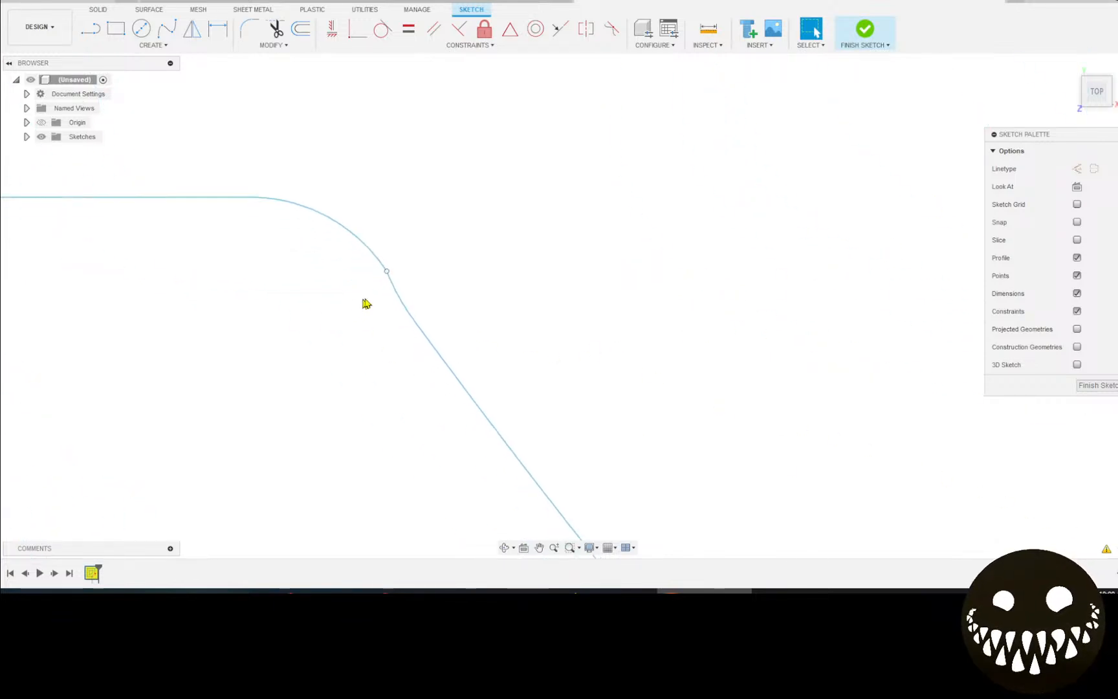
click(398, 297)
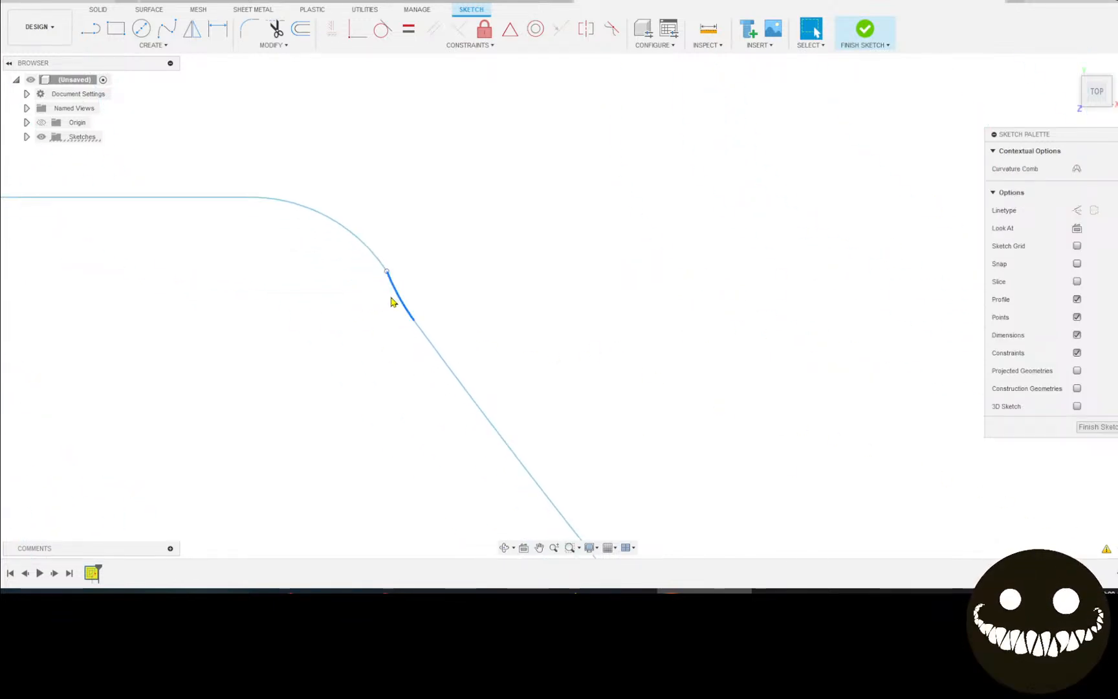
key(Delete)
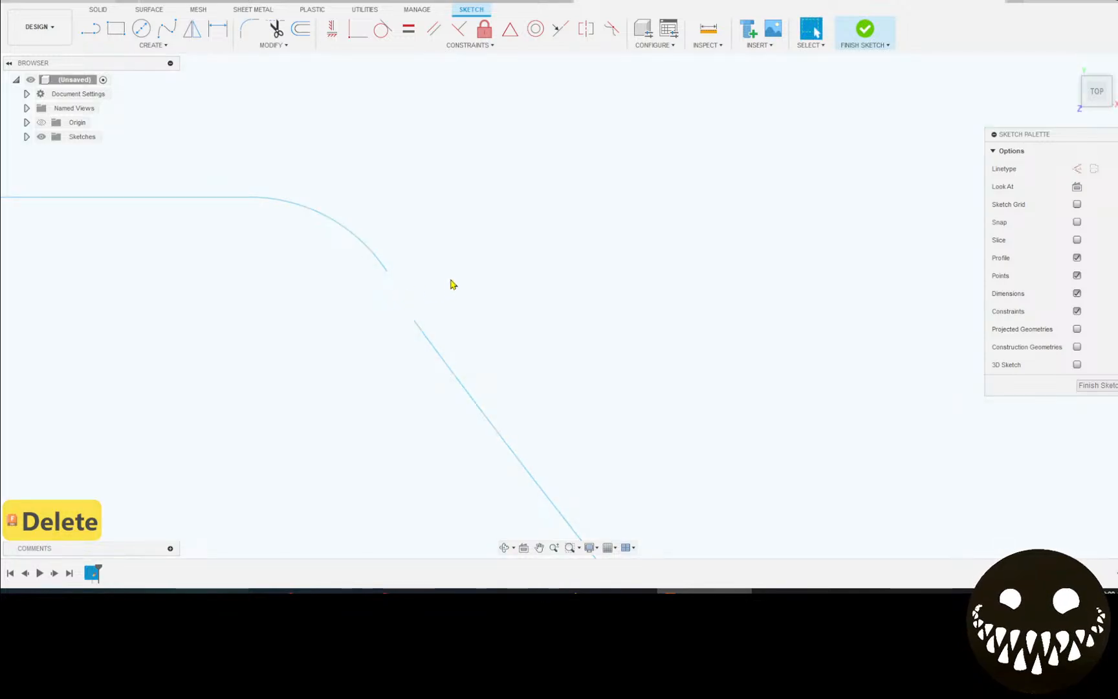
Draw a short straight line joining the two open curve ends beside the left fluke.
scroll(455, 280, down, 8)
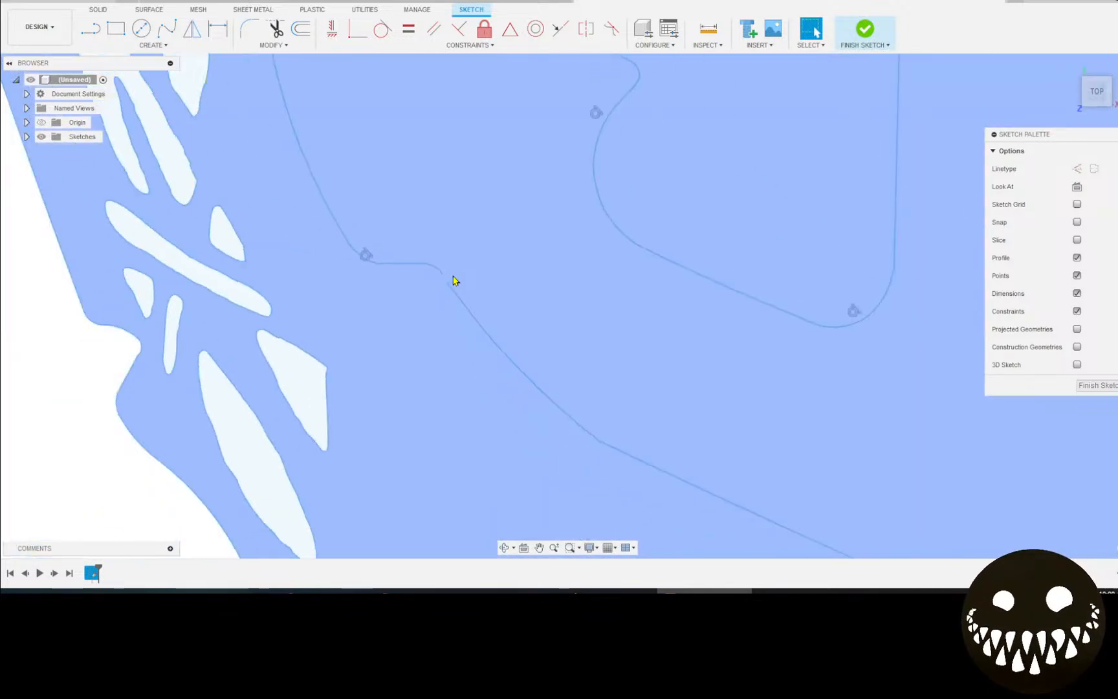
scroll(455, 280, down, 6)
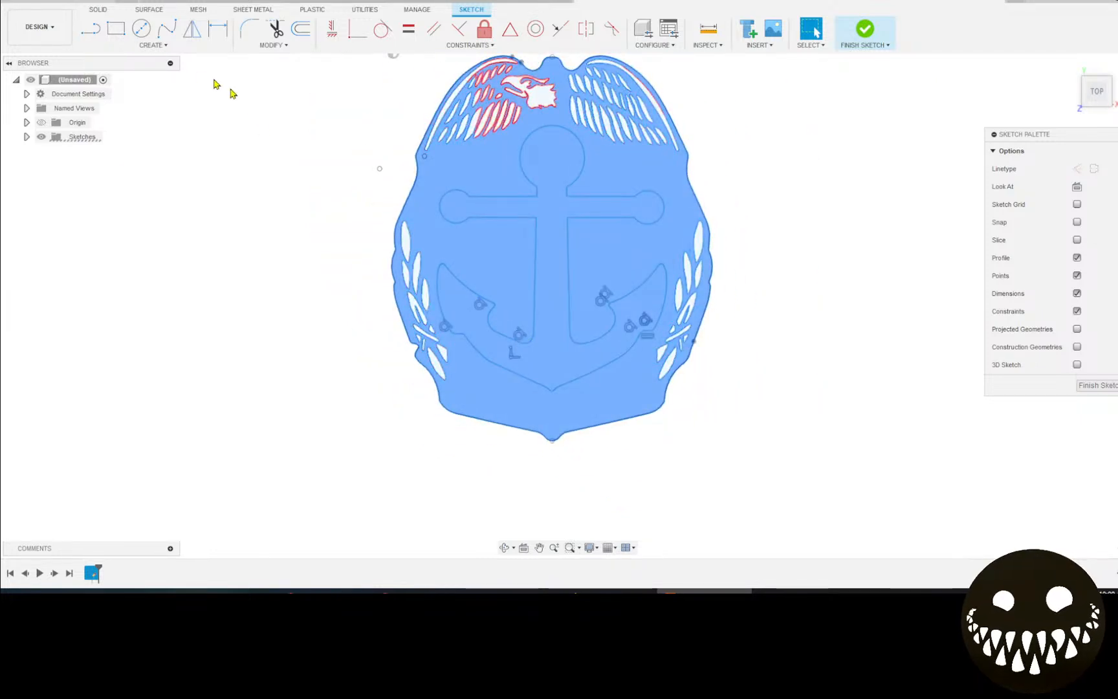
click(90, 27)
scroll(393, 328, up, 3)
scroll(392, 328, up, 10)
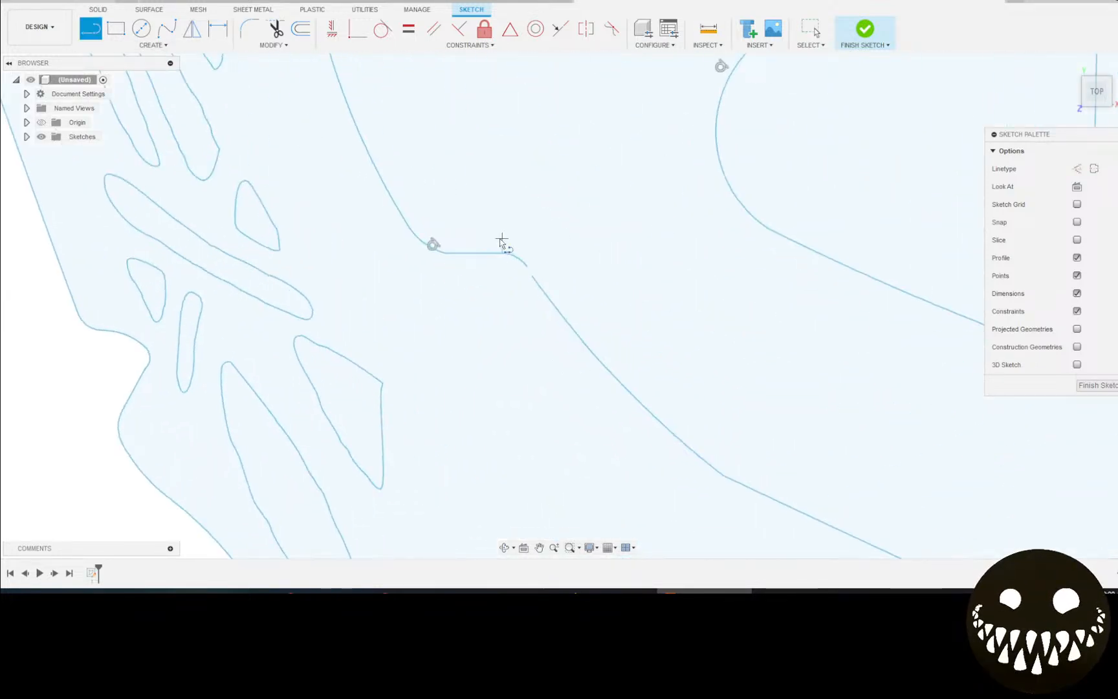
scroll(538, 292, up, 2)
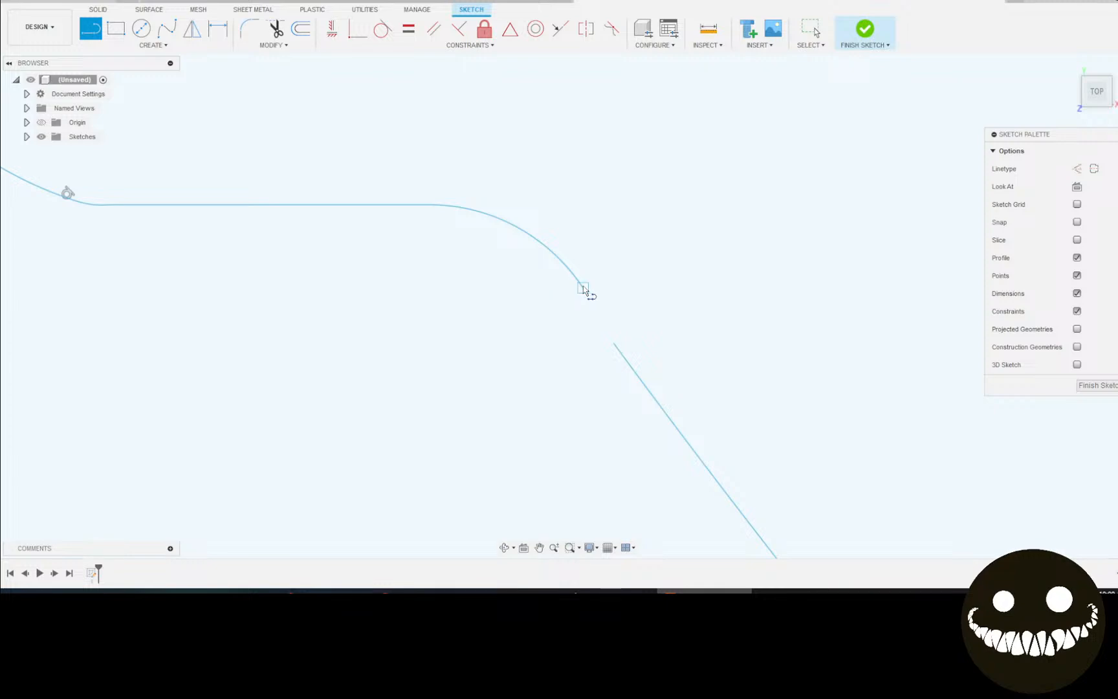
click(582, 288)
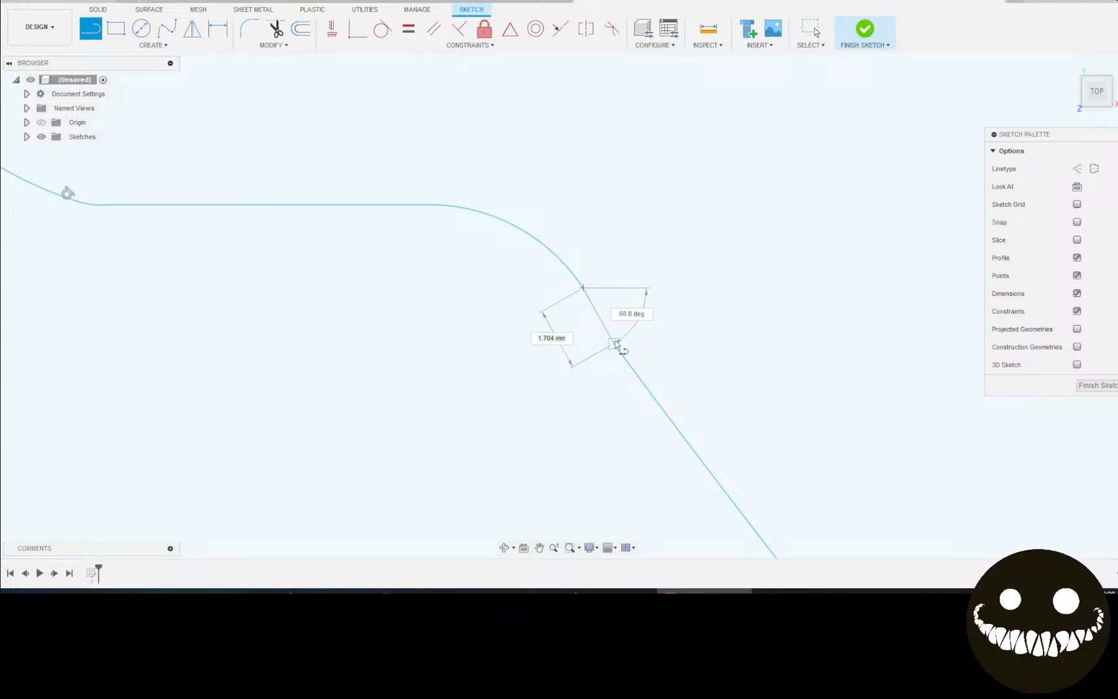
click(614, 343)
scroll(624, 312, down, 8)
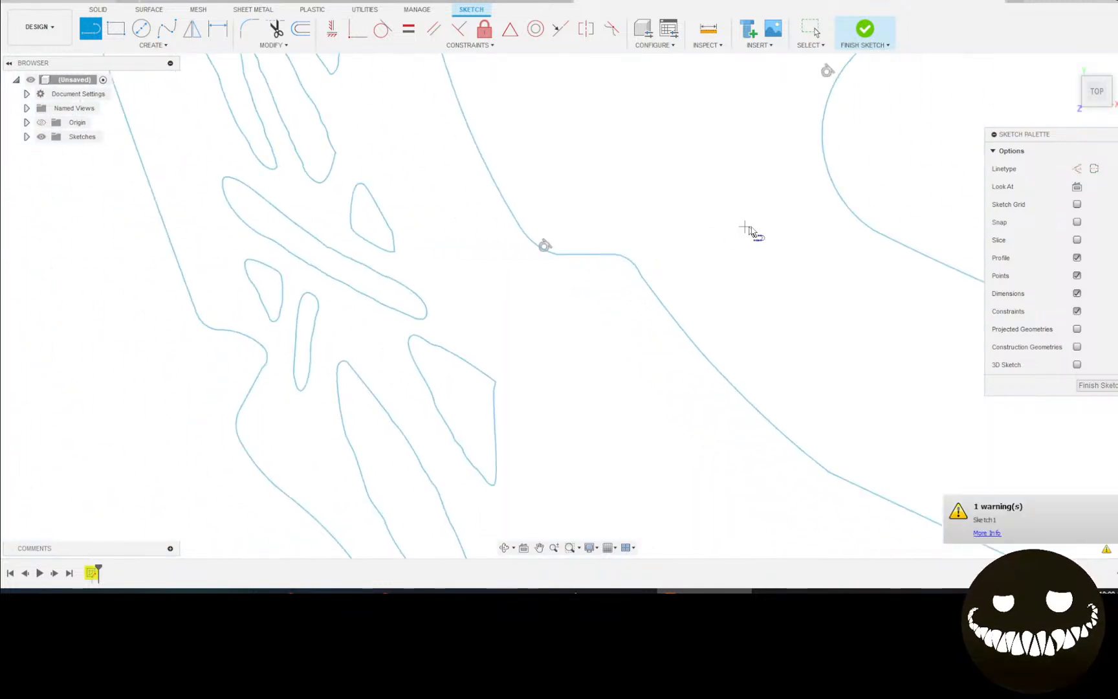
click(981, 534)
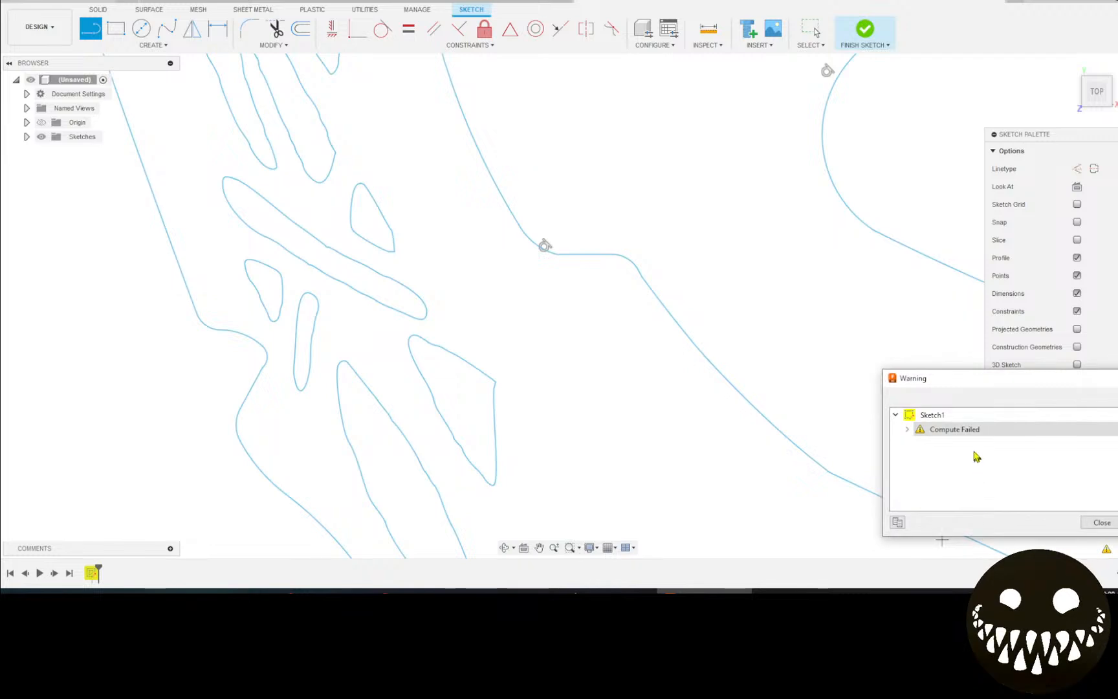
click(962, 430)
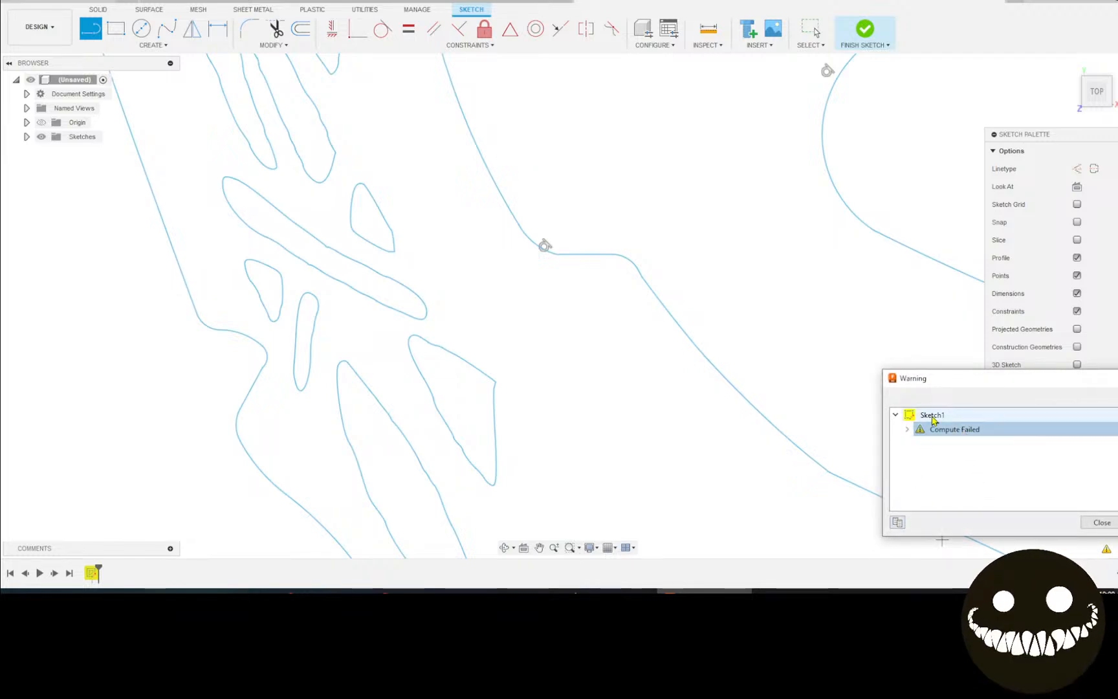
click(904, 526)
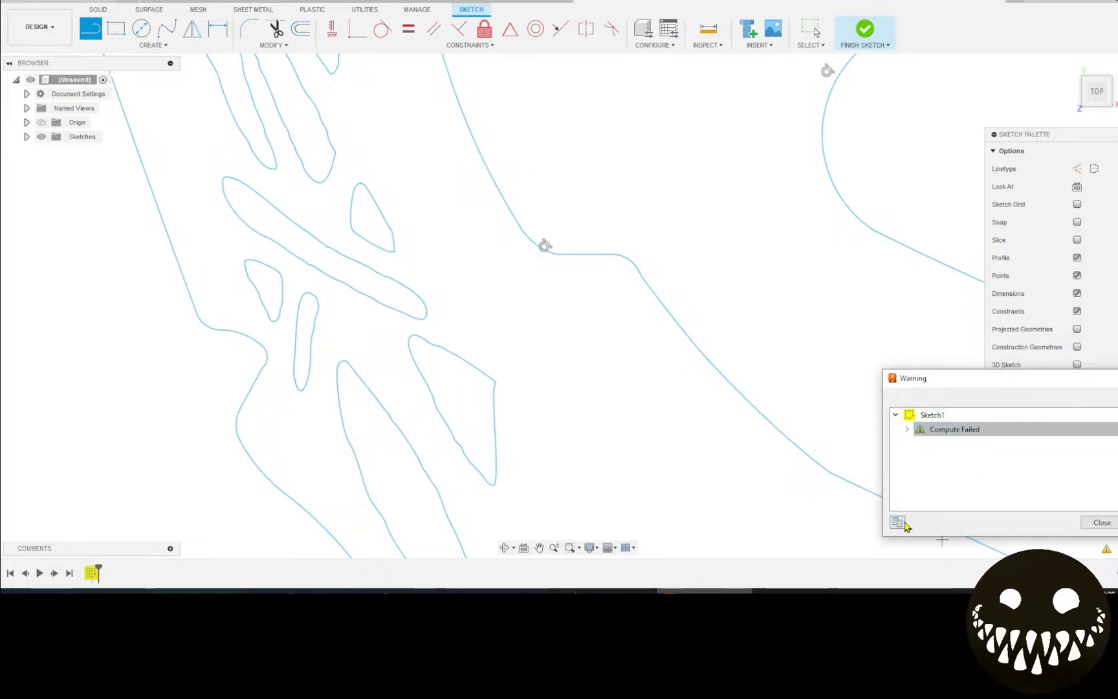
double_click(934, 429)
click(921, 415)
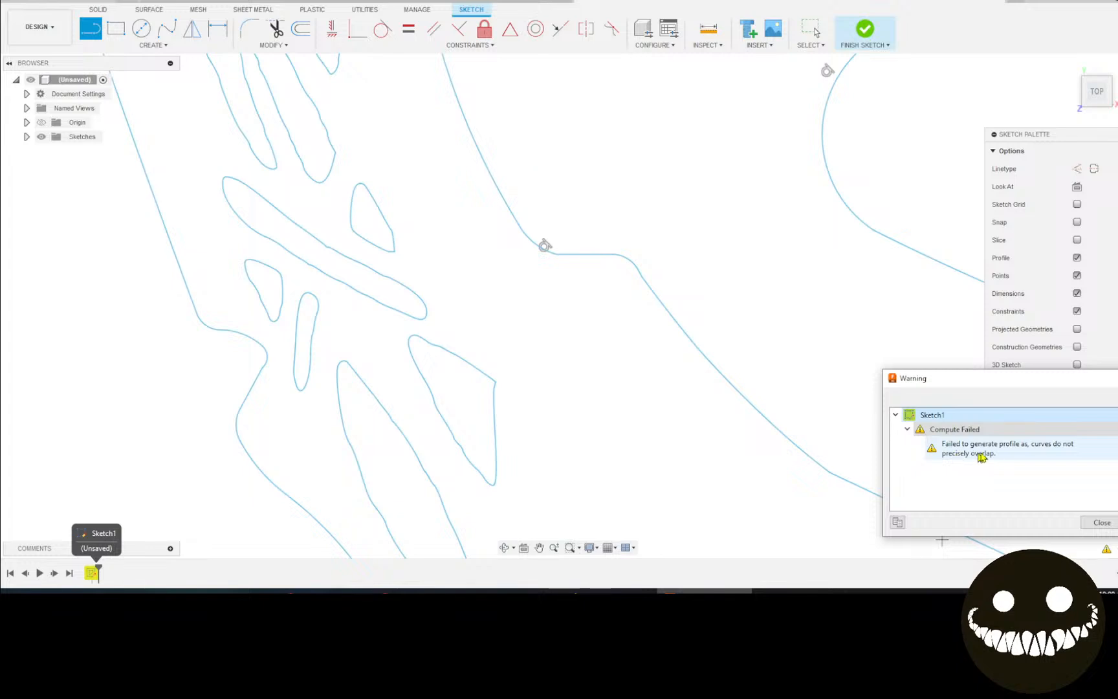
click(1093, 524)
scroll(727, 327, down, 3)
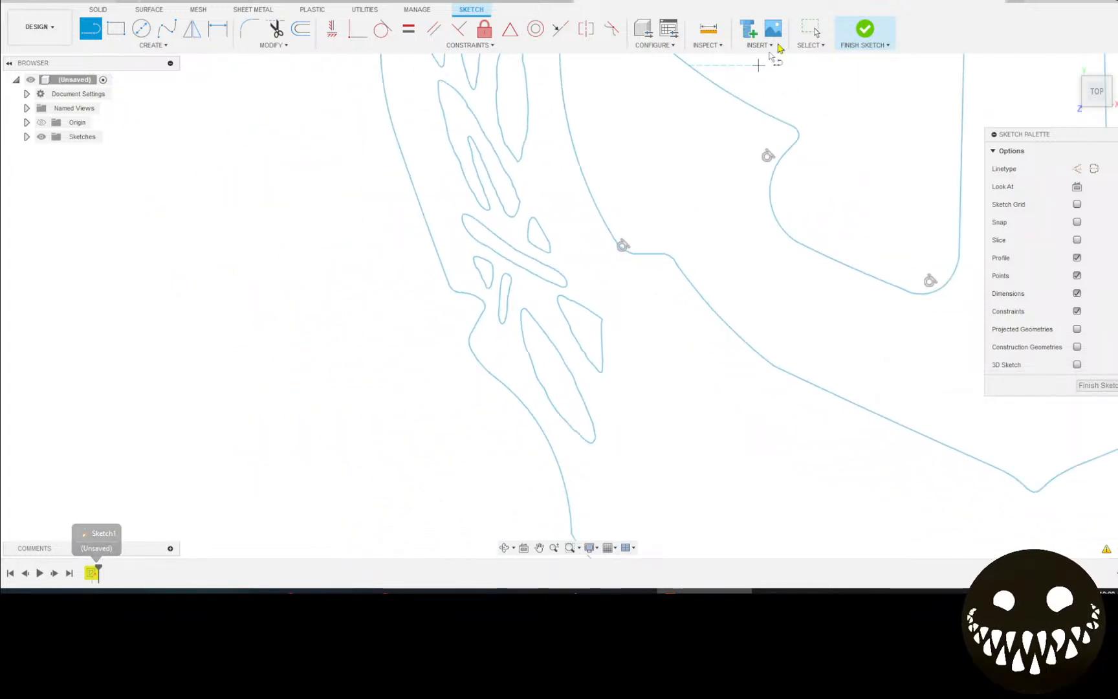
Return to Select and undo the bridging line beside the left fluke.
click(810, 29)
scroll(697, 281, down, 3)
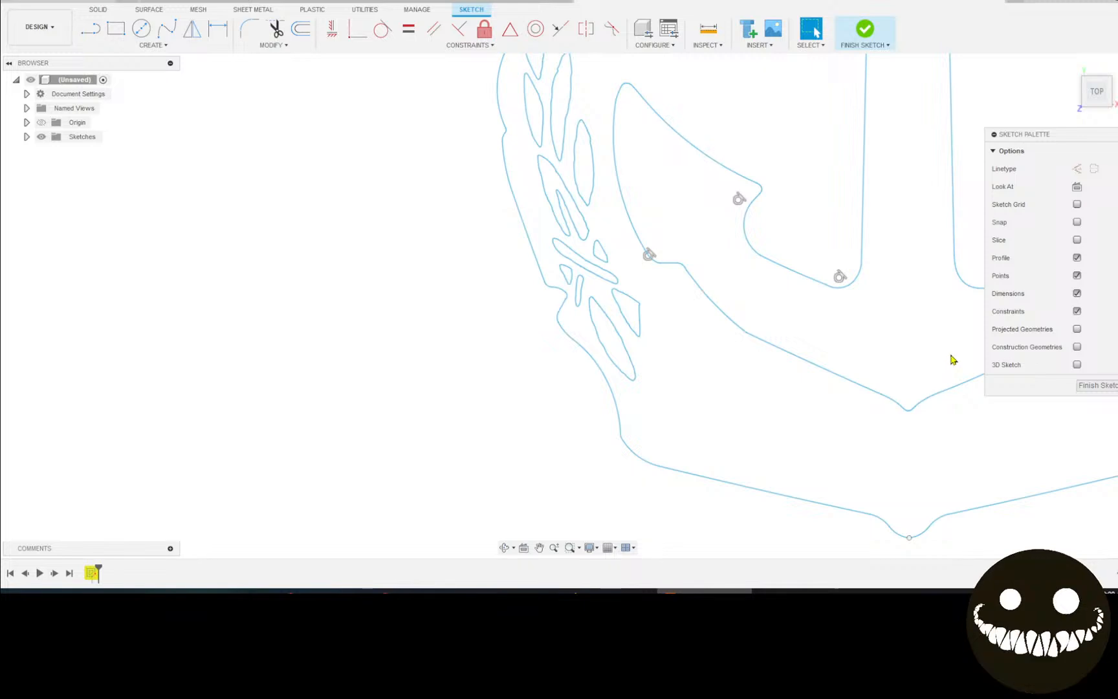
key(ctrl+z)
key(ctrl+z)
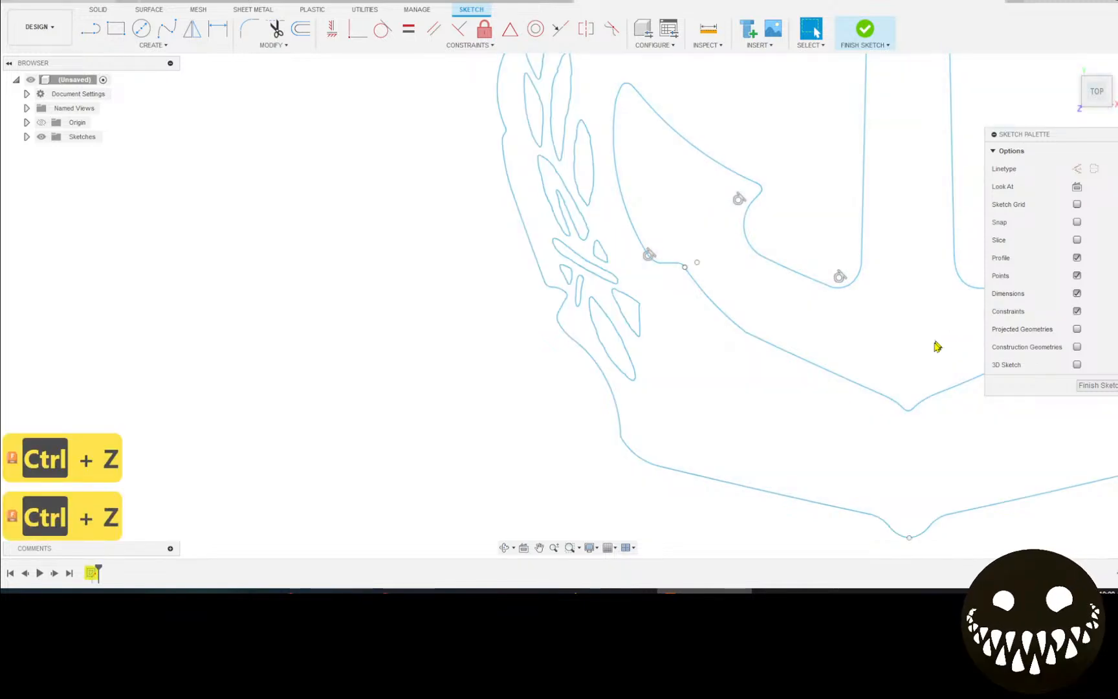
scroll(932, 349, down, 5)
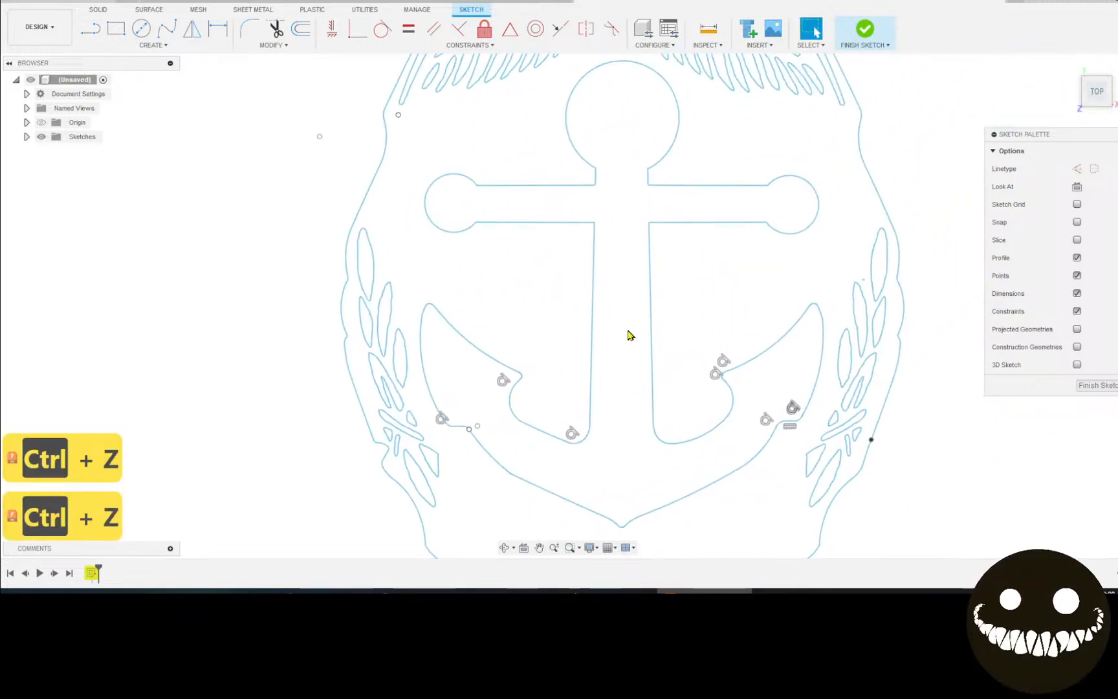
Inspect the anchor's notch, arcs, block corners and cross-shaped slot for open corners.
scroll(582, 224, up, 8)
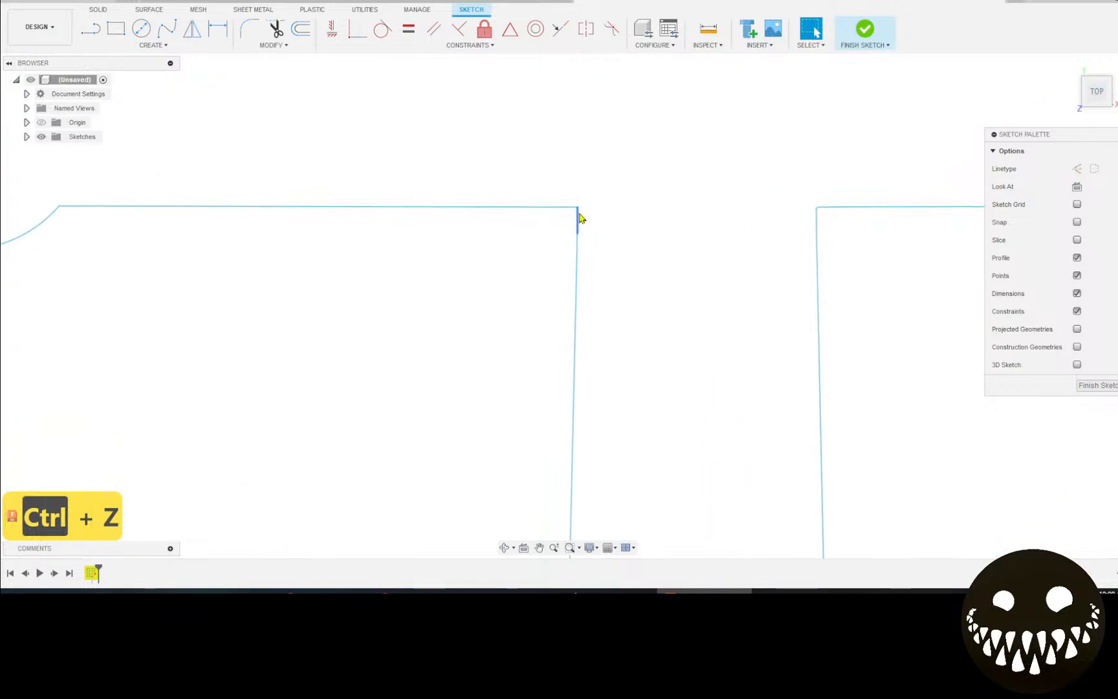
mouse_move(591, 205)
middle_down()
mouse_move(539, 527)
mouse_move(561, 473)
middle_up()
scroll(561, 472, up, 10)
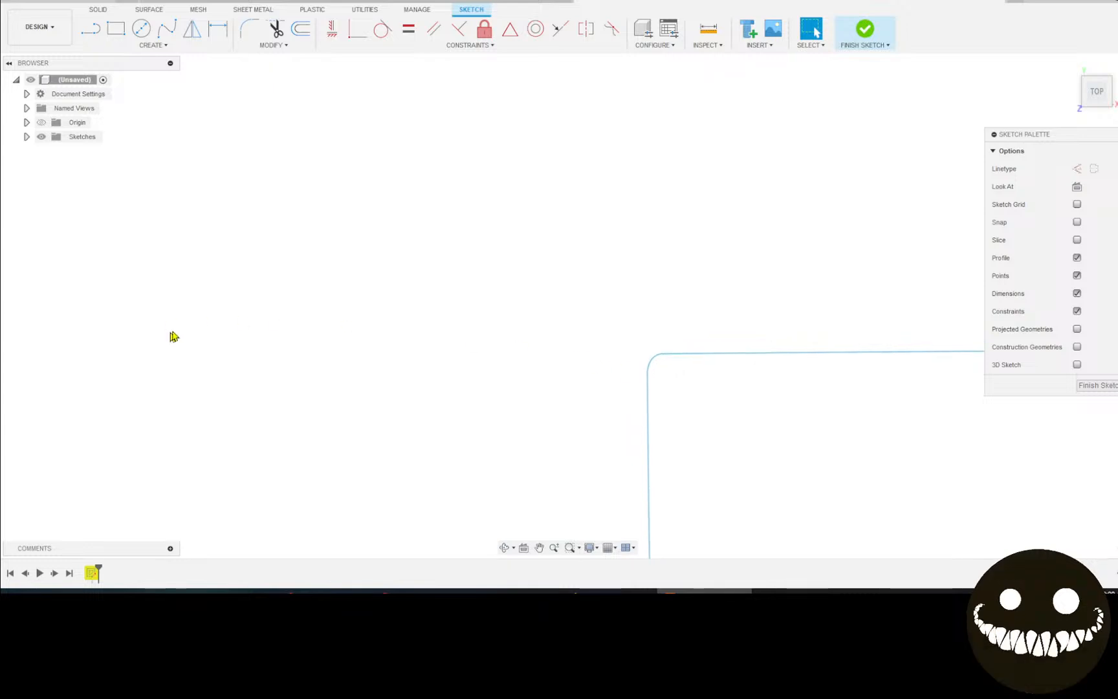
middle_drag(172, 335, 673, 338)
middle_drag(252, 353, 363, 405)
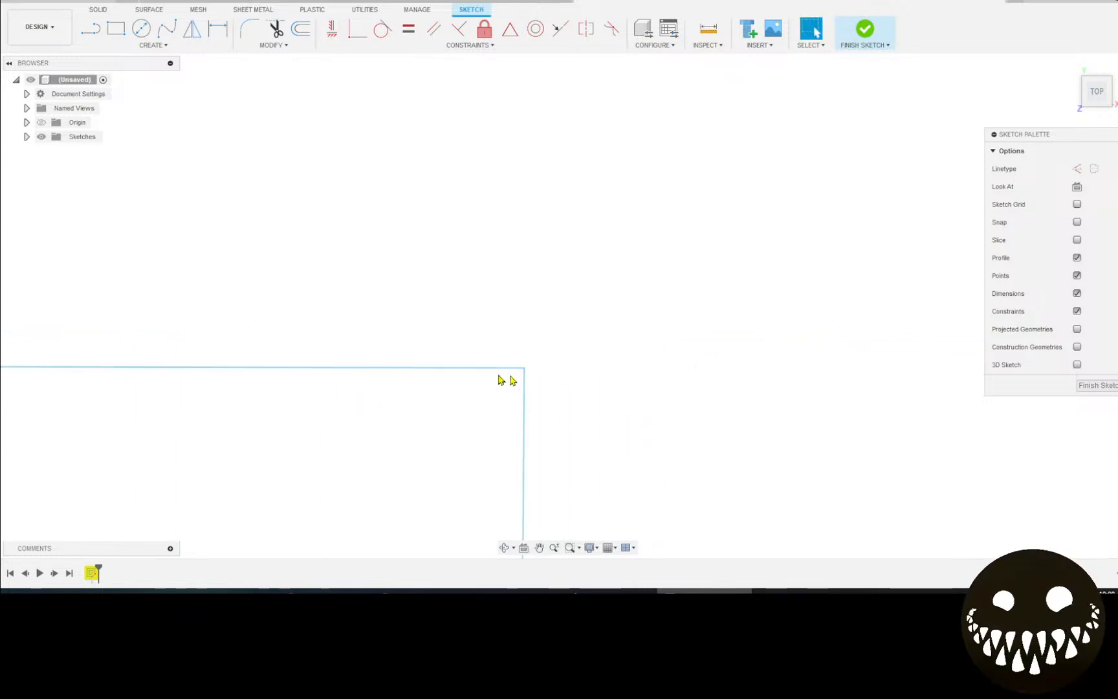
scroll(781, 241, down, 6)
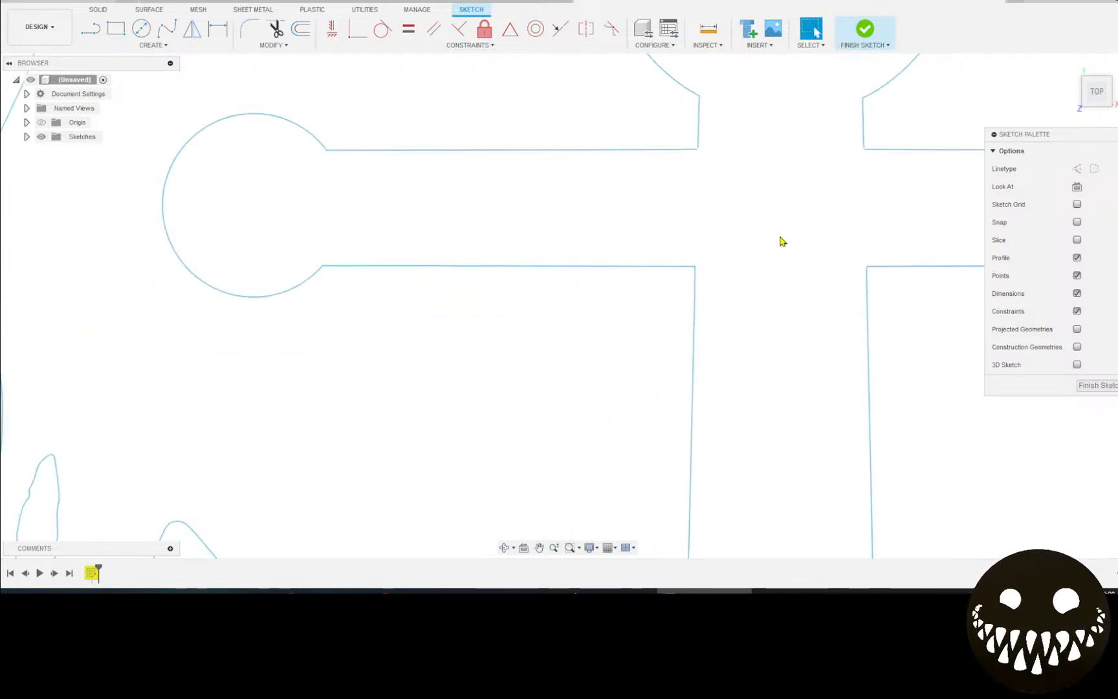
mouse_move(781, 241)
middle_down()
mouse_move(777, 227)
mouse_move(425, 285)
mouse_move(394, 304)
mouse_move(375, 357)
mouse_move(396, 459)
mouse_move(410, 451)
middle_up()
scroll(497, 113, up, 8)
Zoom in near the wing curves and delete the small stray arc among the leaves.
key(Escape)
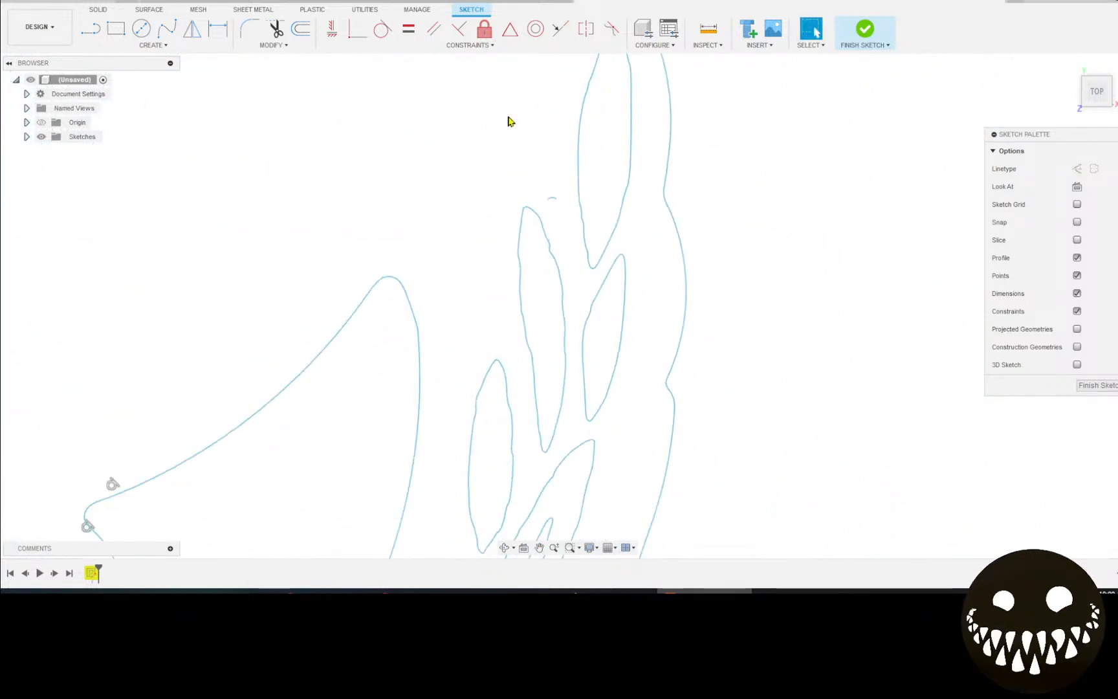
scroll(568, 251, up, 4)
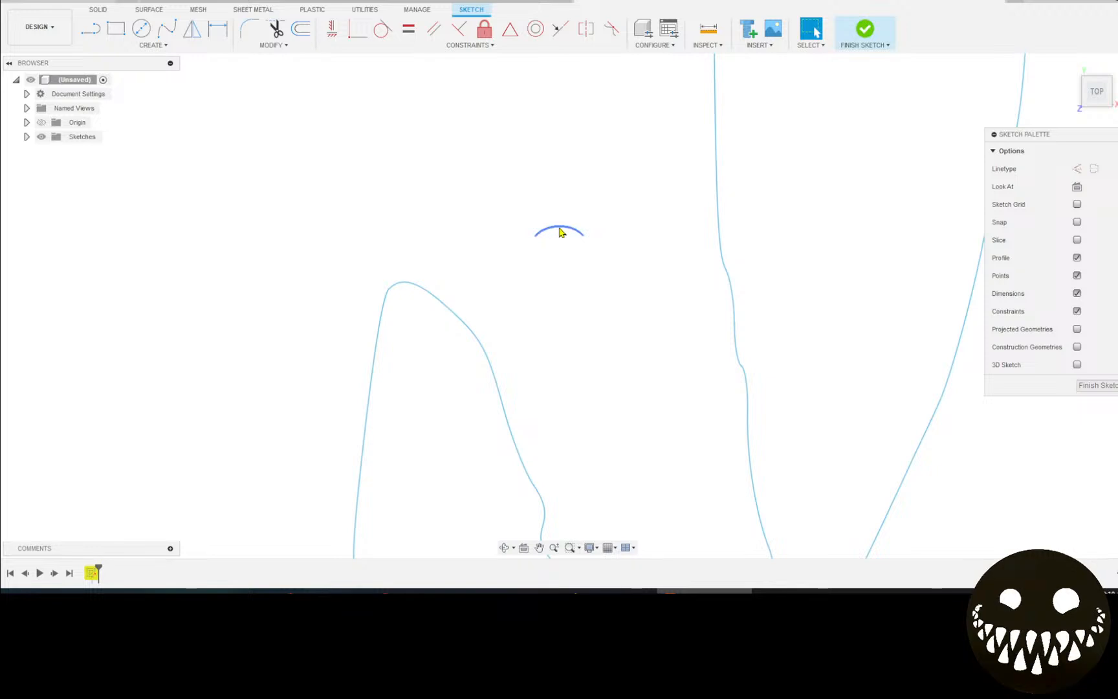
click(561, 232)
key(Delete)
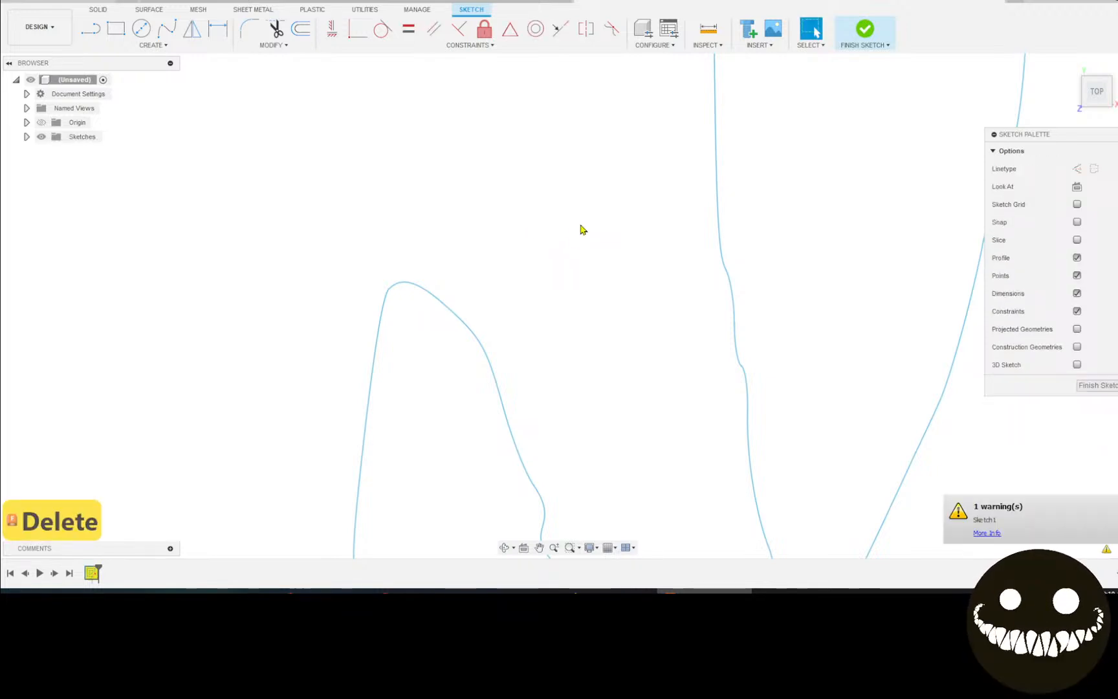
scroll(652, 334, down, 1)
scroll(728, 356, up, 3)
scroll(727, 356, down, 5)
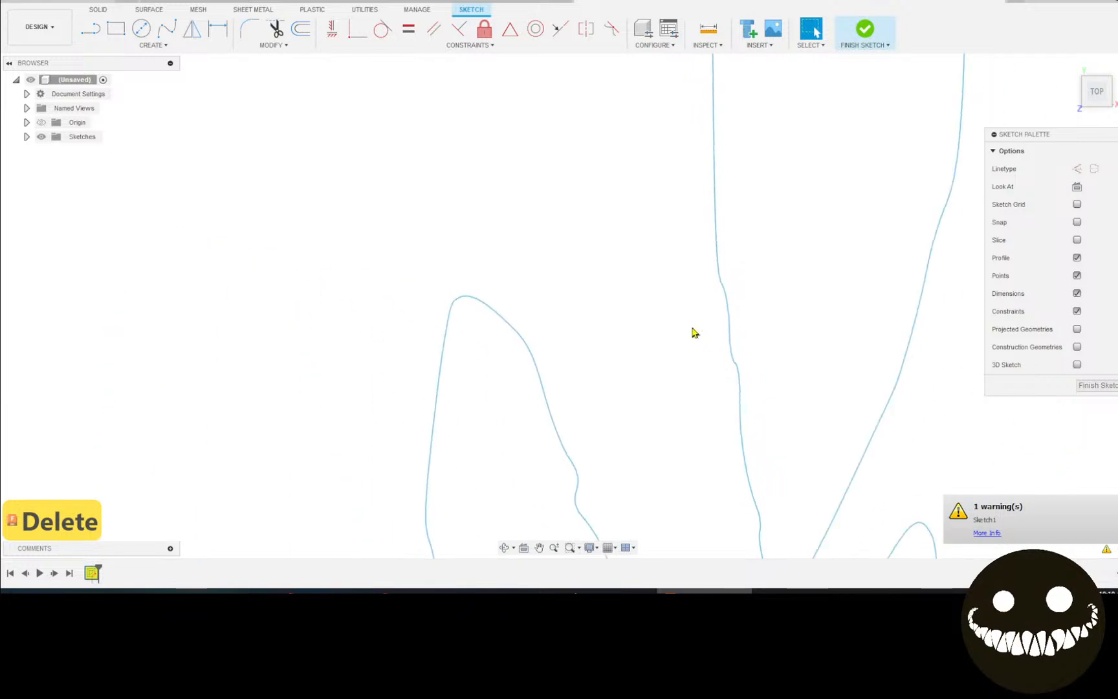
scroll(706, 356, up, 3)
scroll(722, 360, up, 5)
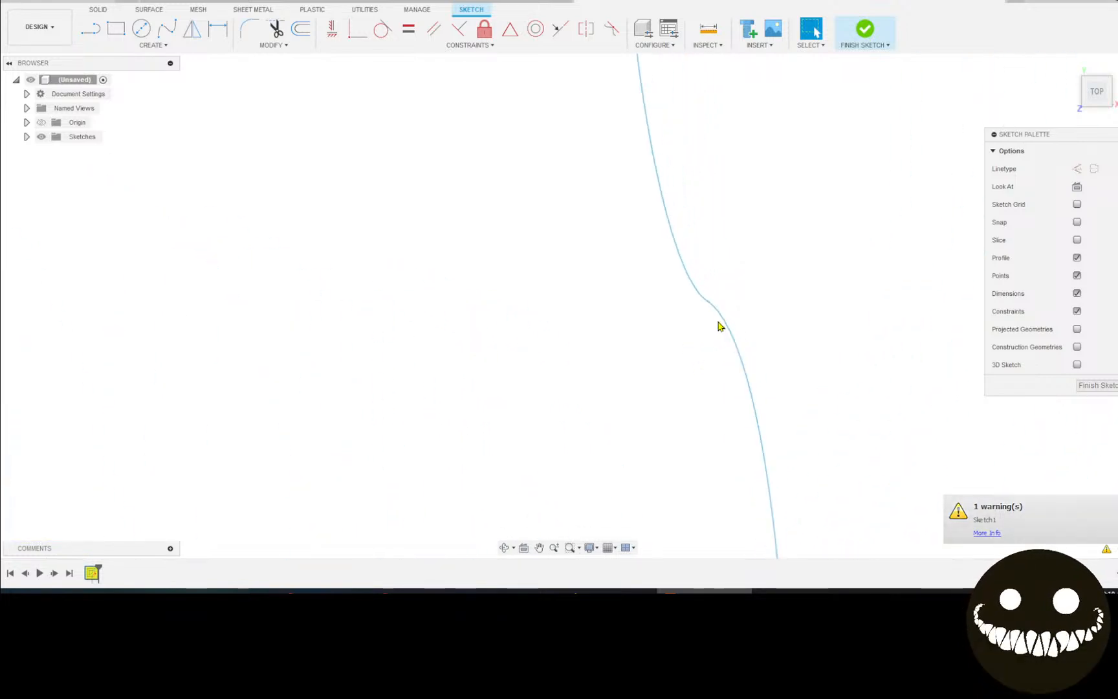
scroll(705, 298, up, 6)
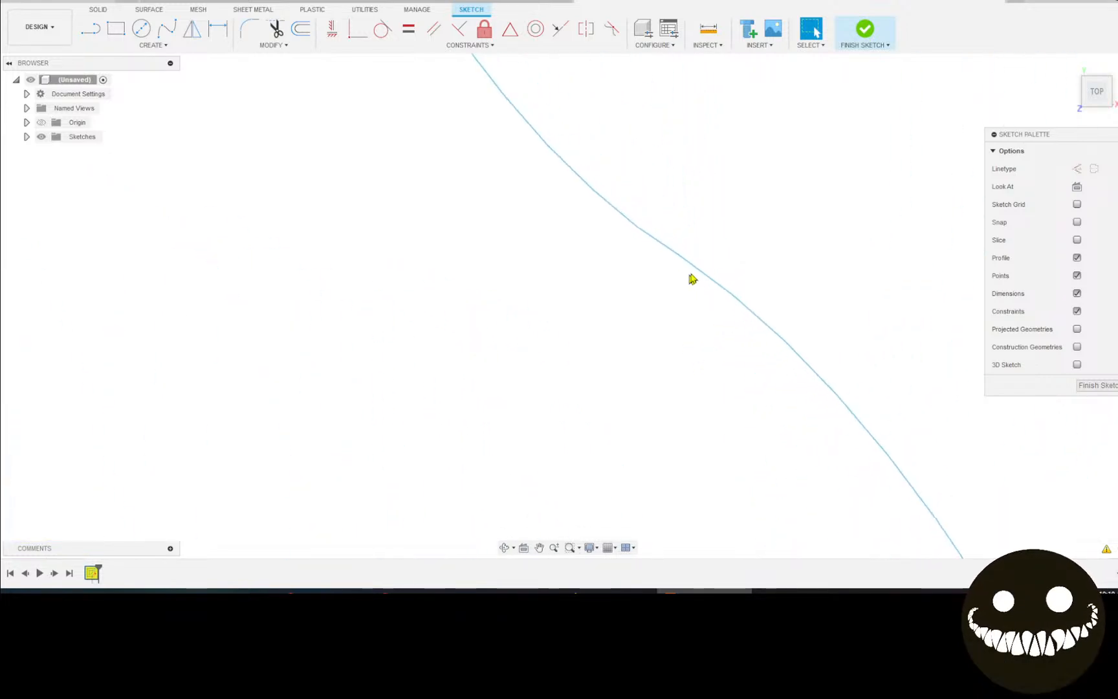
scroll(514, 339, down, 5)
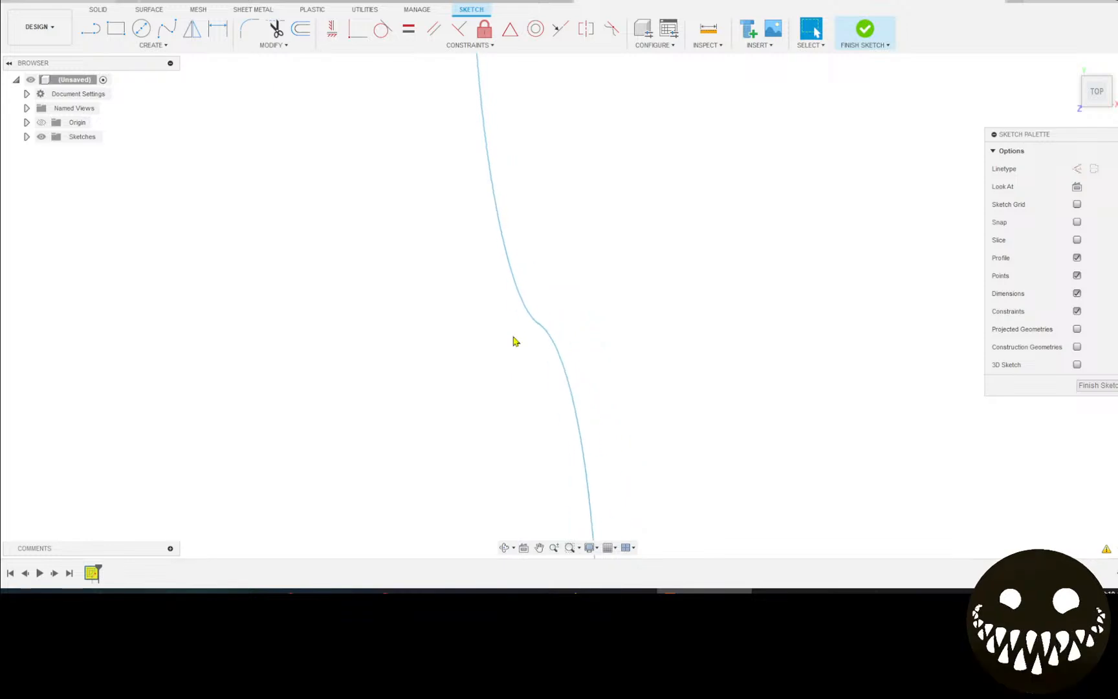
scroll(313, 313, down, 8)
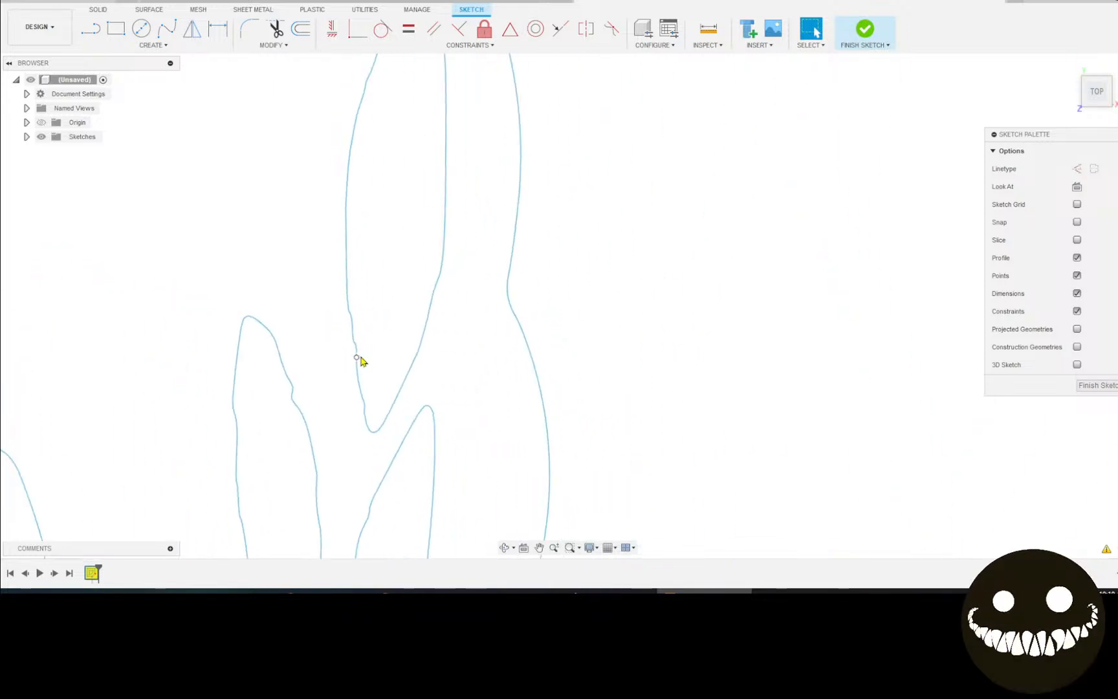
scroll(362, 370, down, 3)
scroll(347, 385, up, 3)
mouse_move(347, 481)
middle_down()
mouse_move(574, 95)
mouse_move(548, 54)
middle_up()
scroll(547, 259, up, 3)
scroll(749, 357, up, 4)
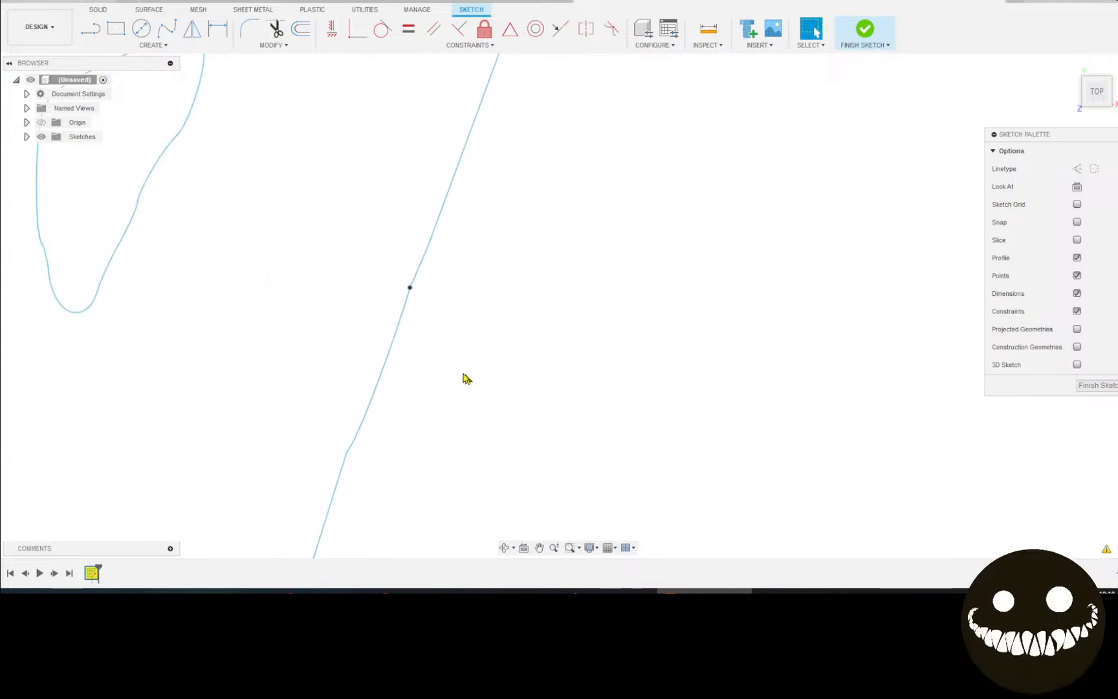
scroll(427, 285, down, 2)
scroll(440, 305, up, 3)
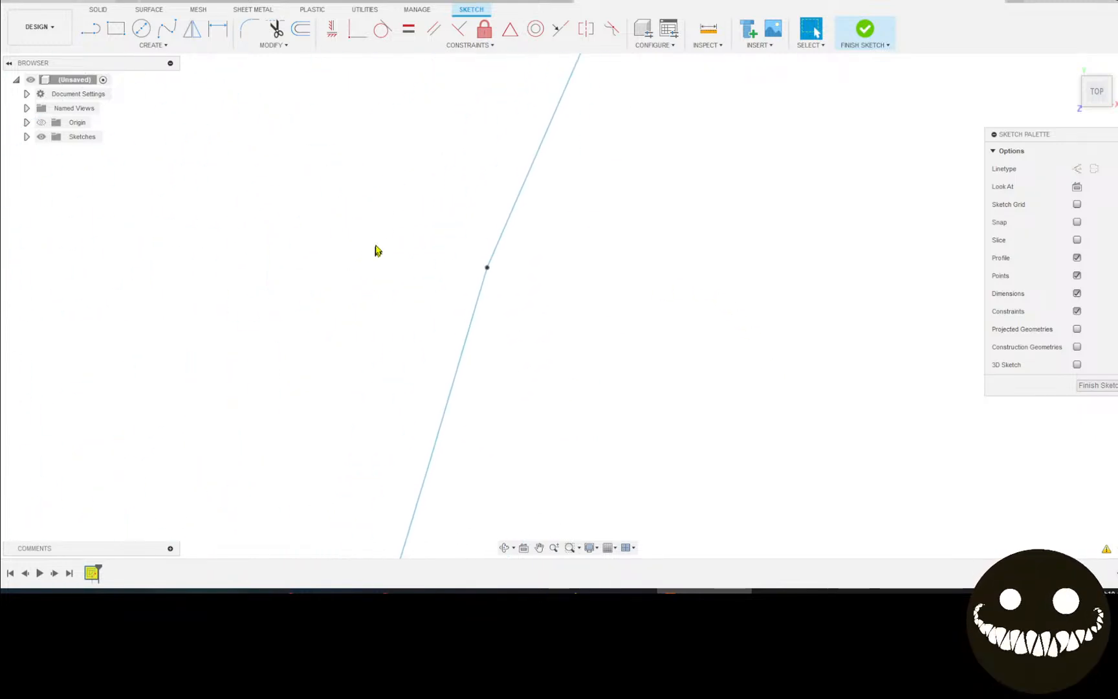
scroll(523, 234, down, 2)
scroll(450, 289, down, 1)
scroll(514, 247, up, 2)
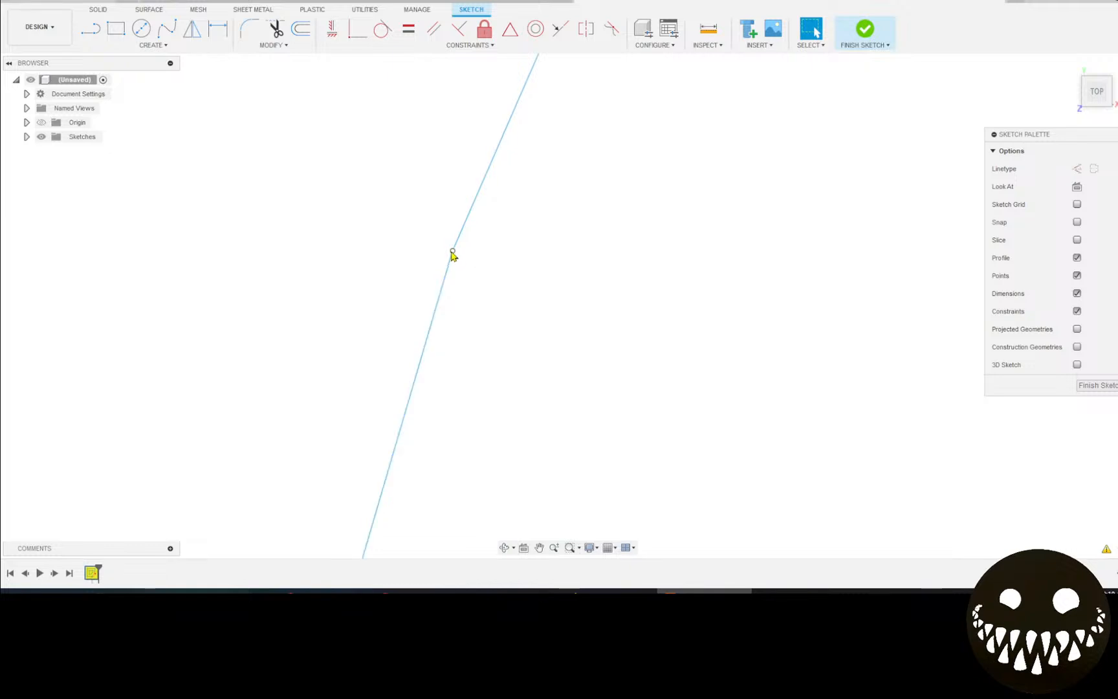
middle_drag(442, 254, 435, 252)
scroll(388, 279, up, 2)
scroll(388, 308, down, 2)
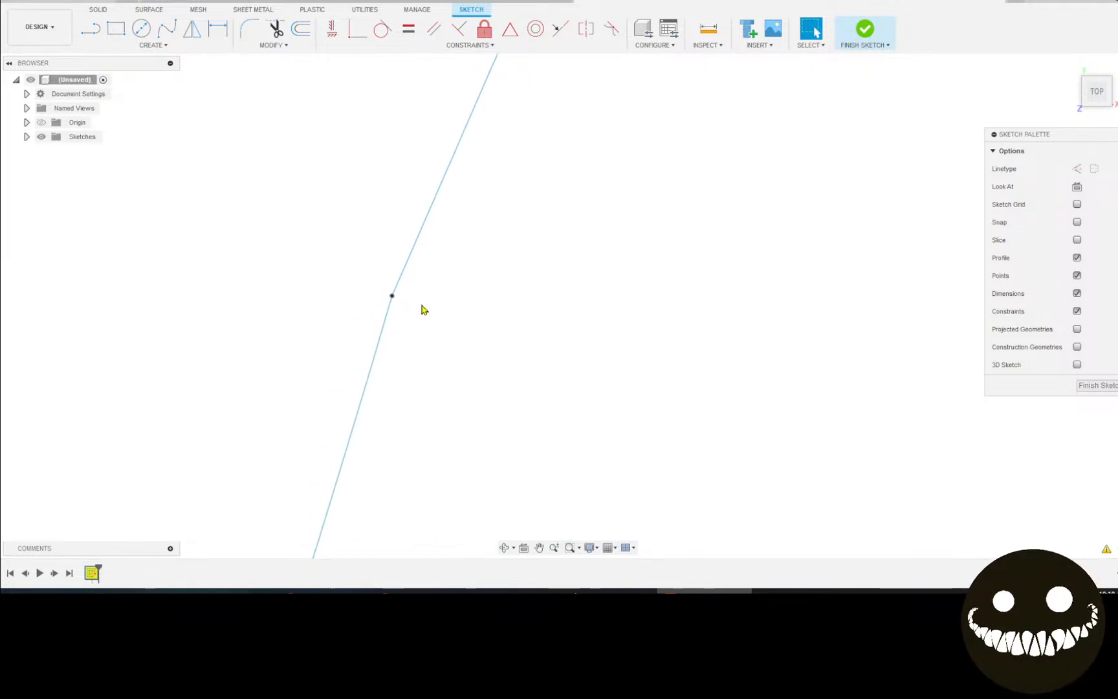
scroll(397, 342, down, 3)
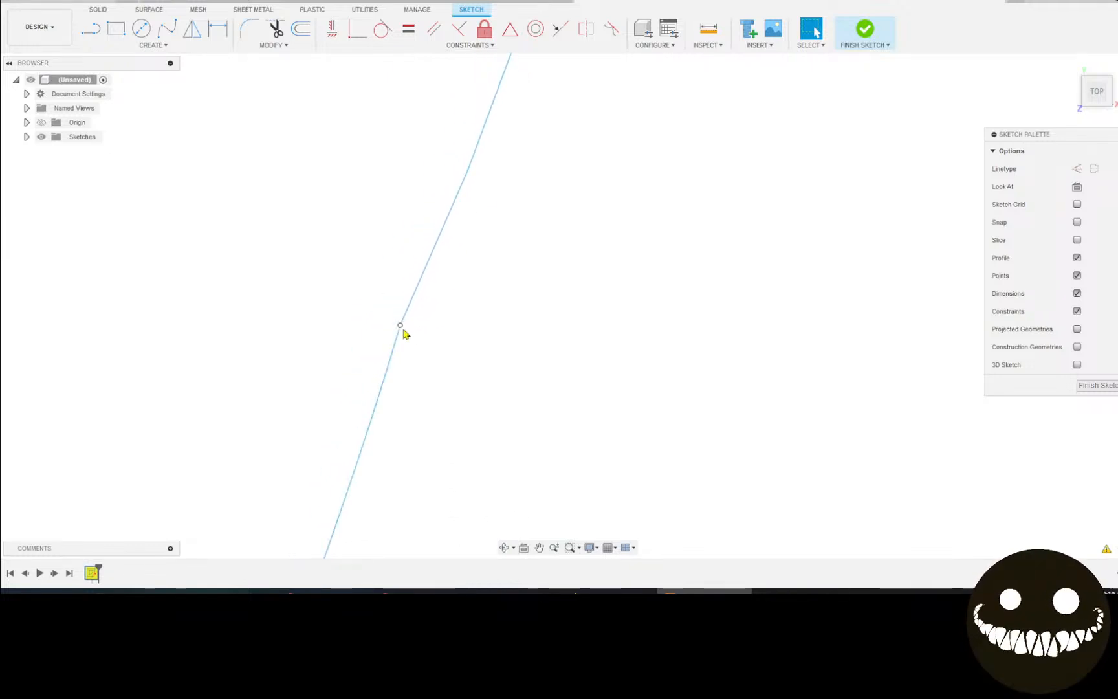
scroll(344, 259, down, 5)
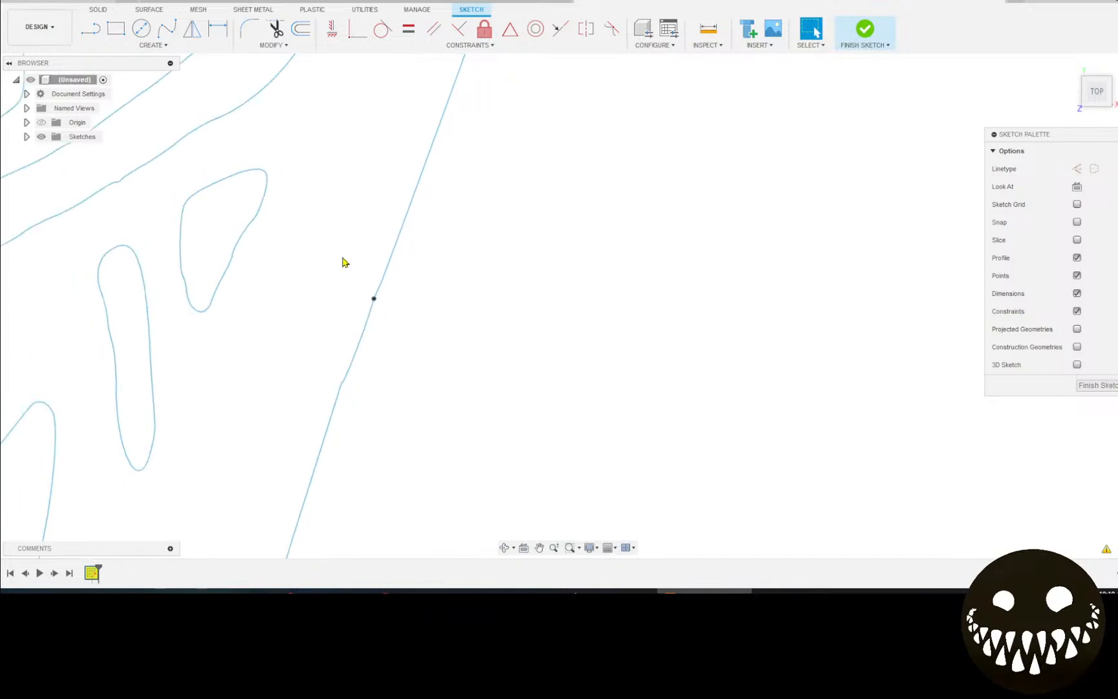
scroll(243, 279, down, 5)
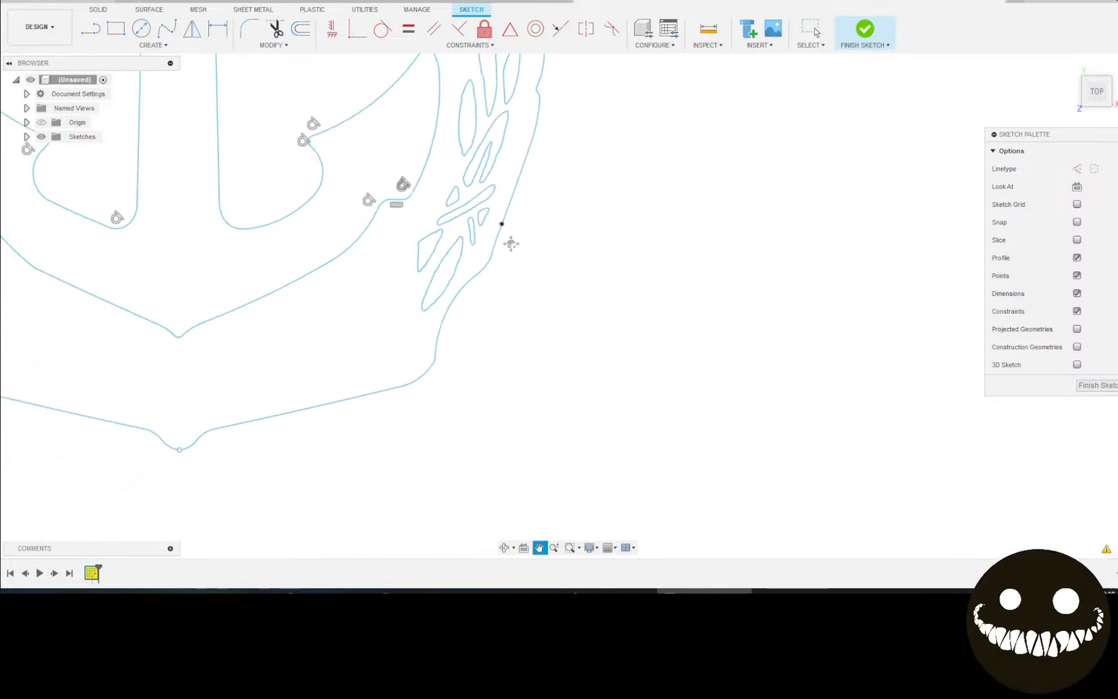
Delete the short stray segment on the anchor's lower-left curve, leaving the badge as closed shaded profiles.
mouse_move(451, 267)
middle_down()
mouse_move(644, 459)
mouse_move(579, 396)
mouse_move(606, 444)
middle_up()
scroll(581, 366, down, 1)
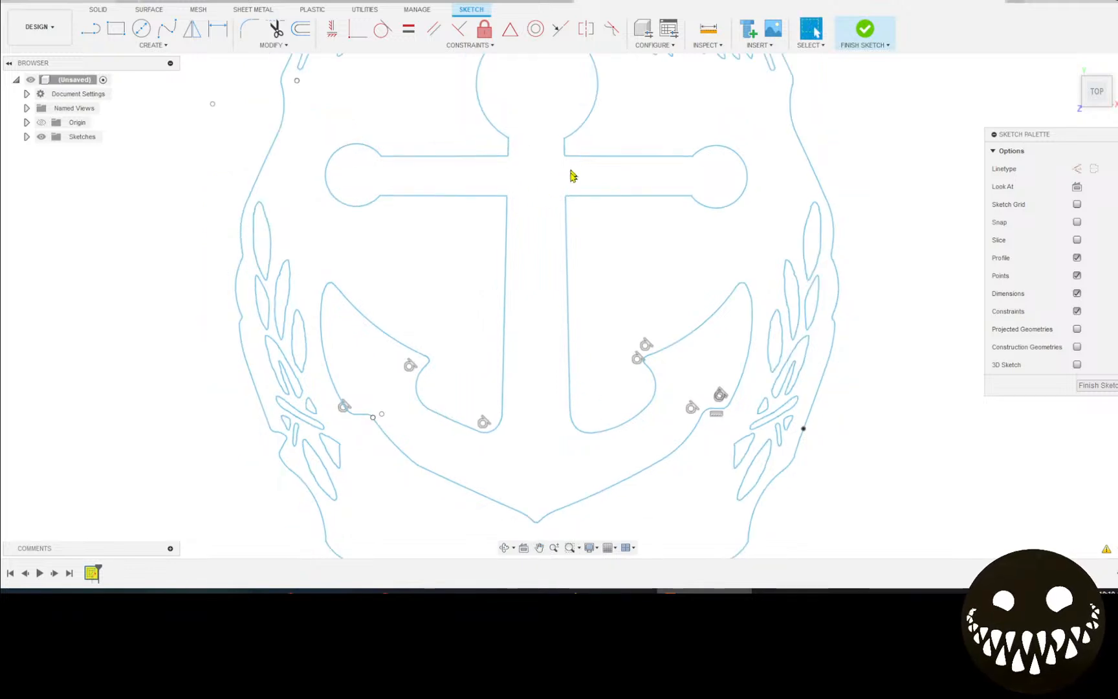
middle_drag(572, 175, 501, 304)
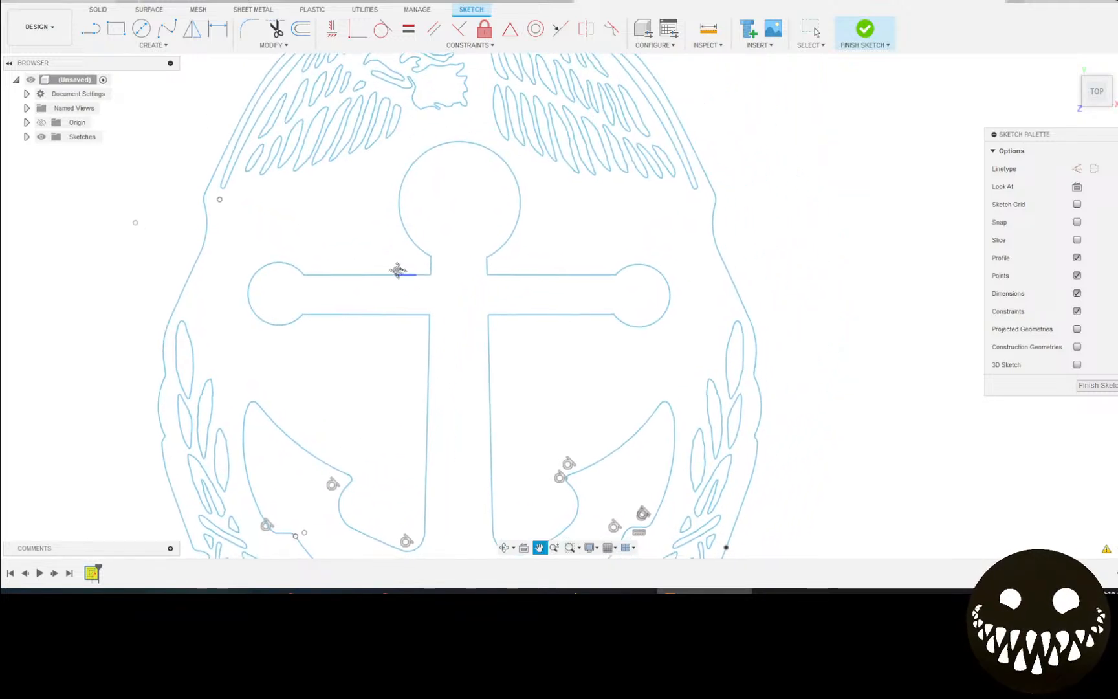
middle_drag(396, 267, 327, 110)
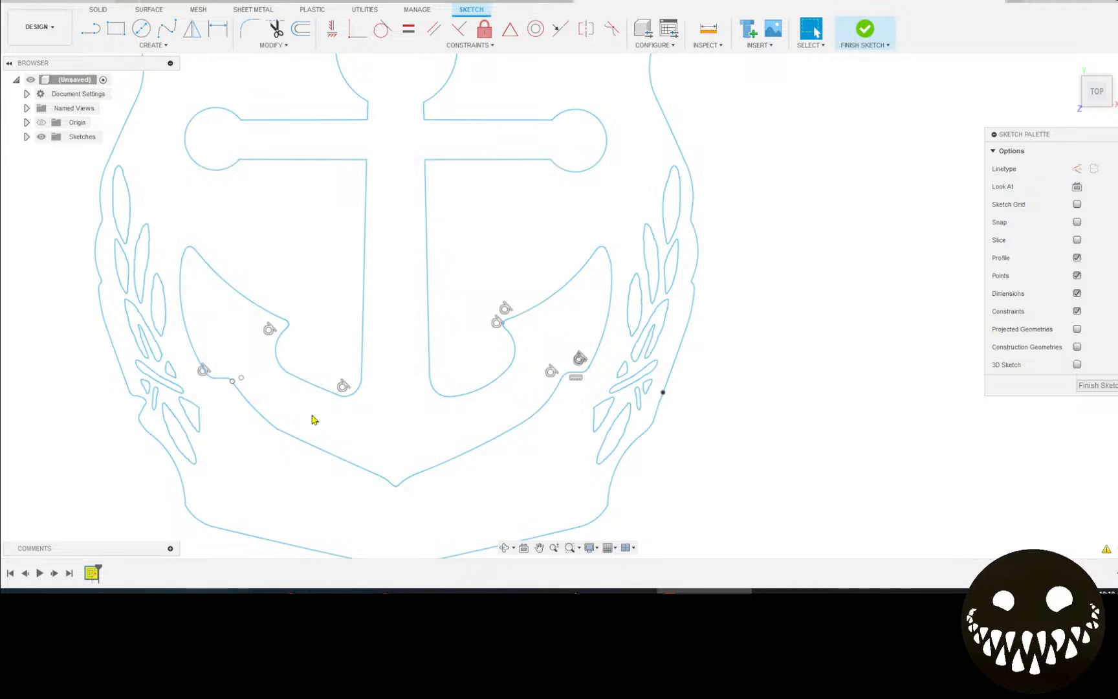
scroll(235, 400, up, 5)
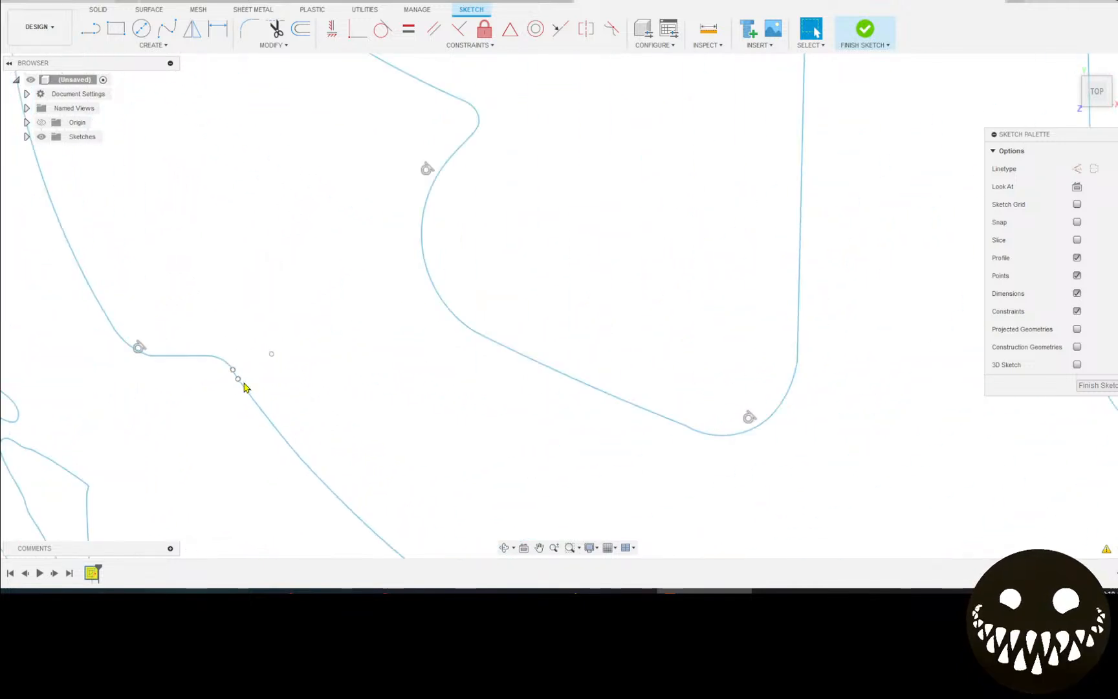
scroll(241, 384, up, 3)
click(230, 371)
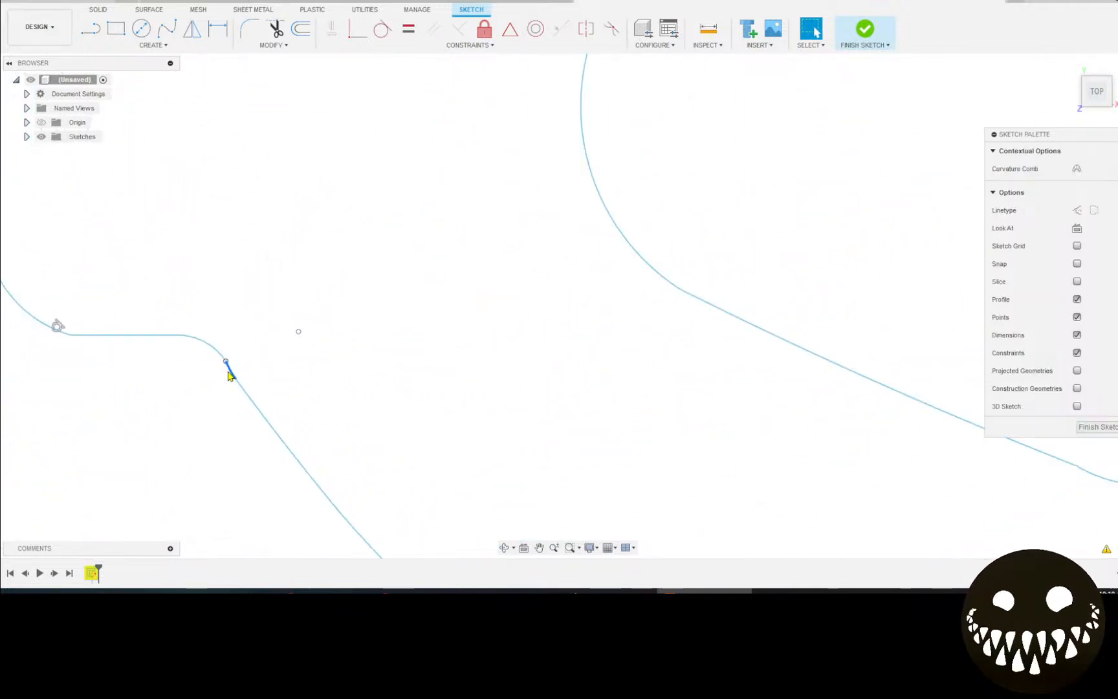
key(Delete)
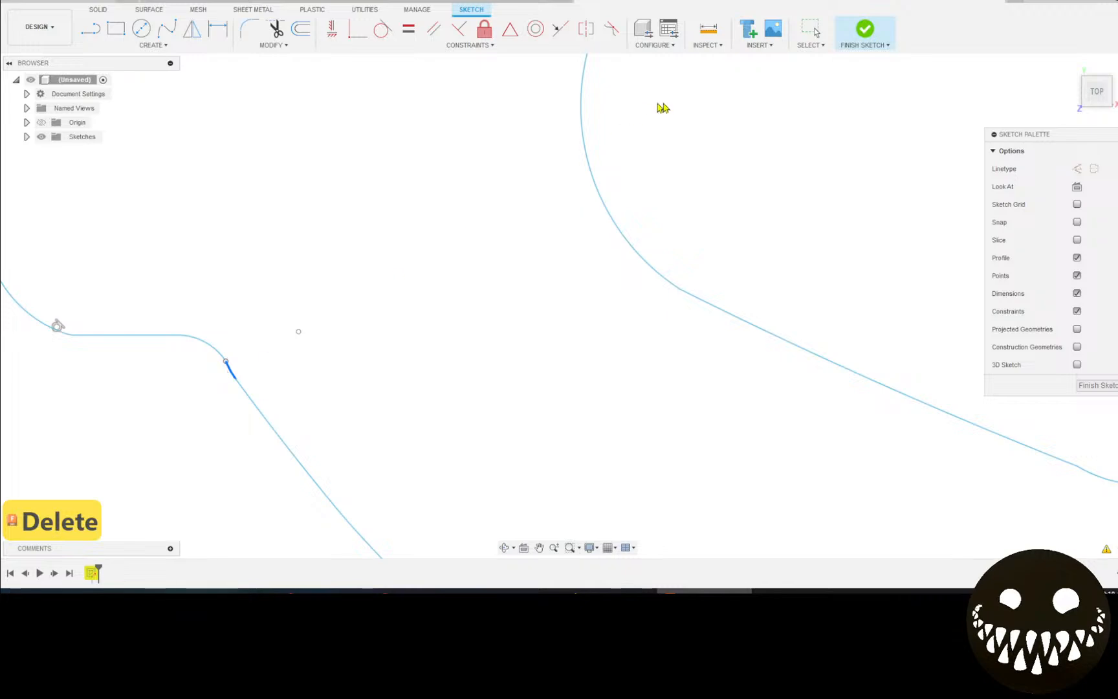
scroll(547, 257, down, 5)
mouse_move(564, 265)
middle_down()
mouse_move(626, 252)
mouse_move(504, 271)
middle_up()
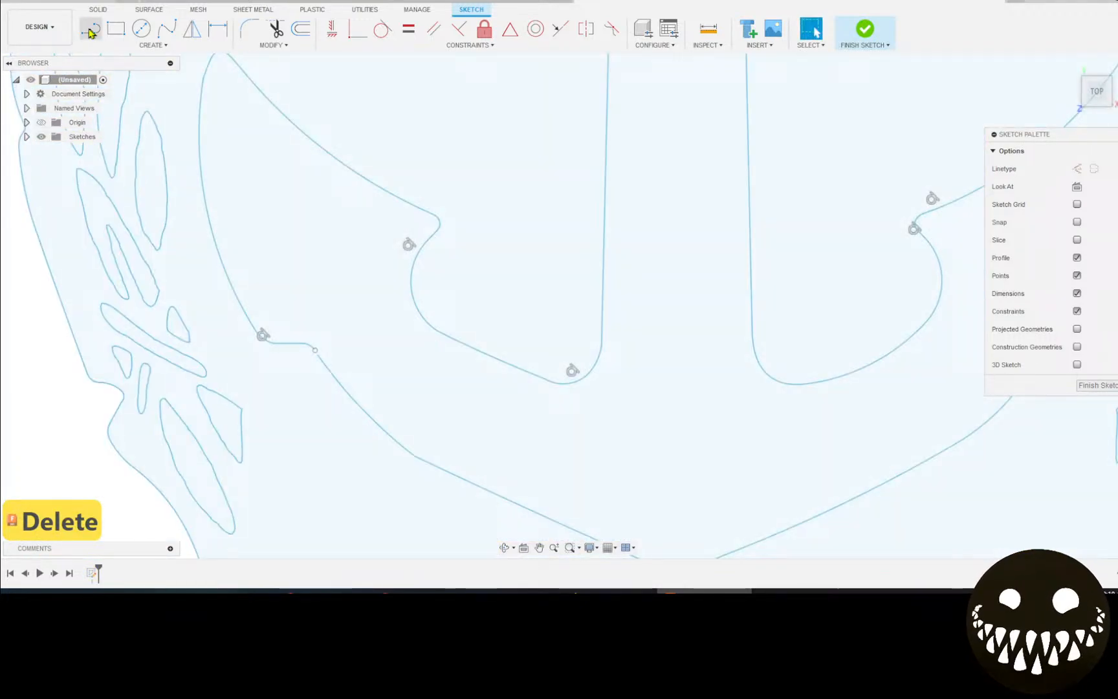
Draw a slanted line across both edges of the anchor's shank below the crossbar.
click(91, 29)
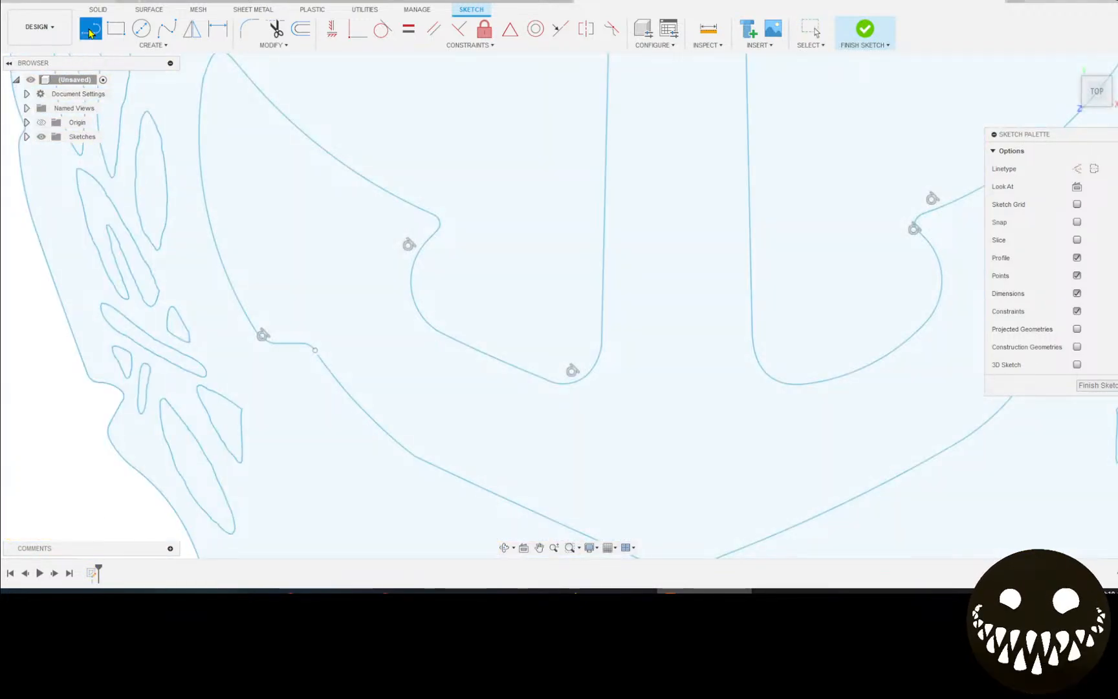
mouse_move(440, 96)
middle_down()
mouse_move(317, 162)
mouse_move(367, 200)
middle_up()
scroll(362, 181, down, 2)
click(390, 216)
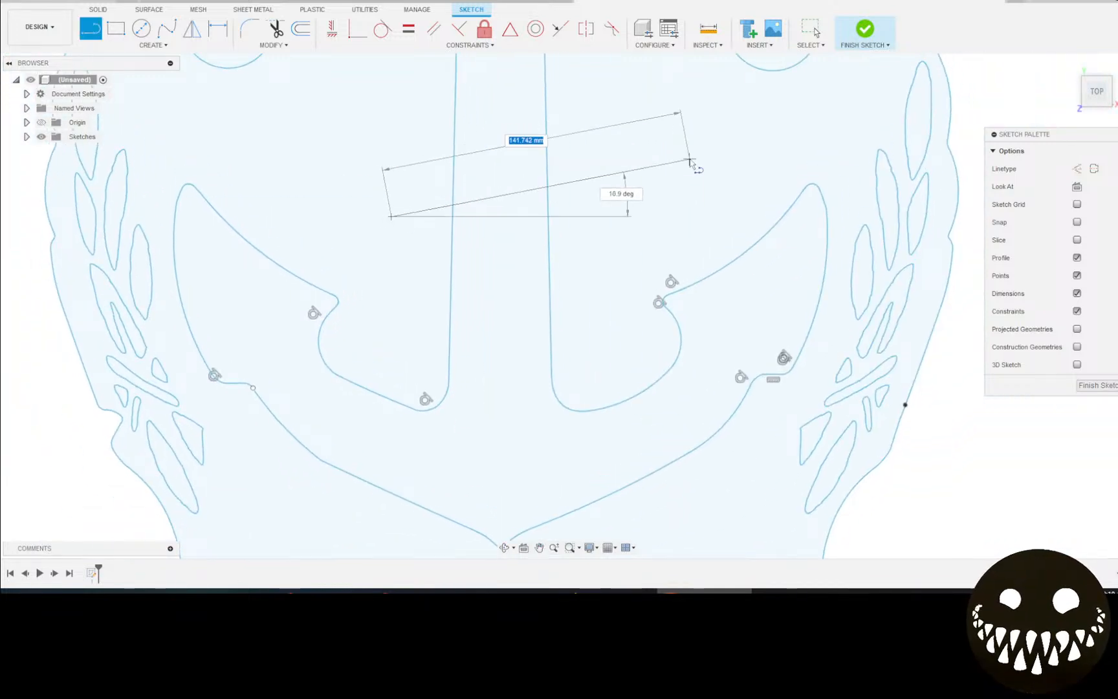
click(690, 160)
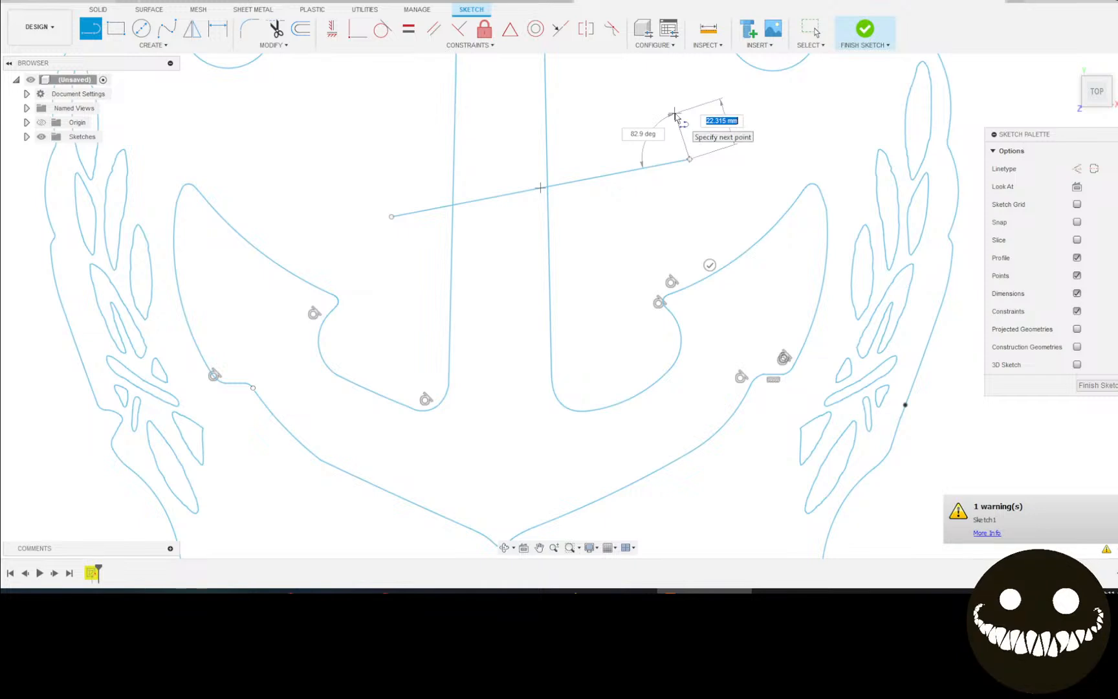
key(Escape)
Draw a second slanted line crossing the shank in the opposite direction.
right_click(644, 120)
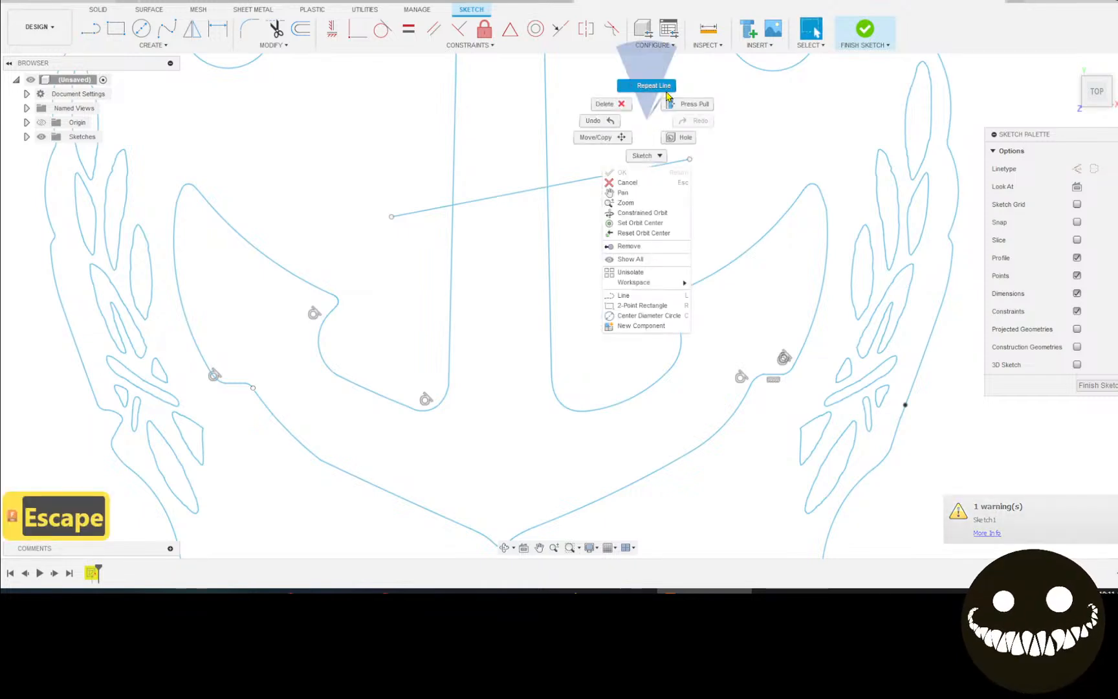
click(647, 86)
click(657, 125)
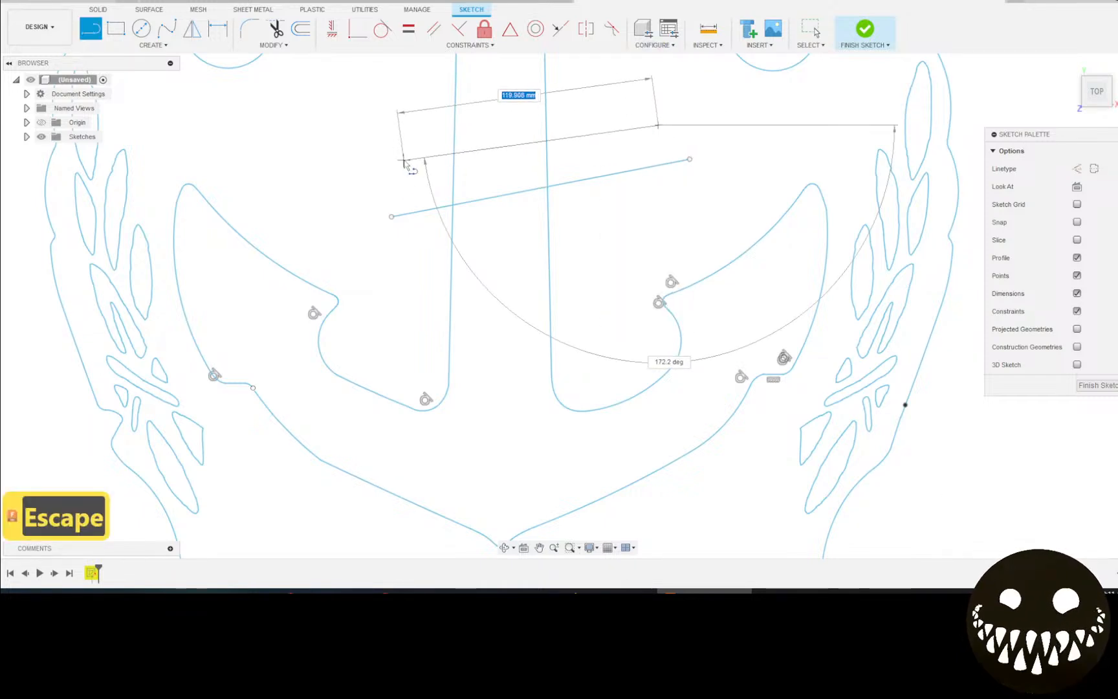
click(403, 161)
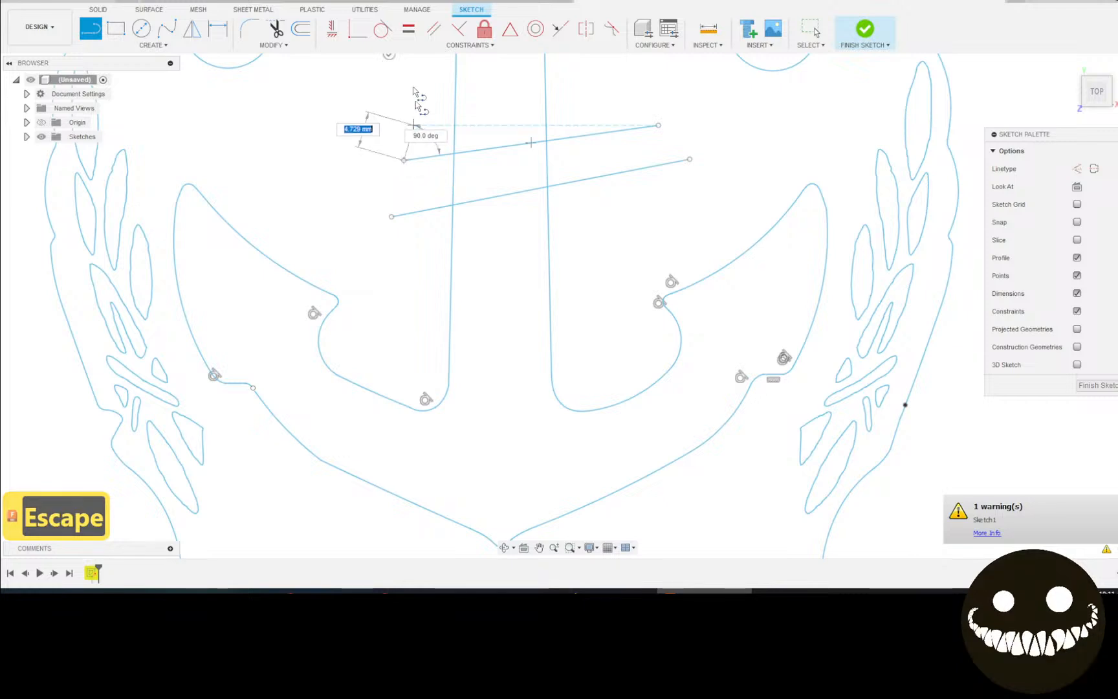
middle_drag(419, 102, 372, 135)
key(Escape)
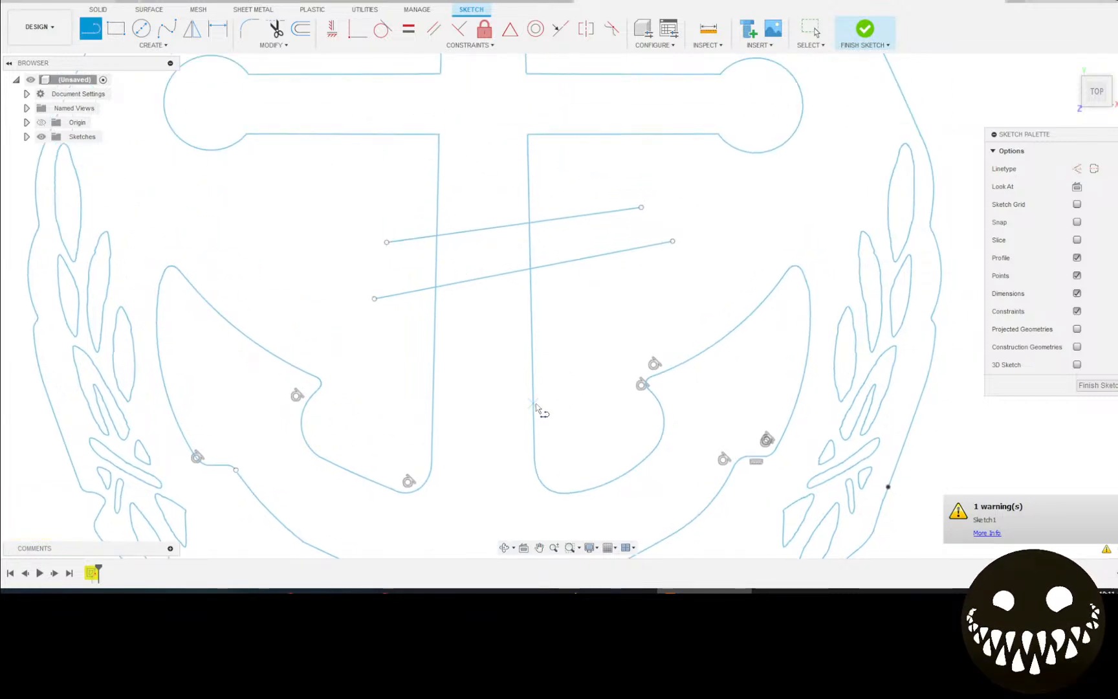
key(t)
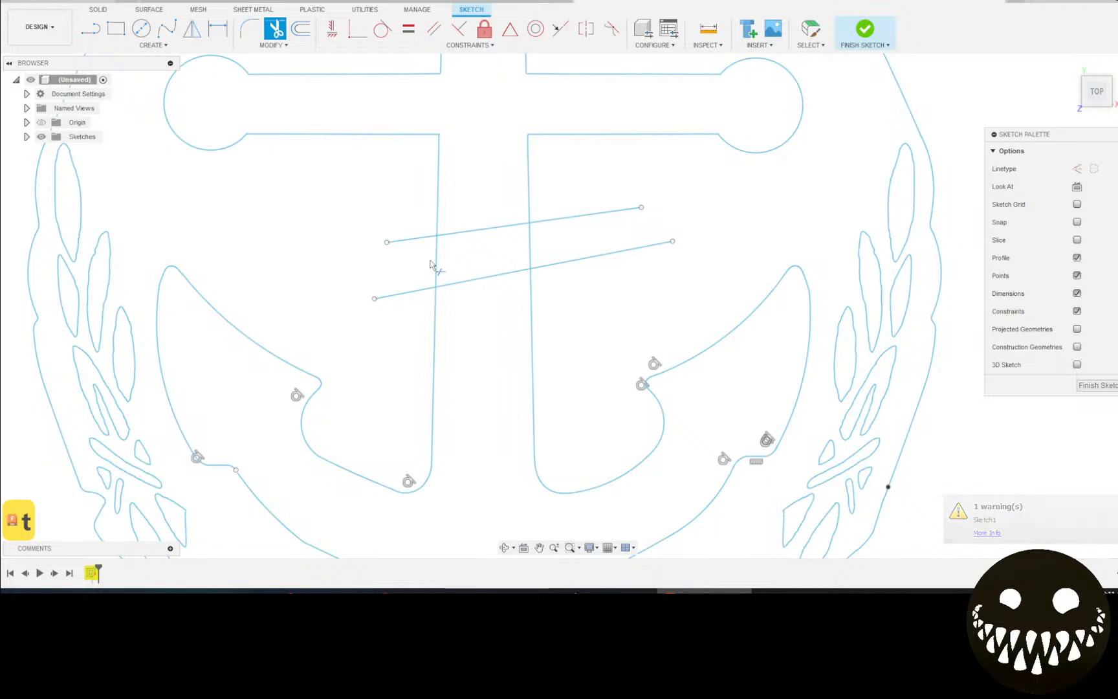
Trim the shank edges and the upper and lower slanted lines between them.
click(536, 242)
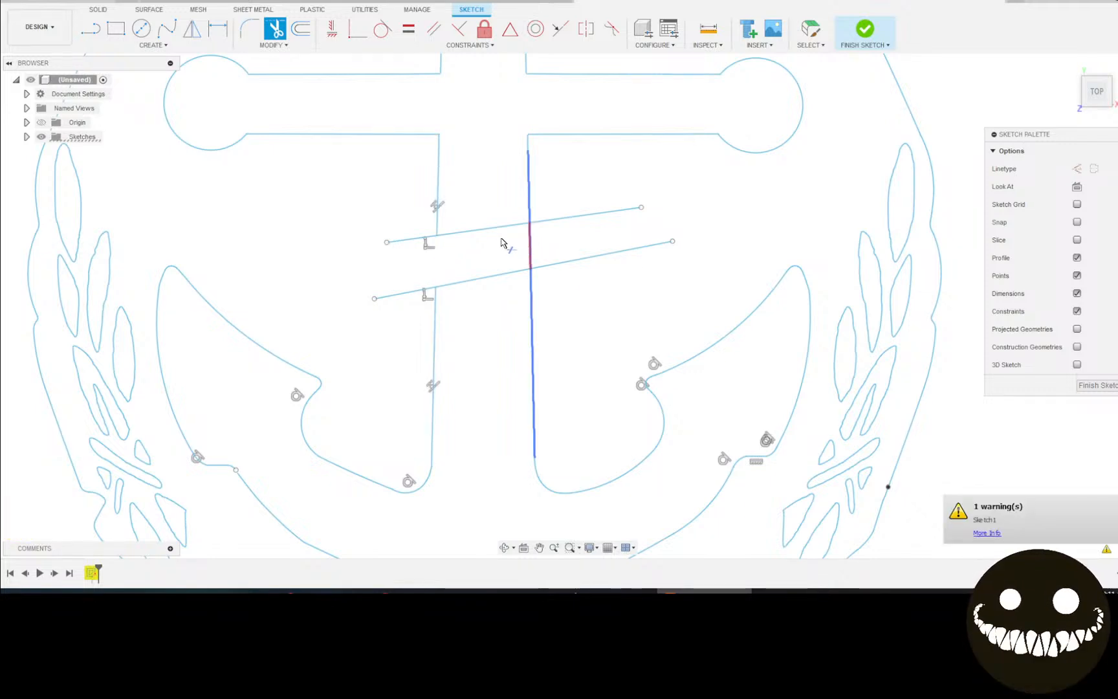
click(493, 235)
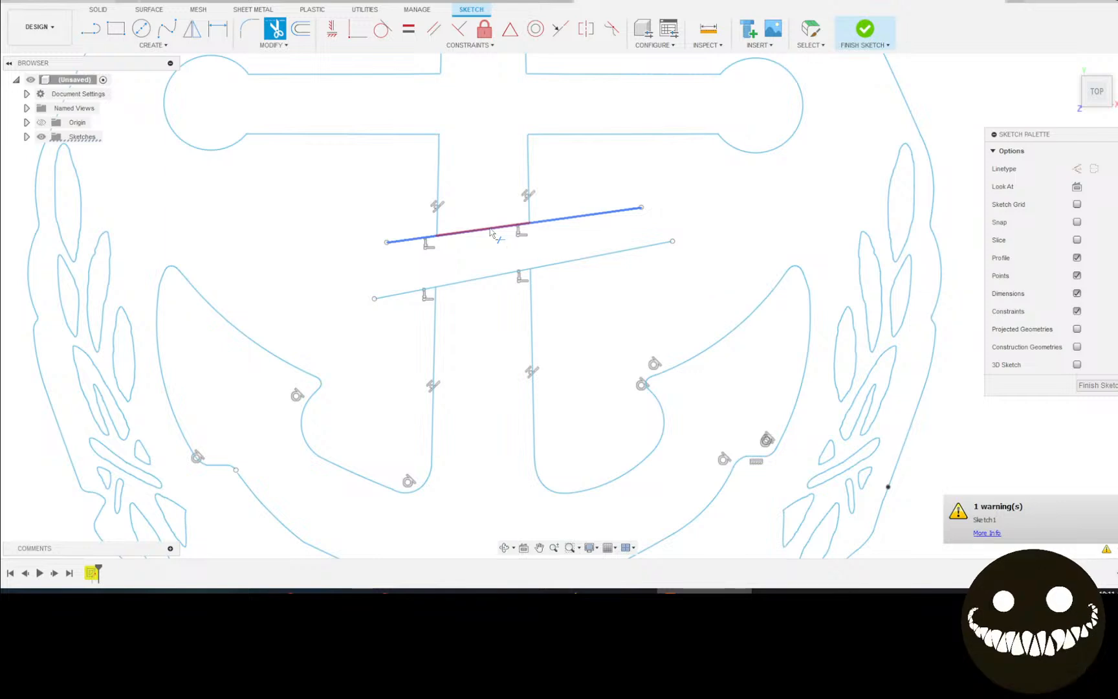
click(511, 226)
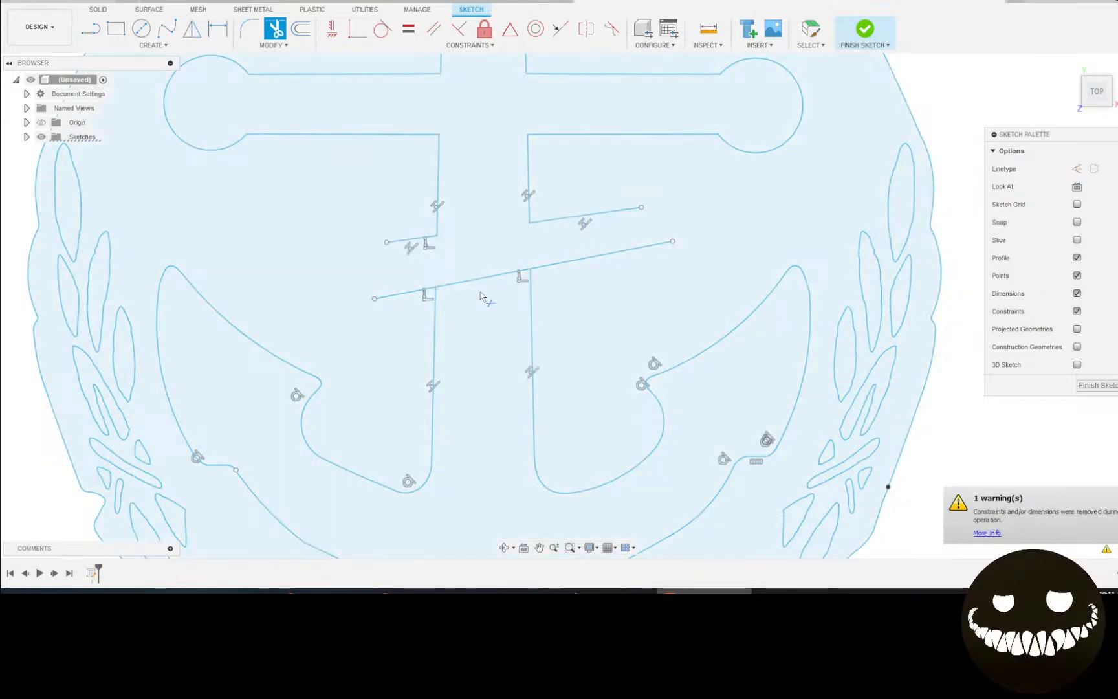
key(ctrl+z)
key(ctrl+z)
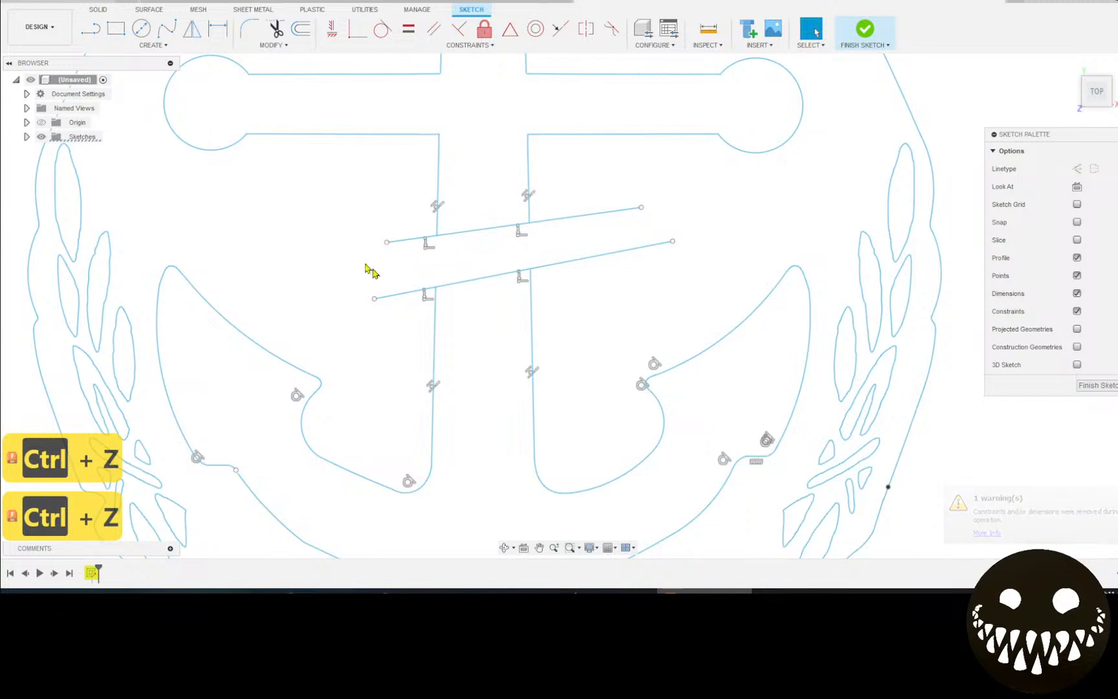
click(275, 28)
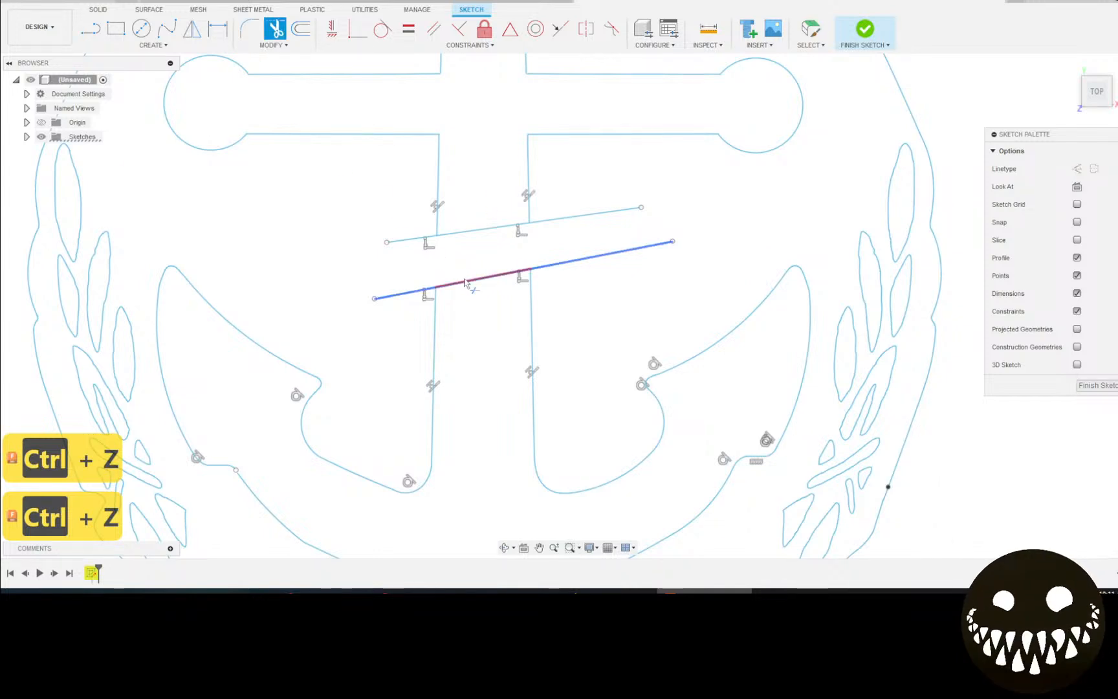
click(431, 317)
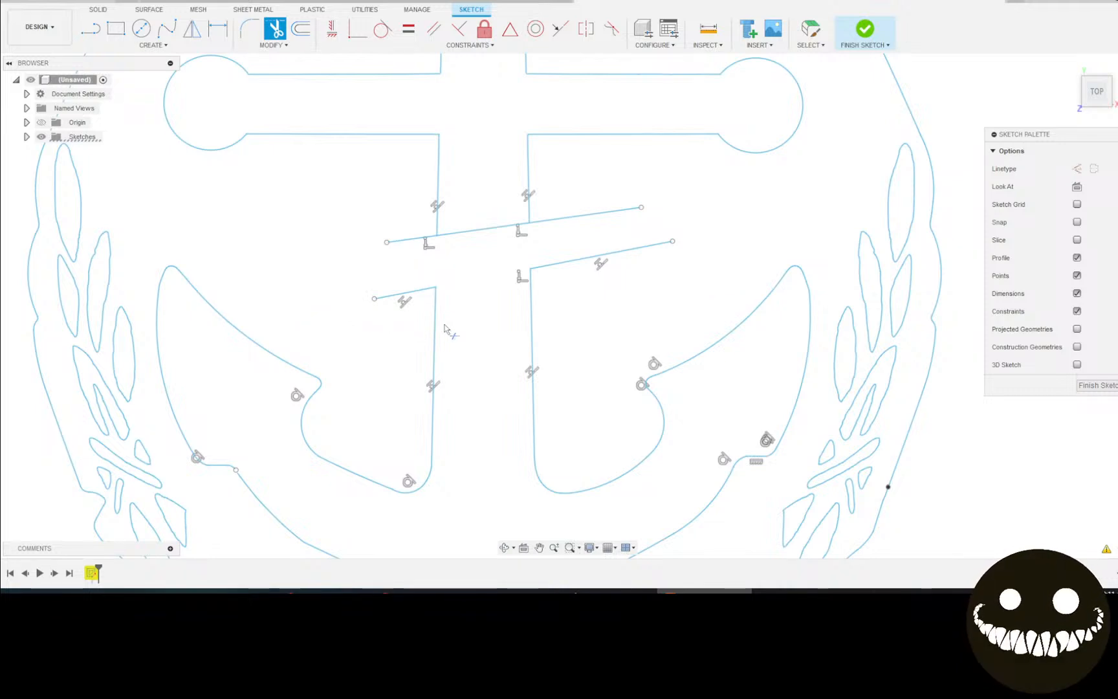
Undo the trims, constraints and both slanted lines so the shank edges are unbroken.
key(ctrl+z)
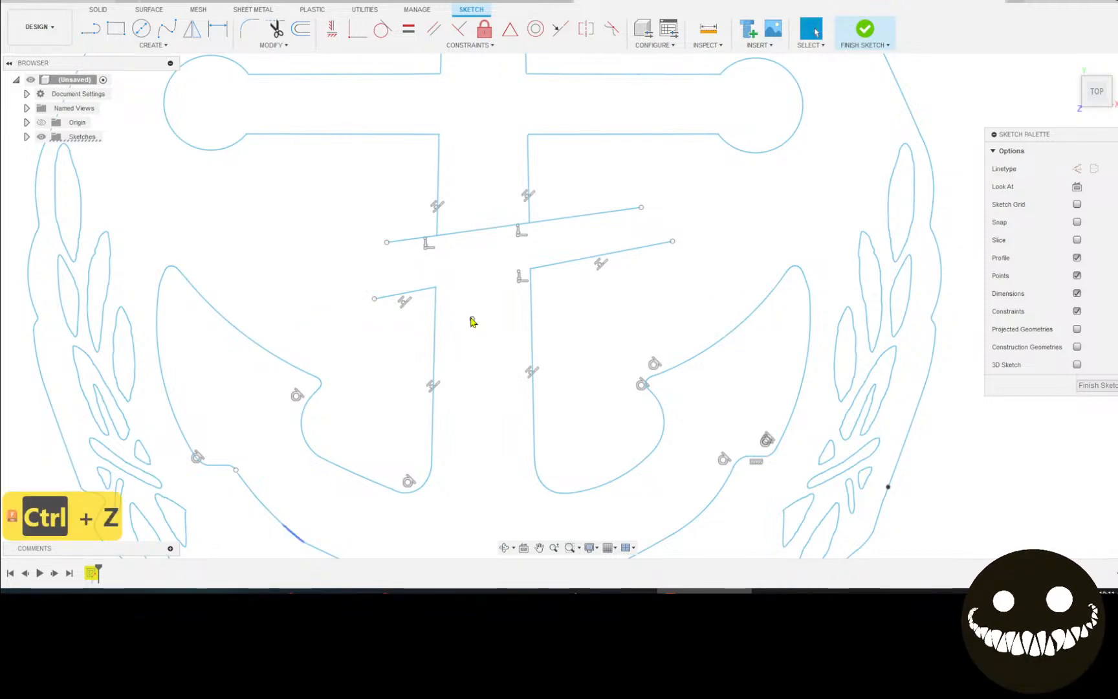
key(ctrl+z)
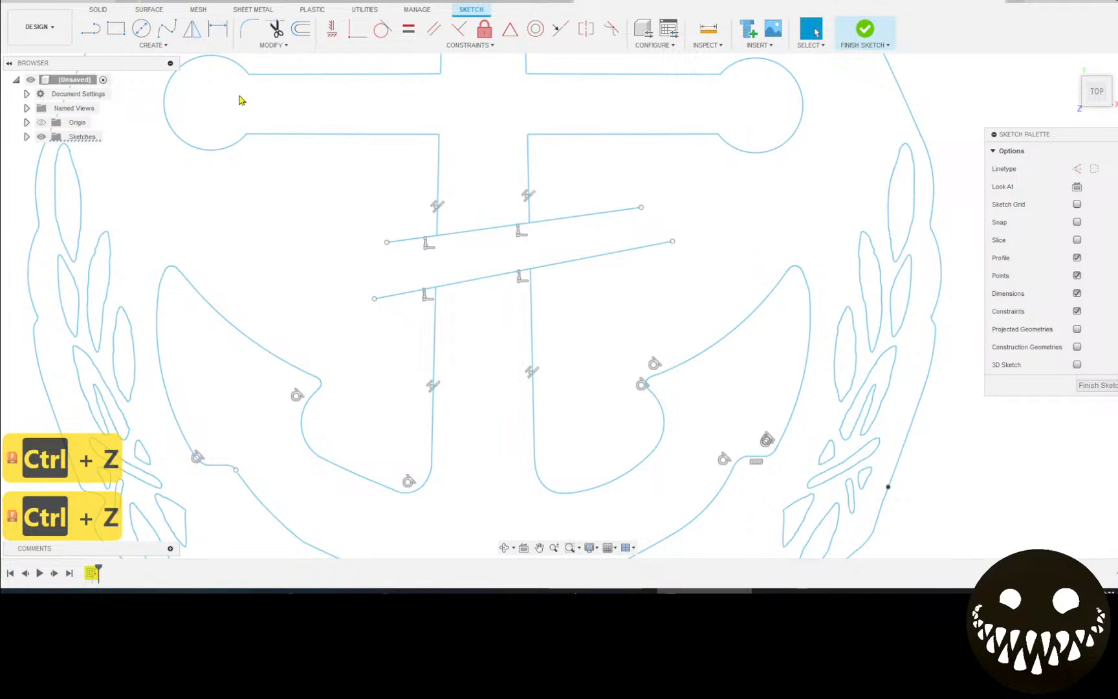
scroll(607, 204, up, 5)
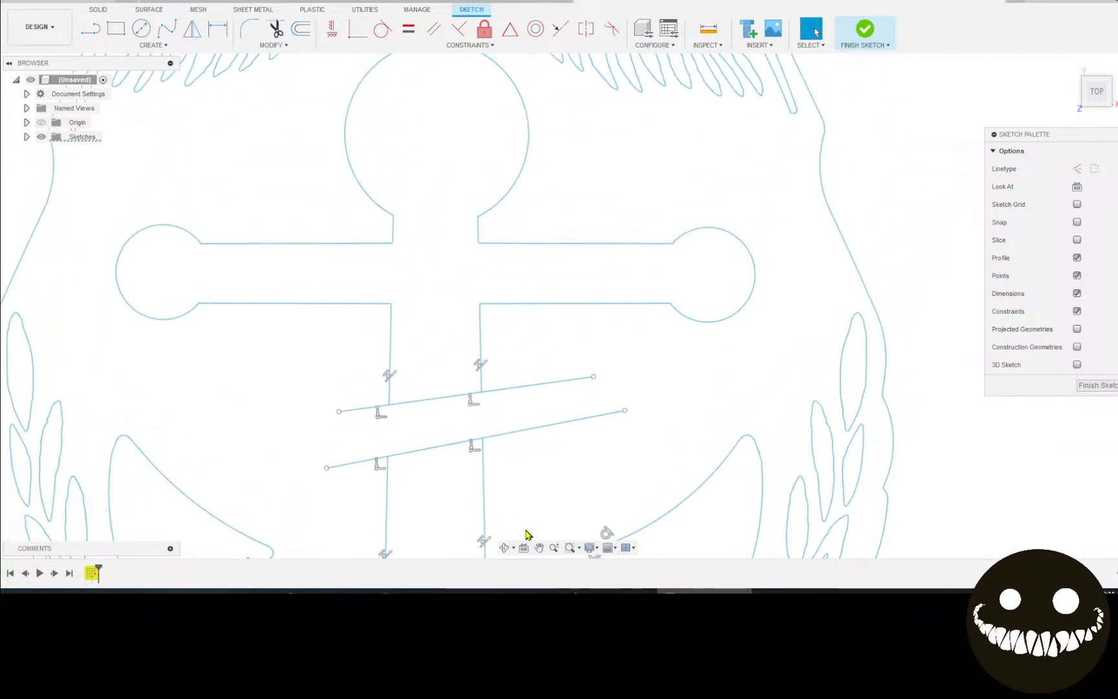
key(ctrl+z)
key(ctrl+z)
key(ctrl+z)
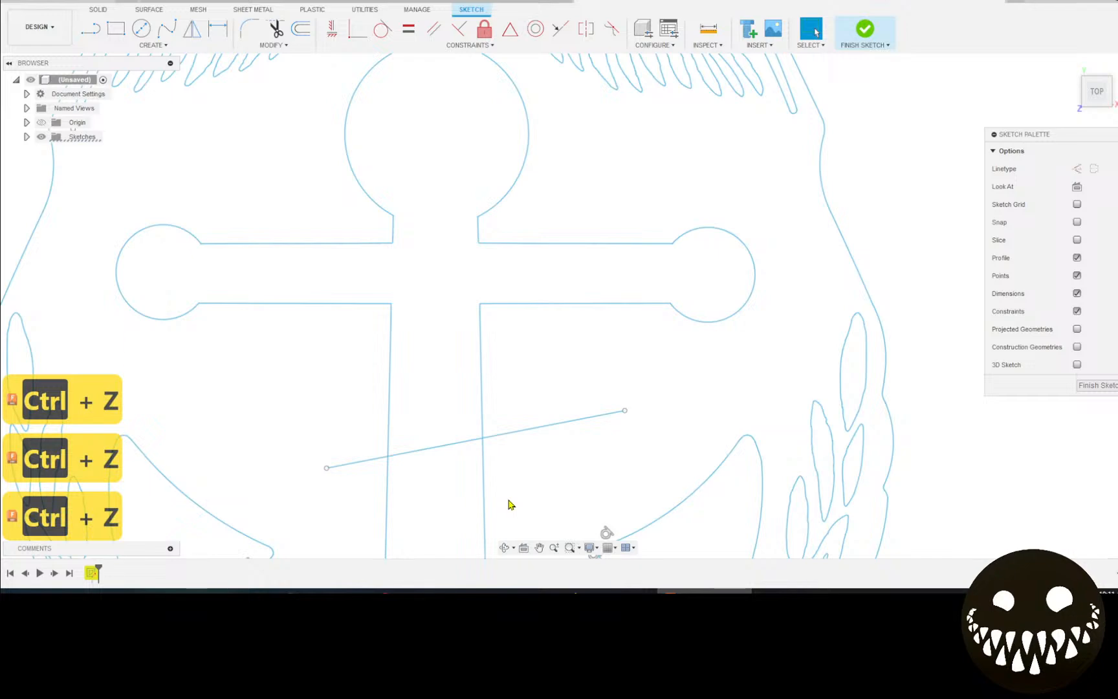
key(ctrl+z)
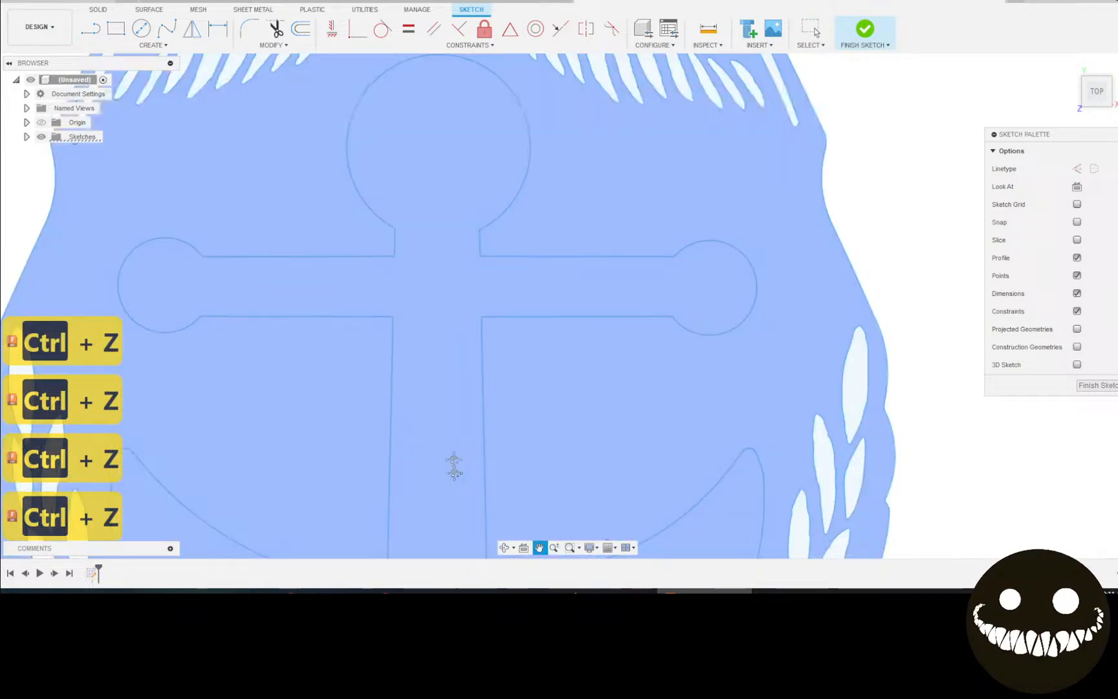
middle_drag(454, 464, 477, 300)
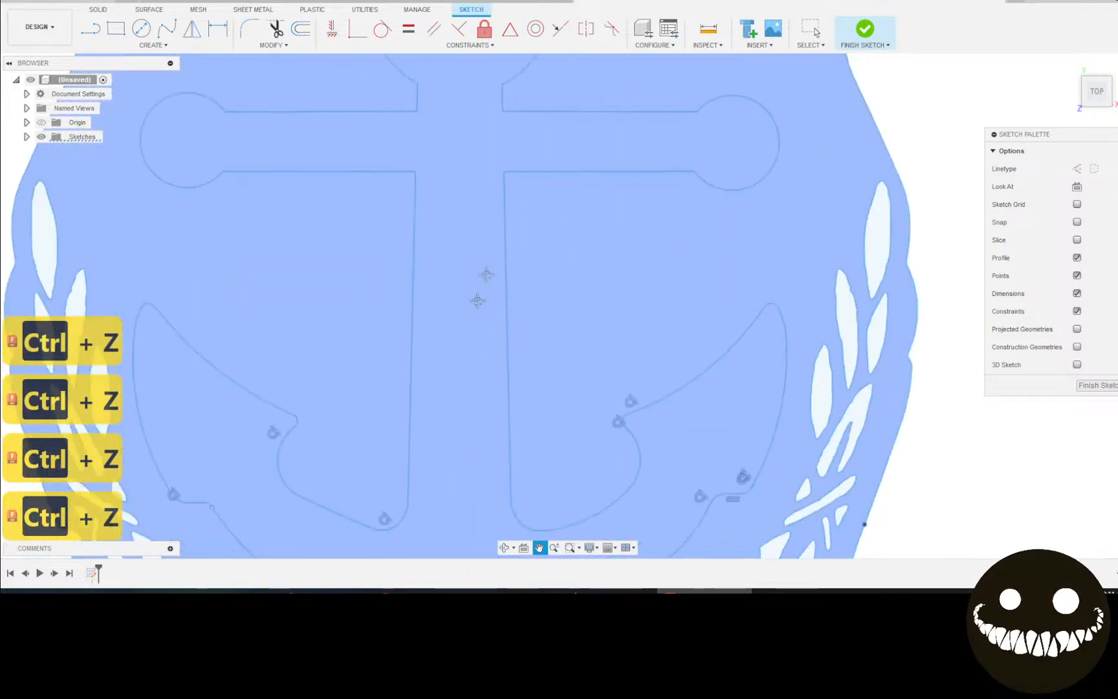
key(ctrl+y)
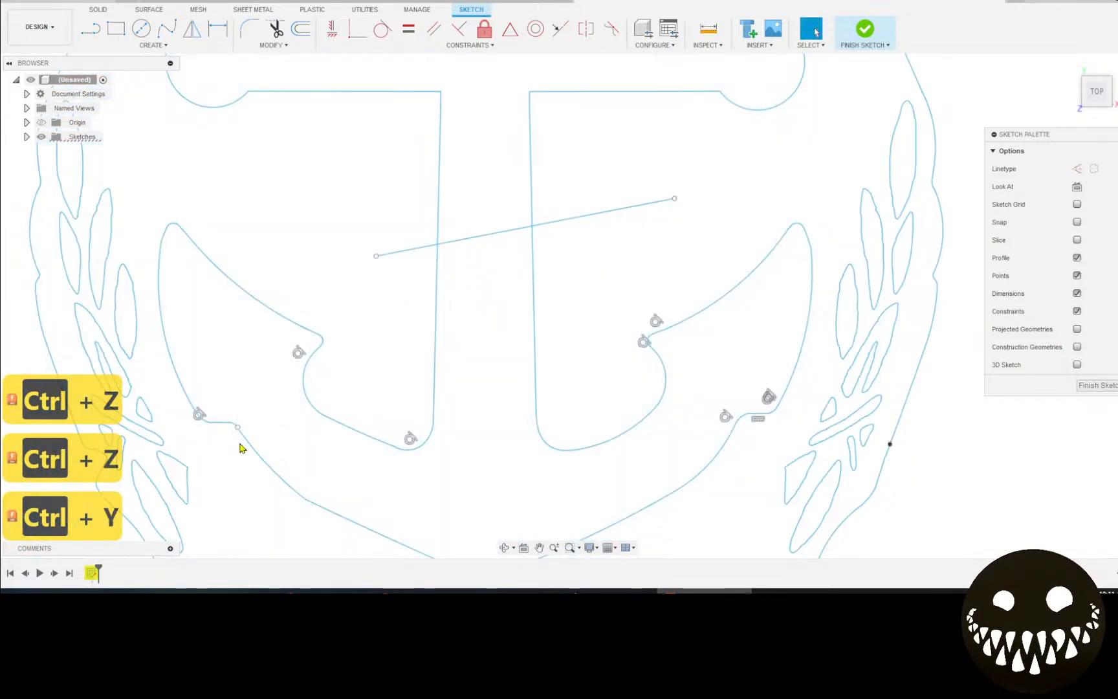
key(ctrl+z)
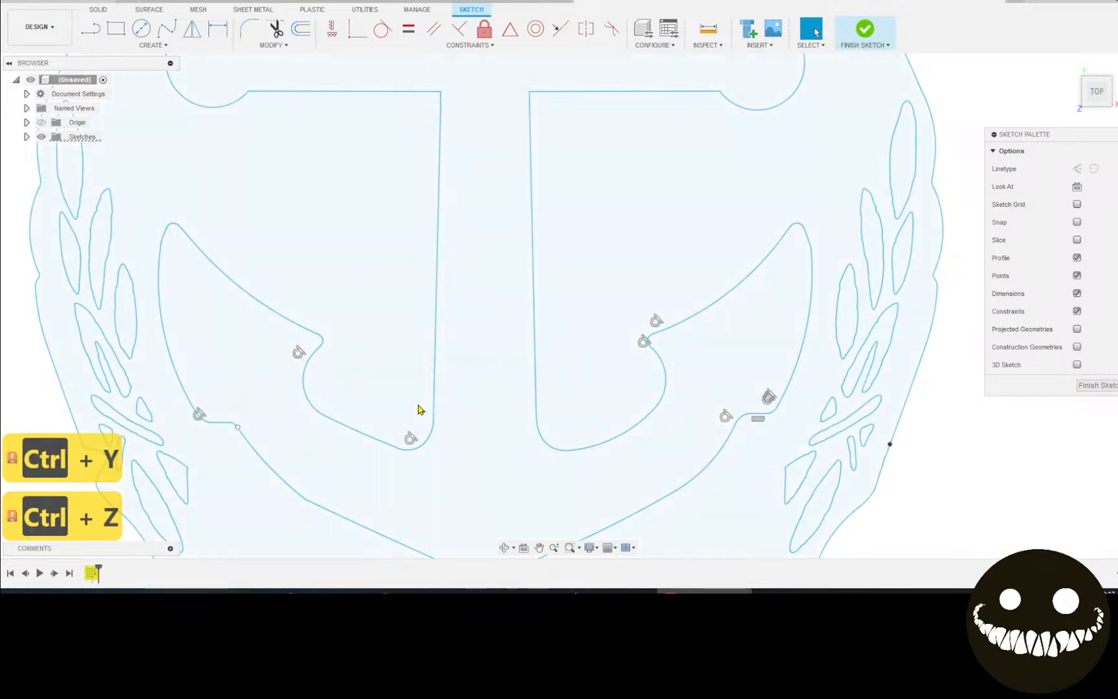
Step the sketch back two undos, then redo to restore the clean leaf outlines.
scroll(405, 414, down, 1)
scroll(402, 415, down, 2)
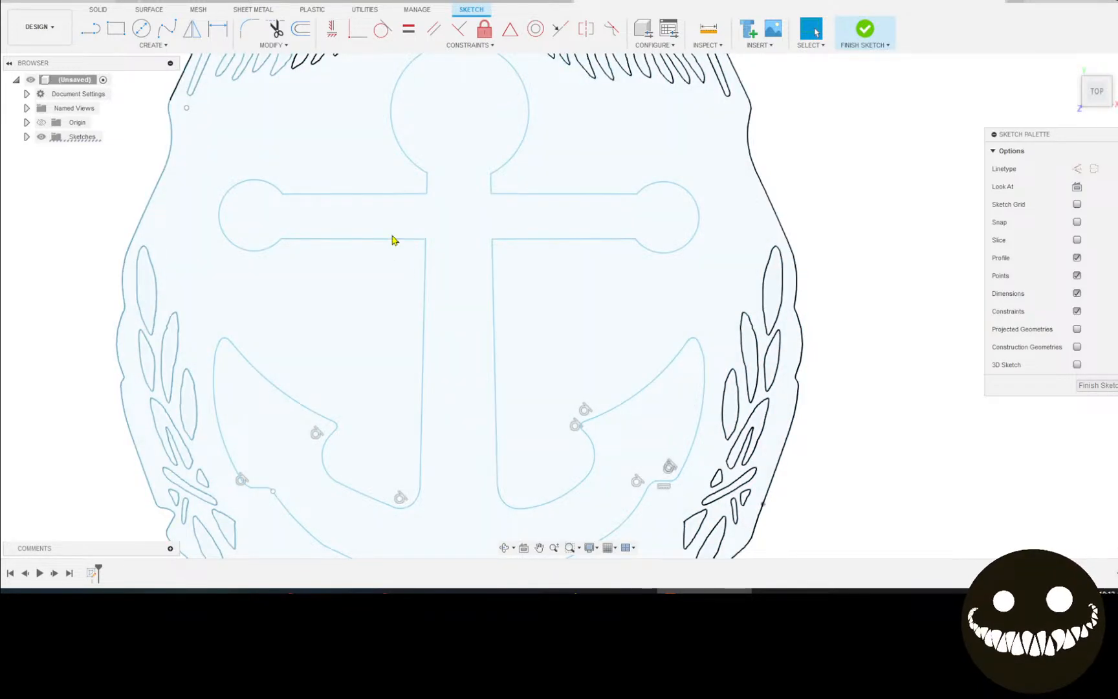
key(ctrl+z)
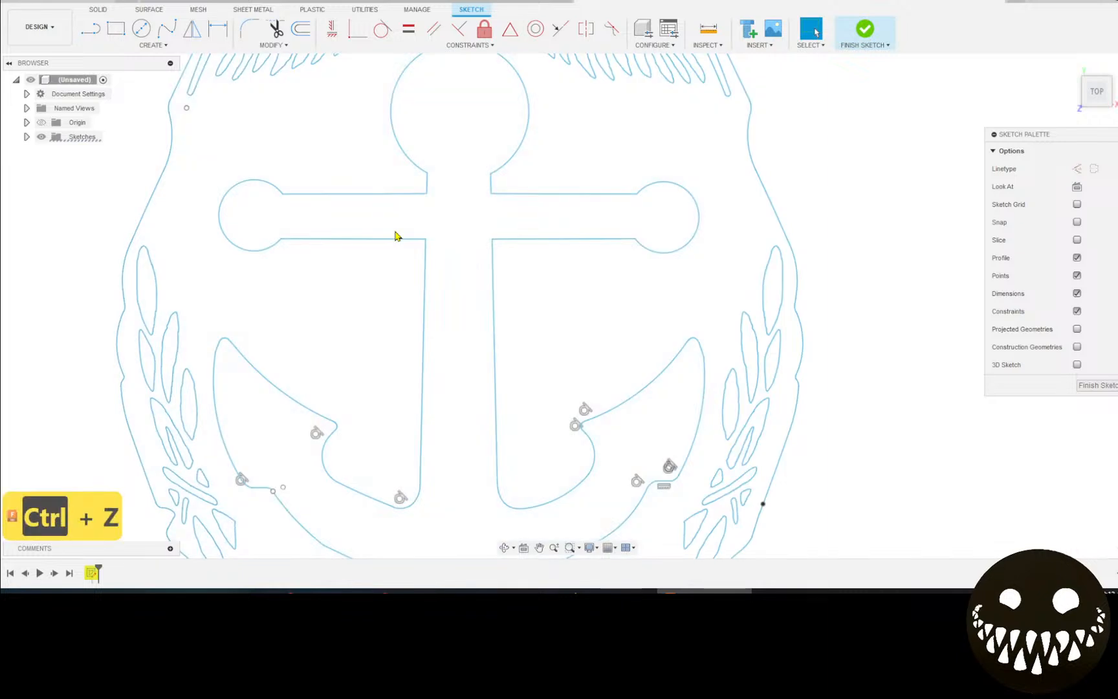
key(ctrl+z)
key(ctrl+z)
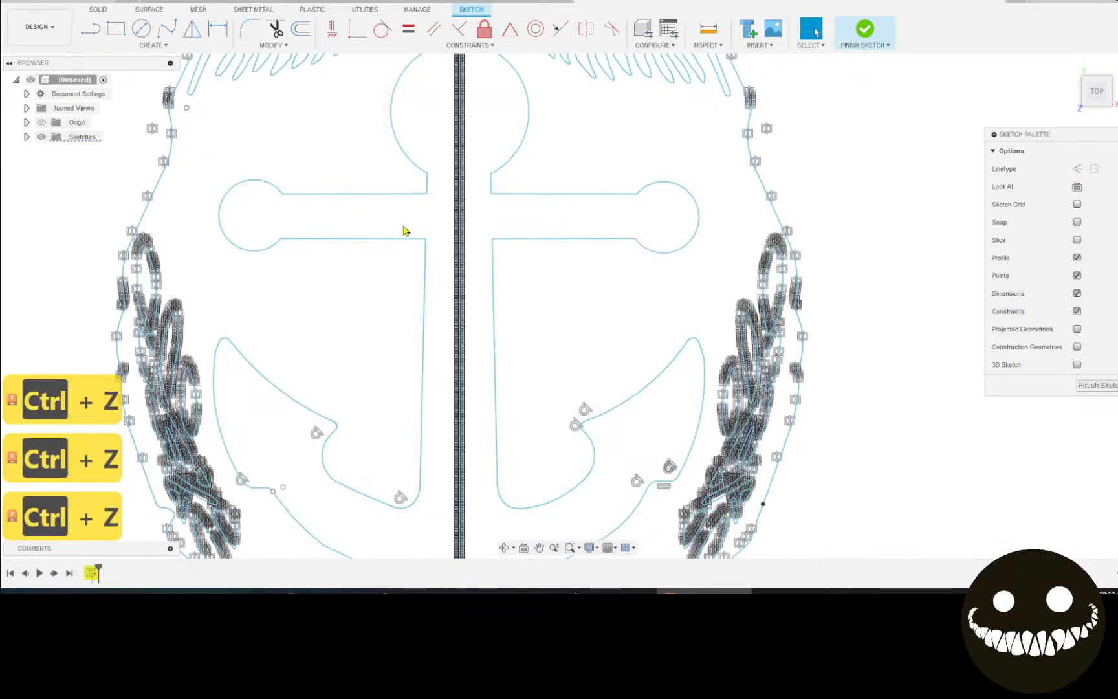
key(ctrl+y)
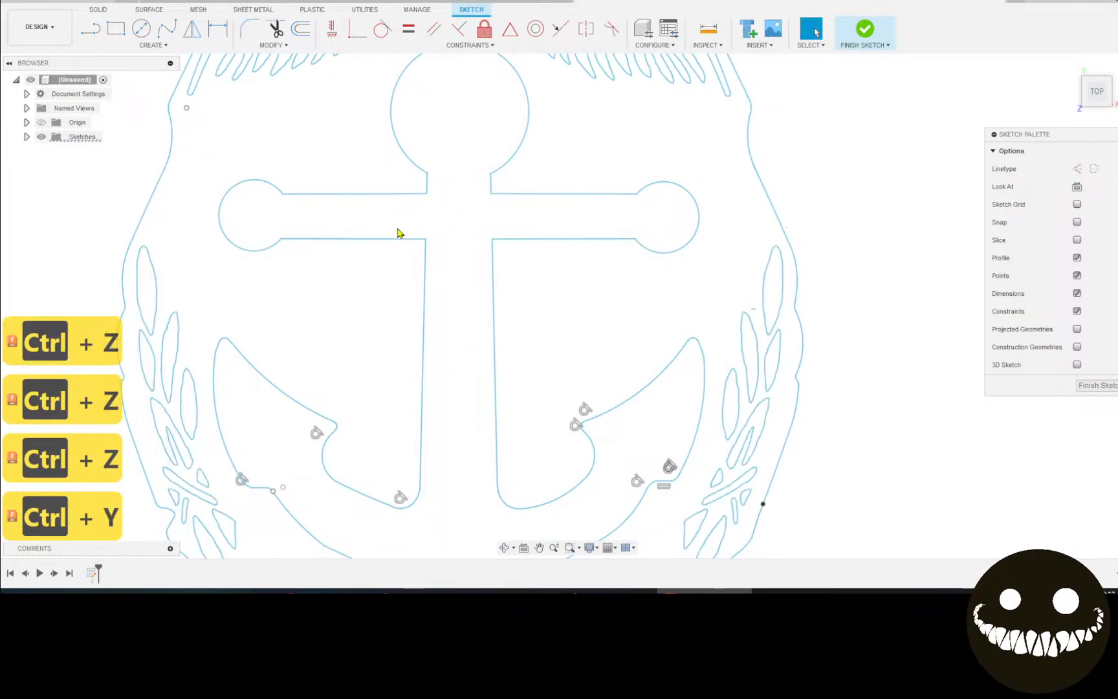
Delete the short stray arc beside the anchor's lower-left fluke.
scroll(294, 463, up, 10)
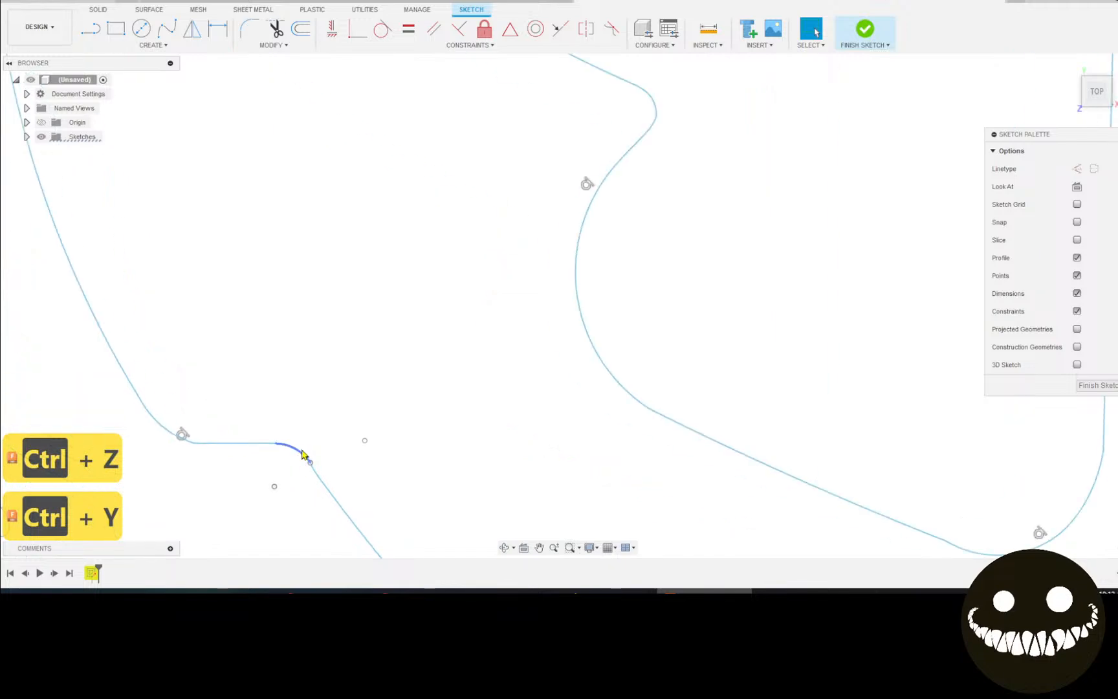
click(299, 455)
key(Delete)
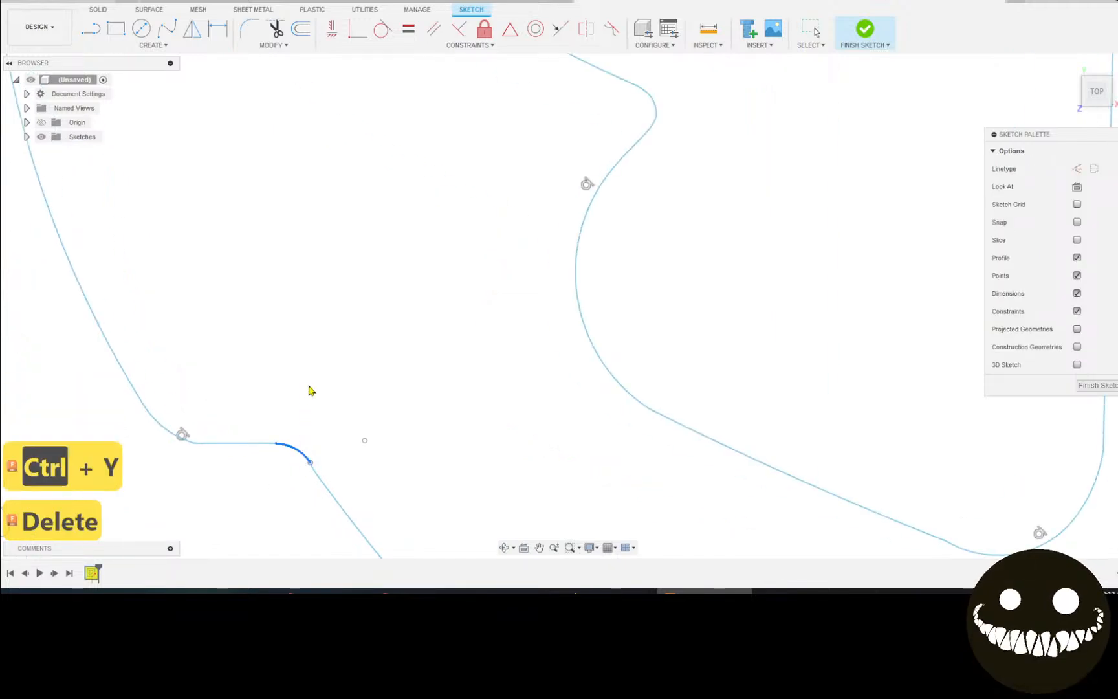
scroll(398, 262, down, 10)
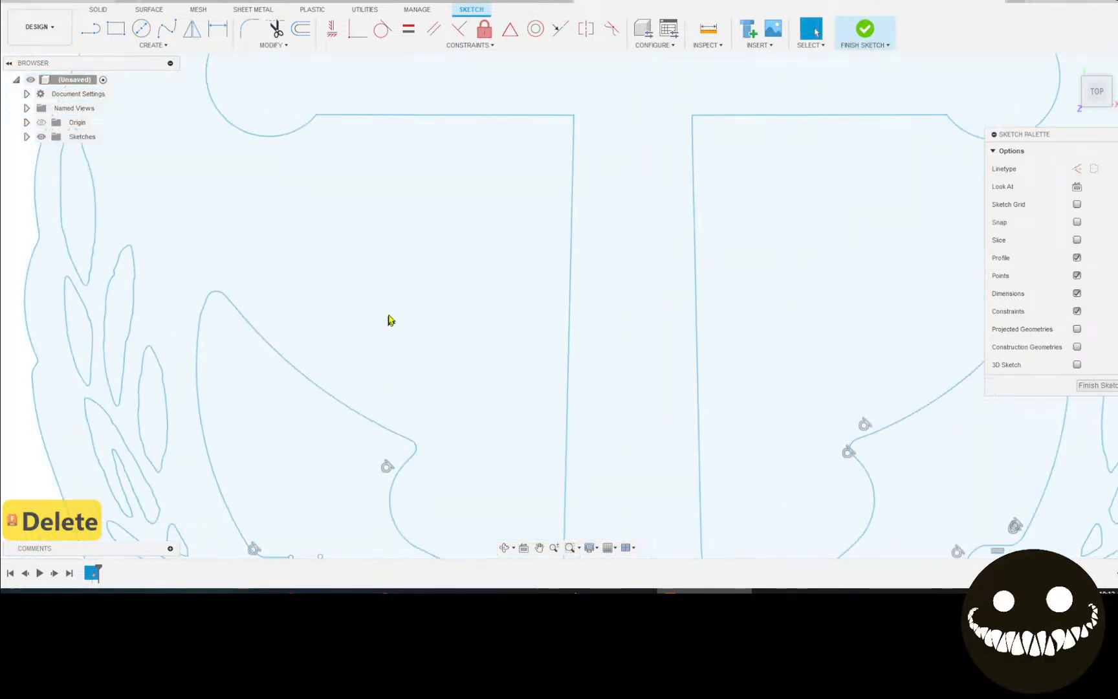
scroll(363, 311, down, 3)
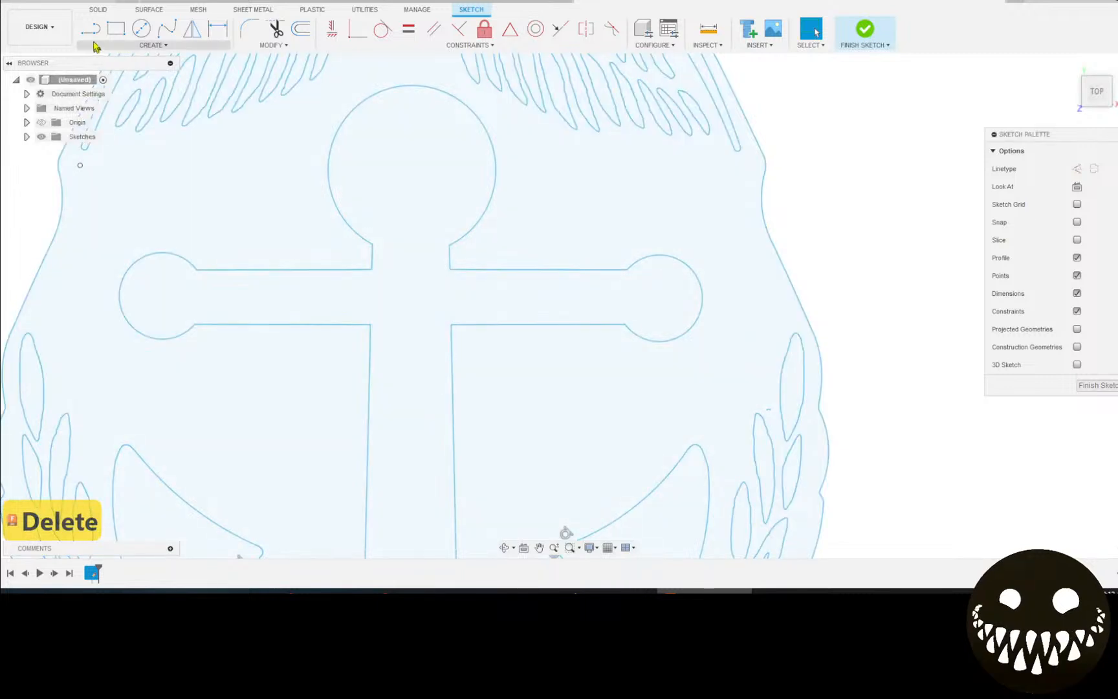
click(90, 28)
scroll(375, 259, up, 5)
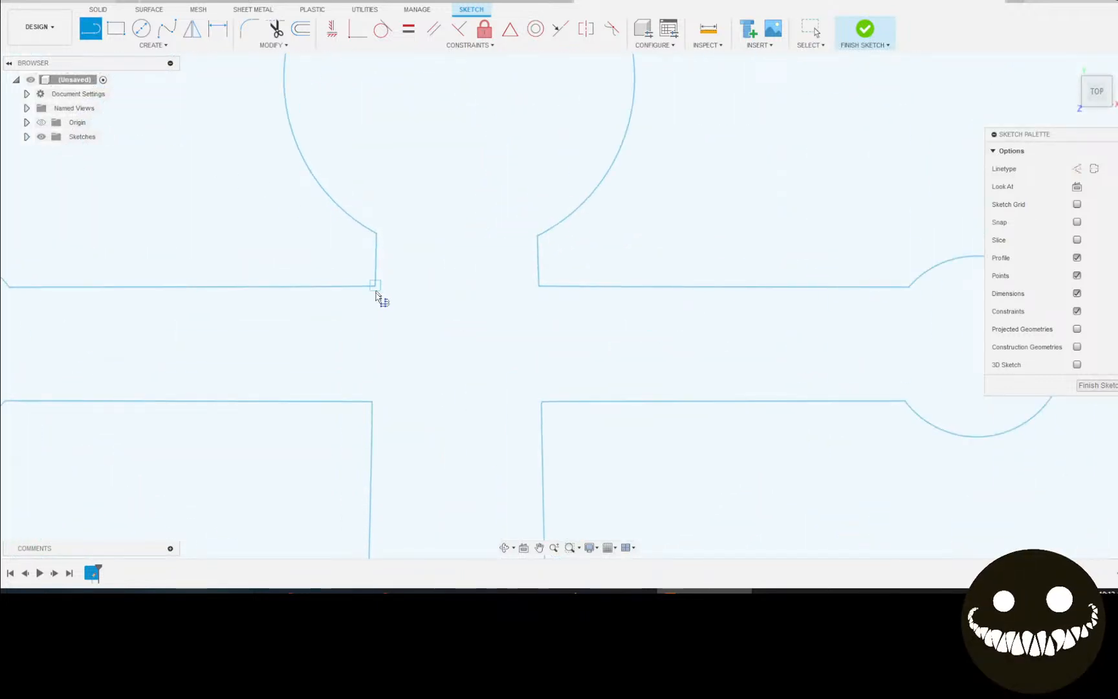
Draw a vertical line beside the anchor's neck, continuing across above the right arm.
drag(352, 270, 354, 445)
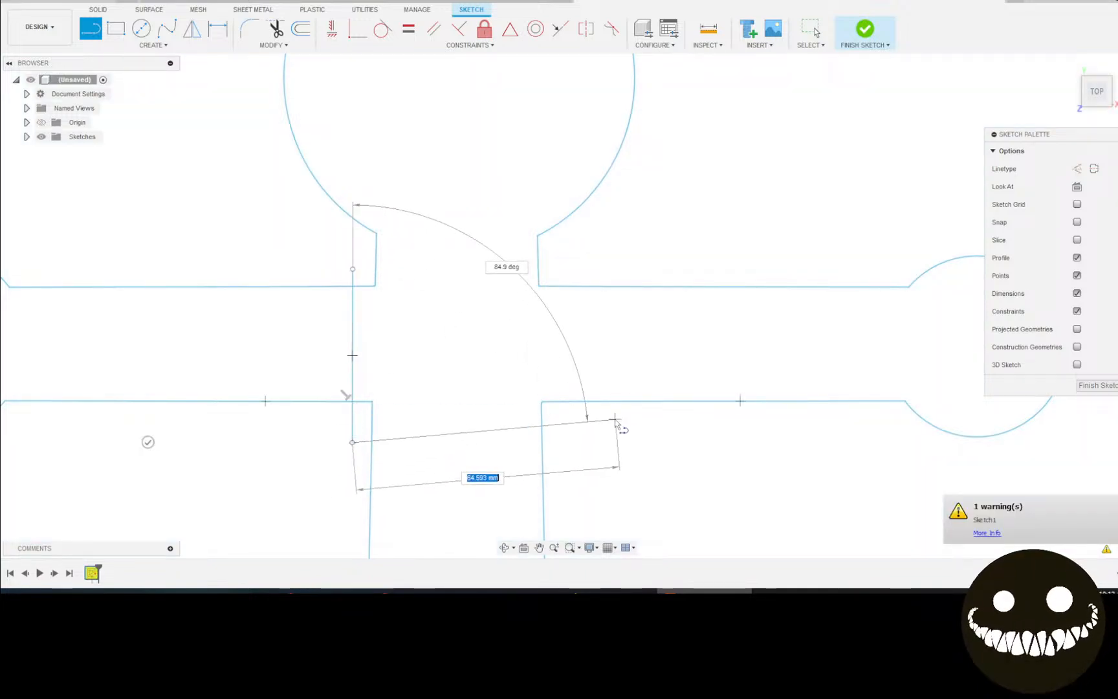
key(Escape)
right_click(587, 425)
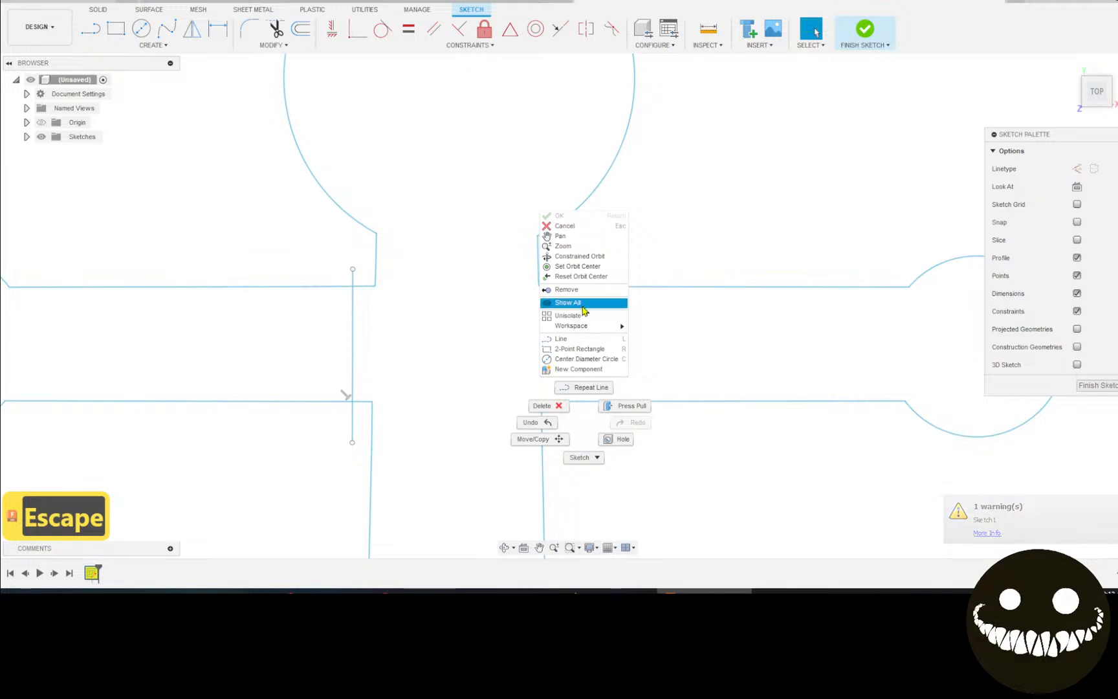
click(589, 387)
click(584, 424)
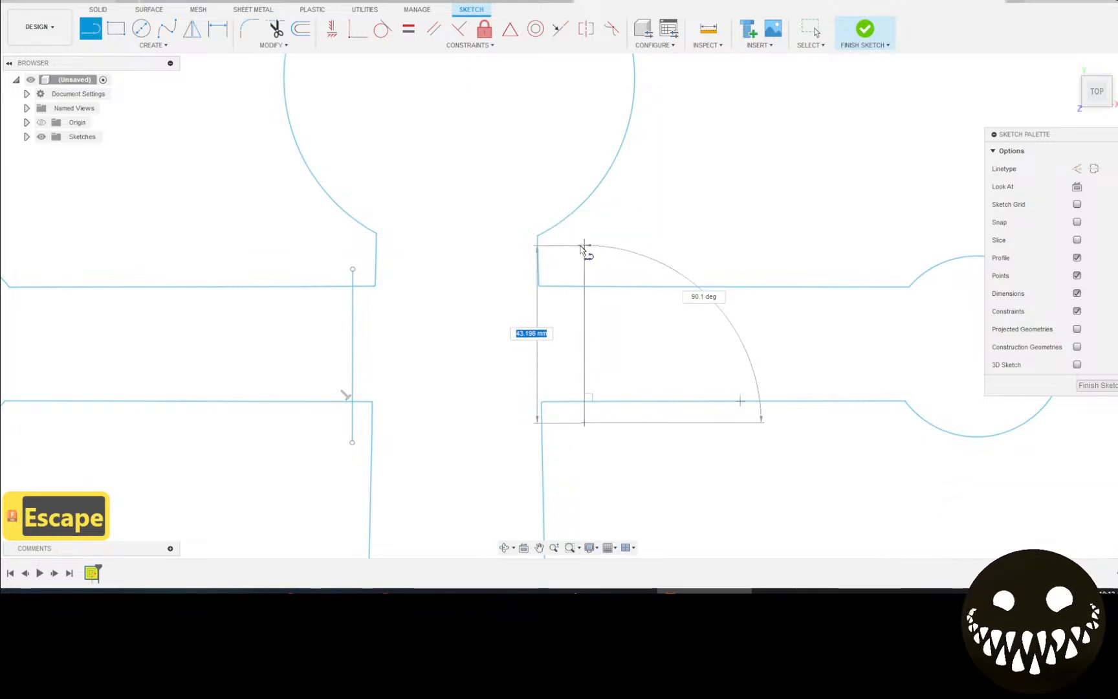
click(576, 250)
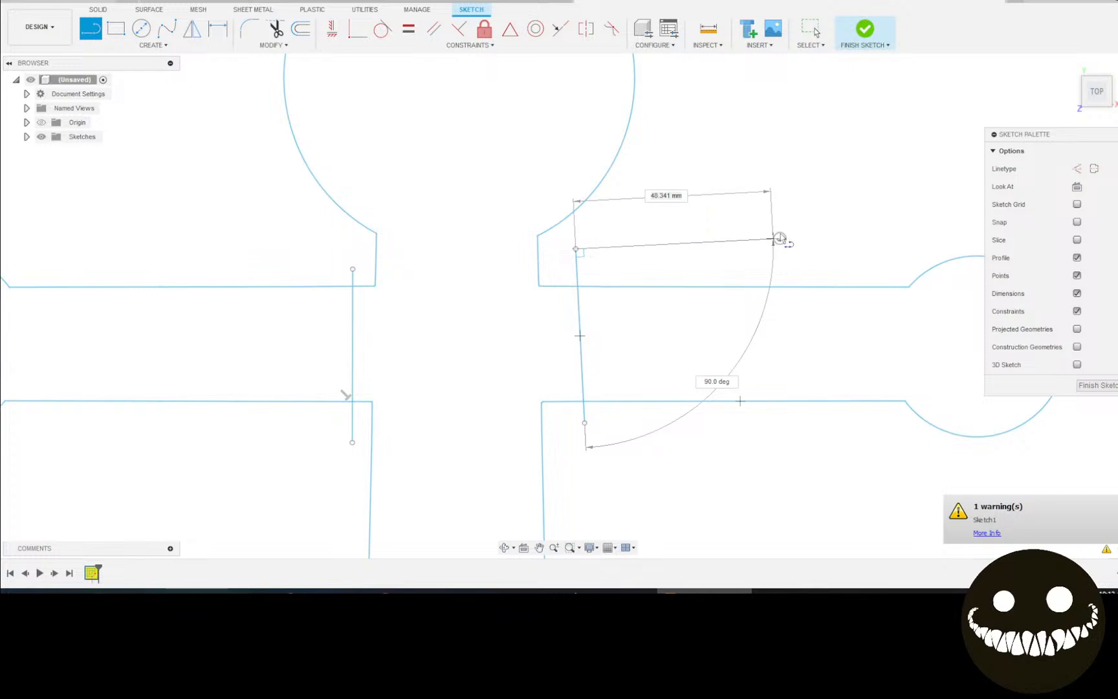
click(776, 240)
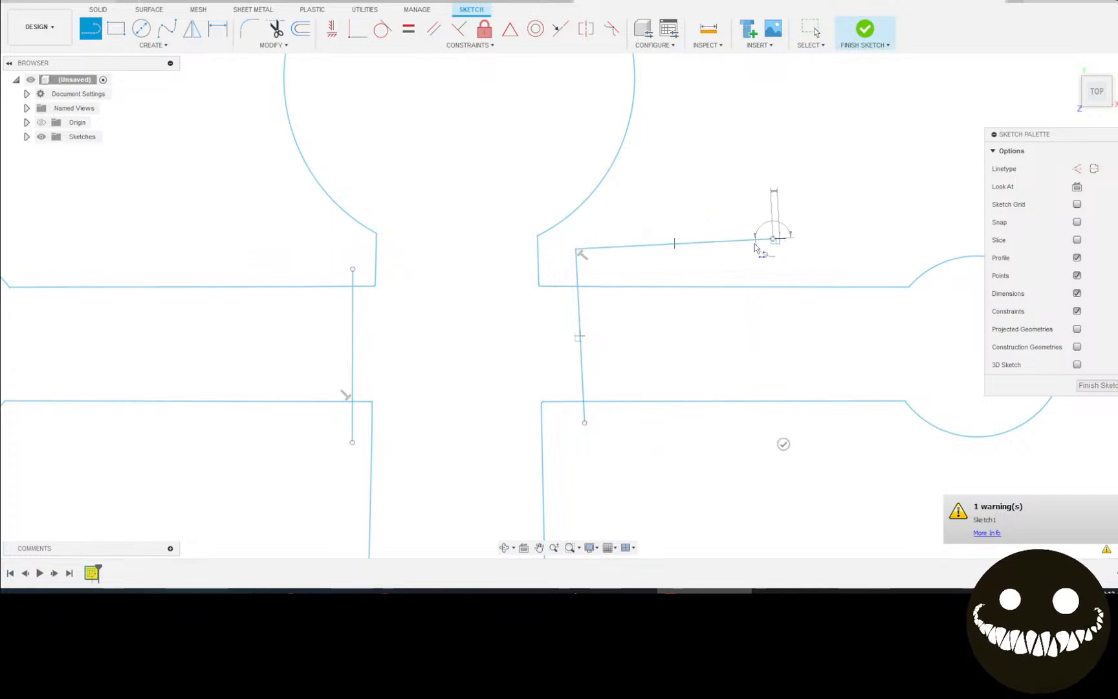
key(Escape)
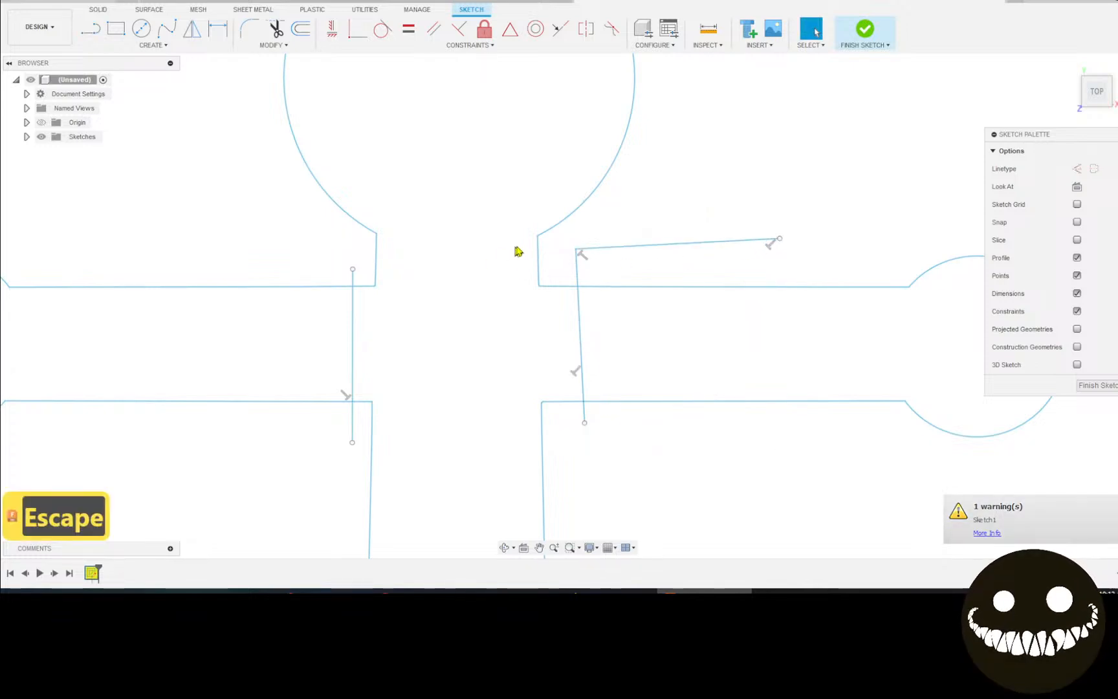
Draw a horizontal line across the anchor's neck just below the ring.
right_click(364, 246)
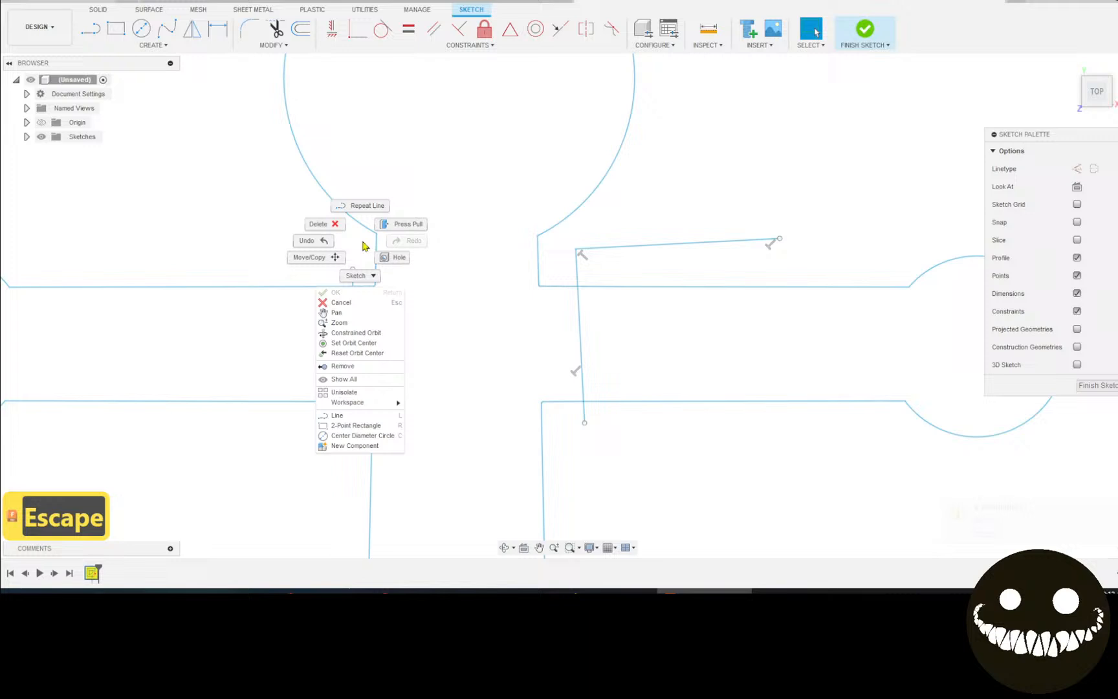
click(362, 205)
click(376, 249)
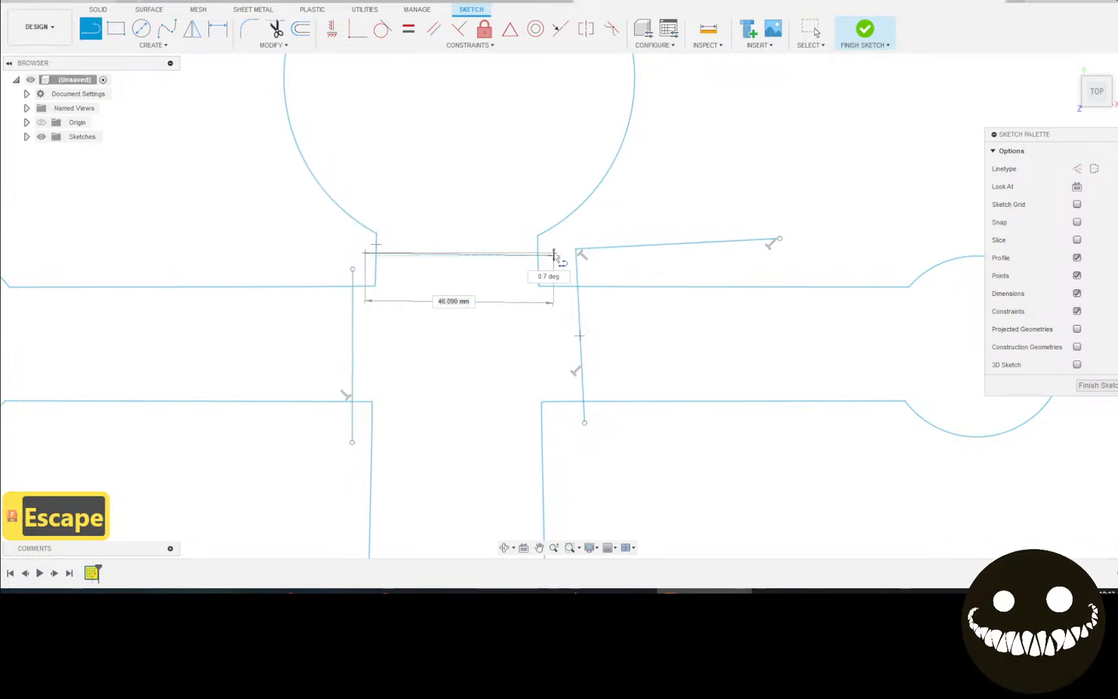
click(553, 255)
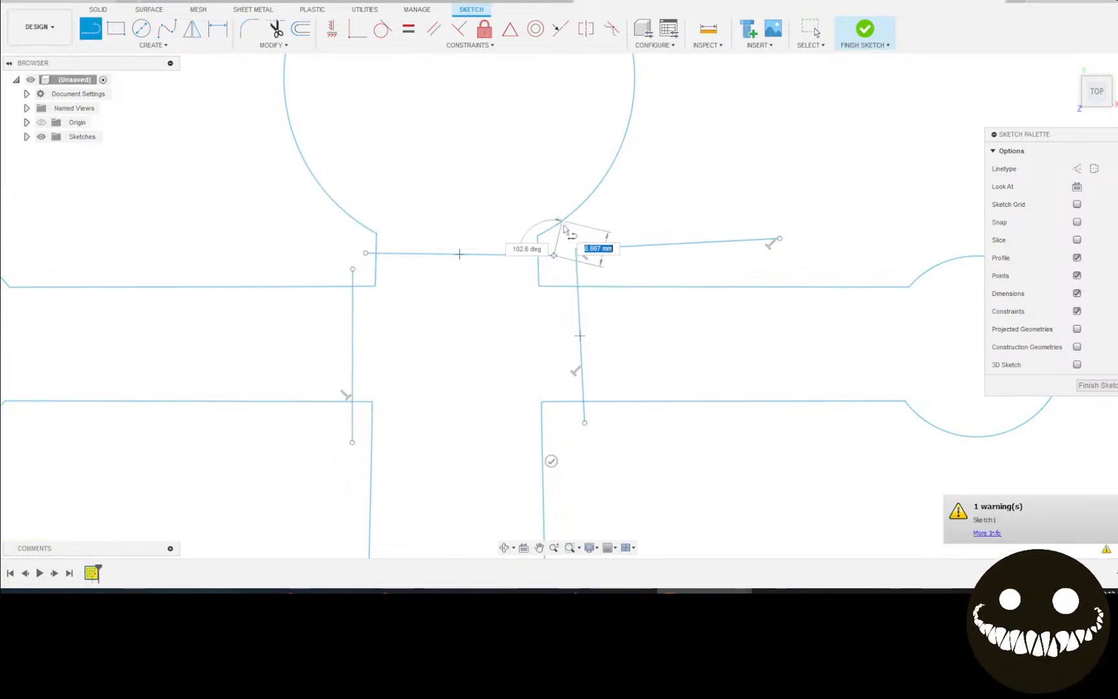
key(Escape)
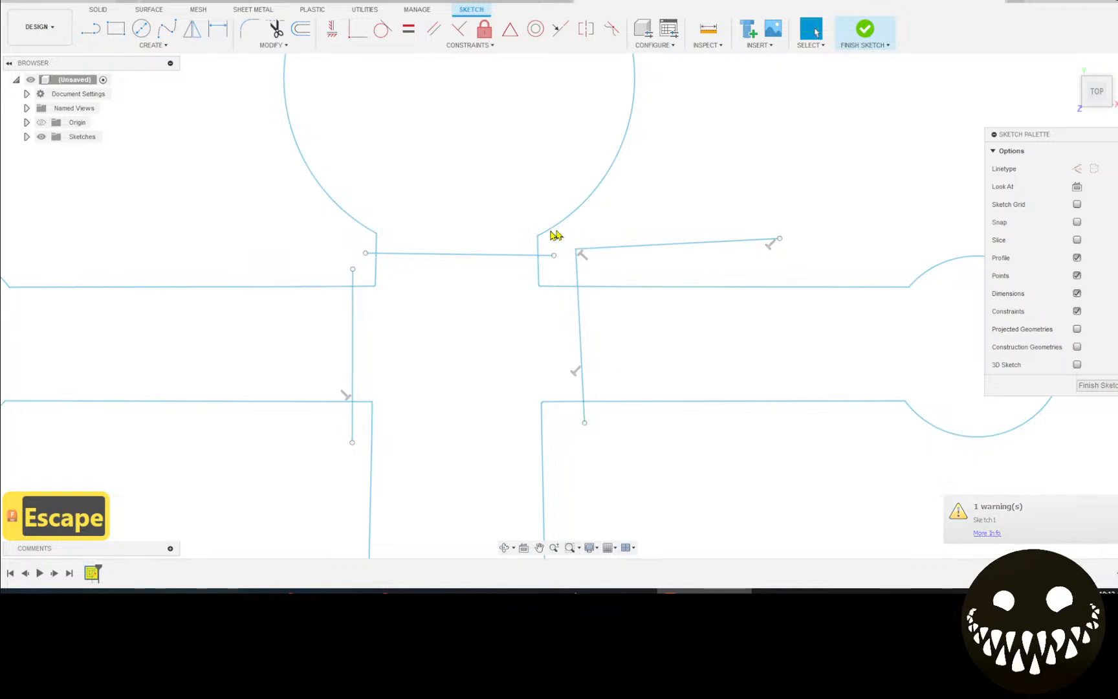
key(t)
scroll(492, 402, down, 5)
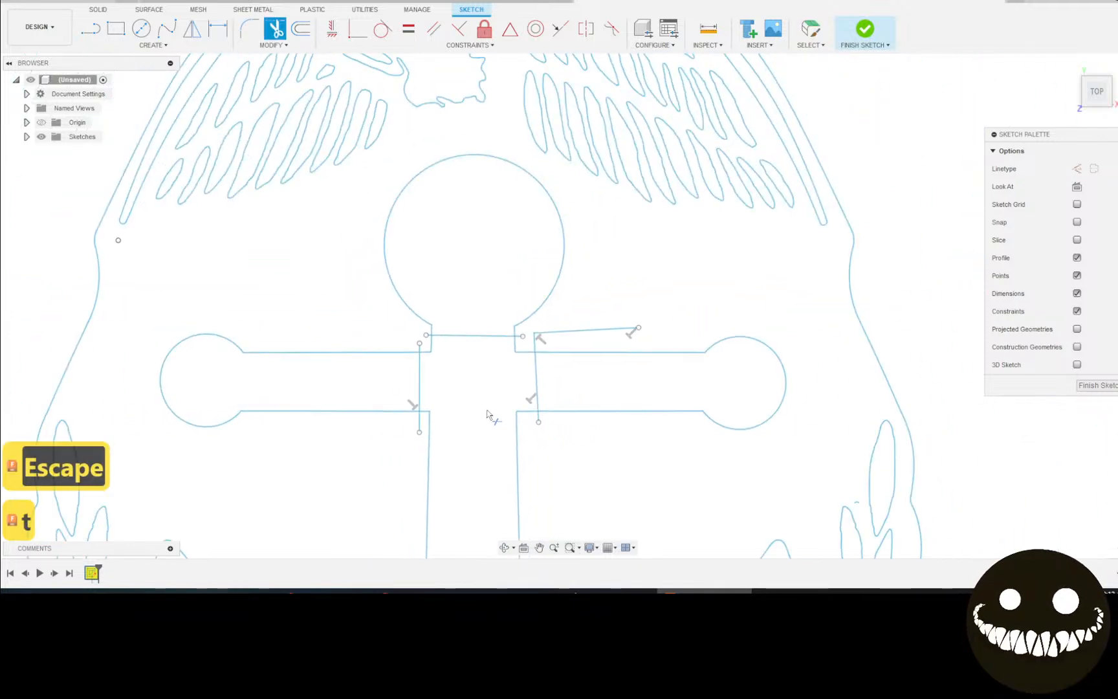
Undo the junction lines under the ring and the right arm's angled and vertical lines.
mouse_move(492, 417)
middle_down()
mouse_move(445, 332)
mouse_move(417, 140)
mouse_move(427, 279)
mouse_move(433, 194)
middle_up()
key(t)
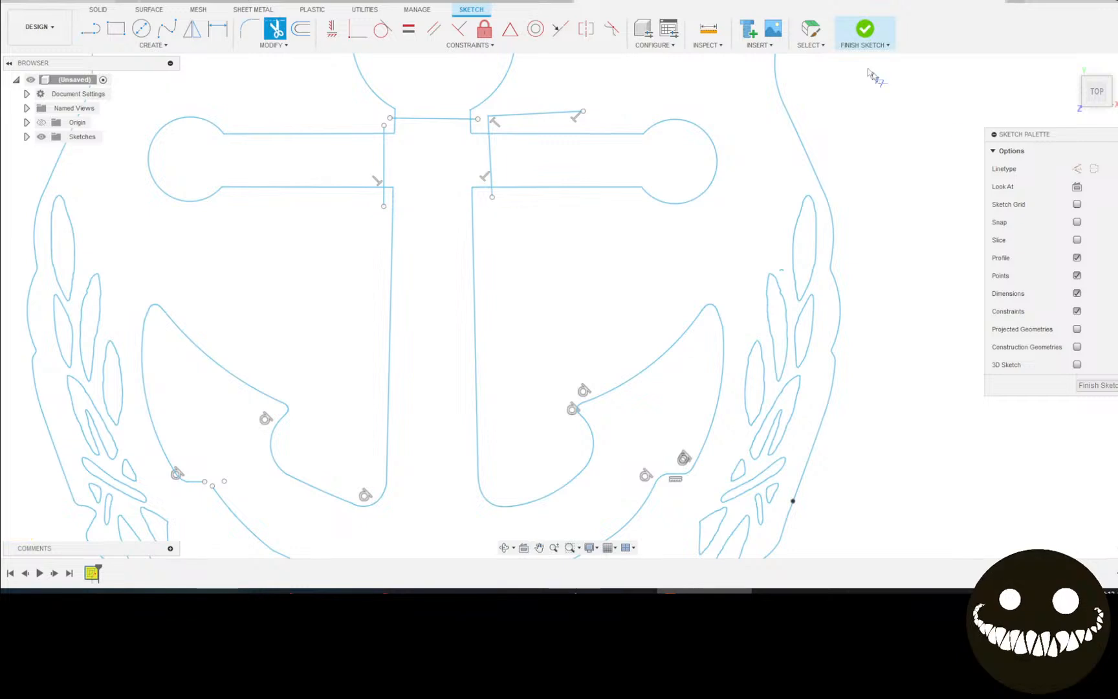
click(809, 30)
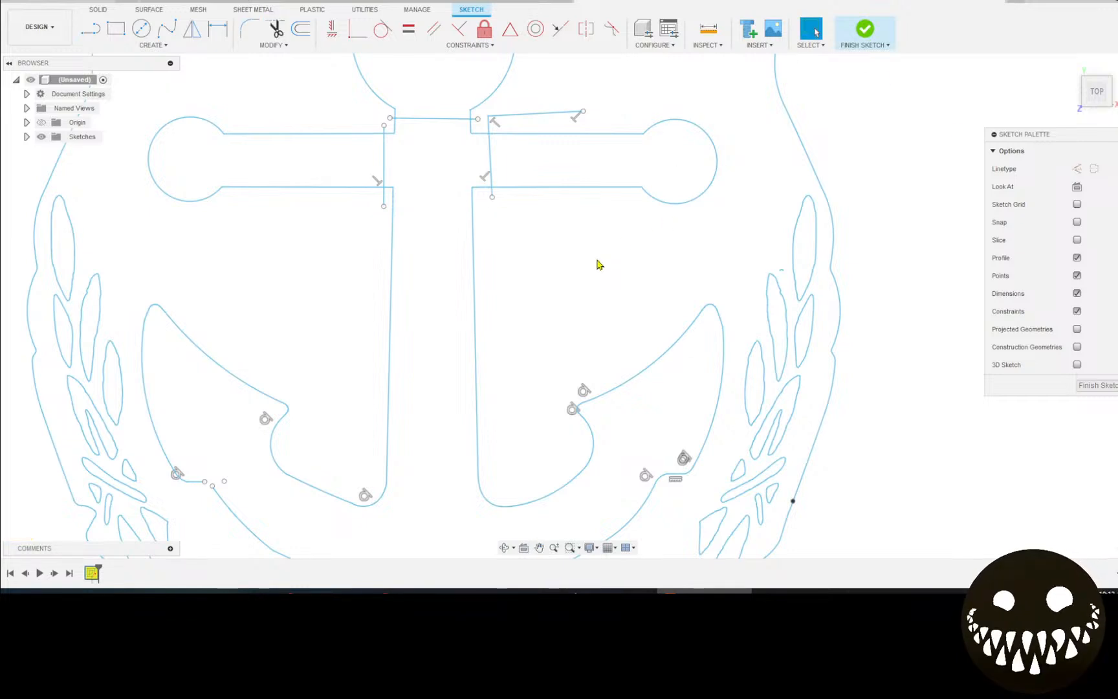
scroll(486, 273, down, 3)
scroll(492, 272, up, 2)
scroll(491, 271, down, 1)
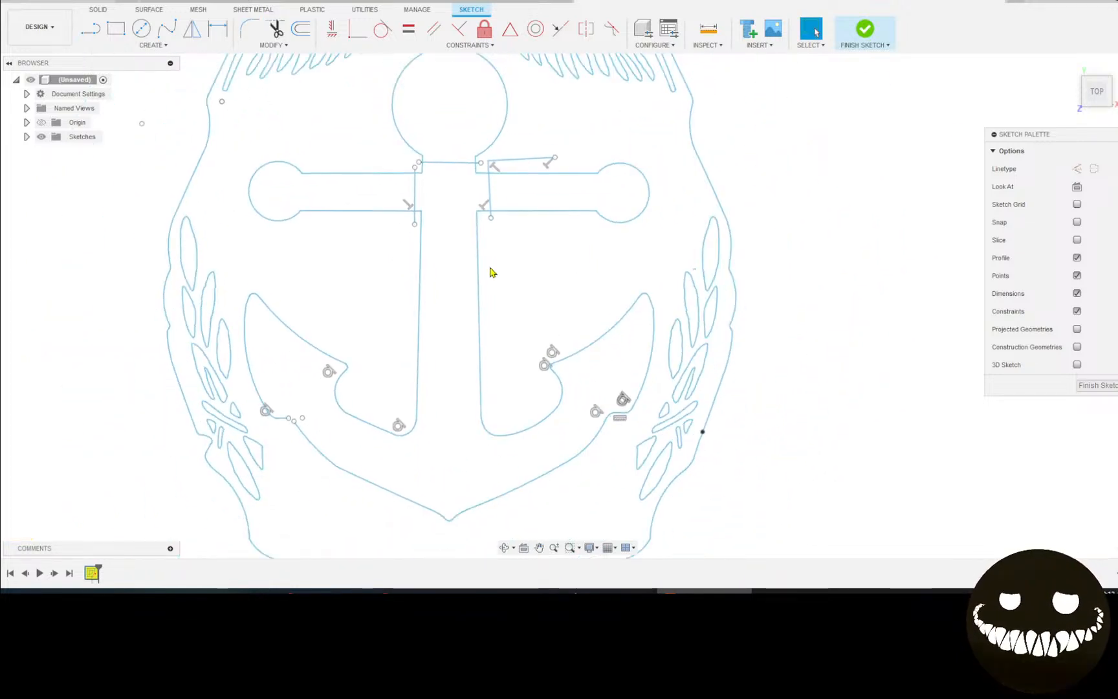
middle_drag(511, 209, 590, 421)
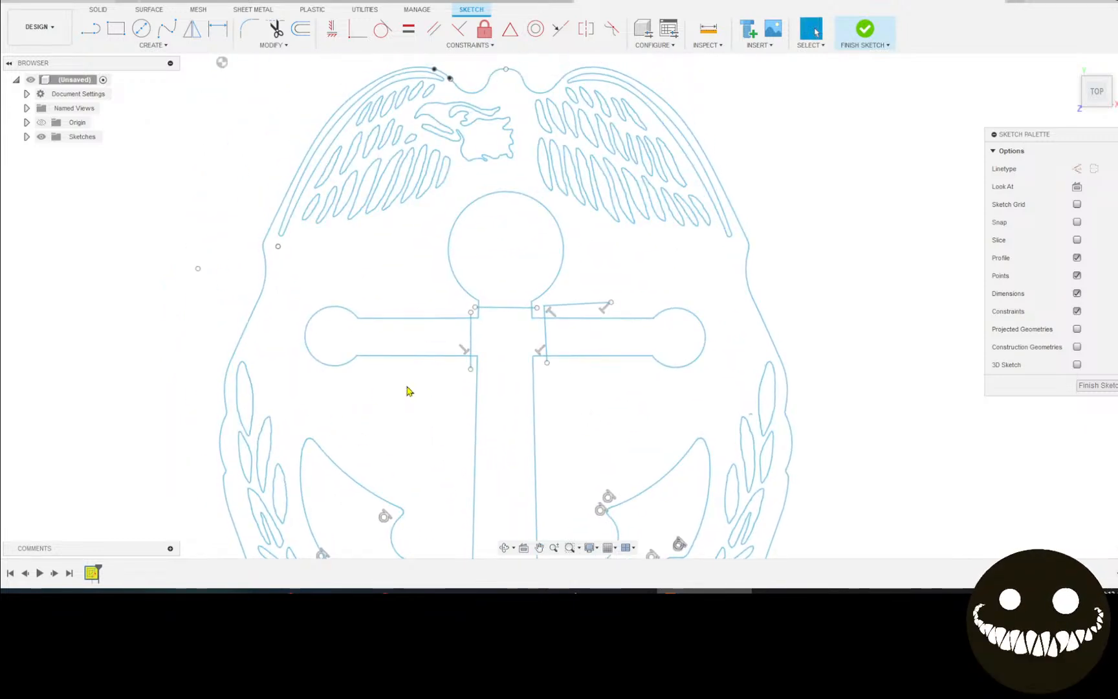
key(ctrl+z)
key(ctrl+z)
key(ctrl+z)
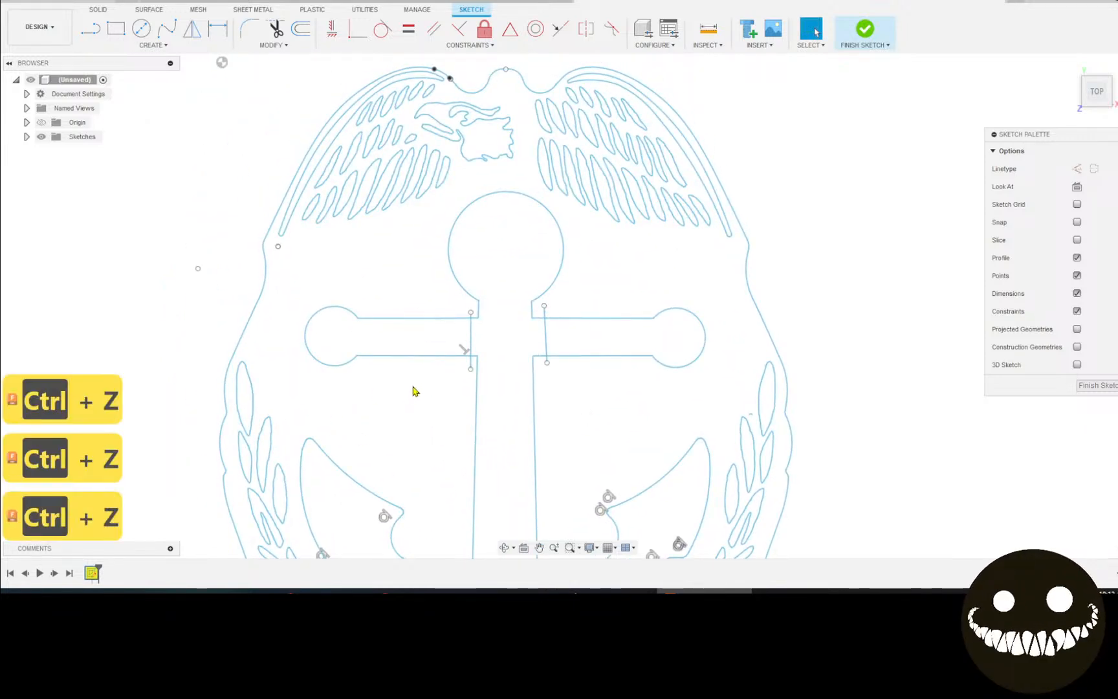
key(ctrl+z)
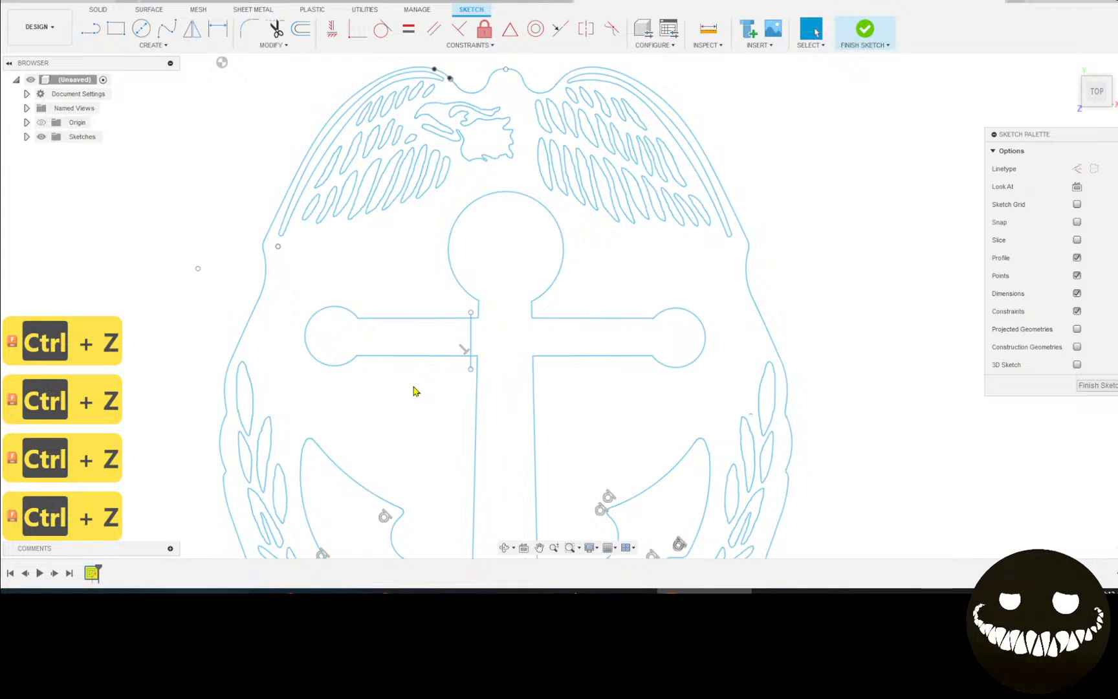
key(ctrl+z)
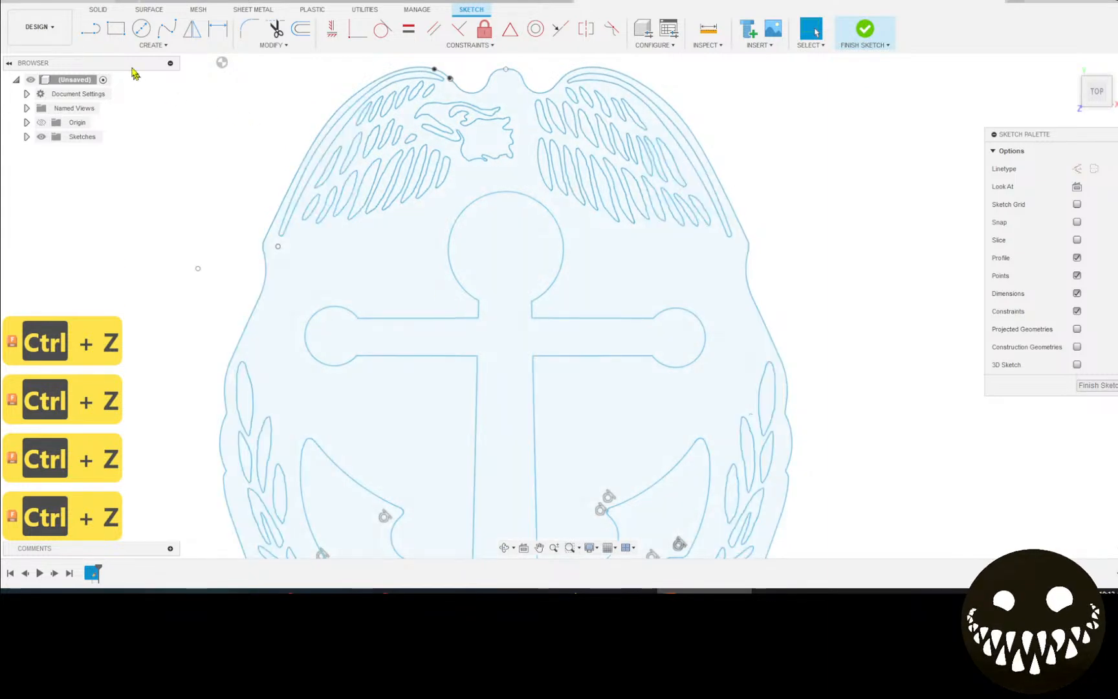
click(90, 28)
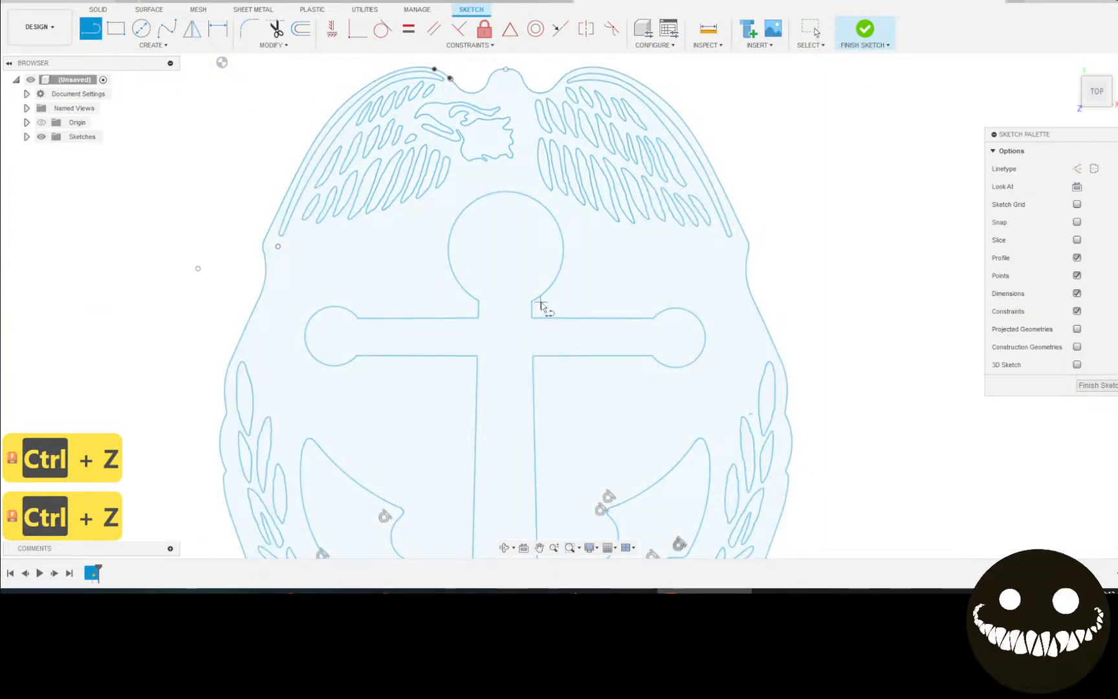
click(546, 304)
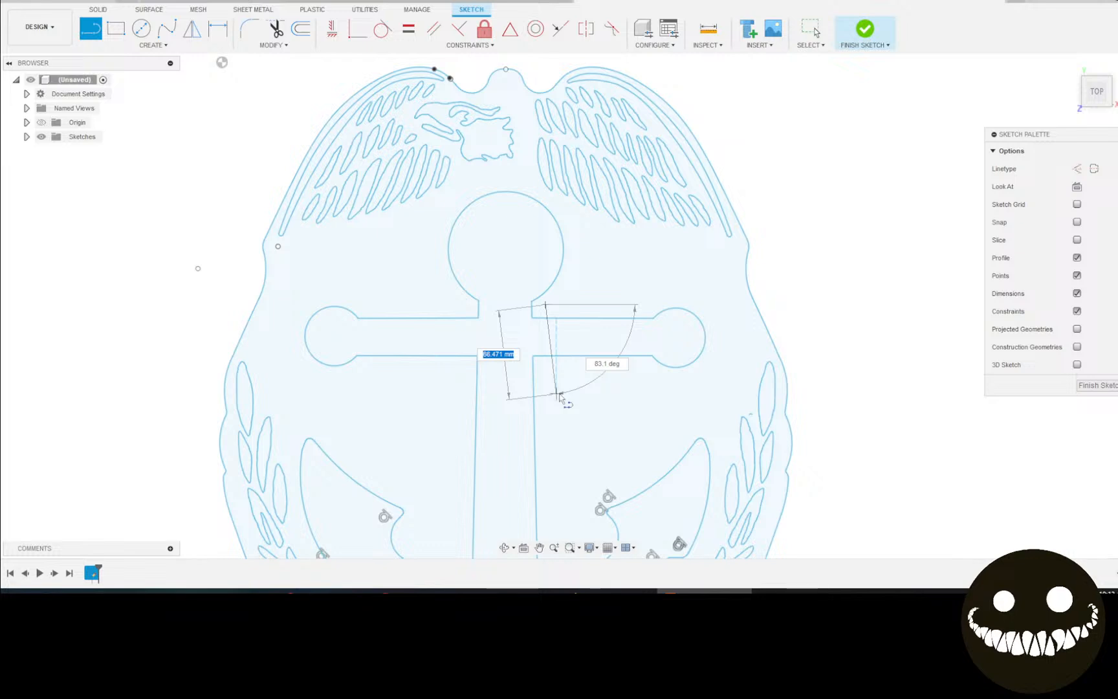
click(556, 393)
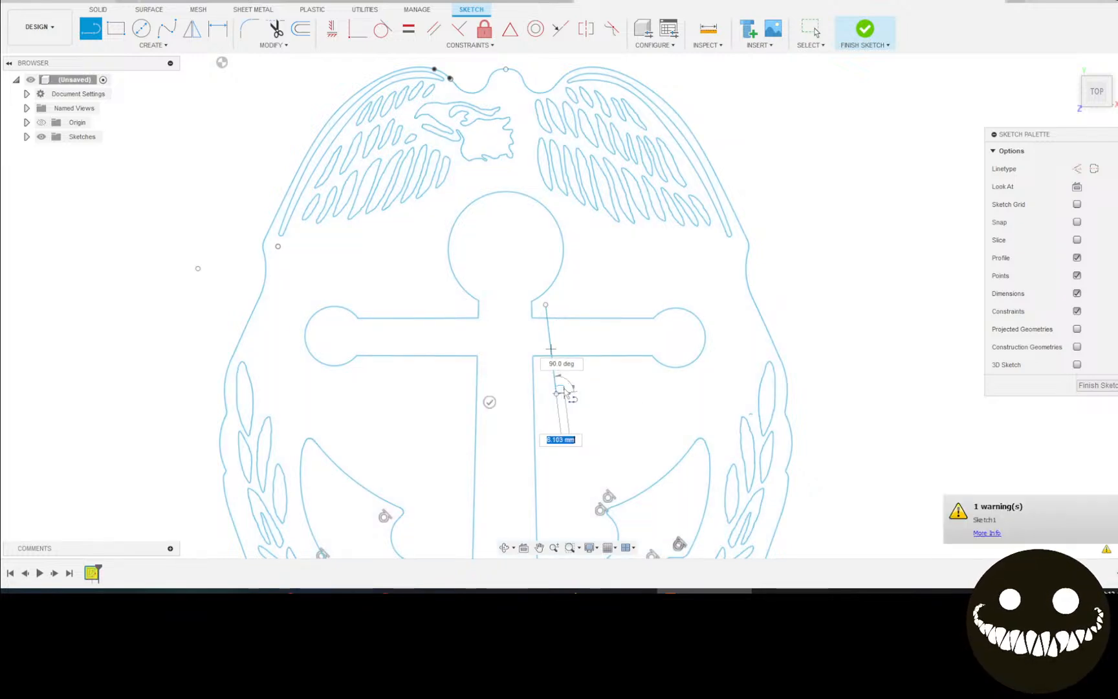
key(Escape)
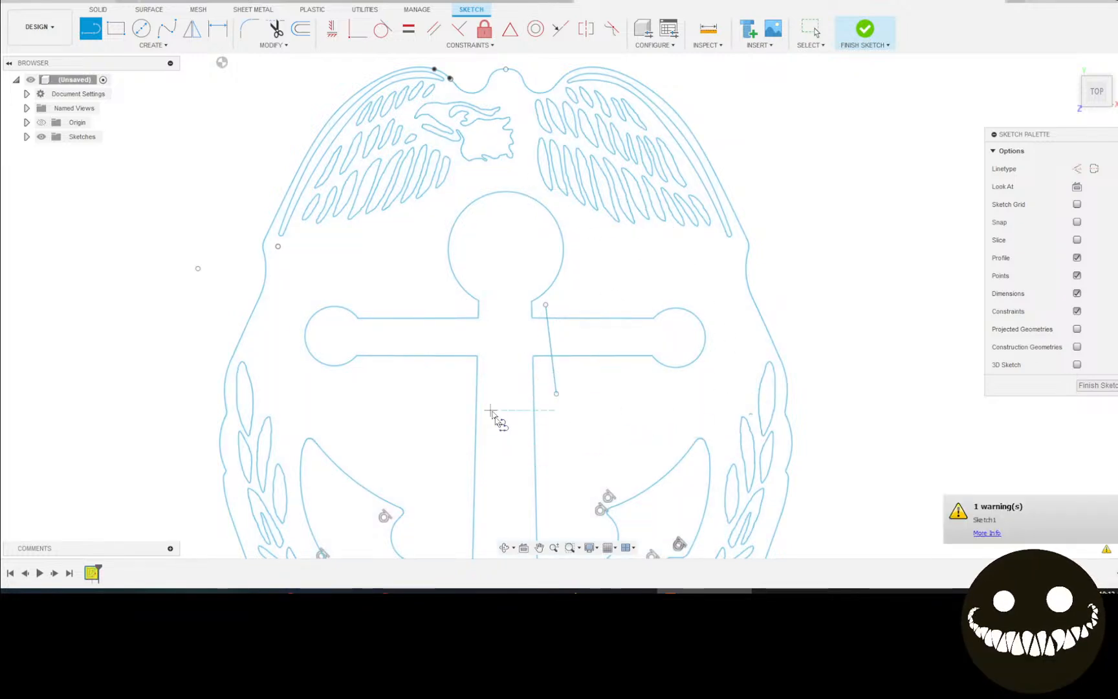
middle_drag(596, 489, 624, 360)
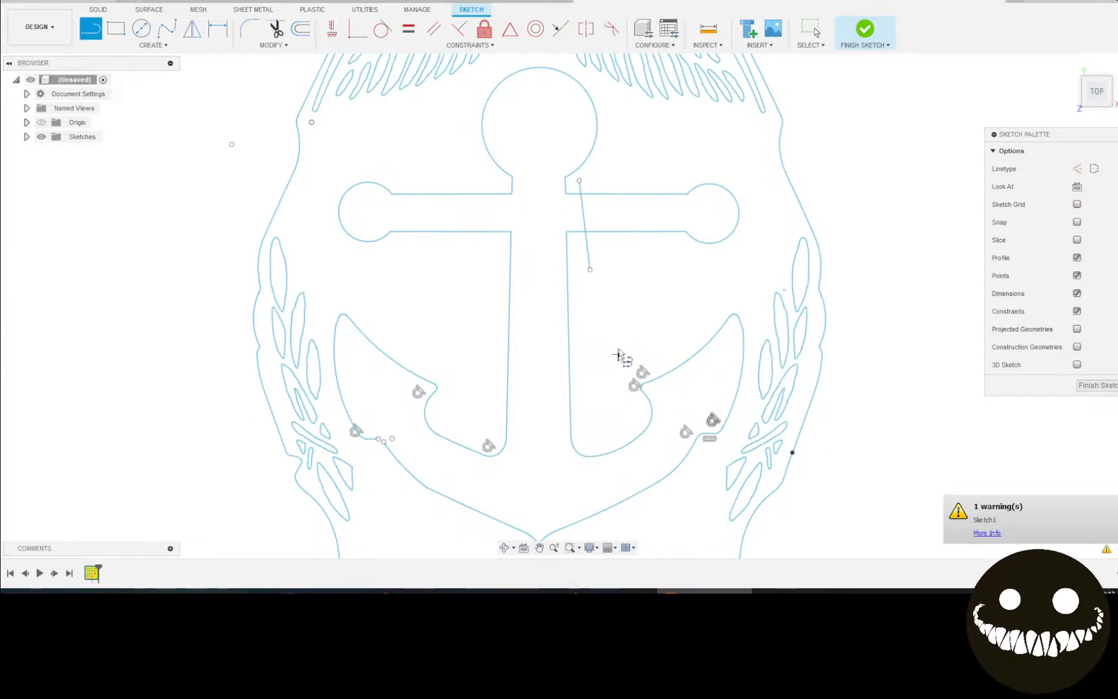
click(482, 181)
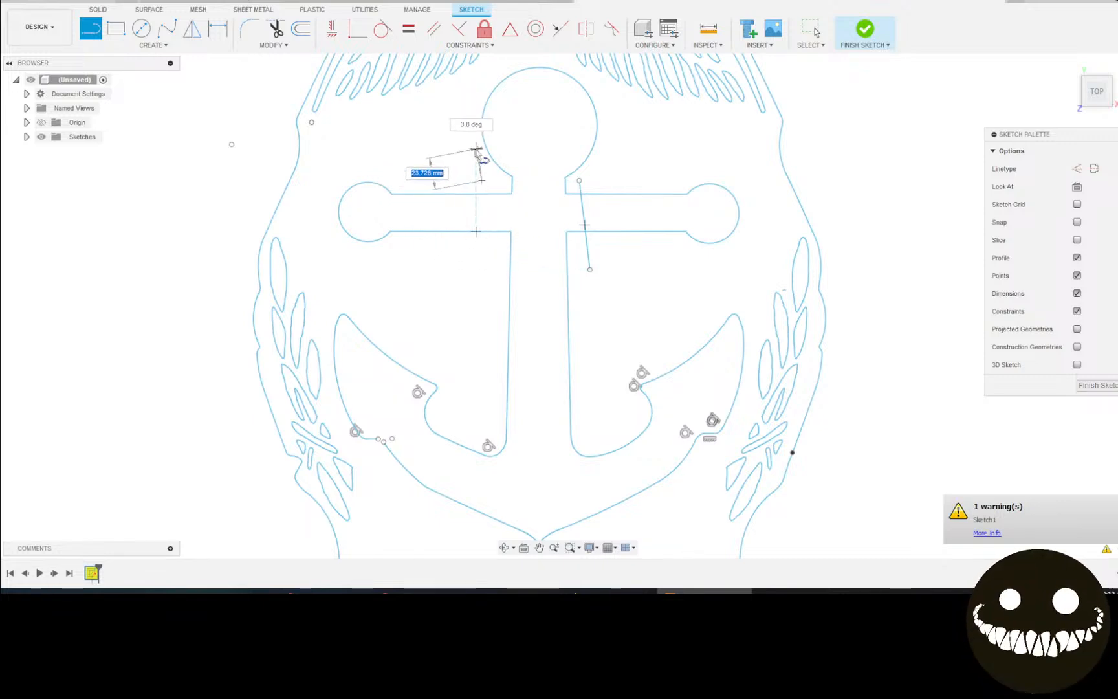
click(480, 266)
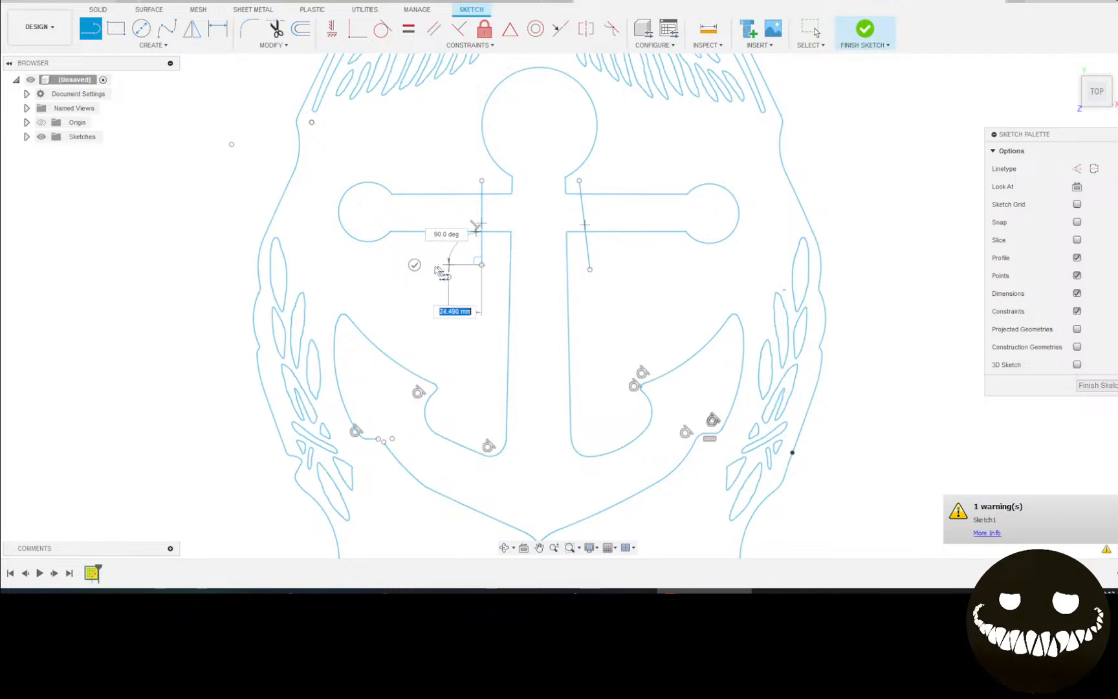
key(Escape)
key(ctrl+z)
key(ctrl+z)
key(ctrl+z)
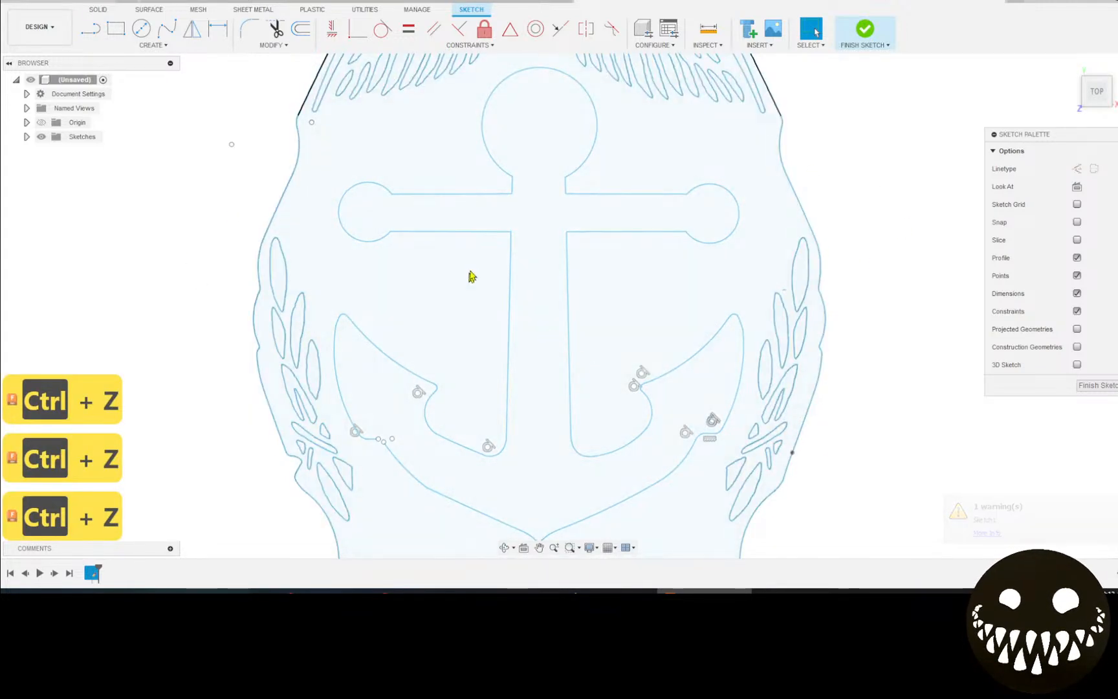
key(ctrl+z)
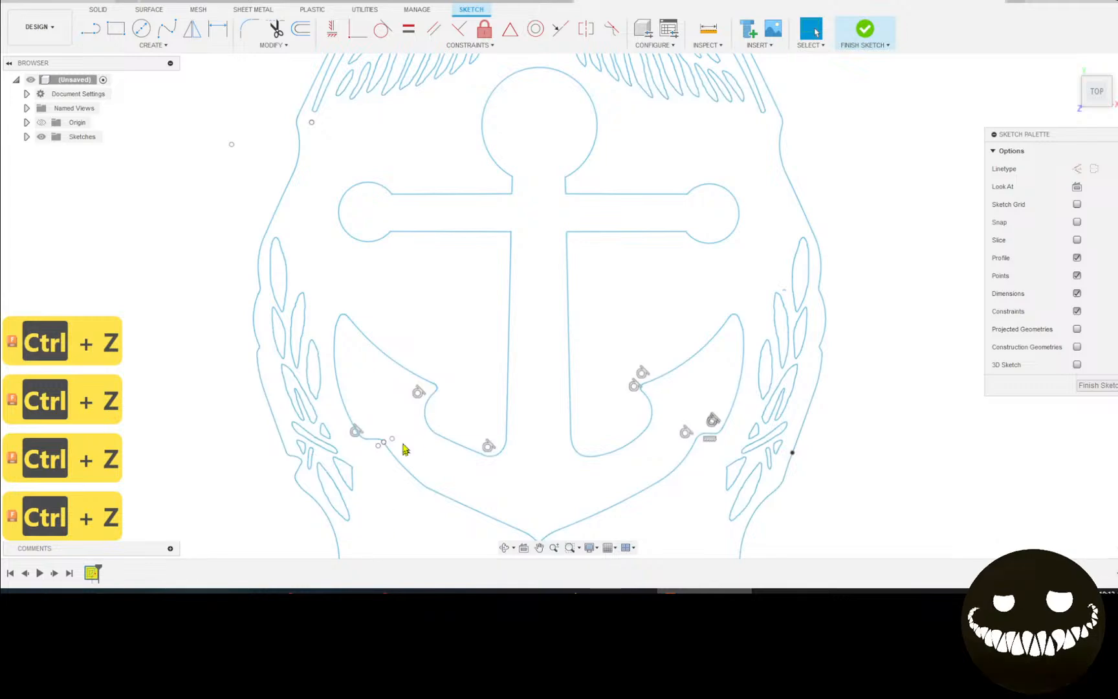
Zoom into the left crossbar arm and select the short segment on its top edge.
scroll(388, 456, up, 1)
scroll(479, 353, up, 1)
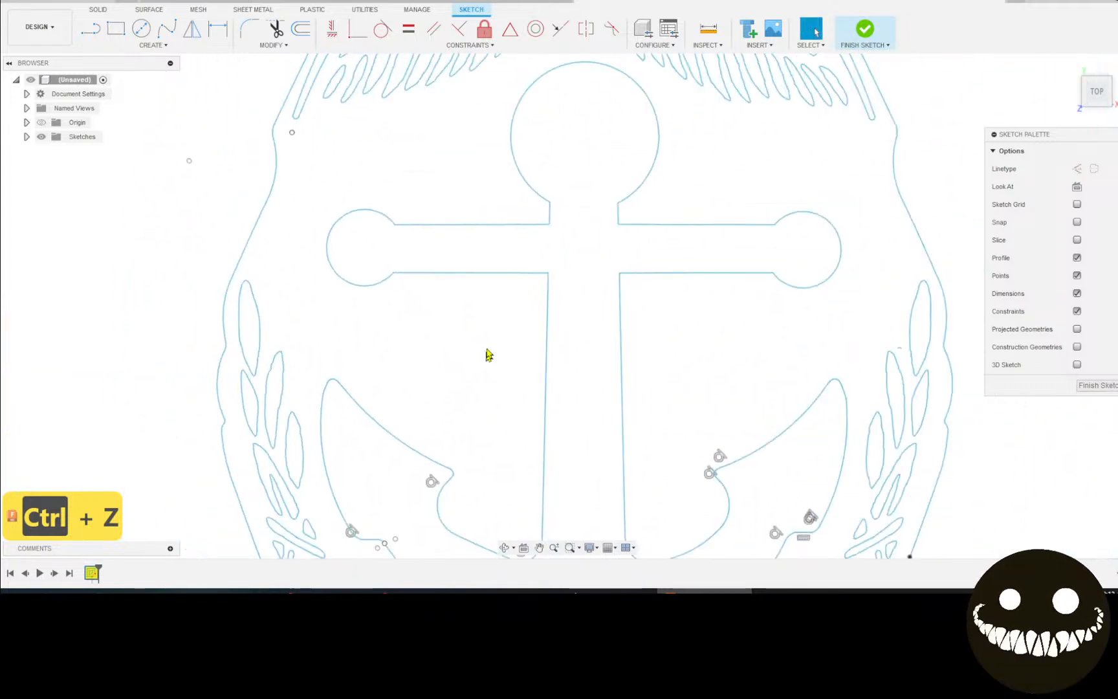
scroll(425, 263, up, 1)
scroll(429, 250, up, 1)
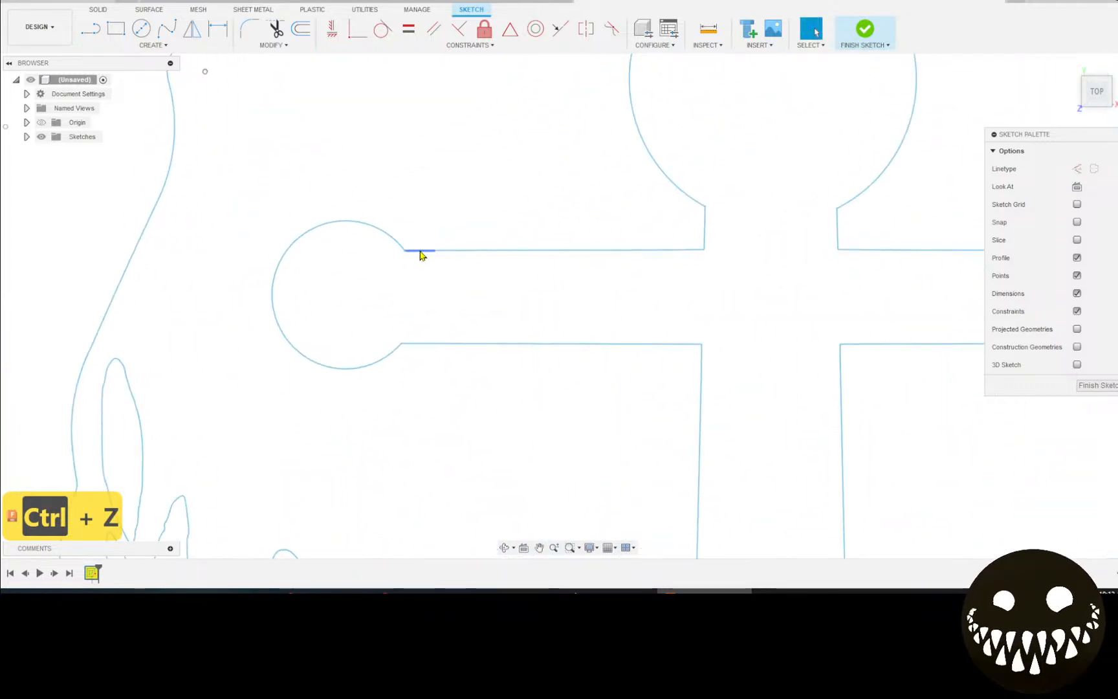
click(421, 251)
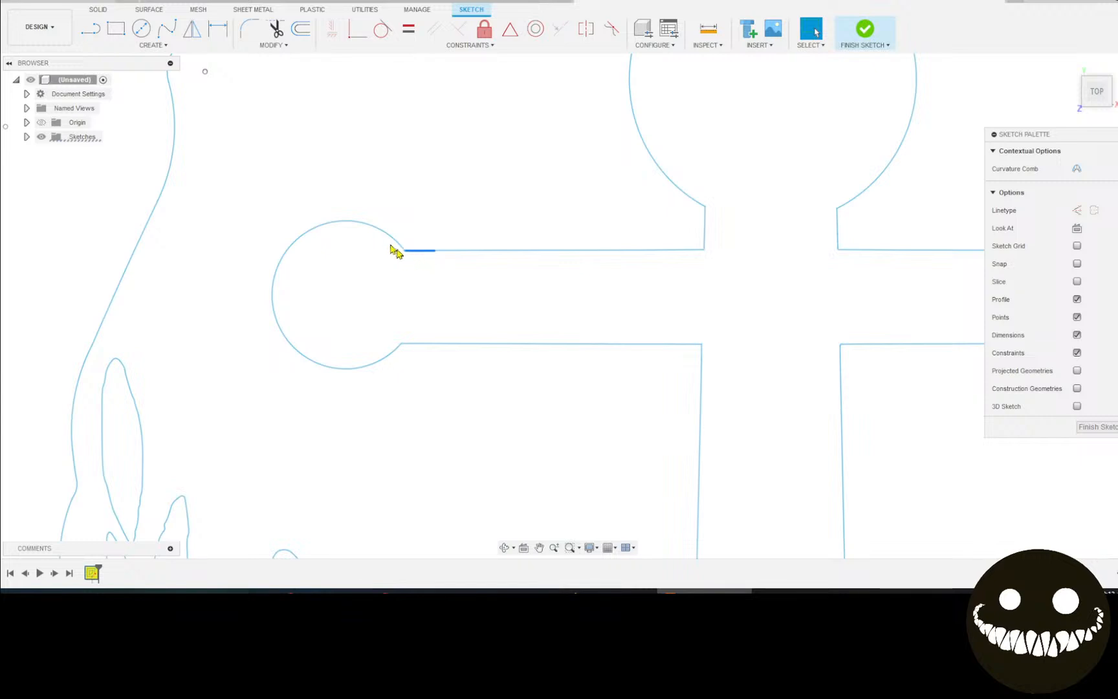
scroll(427, 247, up, 4)
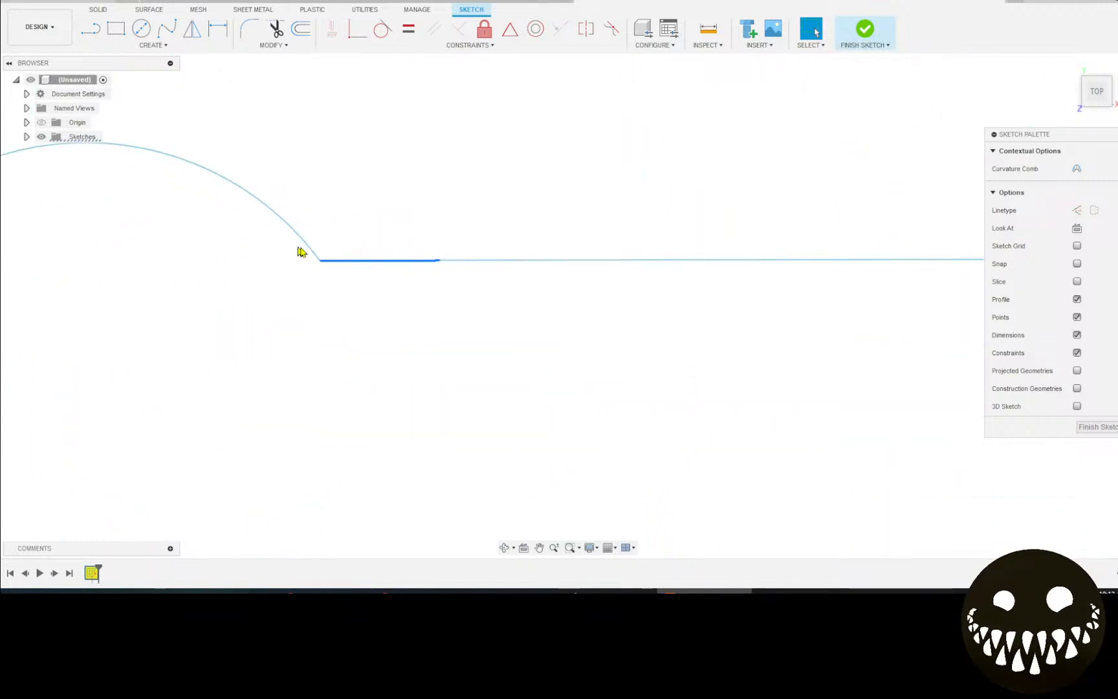
mouse_move(312, 261)
mouse_down()
mouse_move(342, 277)
mouse_move(327, 262)
mouse_up()
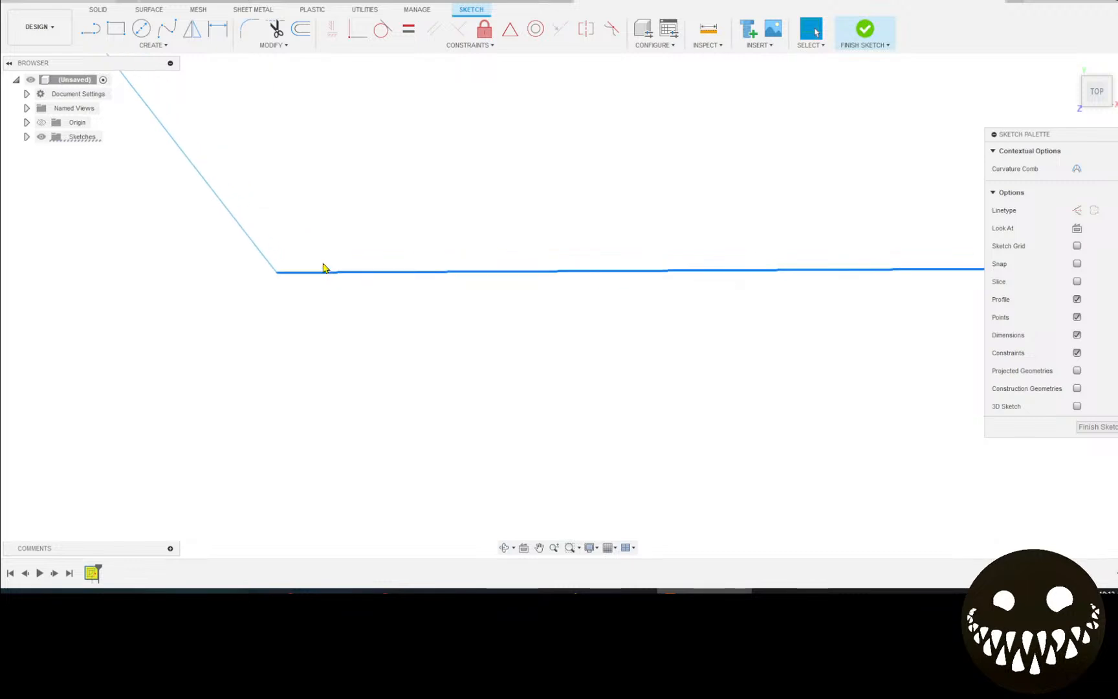
mouse_move(320, 273)
middle_down()
mouse_move(365, 303)
mouse_move(481, 207)
mouse_move(80, 327)
mouse_move(81, 279)
middle_up()
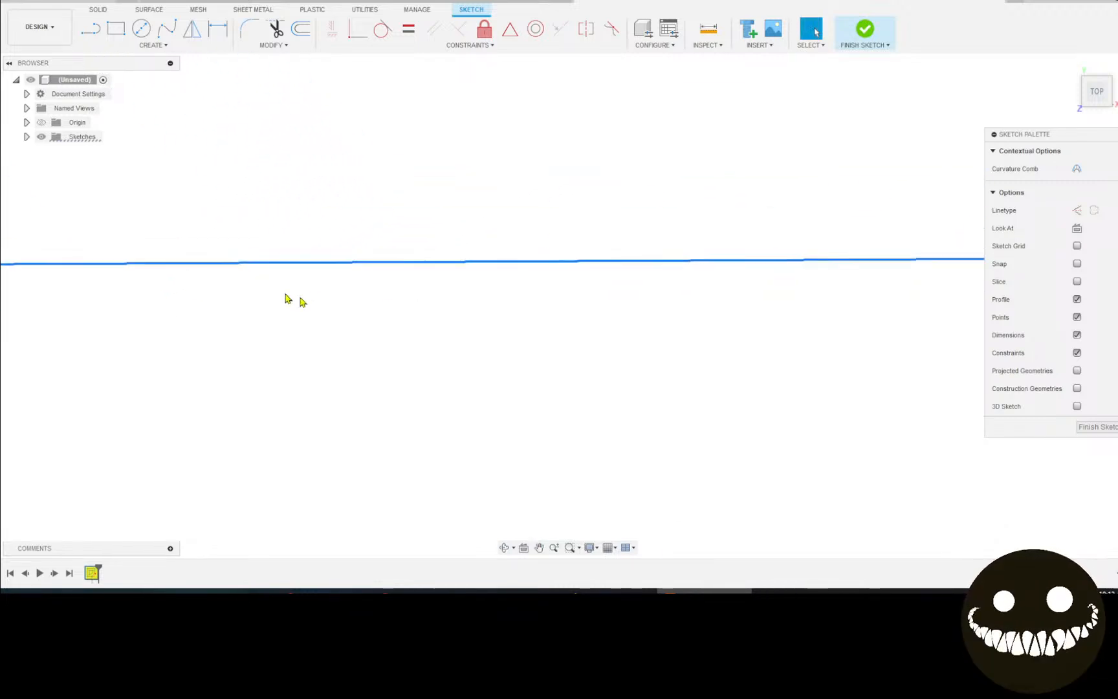
mouse_move(287, 300)
middle_down()
mouse_move(579, 379)
mouse_move(579, 370)
middle_up()
middle_drag(87, 357, 88, 235)
Delete the short segment joining the left crossbar circle to the crossbar's top edge.
click(813, 30)
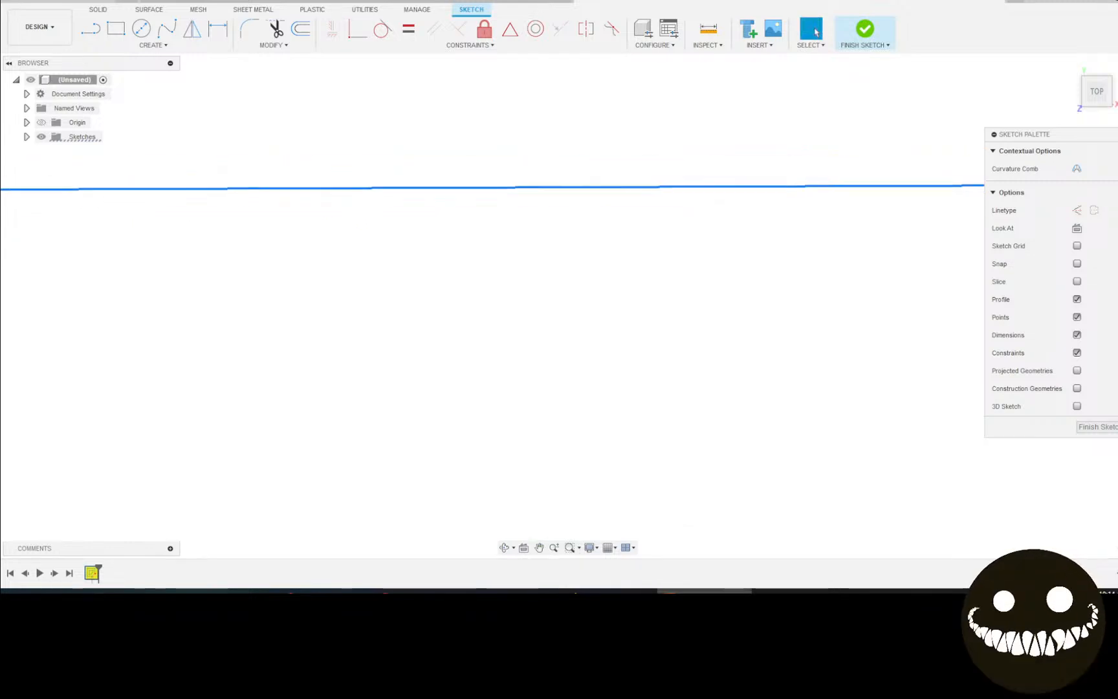
scroll(564, 357, down, 4)
scroll(806, 391, down, 3)
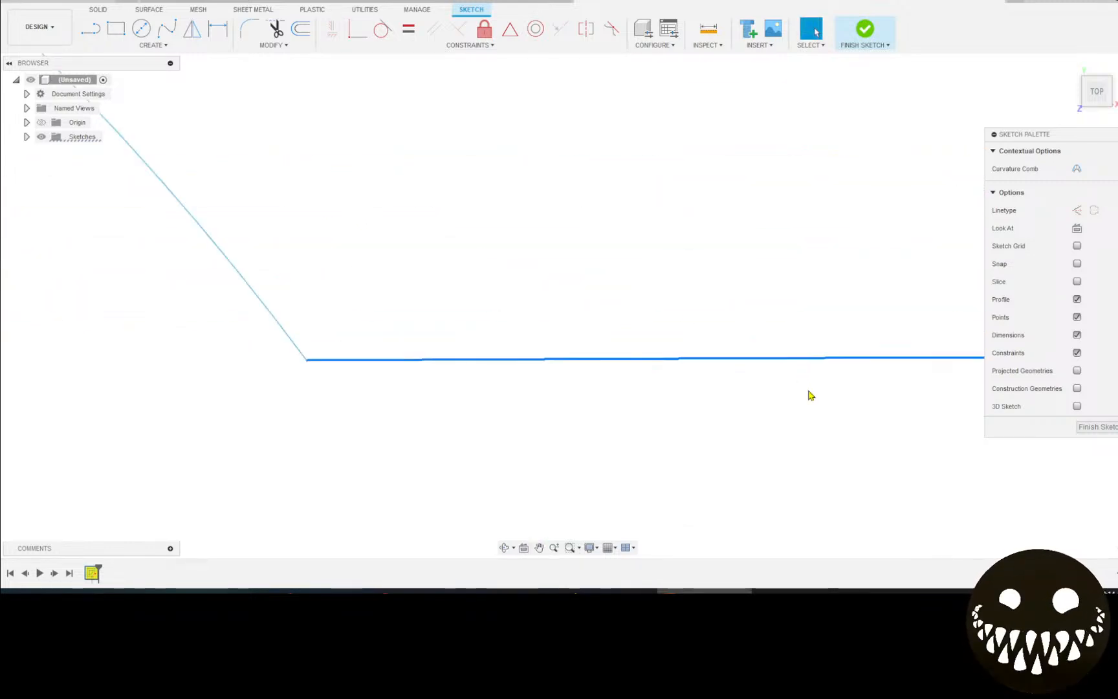
scroll(75, 397, up, 5)
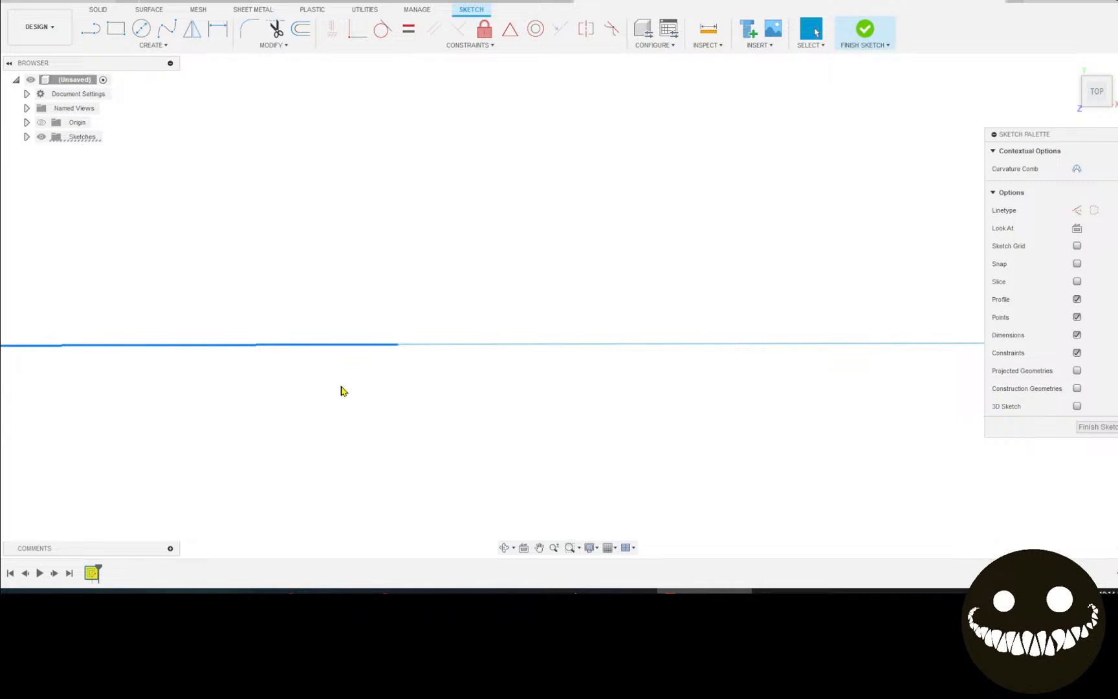
scroll(324, 394, up, 5)
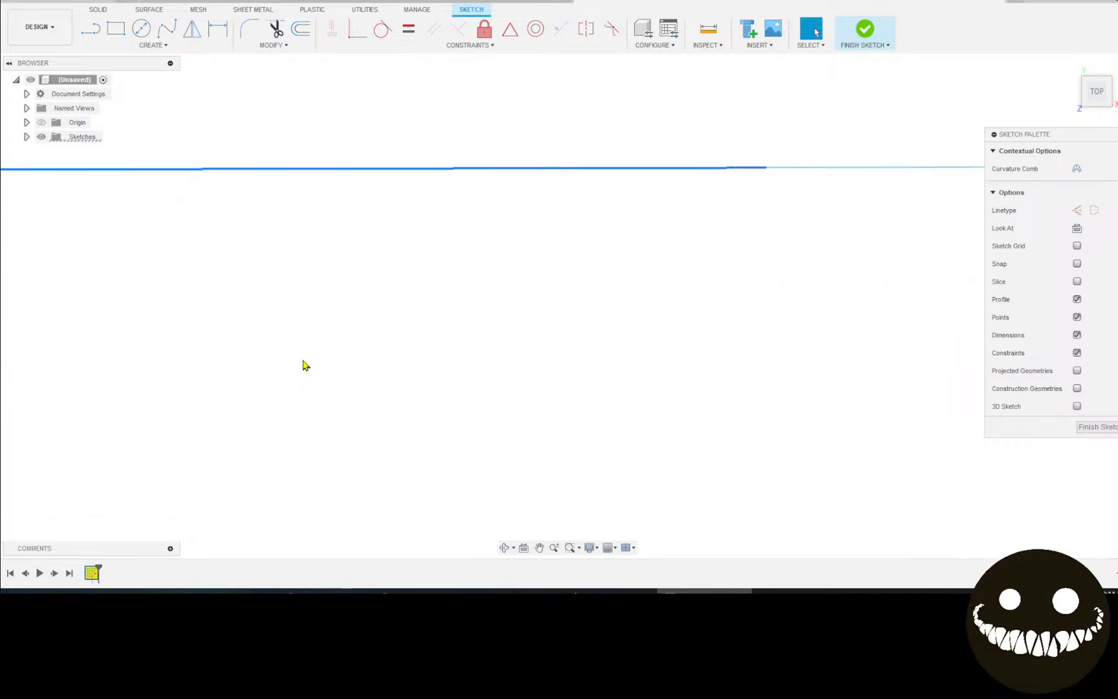
scroll(306, 359, down, 2)
scroll(307, 356, down, 2)
key(Delete)
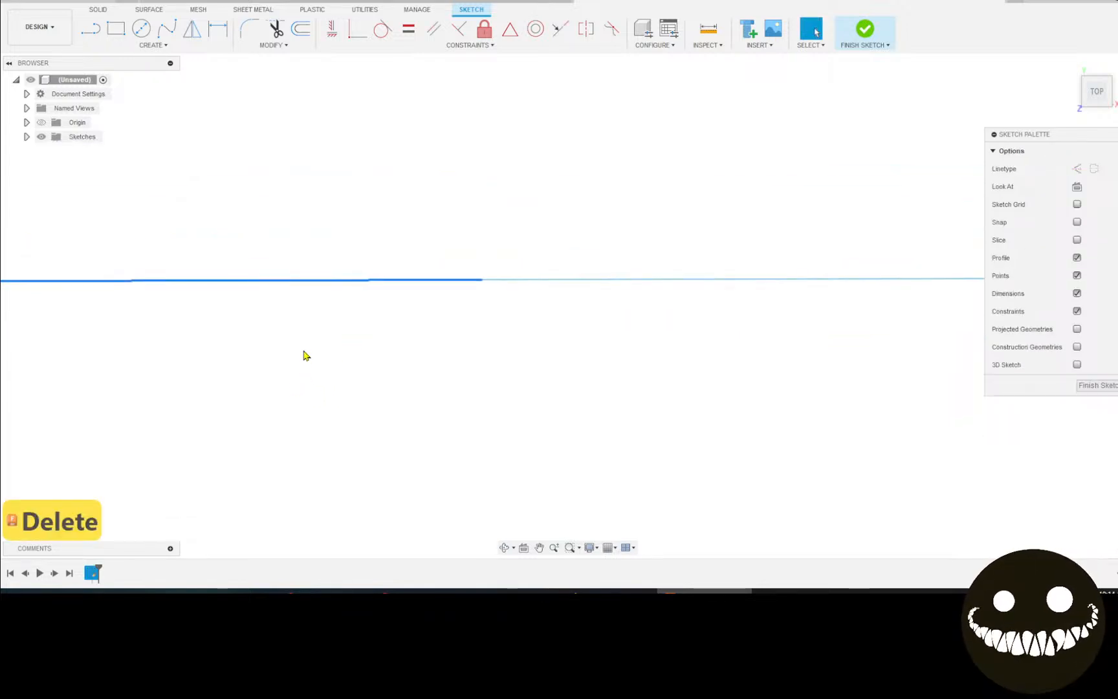
scroll(301, 359, down, 6)
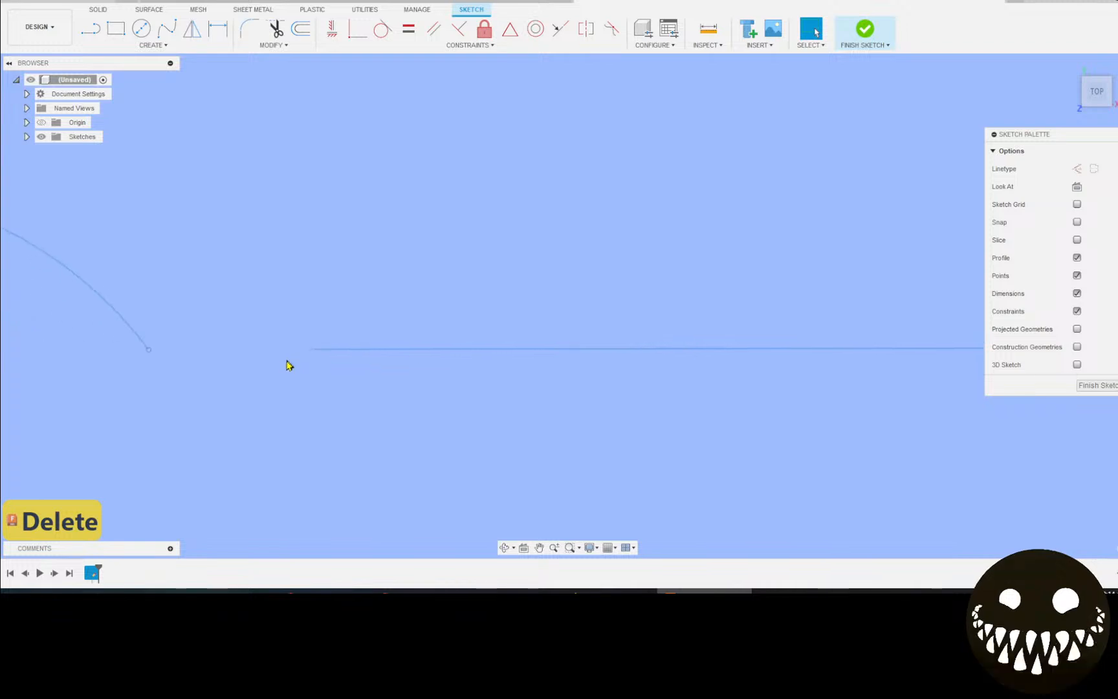
scroll(239, 335, down, 6)
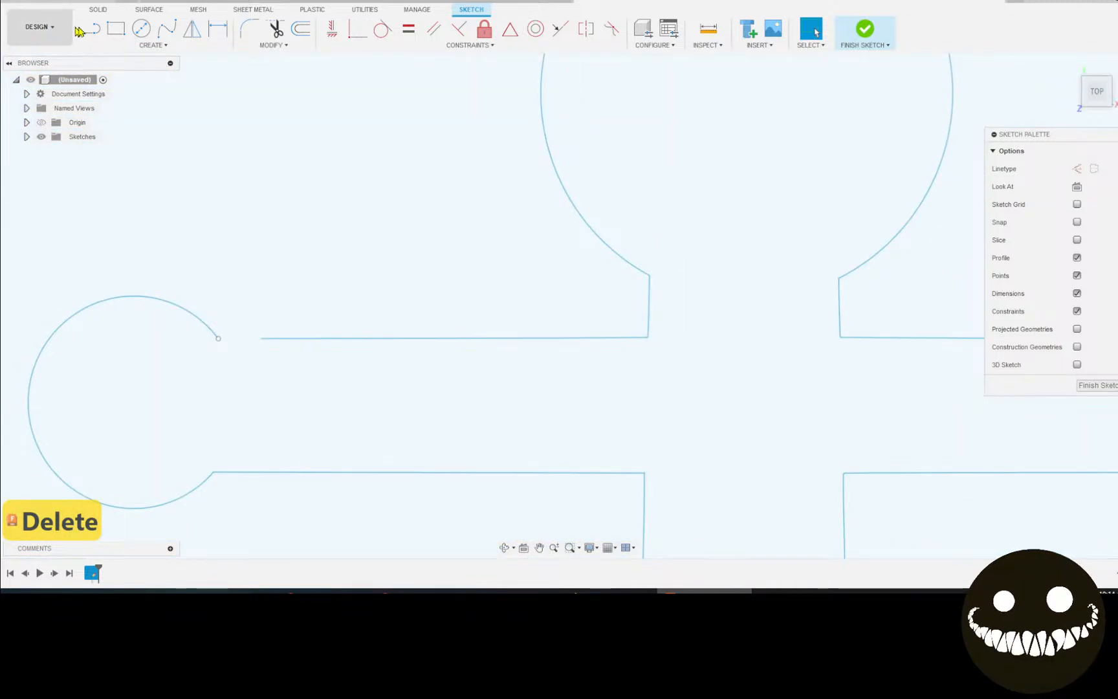
Draw a line along the crossbar's top edge to close the gap at the left arc.
click(94, 30)
click(218, 338)
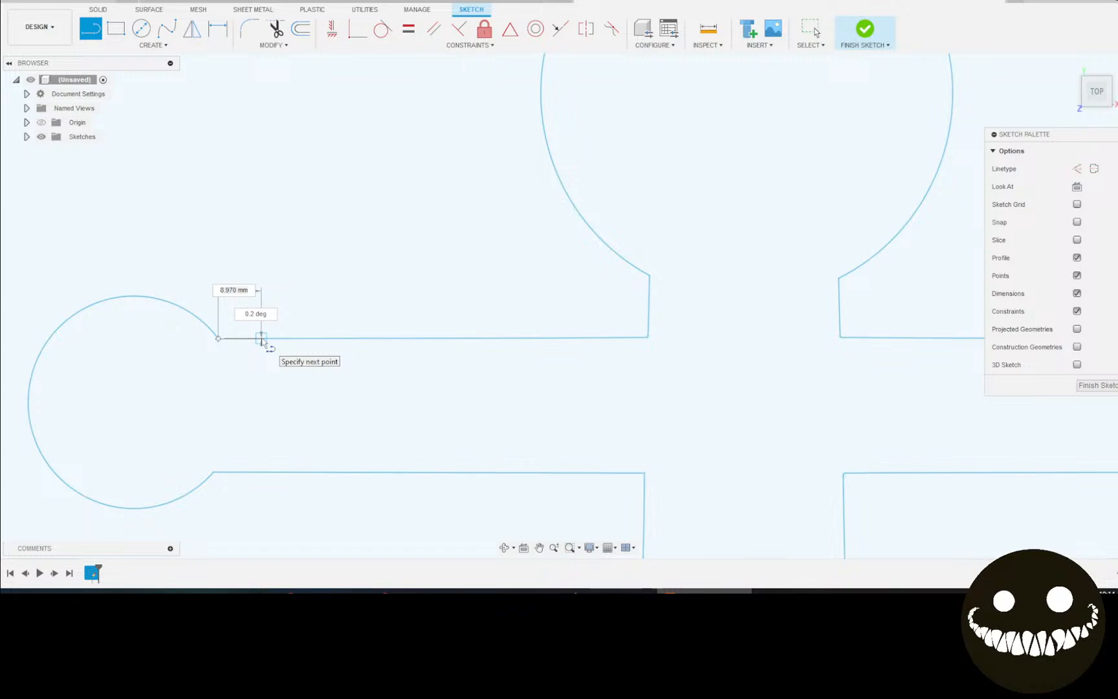
click(261, 338)
scroll(501, 282, down, 2)
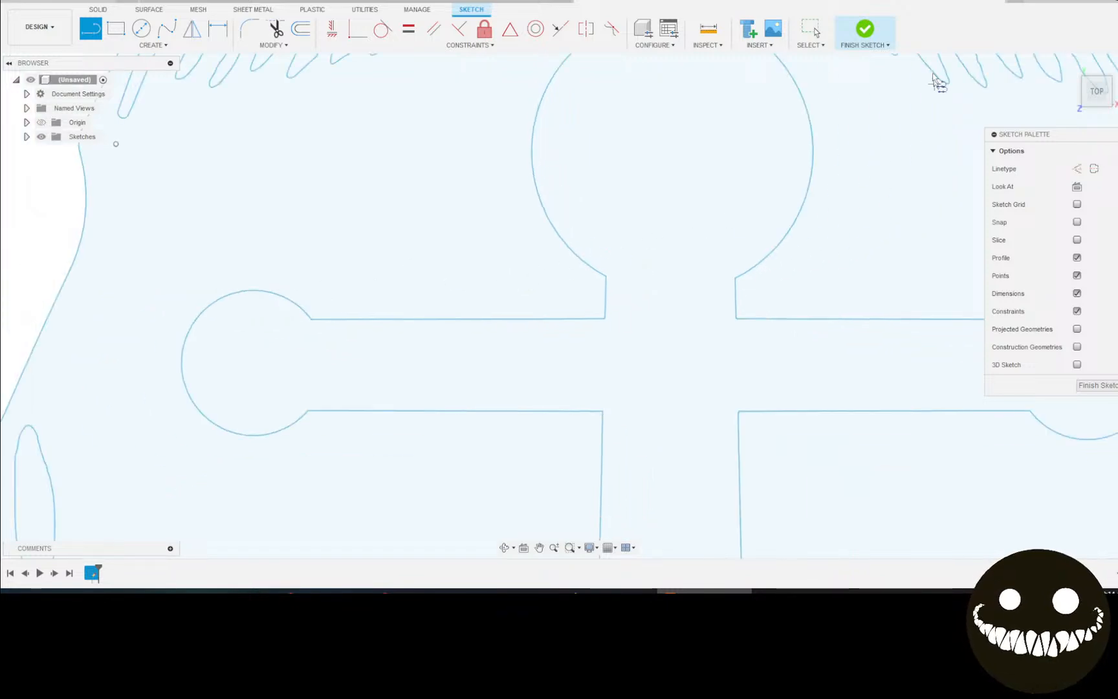
click(817, 28)
scroll(883, 219, down, 6)
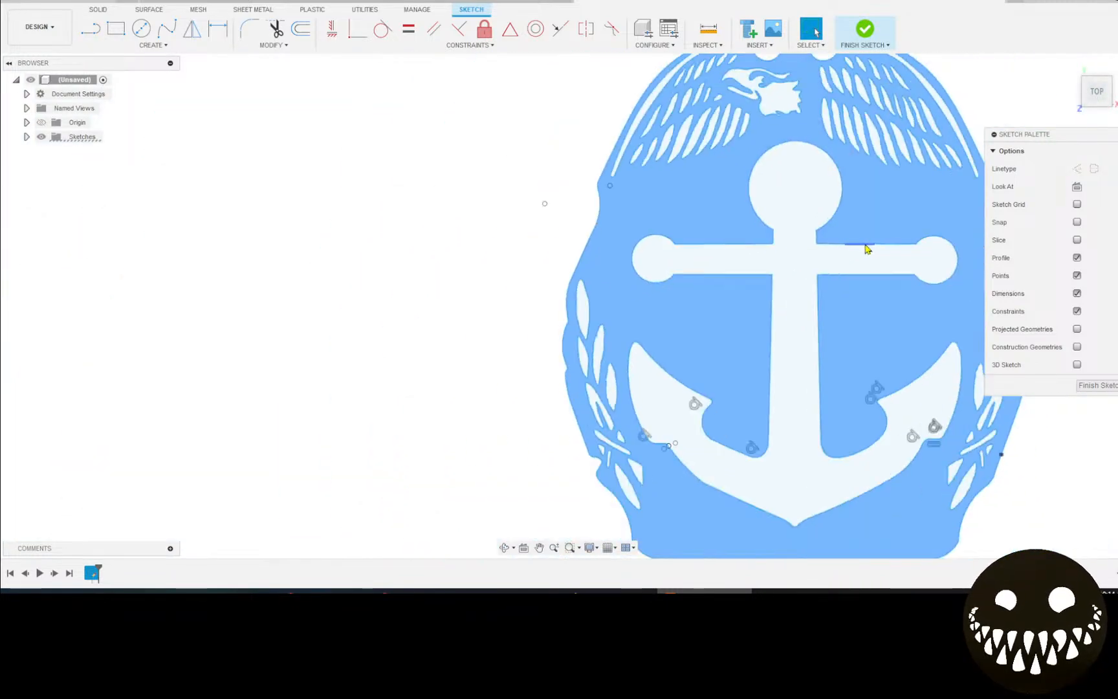
Nudge a corner point of the badge's lower outline slightly into place.
mouse_move(868, 249)
middle_down()
mouse_move(818, 309)
mouse_move(475, 309)
middle_up()
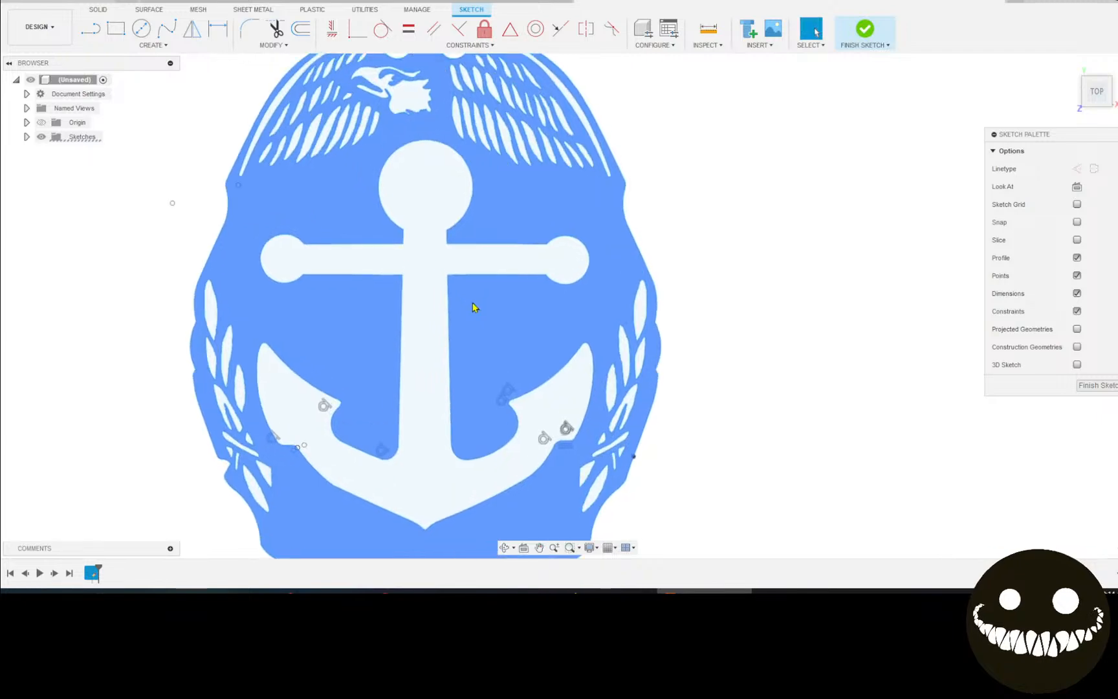
scroll(465, 322, down, 2)
scroll(190, 432, down, 2)
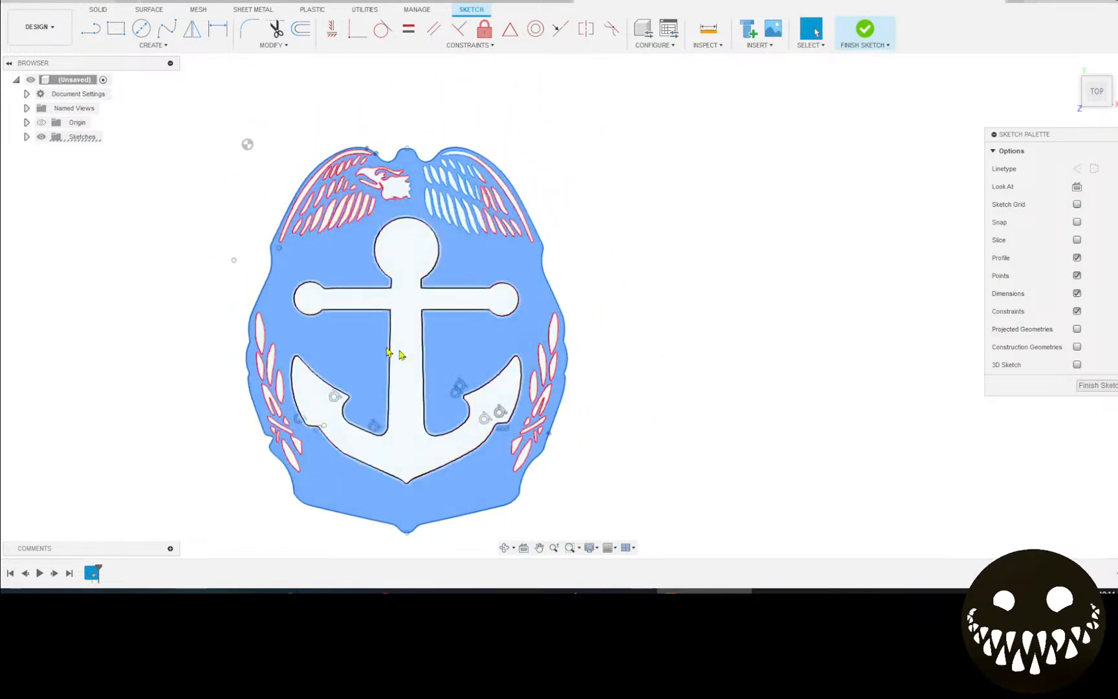
scroll(259, 312, up, 10)
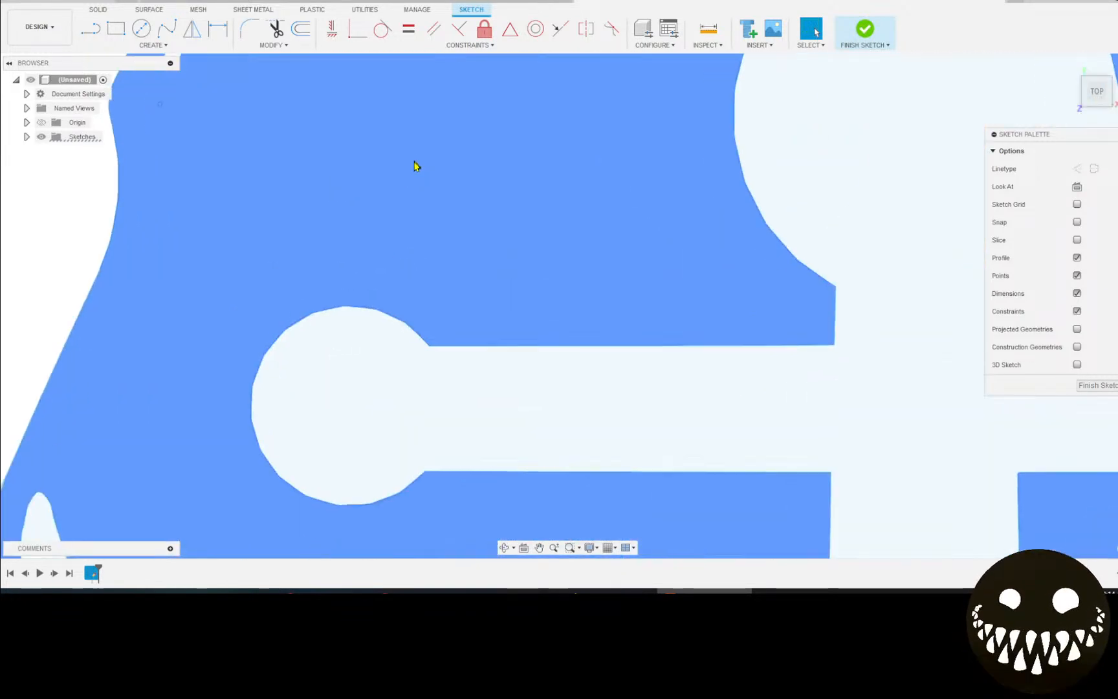
scroll(456, 240, up, 8)
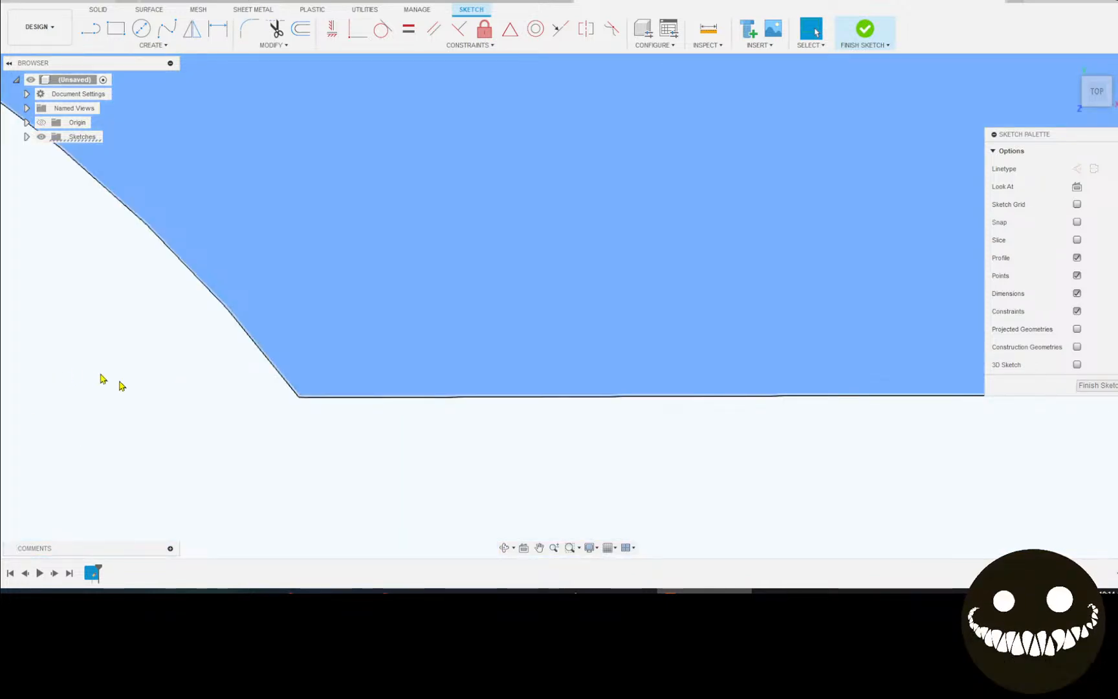
scroll(292, 402, up, 5)
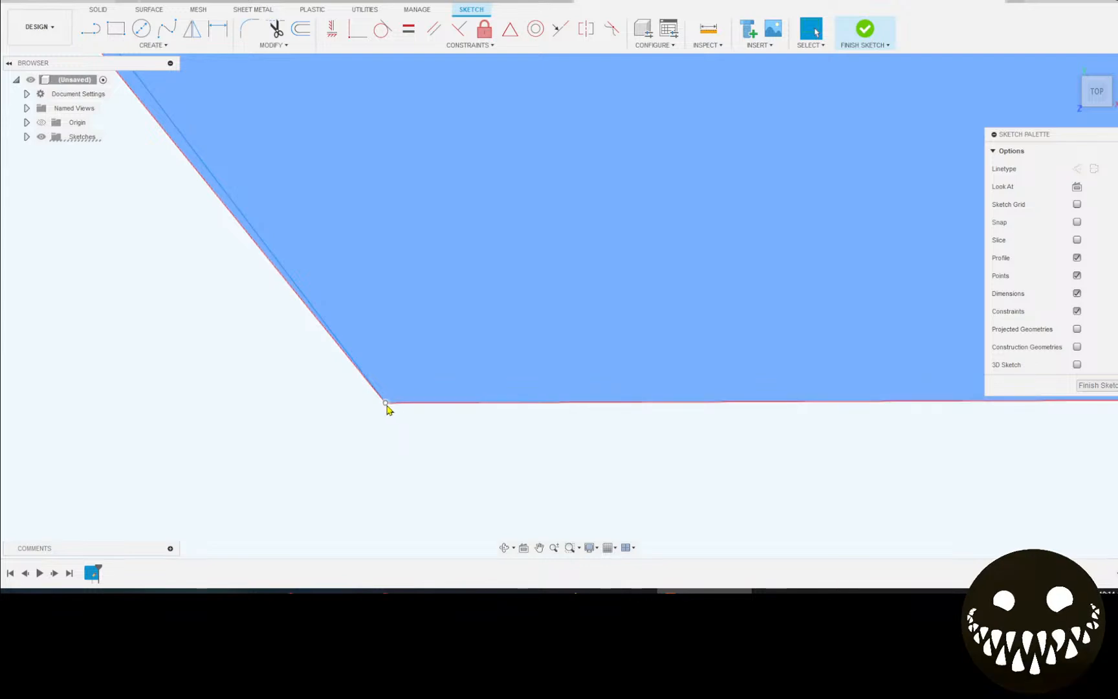
mouse_move(384, 408)
mouse_down()
mouse_move(425, 399)
mouse_move(591, 257)
mouse_move(507, 367)
mouse_move(518, 375)
mouse_up()
scroll(542, 402, down, 5)
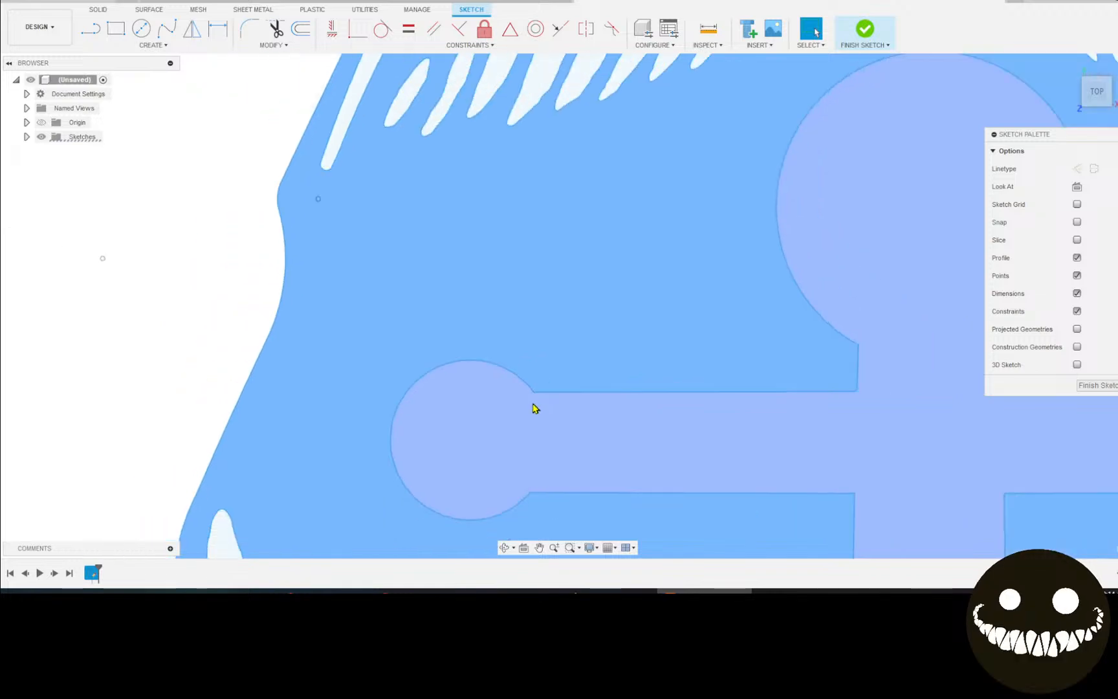
Zoom back out and recentre so the whole badge fits the view.
middle_drag(532, 407, 360, 351)
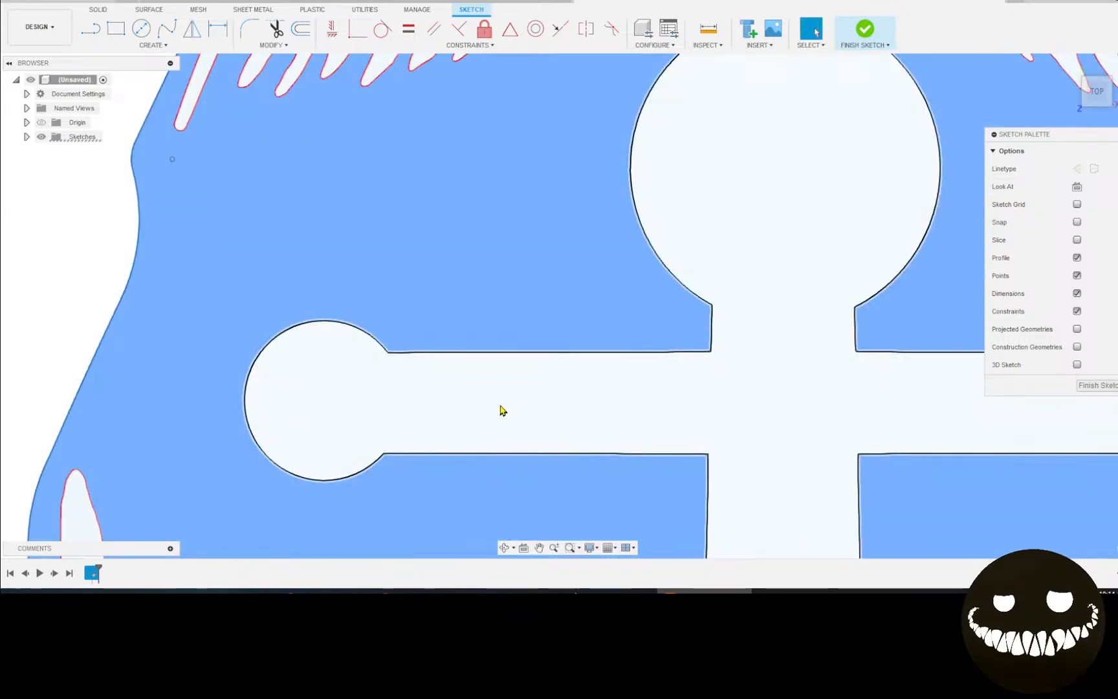
scroll(501, 410, down, 5)
scroll(347, 372, up, 2)
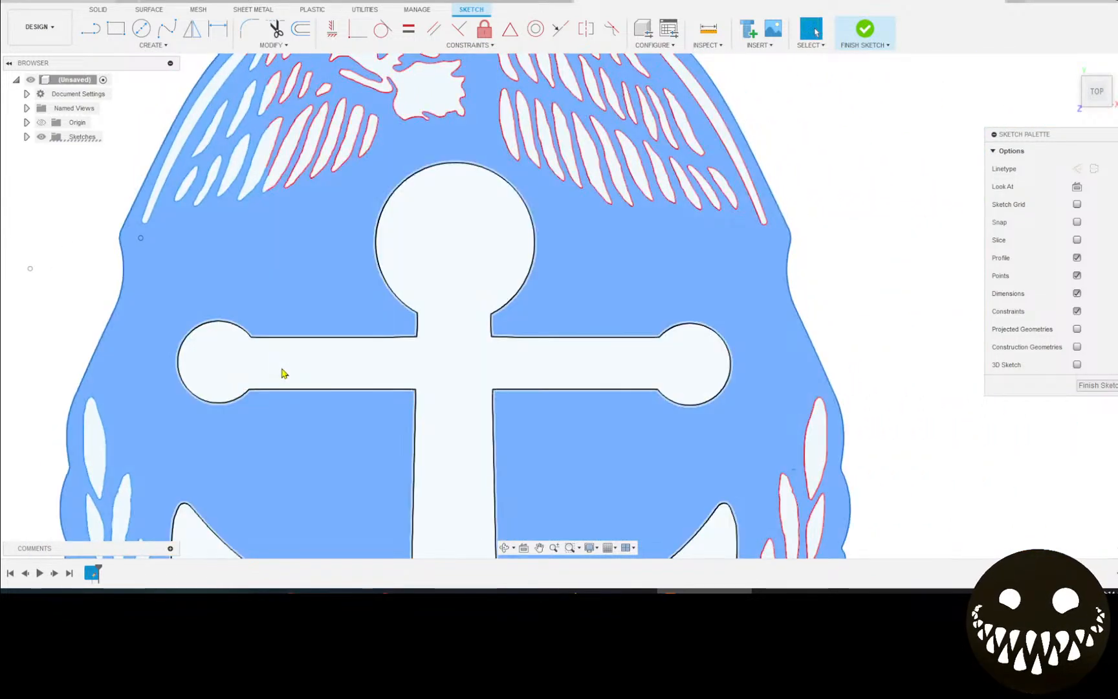
scroll(283, 373, down, 3)
scroll(549, 425, up, 1)
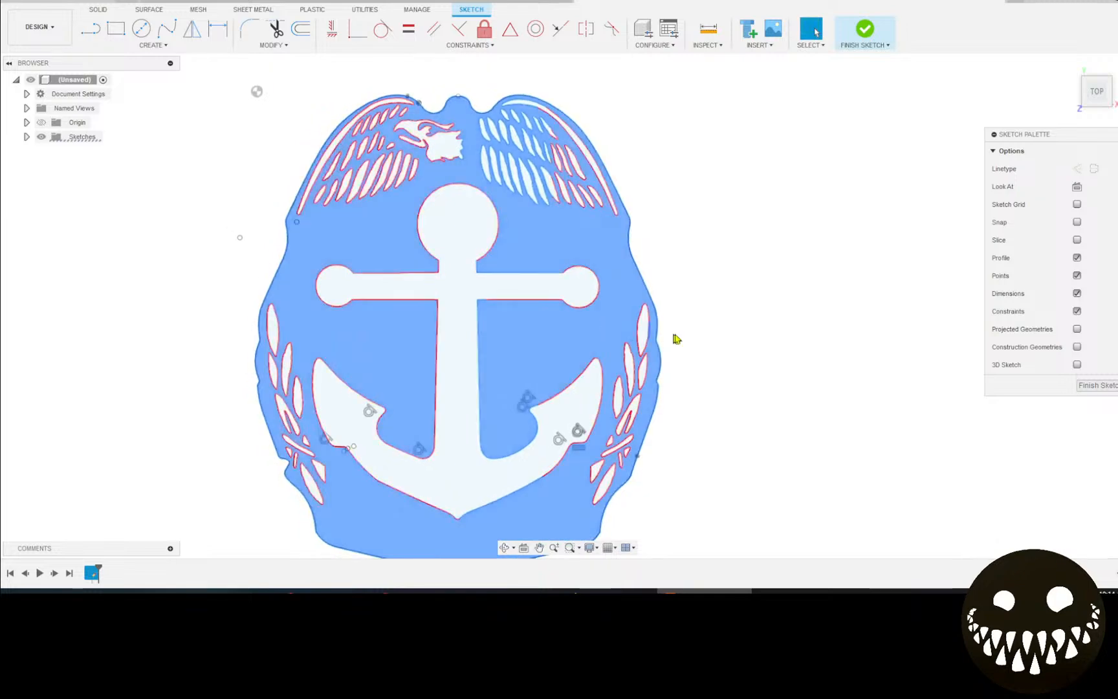
scroll(673, 324, up, 1)
scroll(674, 324, down, 2)
scroll(669, 315, up, 1)
scroll(669, 314, up, 1)
middle_drag(669, 314, 658, 333)
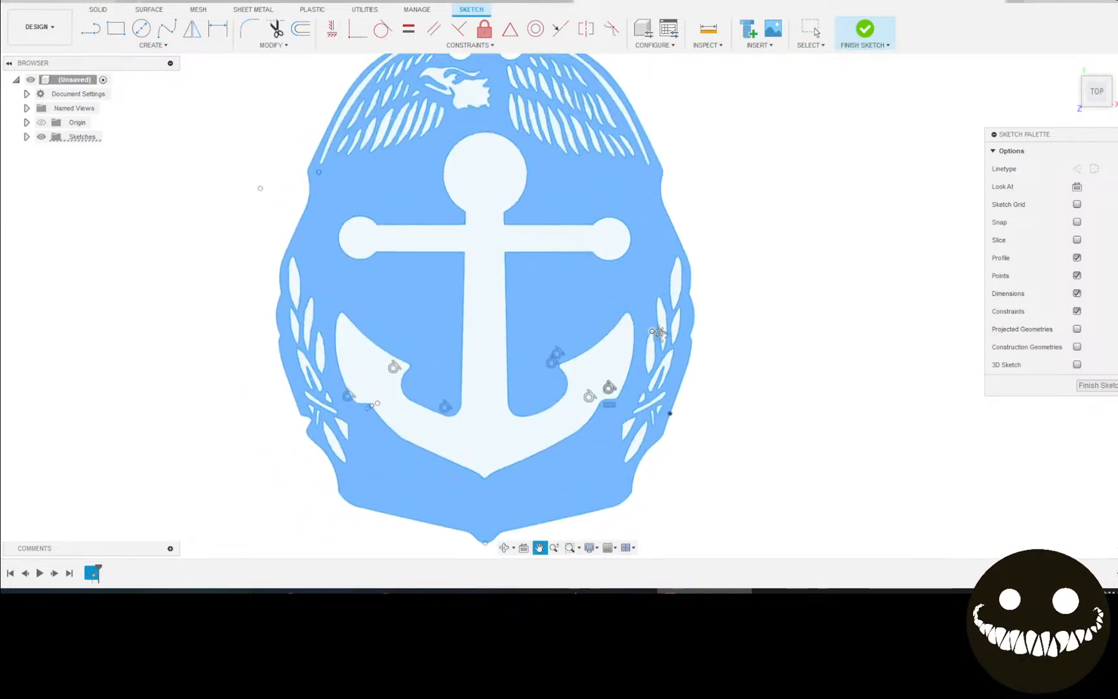
scroll(658, 332, down, 3)
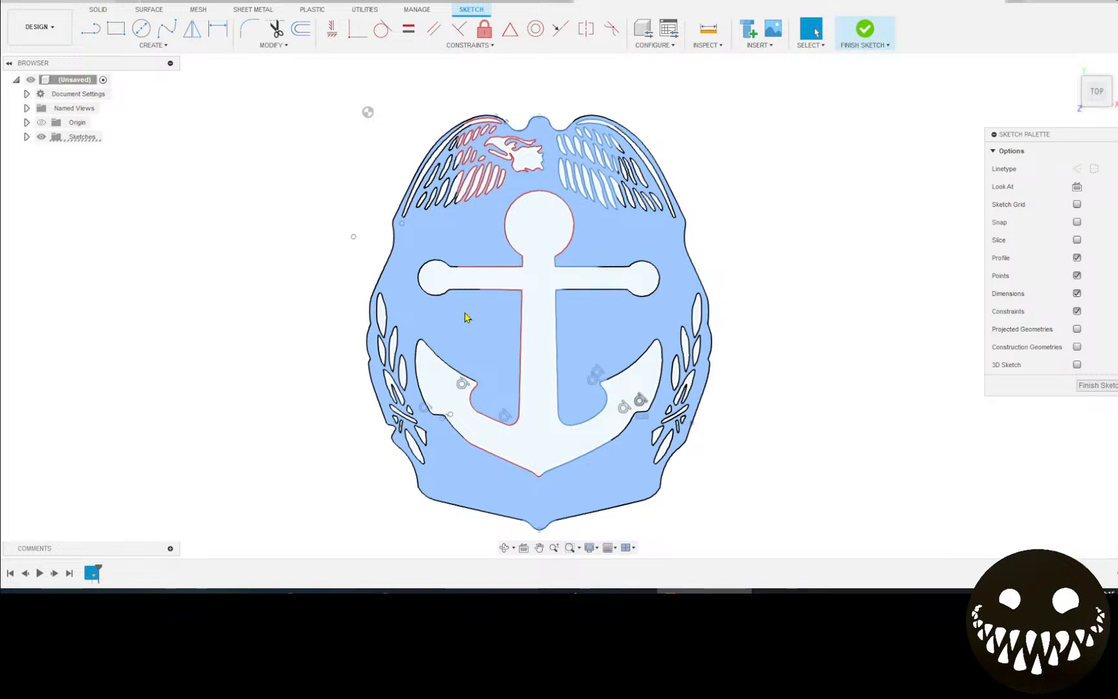
Extrude the badge profile around the anchor as a new body 0.075 mm thick.
key(e)
click(464, 317)
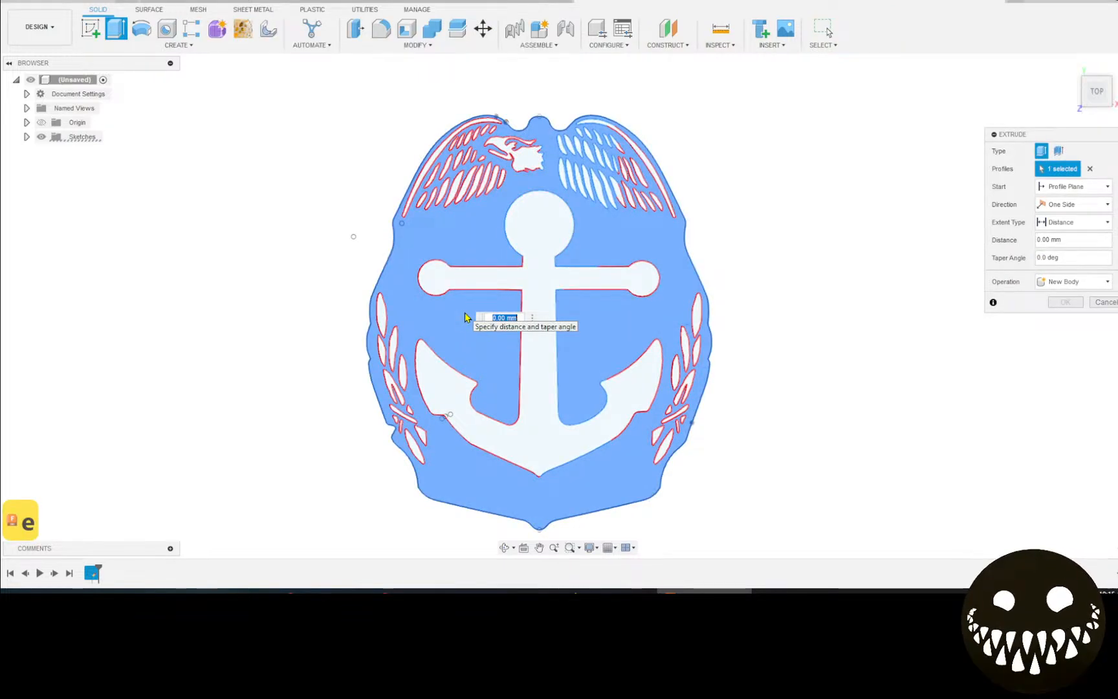
text(.09)
key(BackSpace)
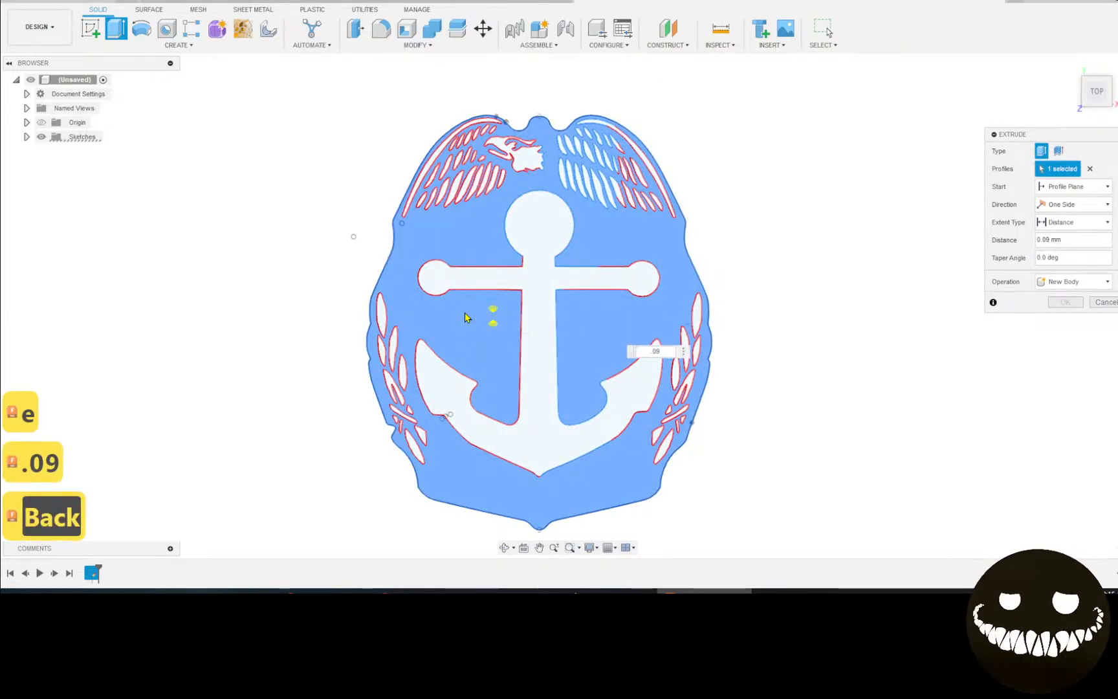
text(75)
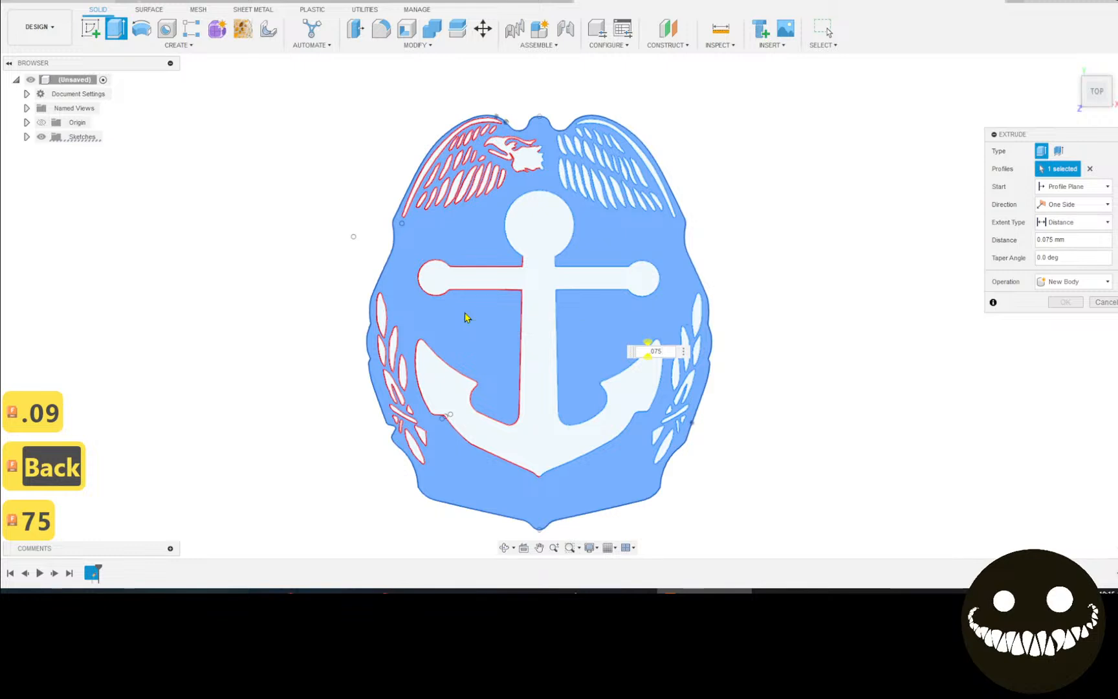
key(Return)
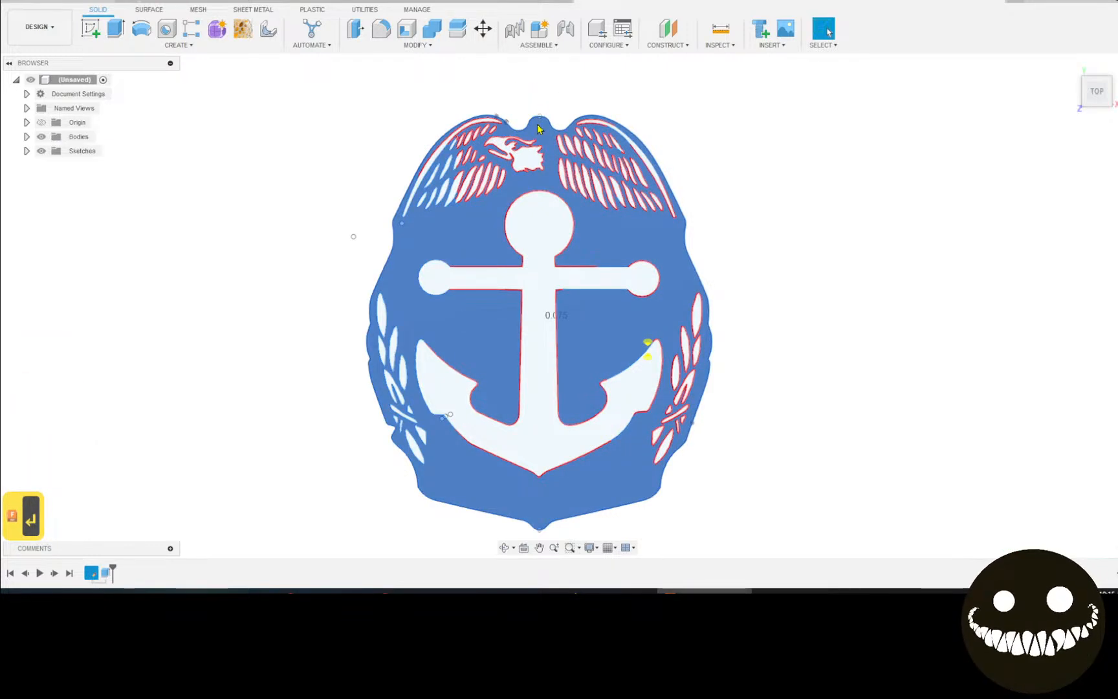
scroll(548, 358, down, 1)
middle_drag(547, 358, 503, 356)
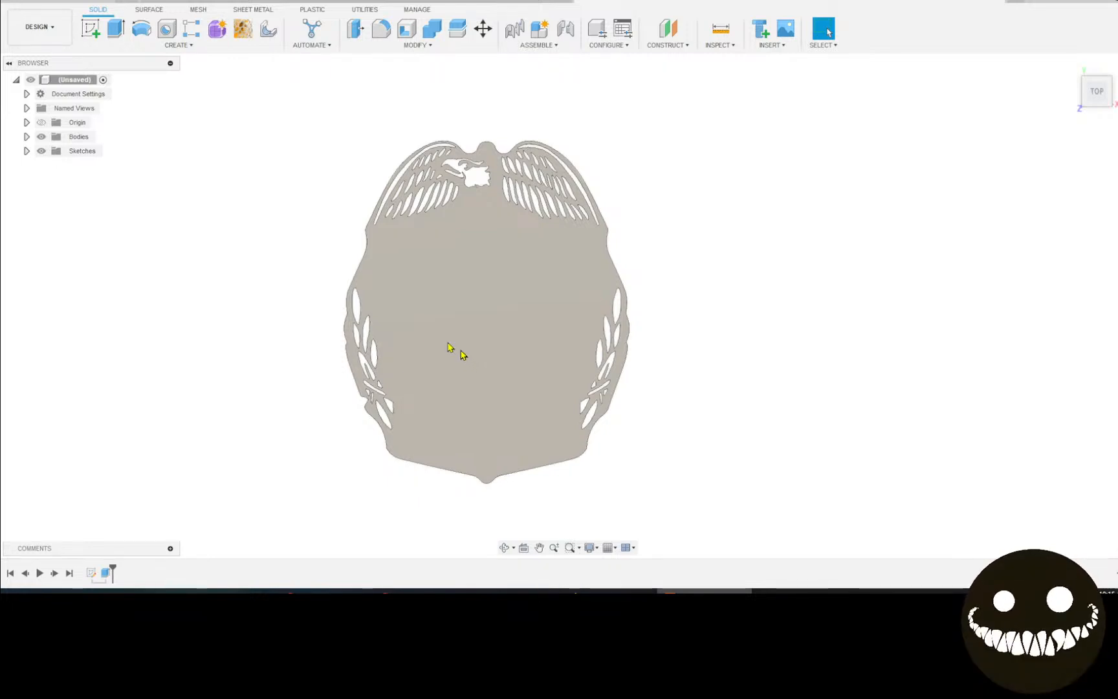
Make Sketch1 visible over the badge body and begin a second extrusion at the anchor.
click(26, 151)
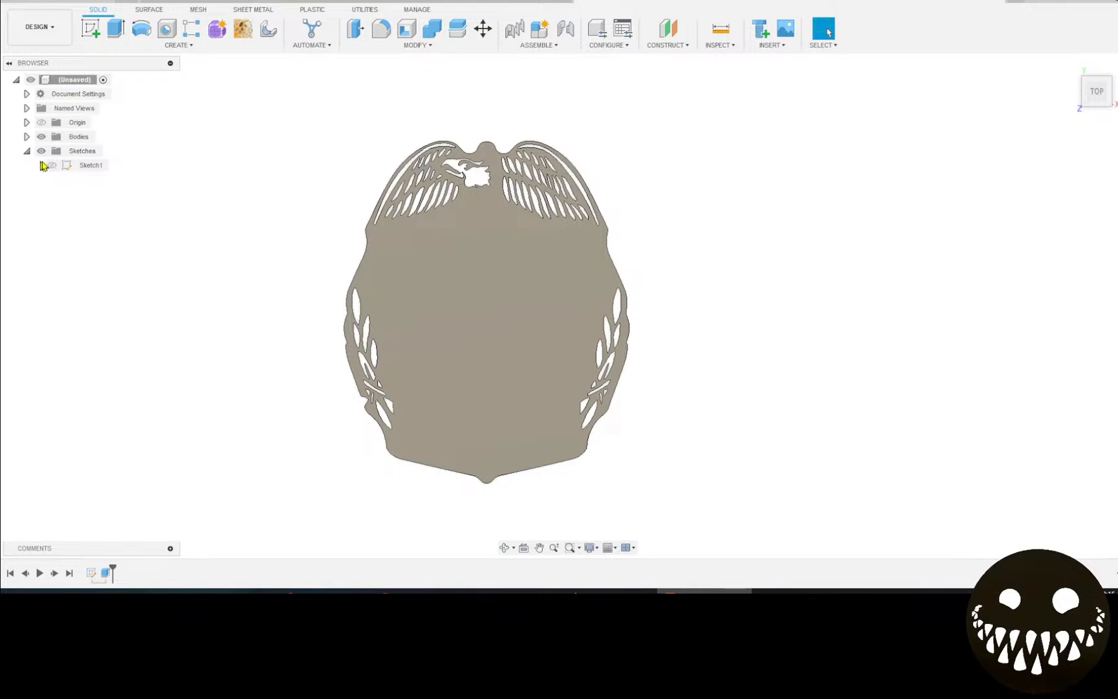
click(51, 165)
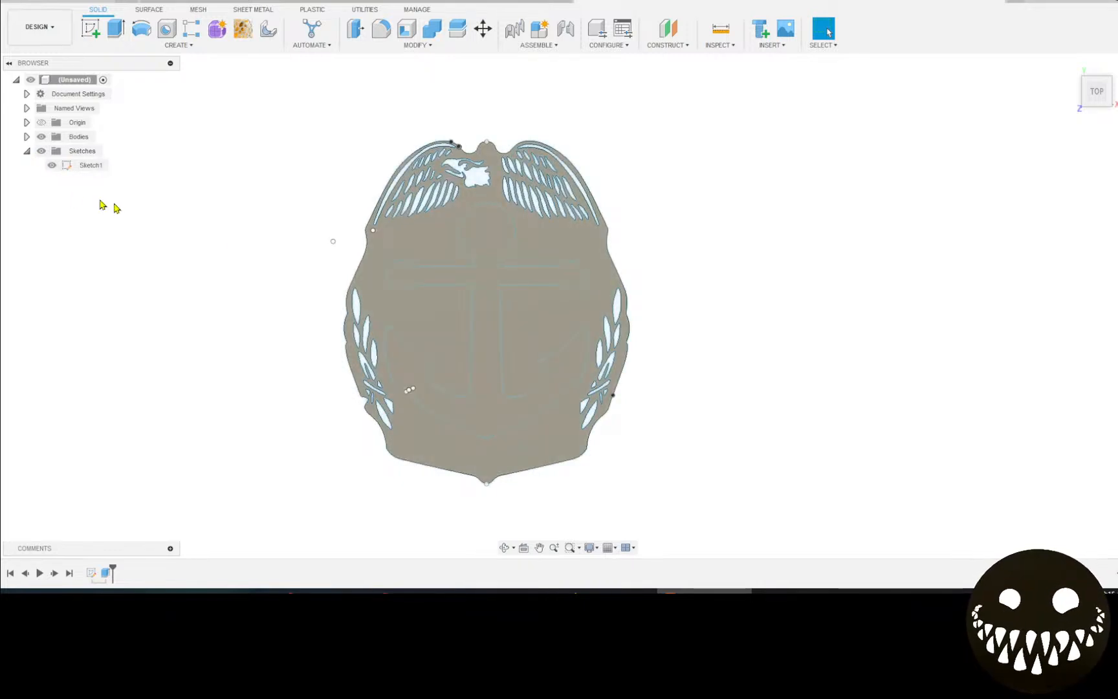
key(e)
click(497, 343)
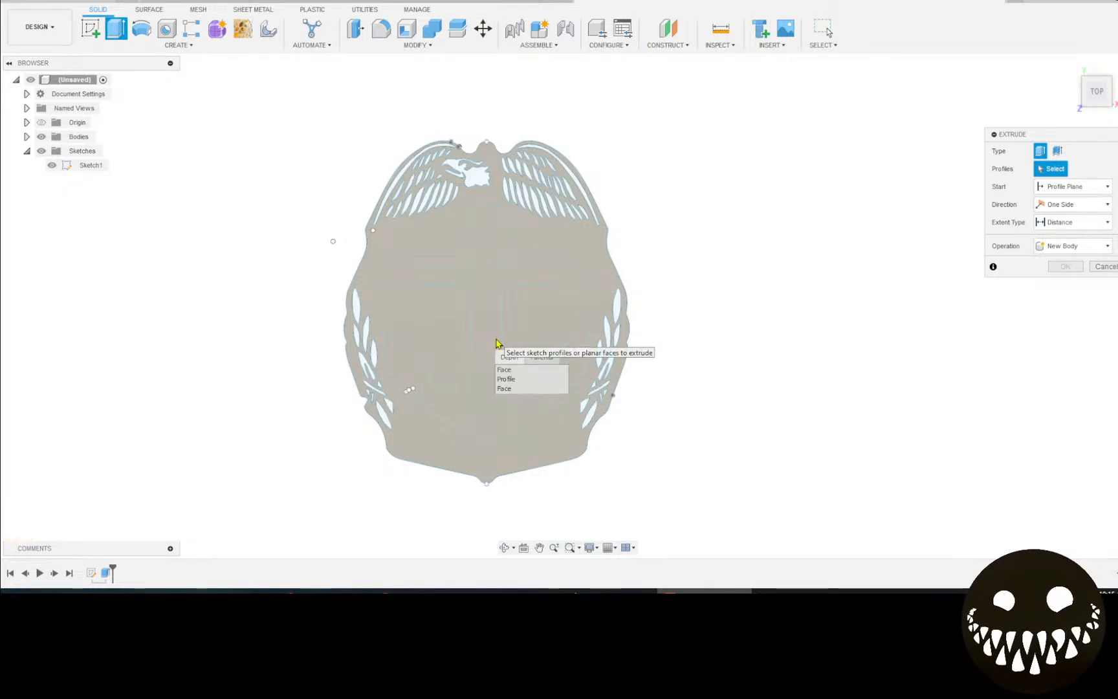
Extrude the anchor profile through the badge plate as a cut, distance -250.
click(506, 379)
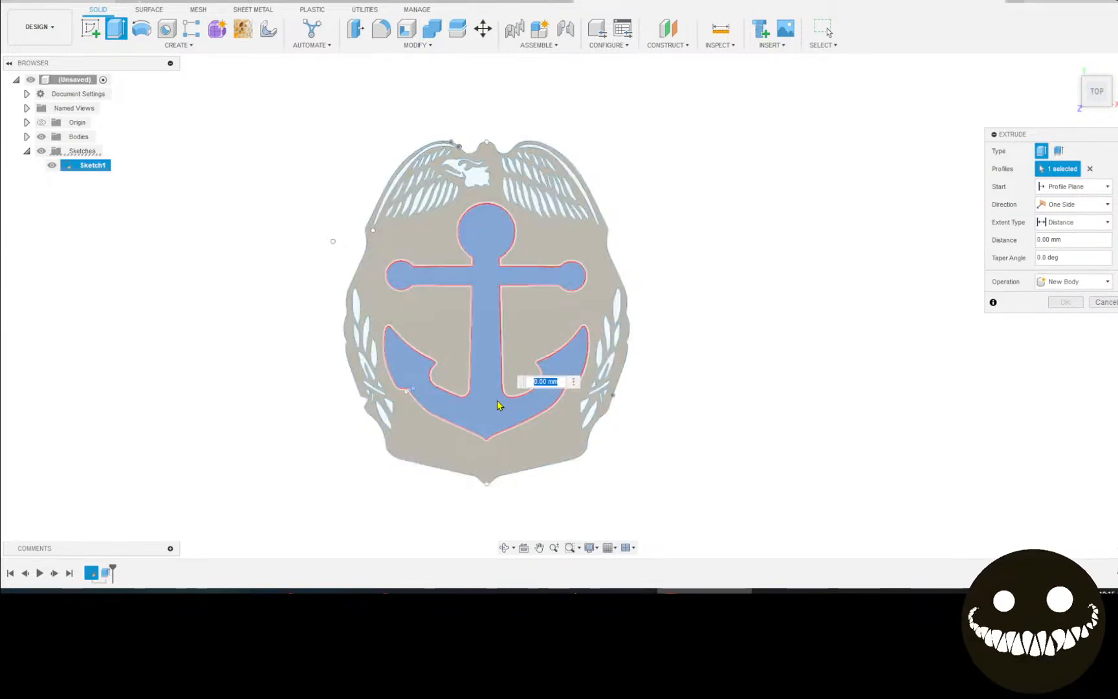
shift+middle_drag(501, 402, 432, 308)
text(-25)
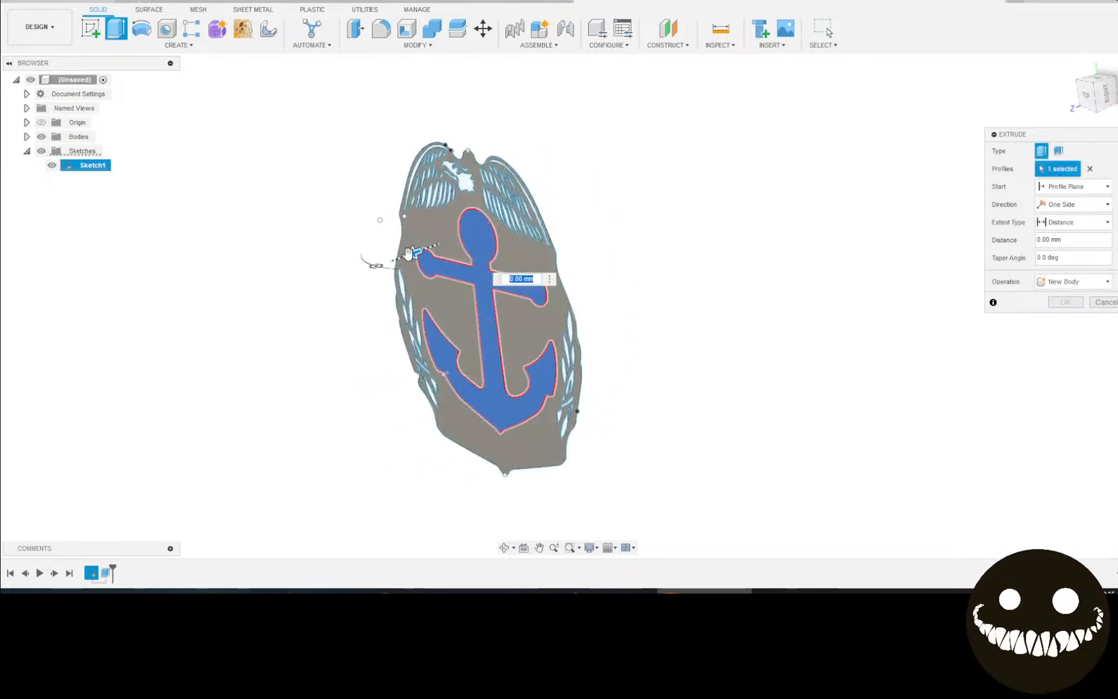
text(0)
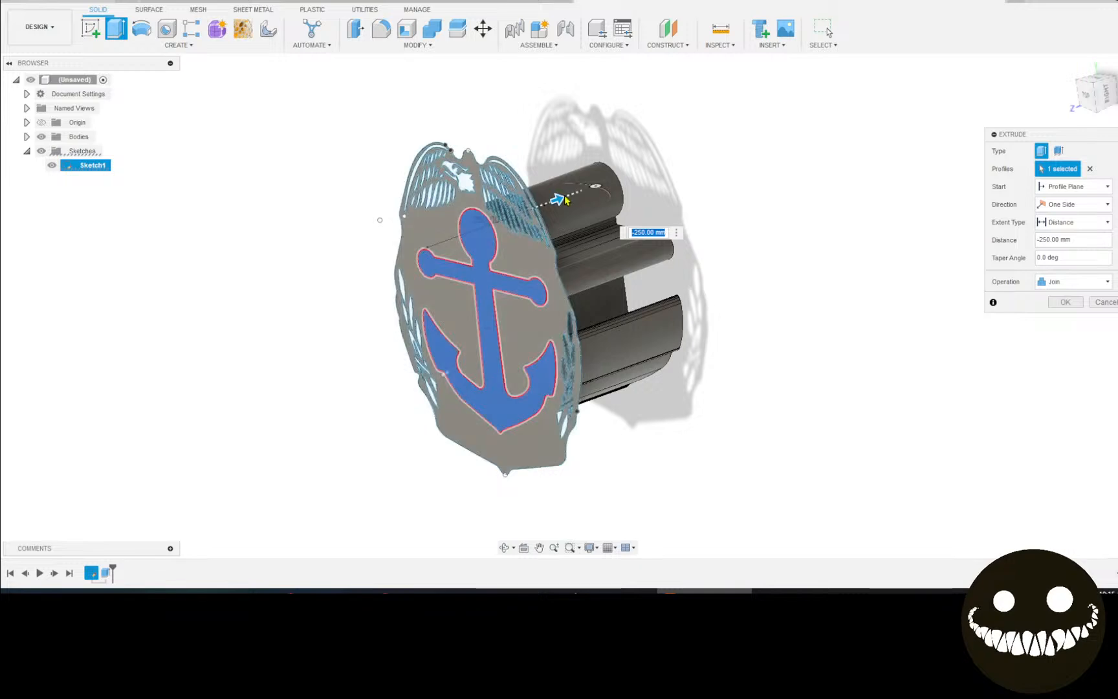
drag(554, 369, 112, 362)
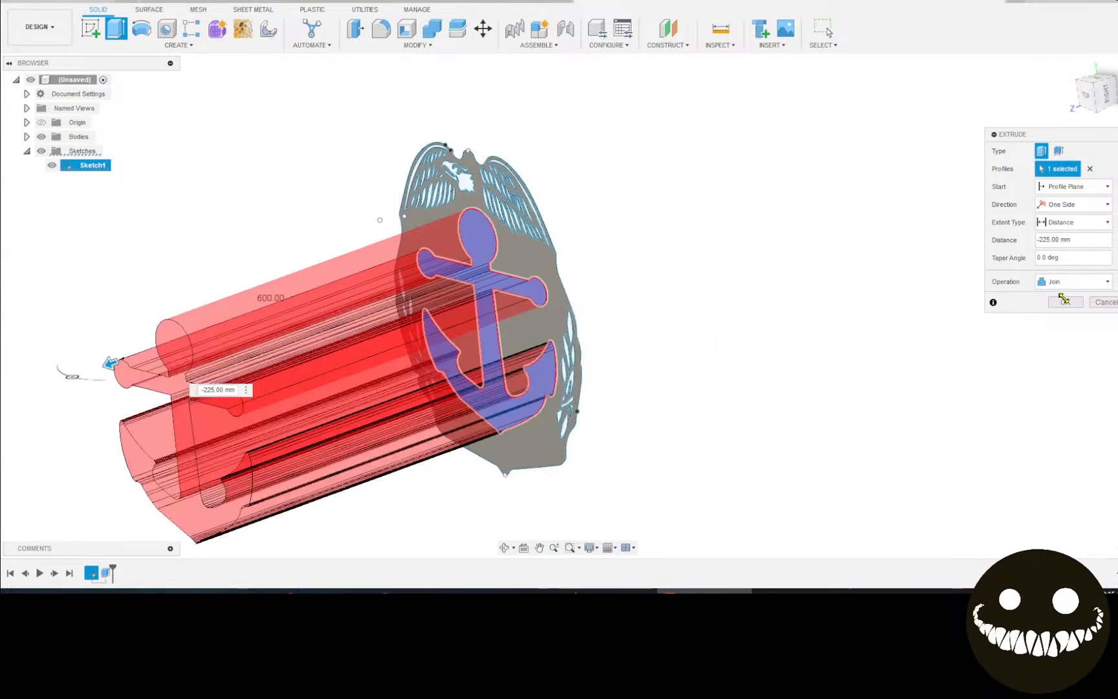
click(1074, 327)
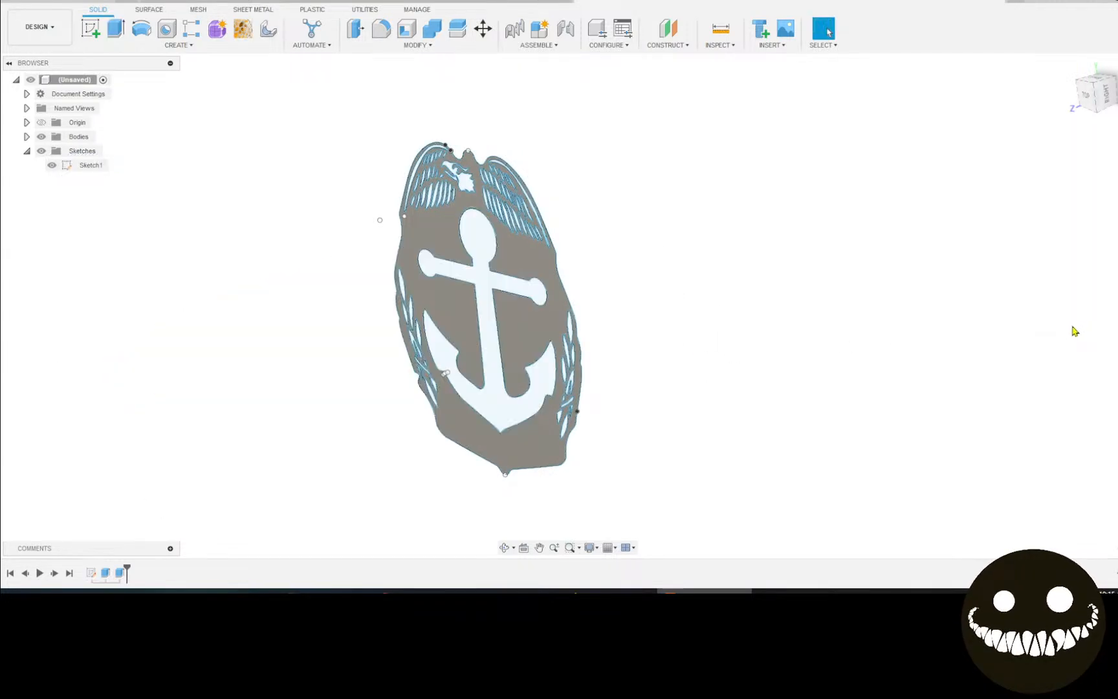
Hide the sketches and orbit the badge back to a face-on top view.
shift+middle_drag(804, 329, 850, 320)
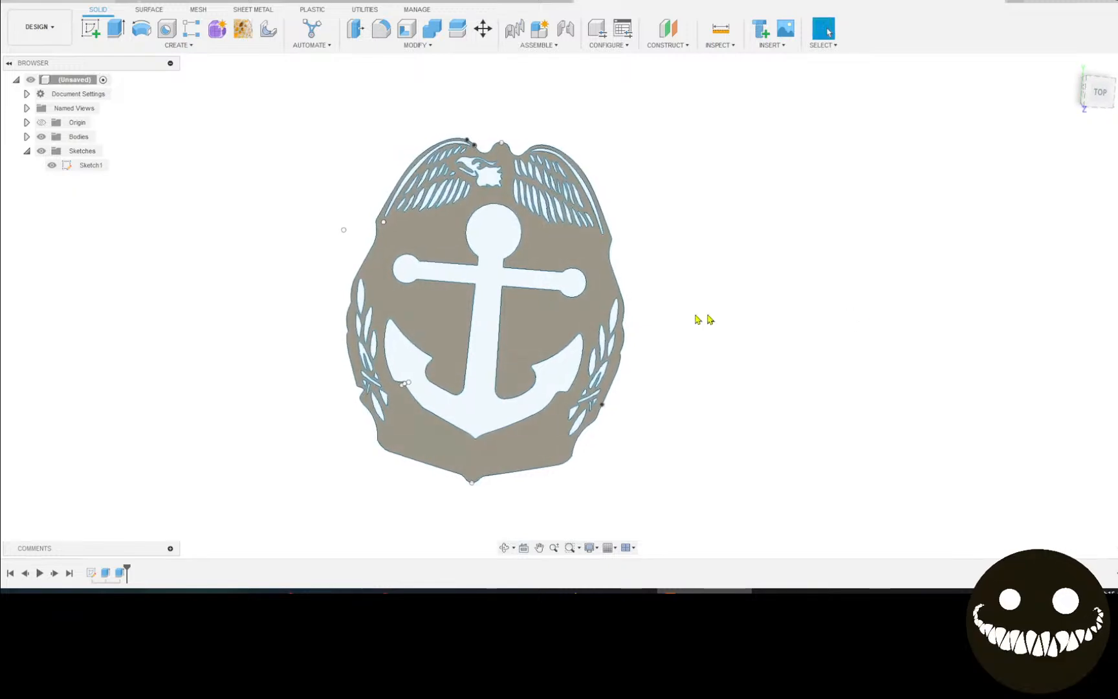
scroll(452, 277, up, 5)
shift+middle_drag(452, 277, 499, 257)
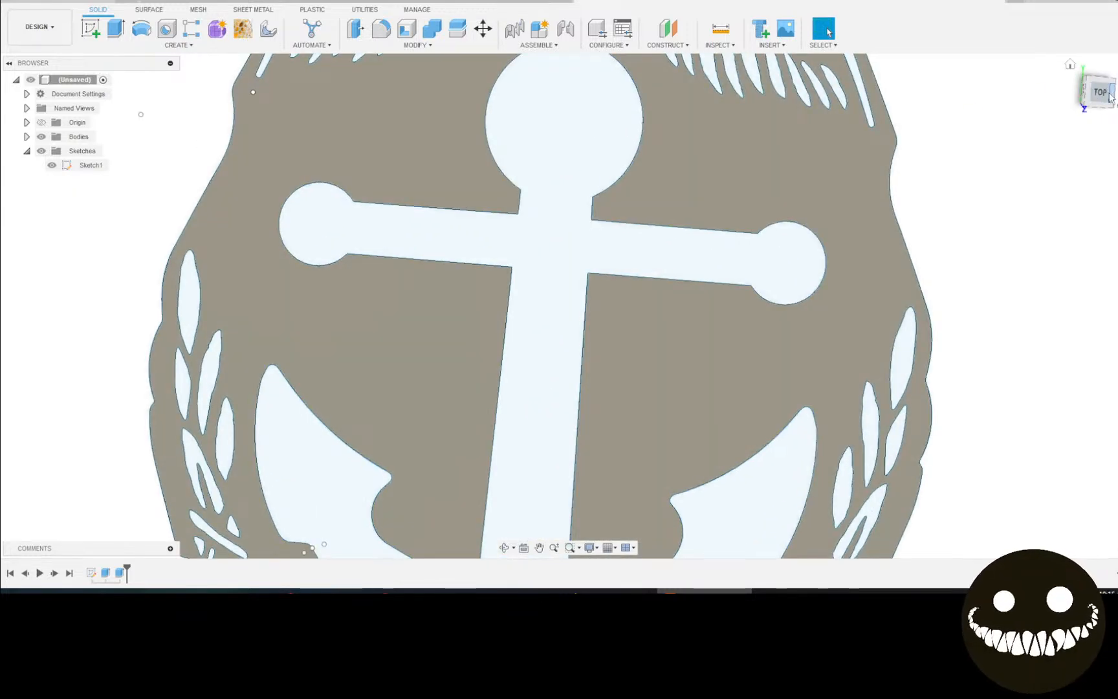
click(41, 151)
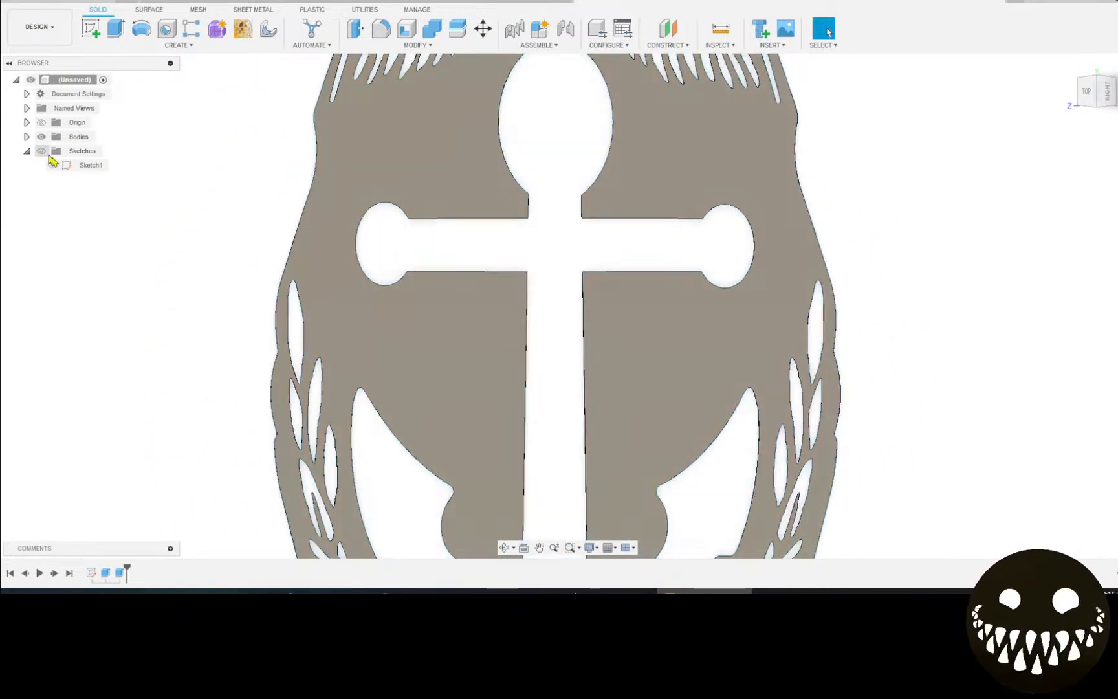
scroll(218, 206, down, 3)
scroll(218, 206, down, 3)
shift+middle_drag(579, 270, 830, 312)
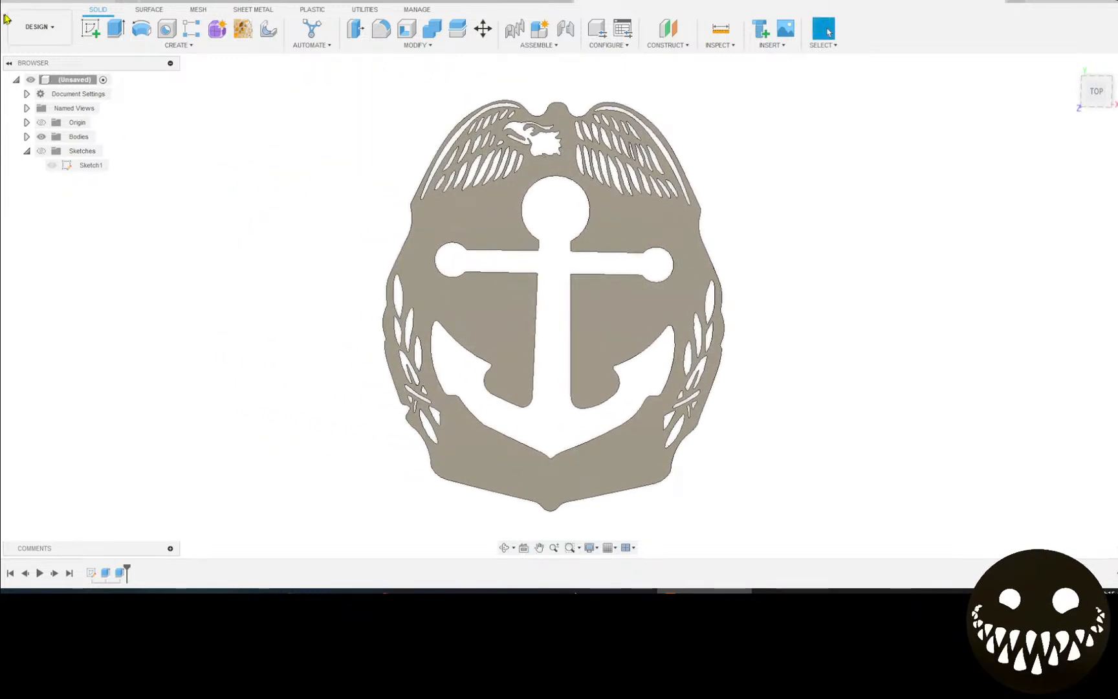
Switch to the Manufacture workspace and cancel the new NC program without posting.
click(38, 28)
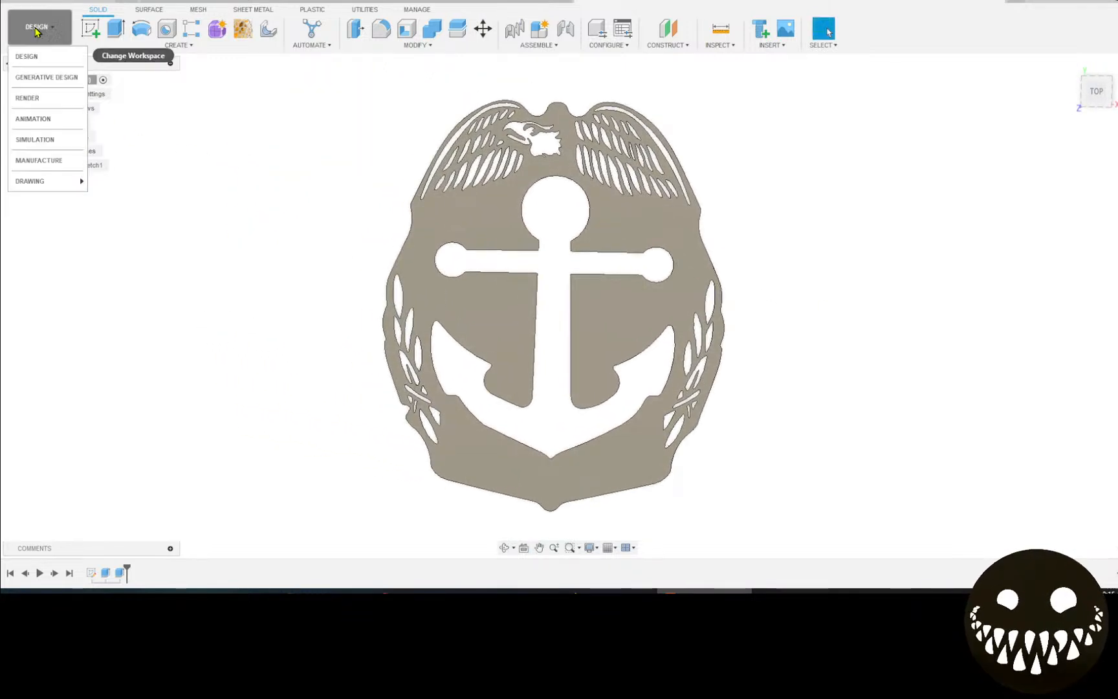
click(68, 163)
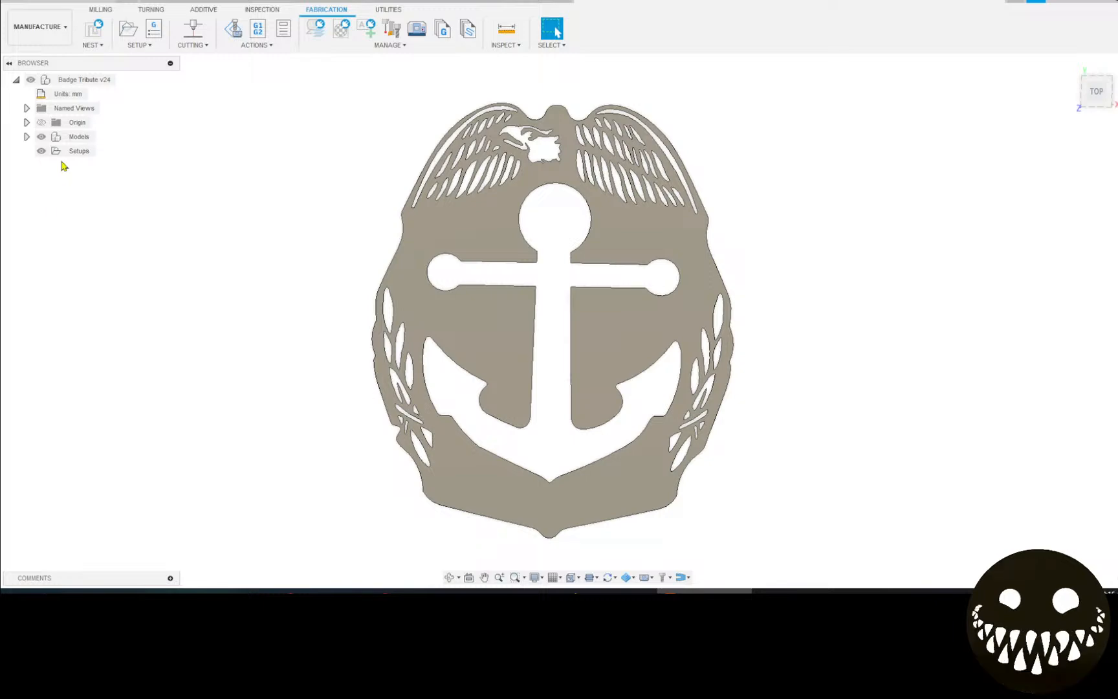
click(150, 28)
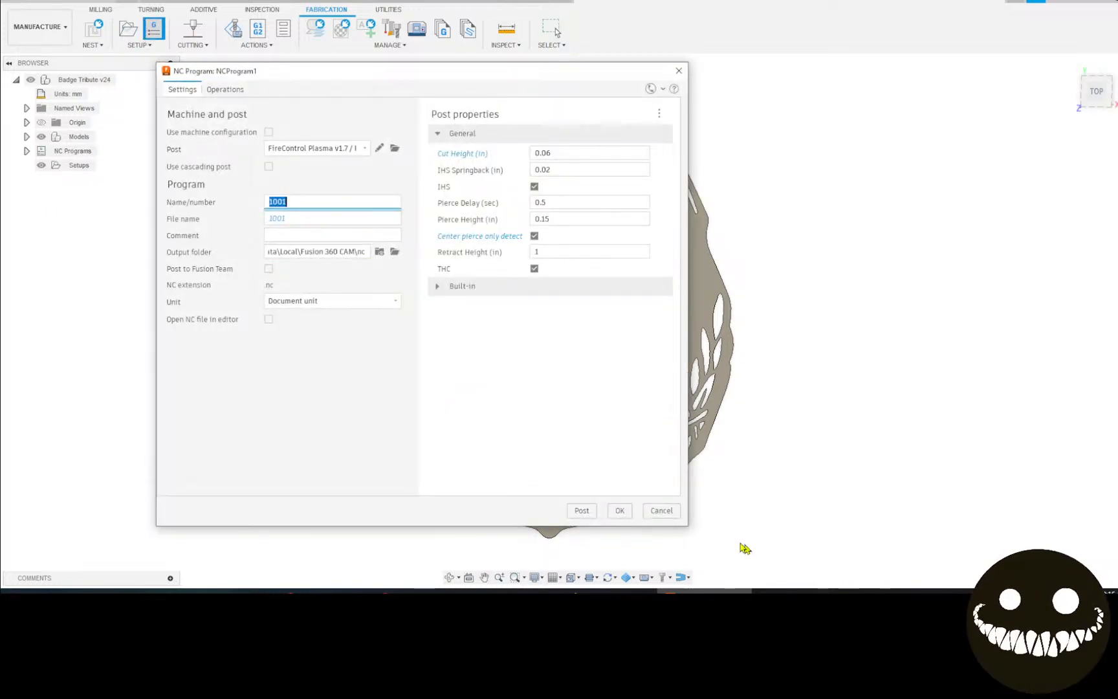
click(662, 510)
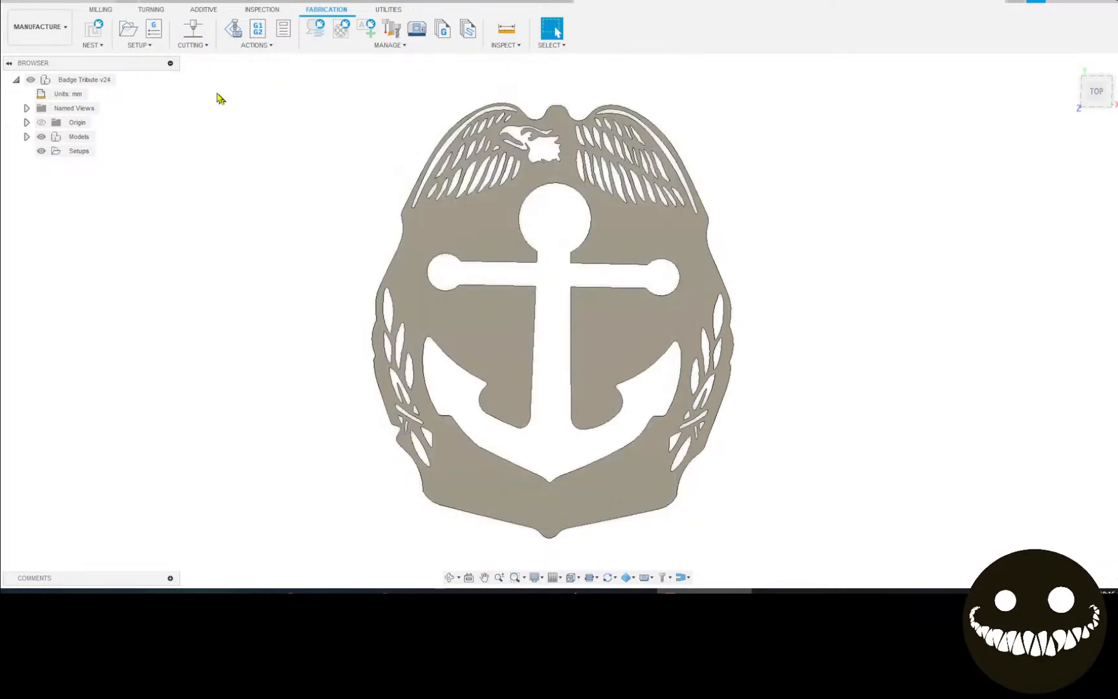
Create a new setup viewed from Top with the stock point at the bottom-left corner.
click(135, 37)
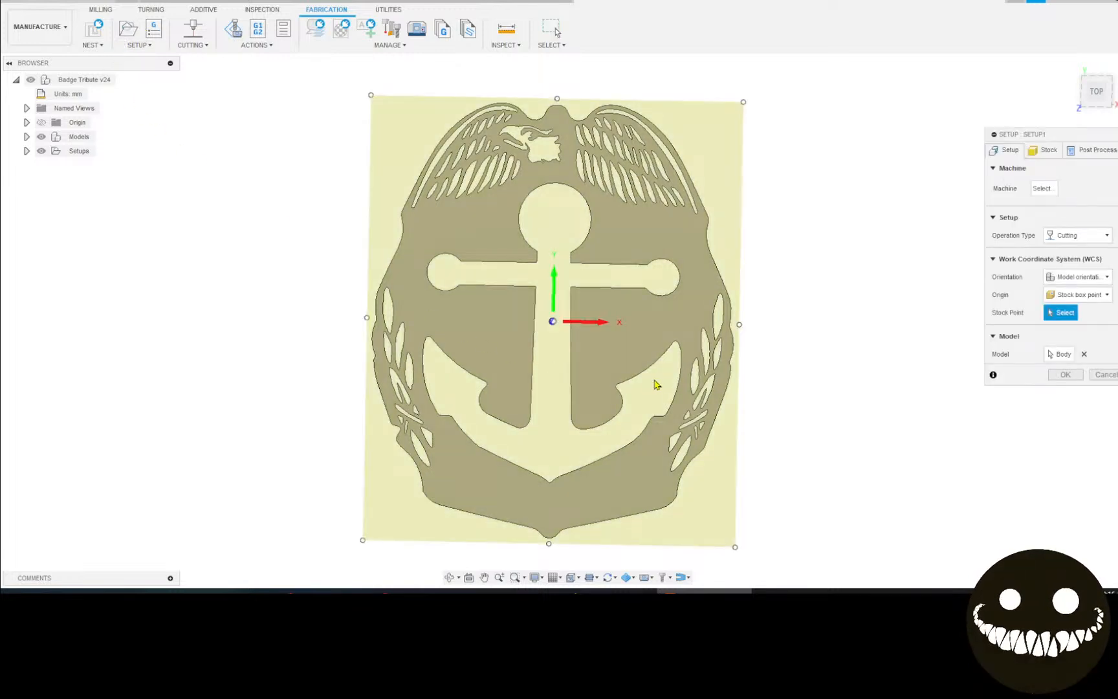
click(1096, 92)
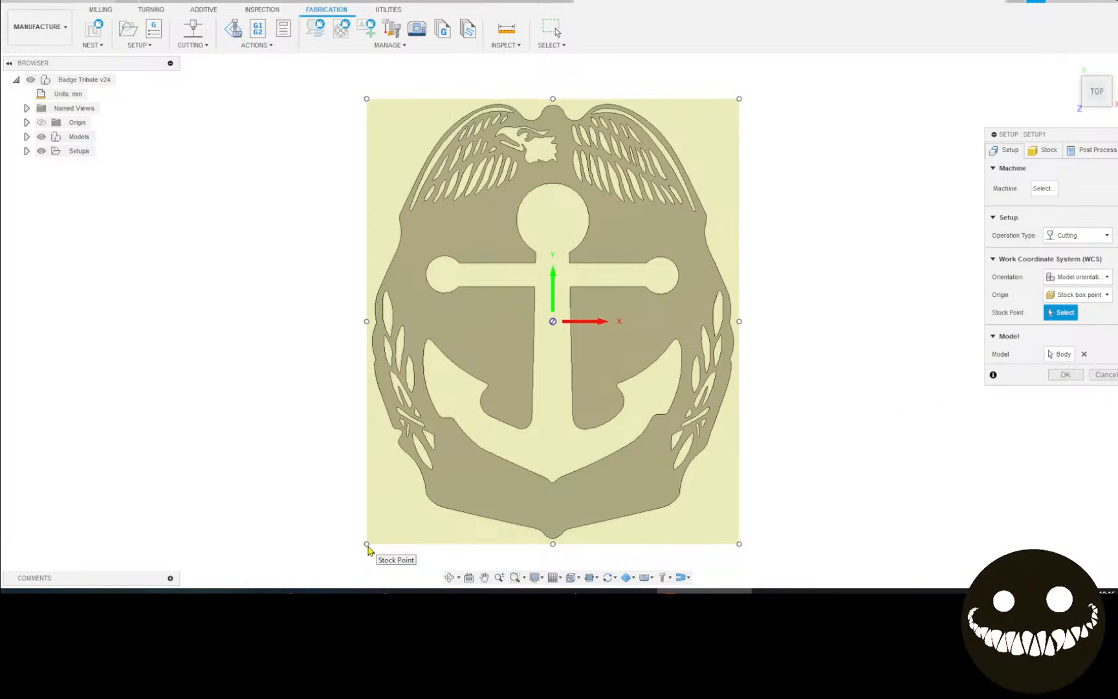
click(367, 545)
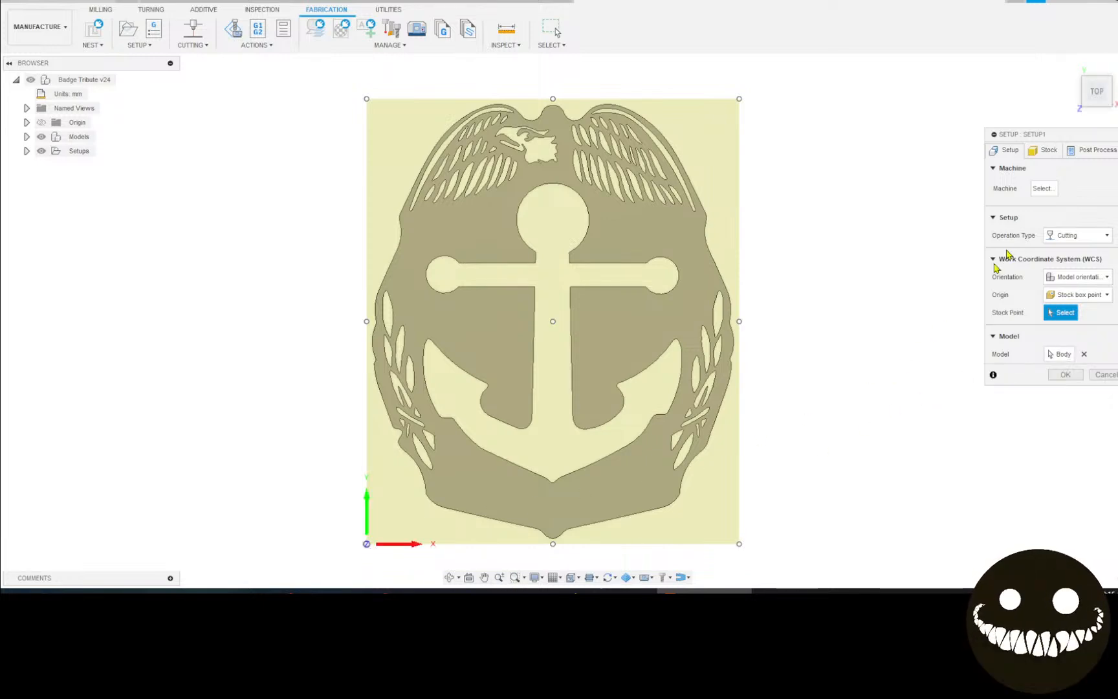
click(1053, 154)
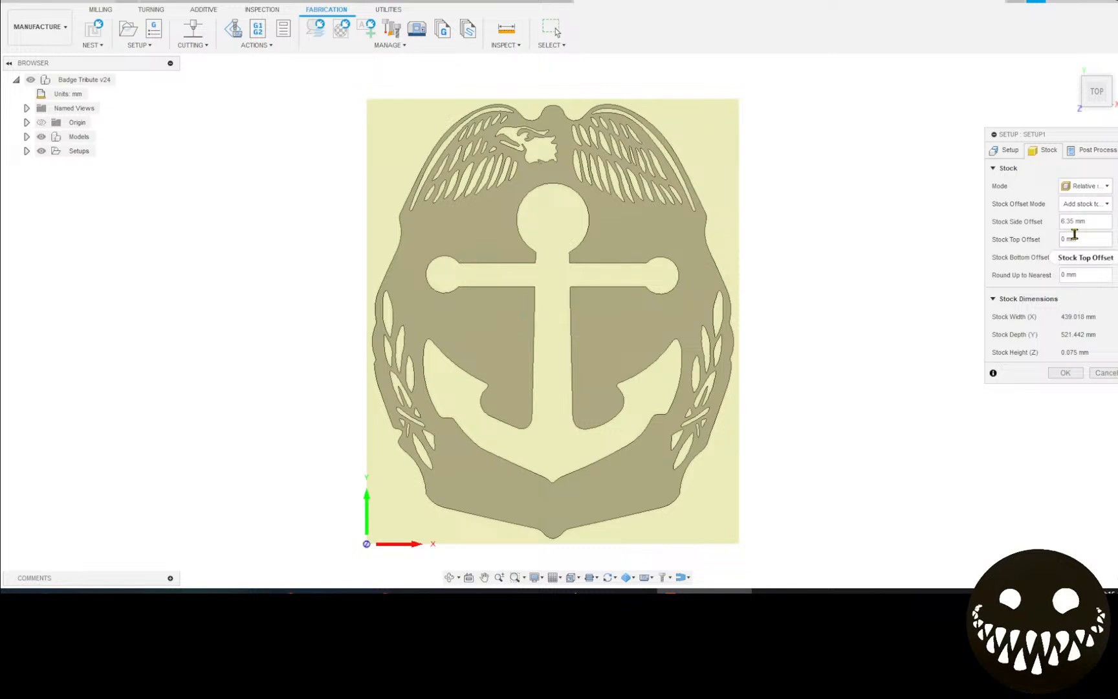
Set the stock side offset to 0.25 in, then select the program number 1001 under Post Process.
click(1083, 220)
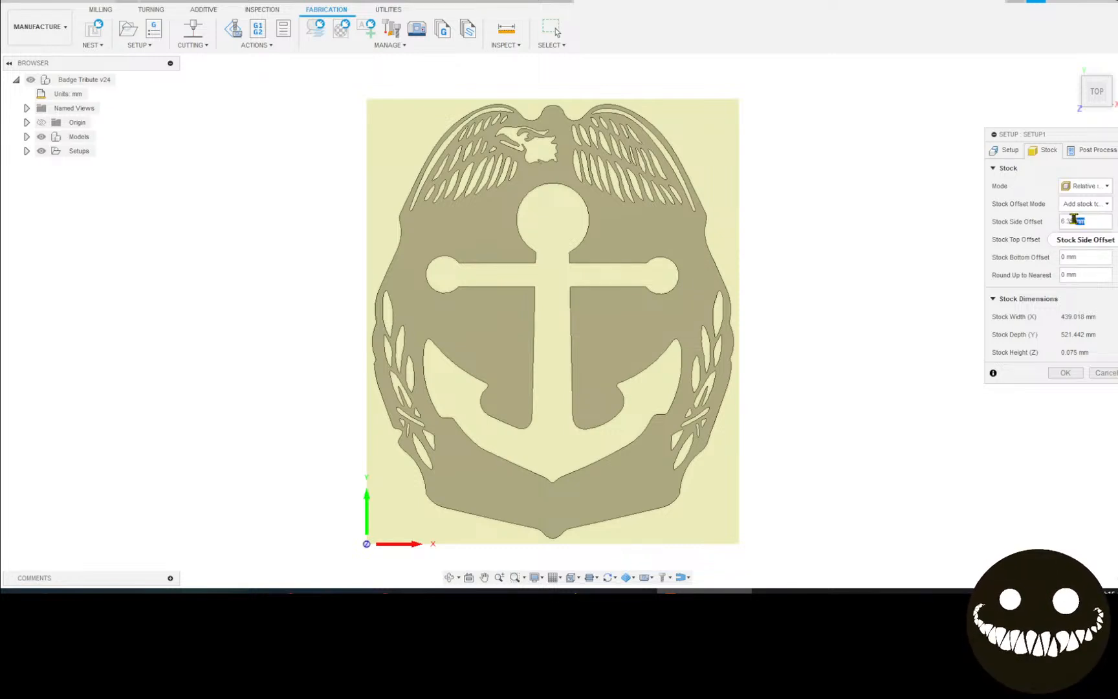
drag(1085, 221, 1035, 224)
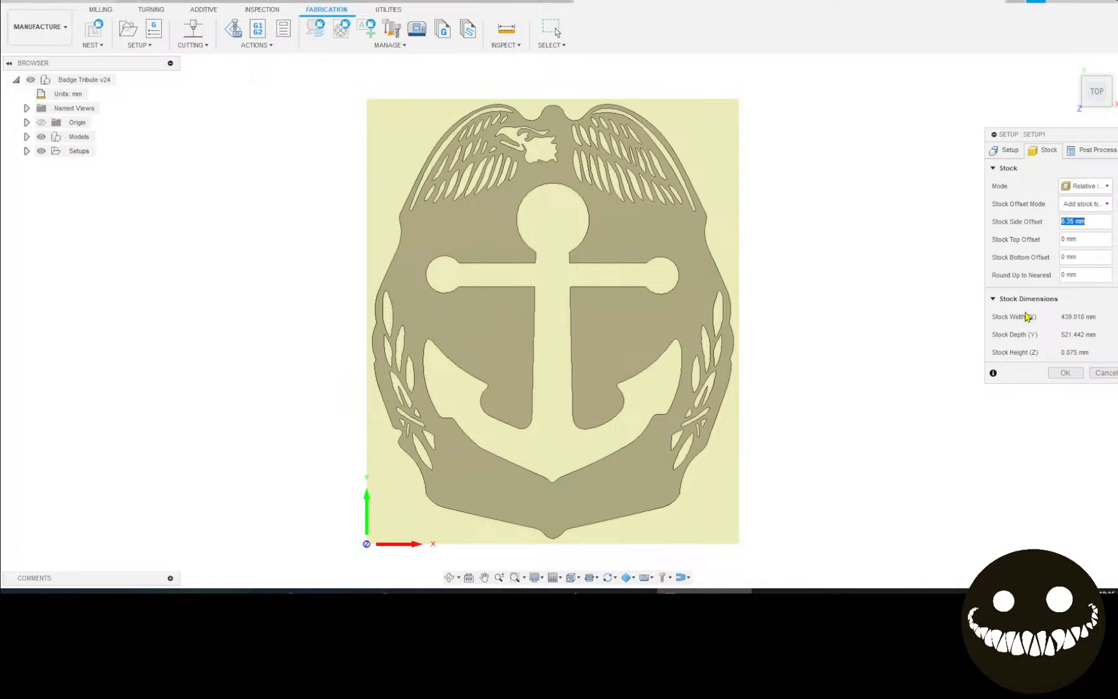
text(.)
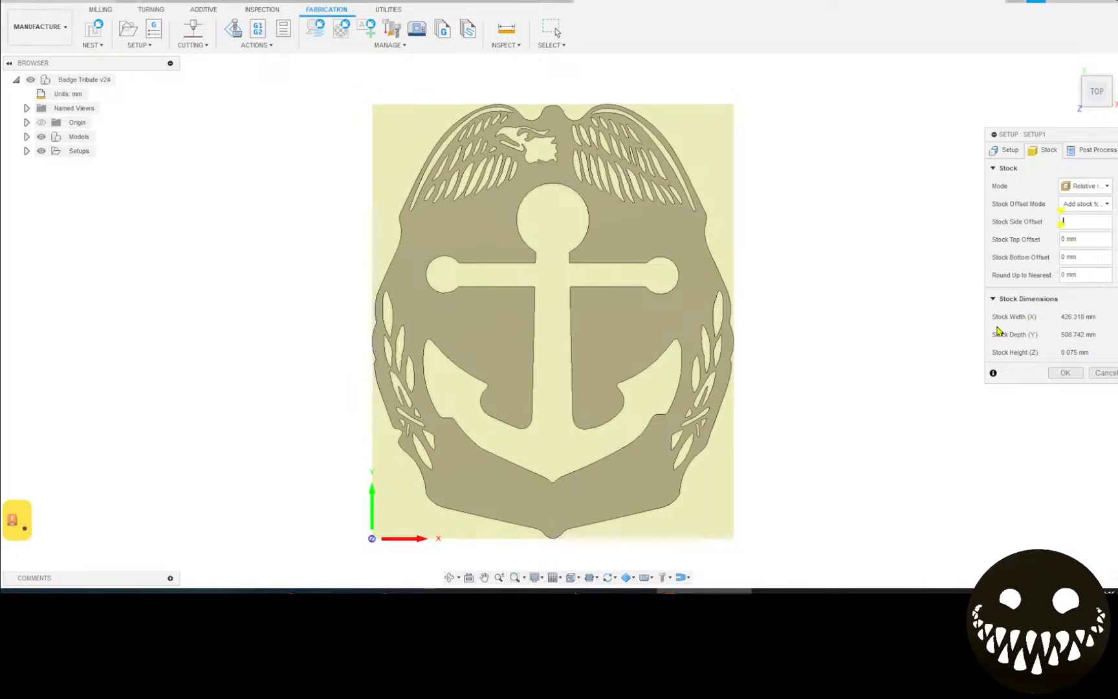
text(25in)
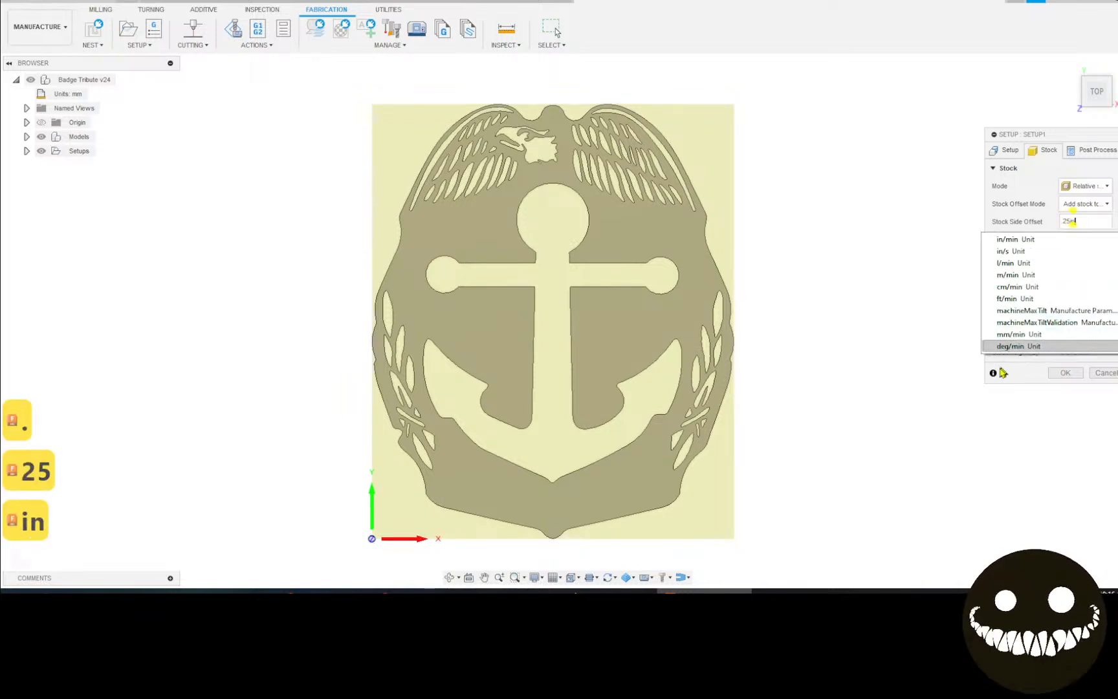
scroll(1071, 321, down, 2)
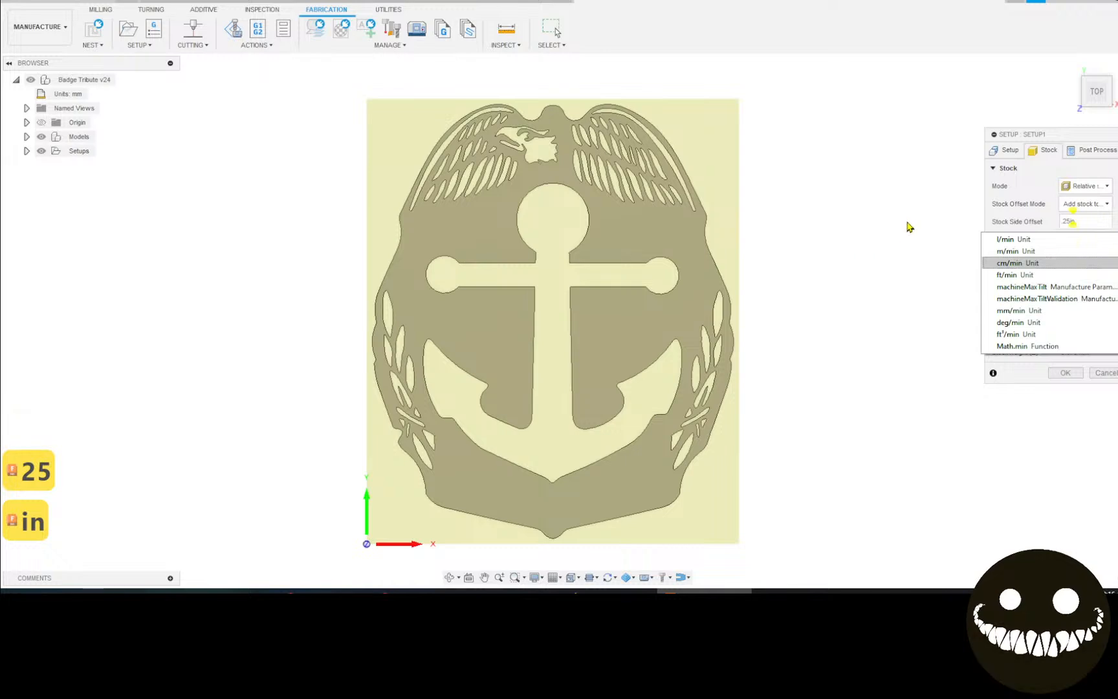
scroll(1087, 255, down, 2)
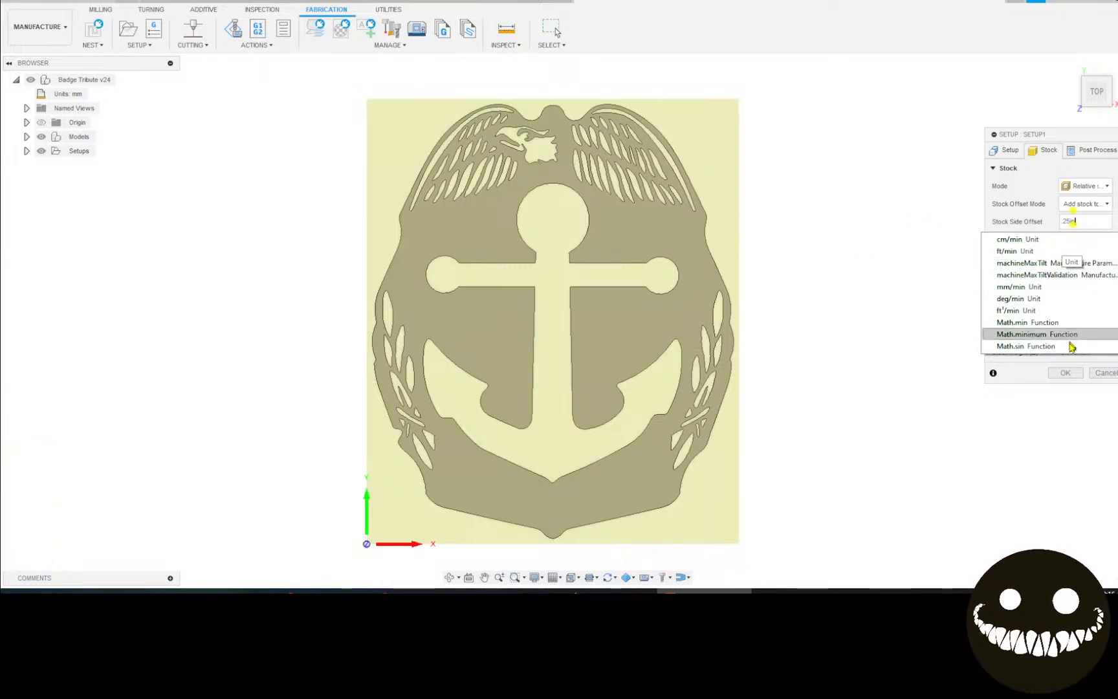
scroll(1094, 259, up, 5)
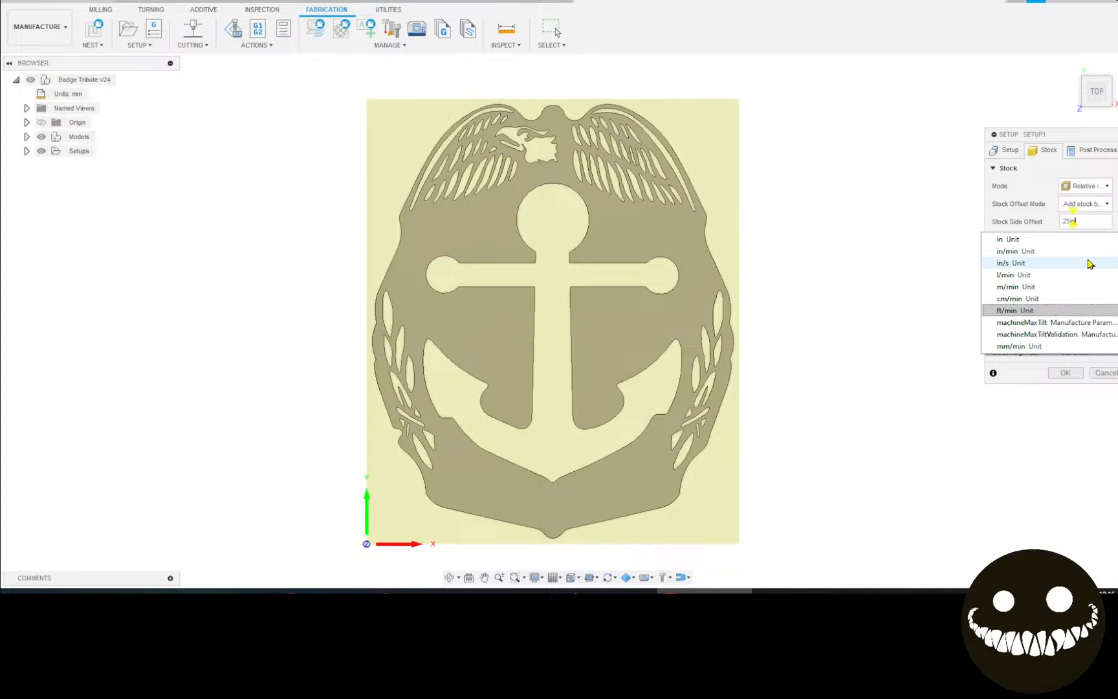
key(Escape)
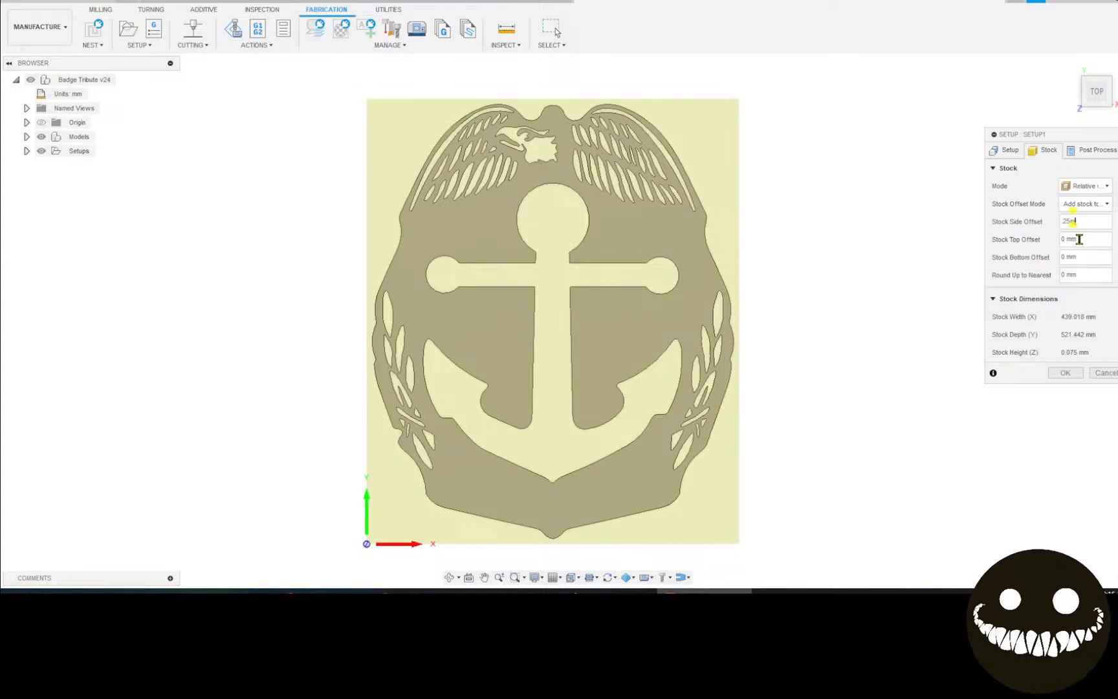
click(1094, 150)
click(1087, 187)
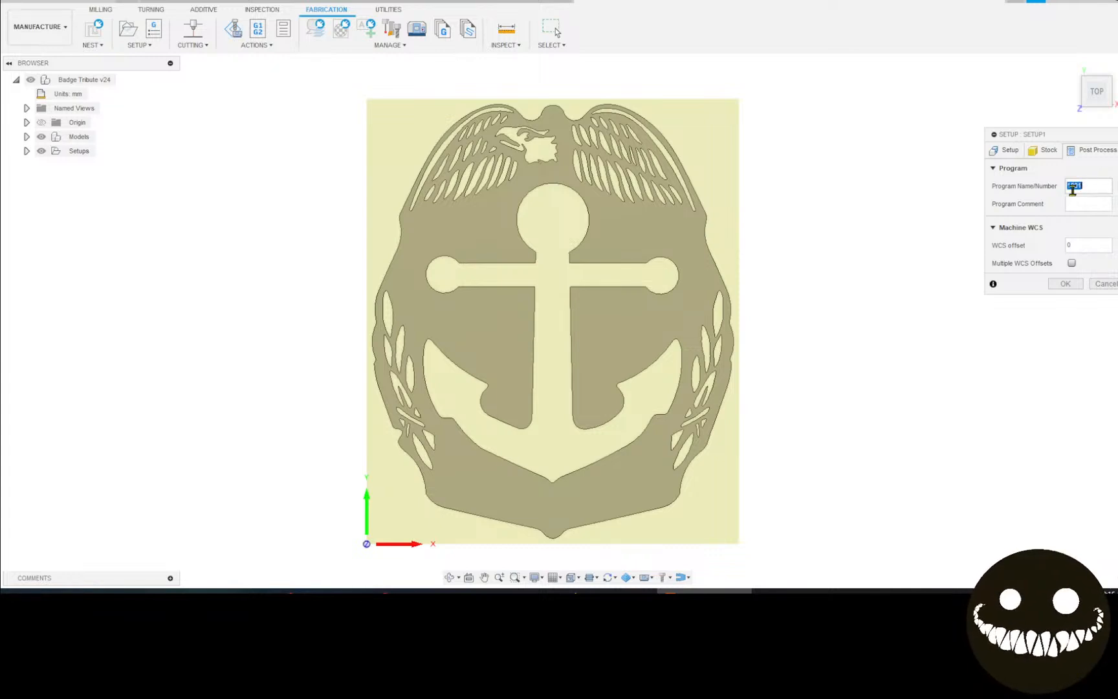
Name the program 'badge tribute' and create Setup1.
text(ba)
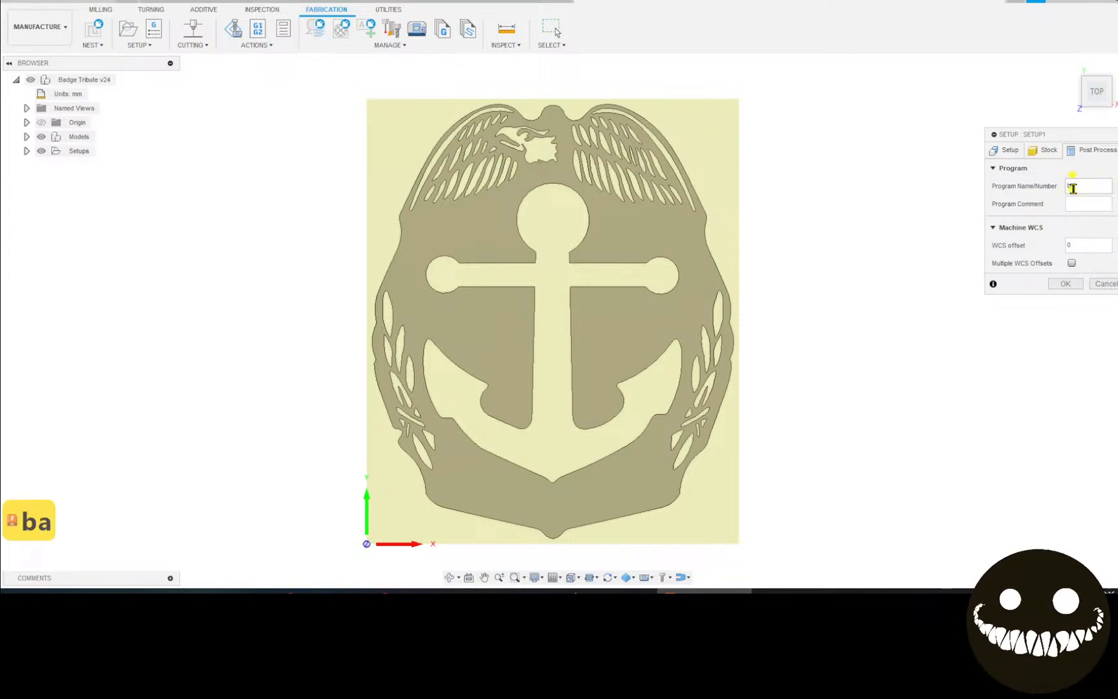
text(dge t)
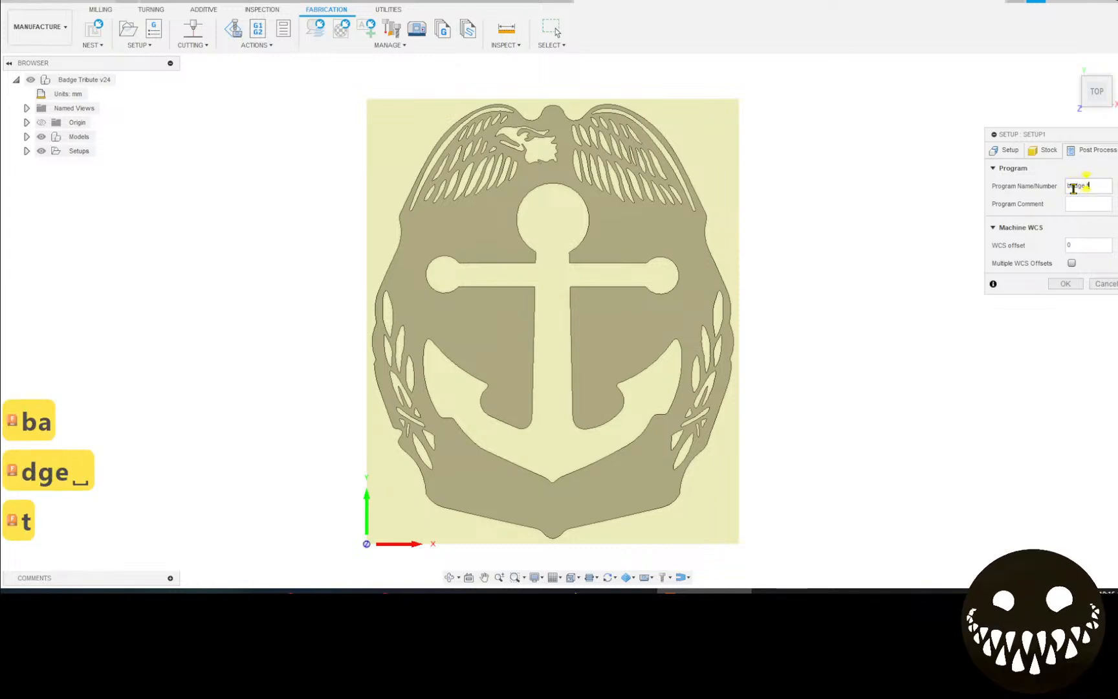
text(rib)
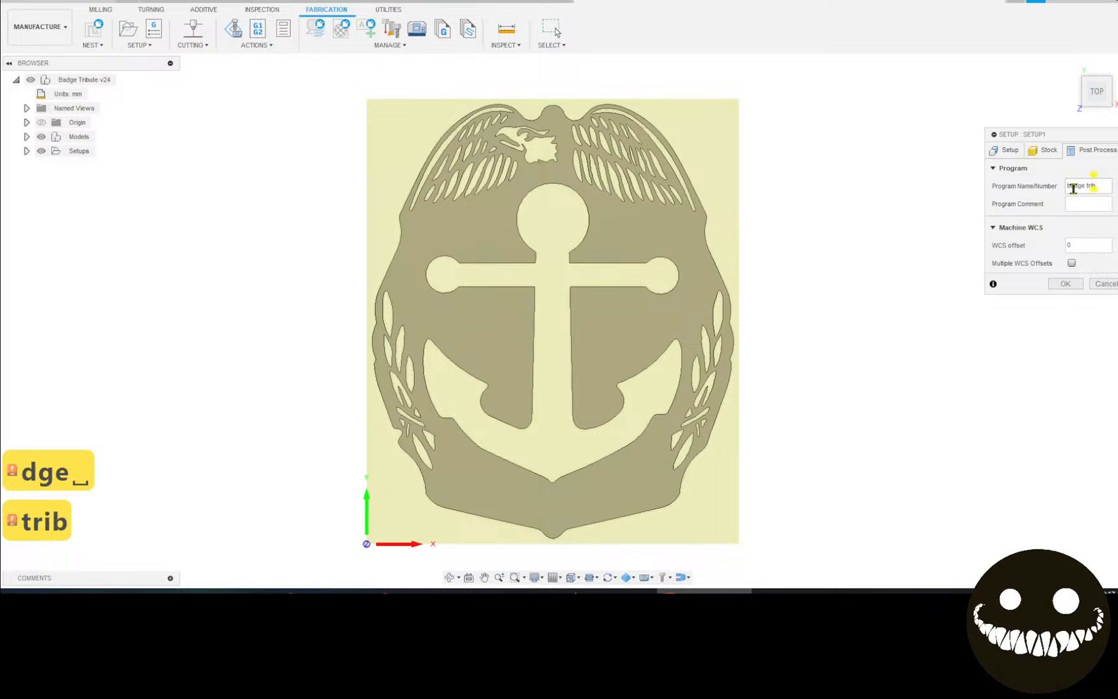
text(ute)
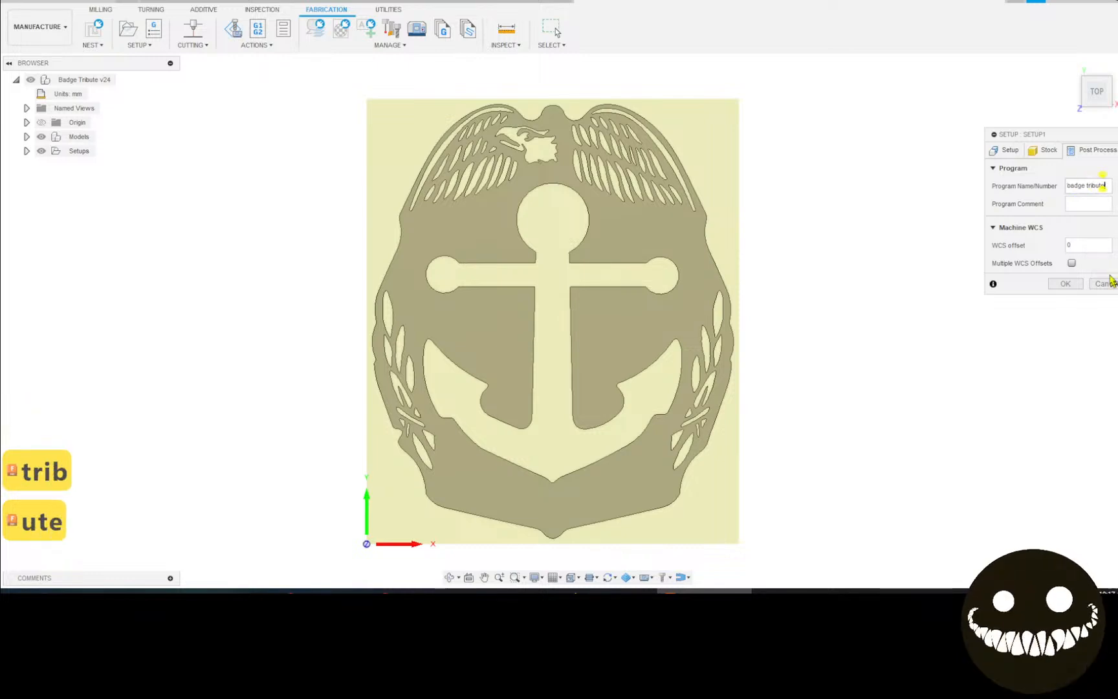
click(1065, 283)
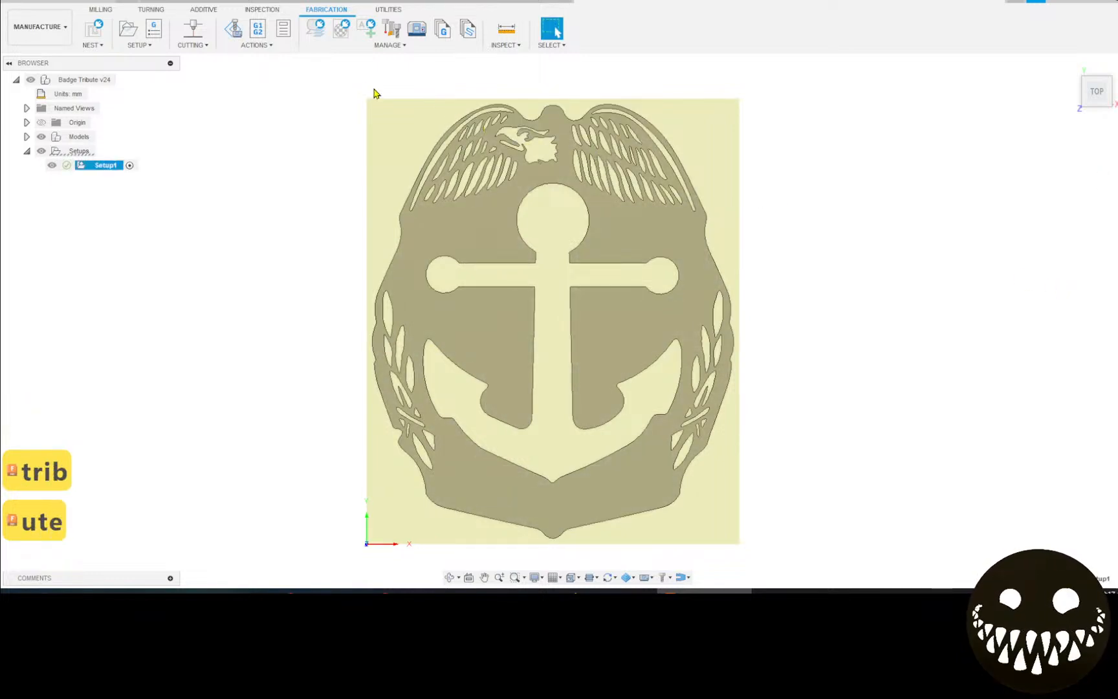
Start a 2D Profile toolpath and show the Powermax45 mild-steel FineCut cut chart maximized.
click(201, 40)
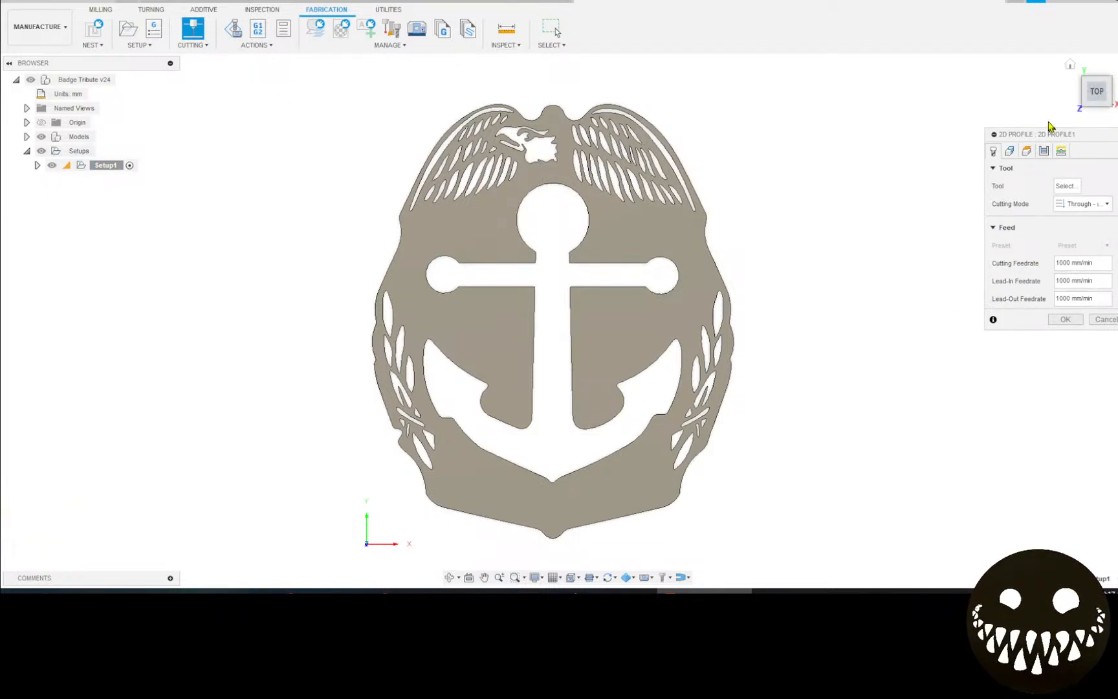
drag(1020, 136, 903, 188)
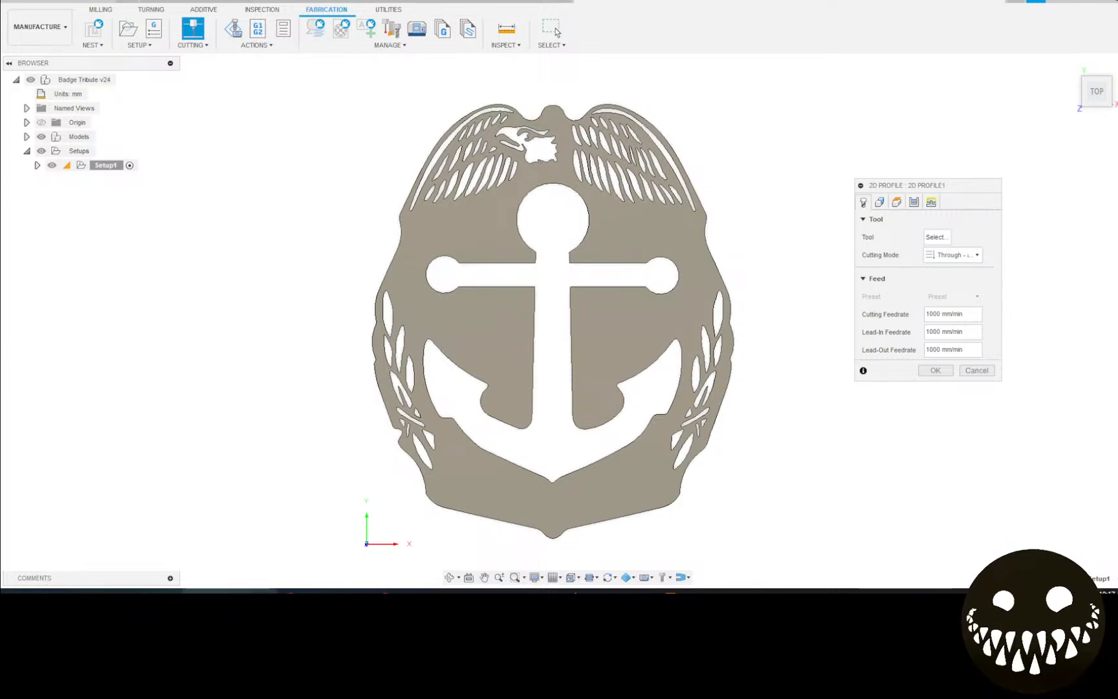
key(alt+Tab)
key(alt+Tab)
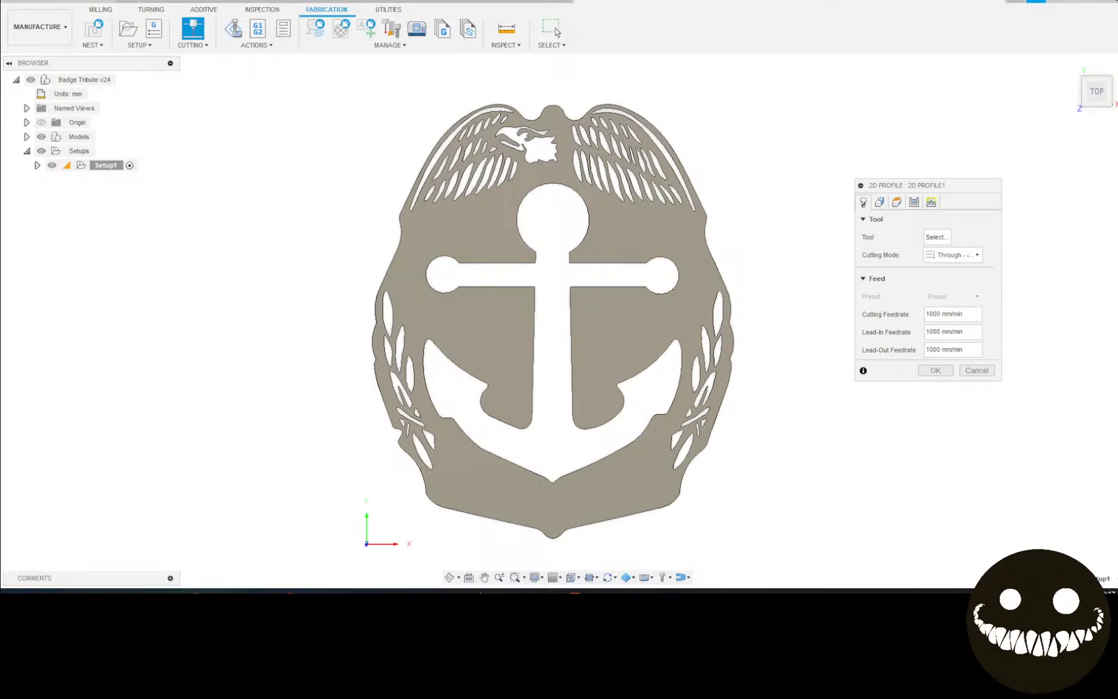
key(alt+Tab)
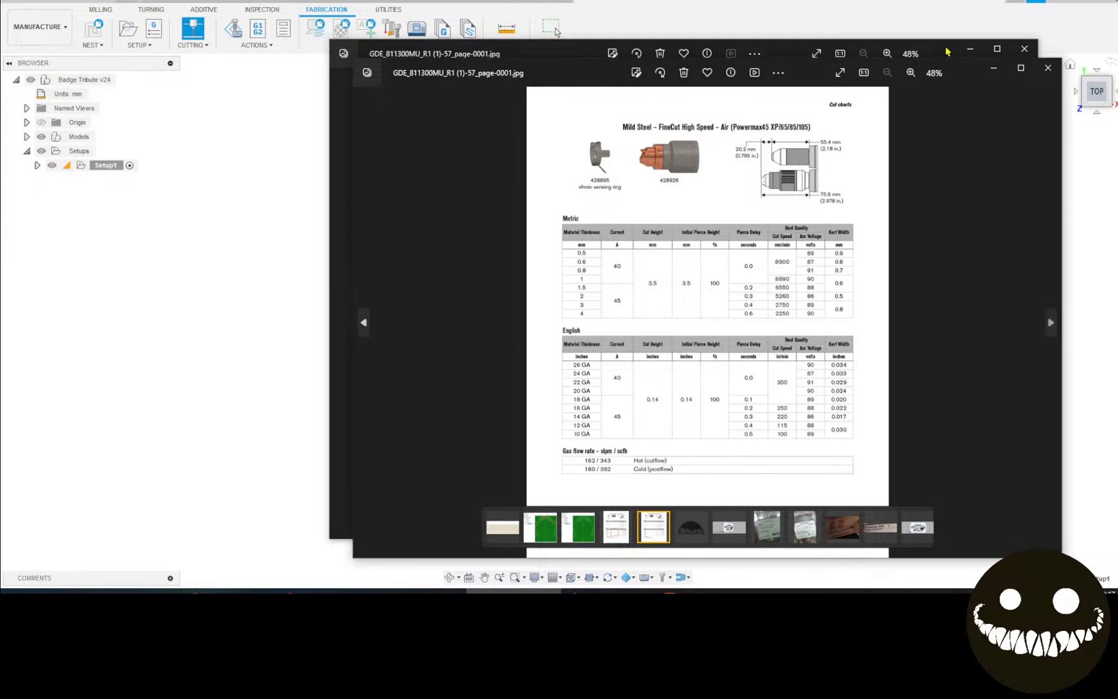
click(1025, 52)
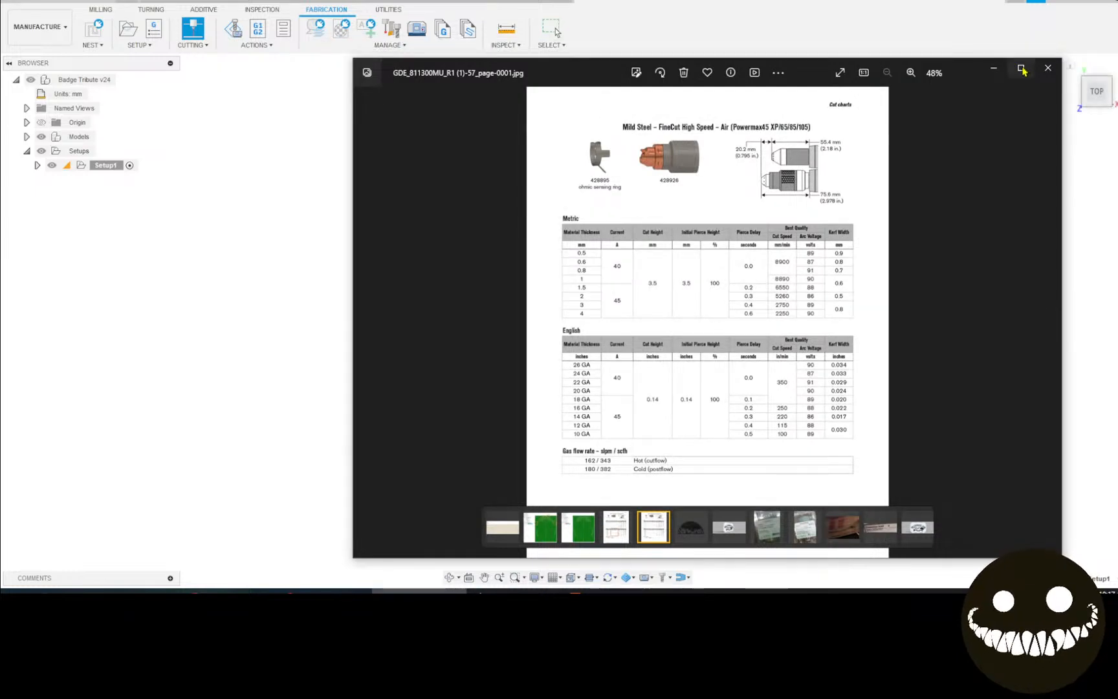
click(1022, 68)
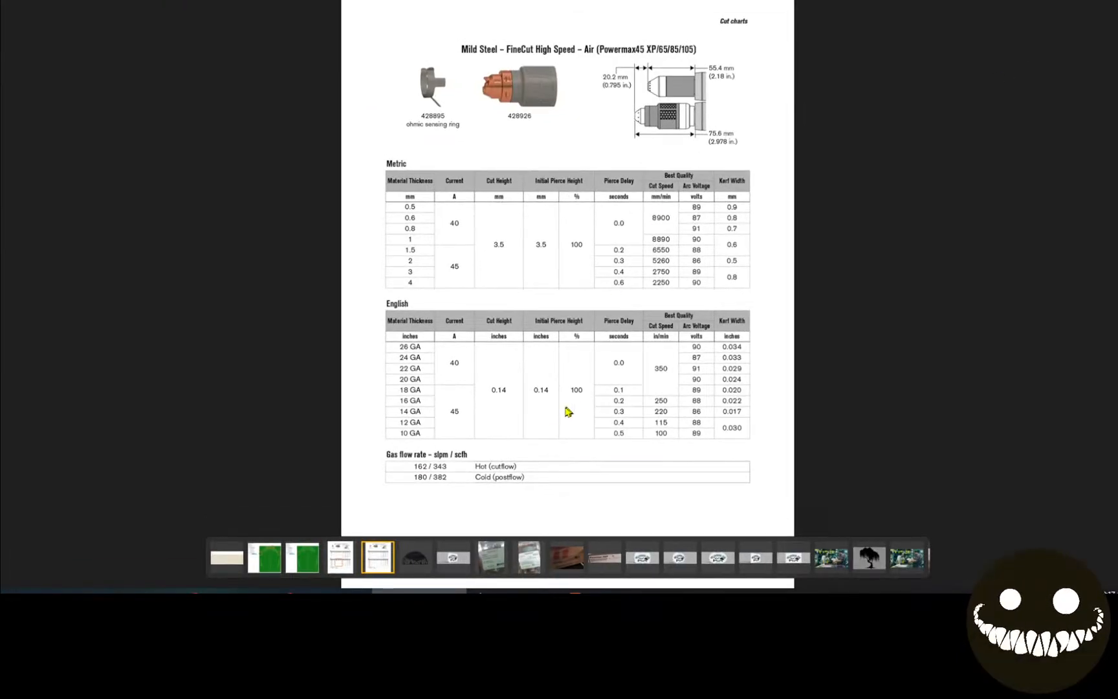
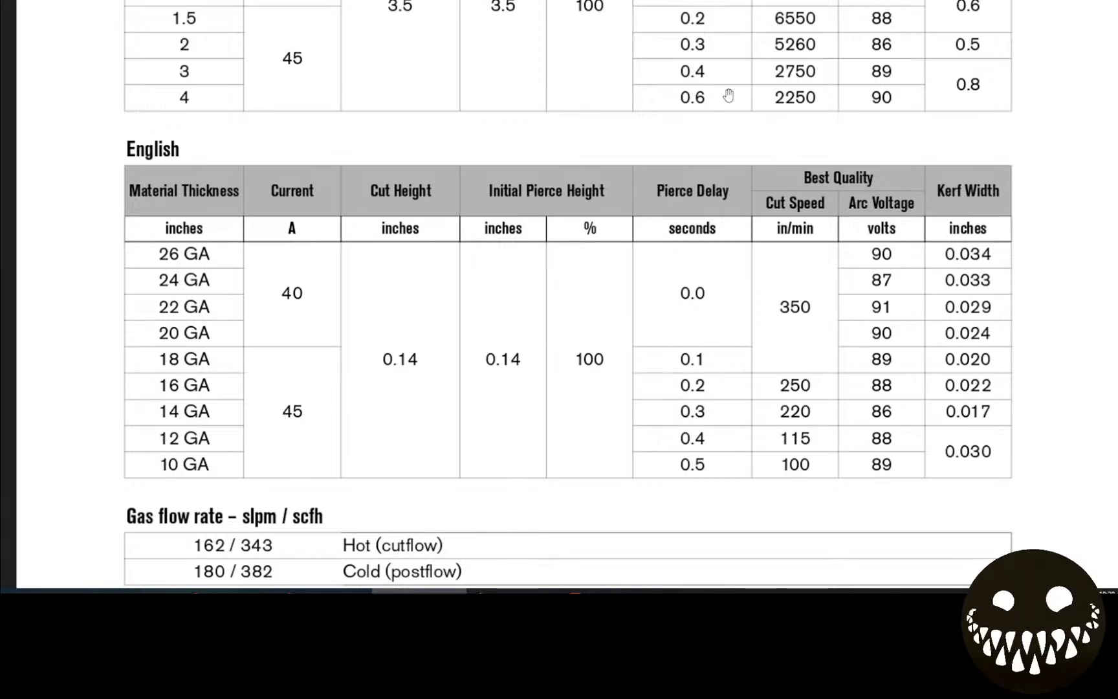
From the 2D Profile tool selection, browse the Local Library and start a new tool.
key(alt+Tab)
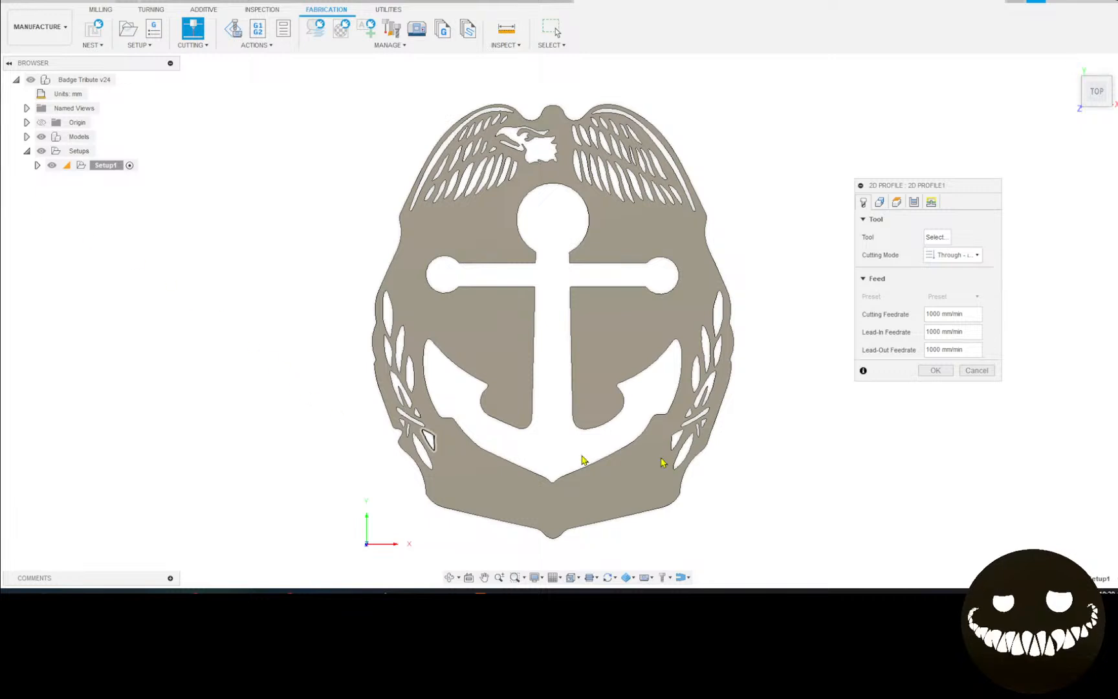
click(937, 237)
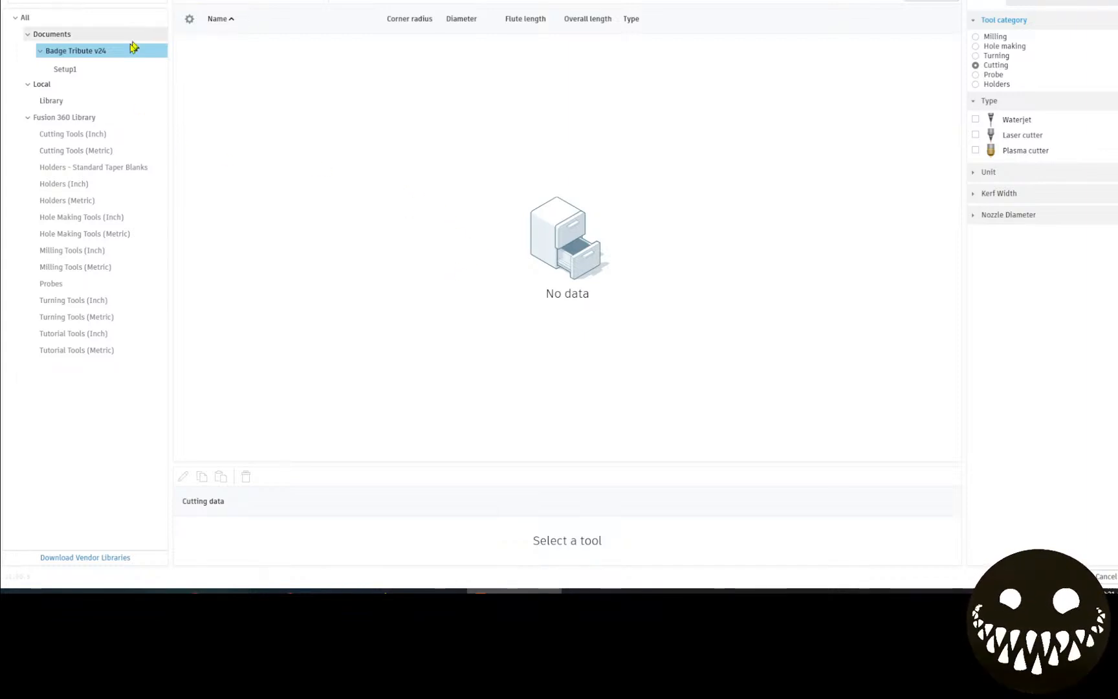
click(58, 102)
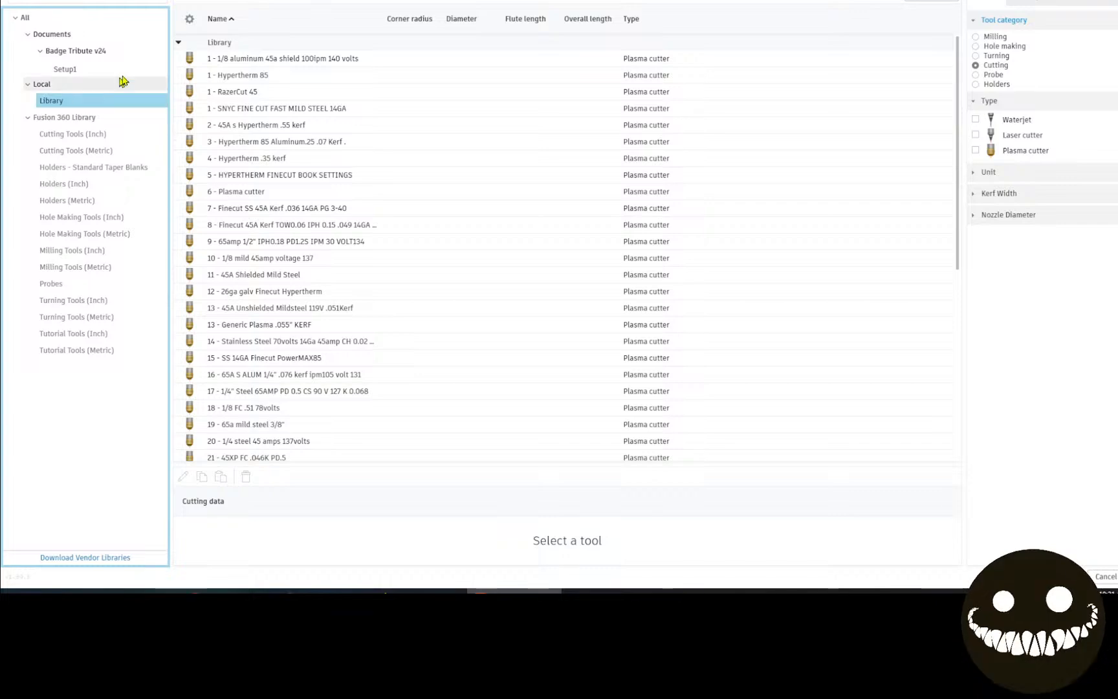
click(187, 2)
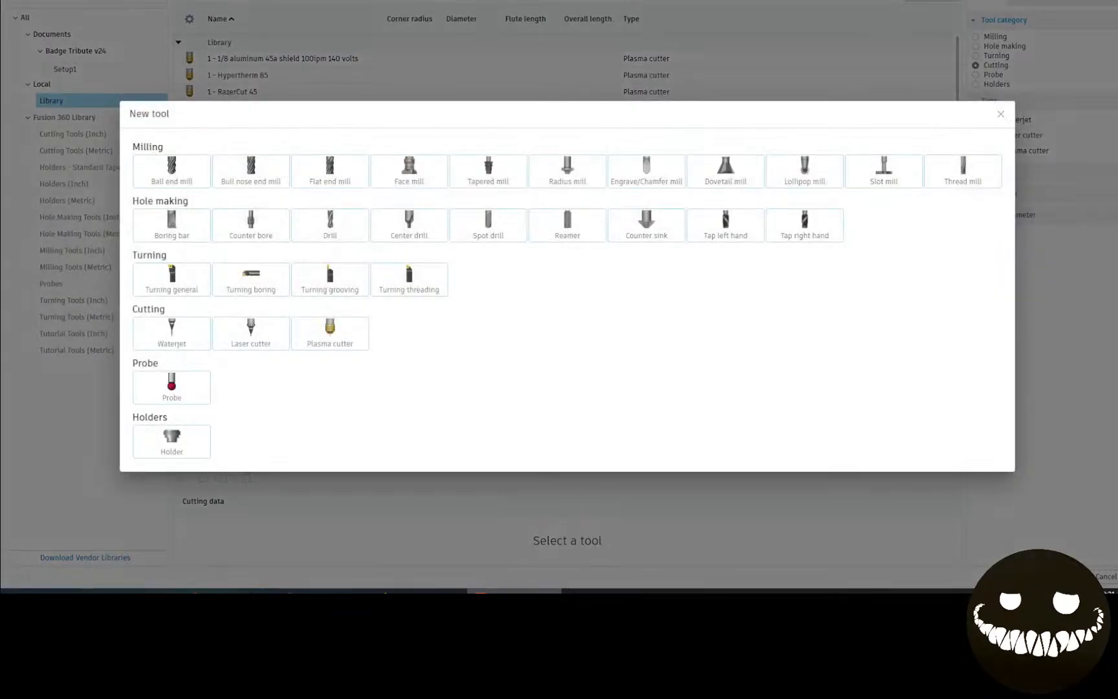
Create a plasma cutter described 'SYNC finecut Highspeed Mild Steel', vendor Hypertherm, product id 428926.
click(342, 343)
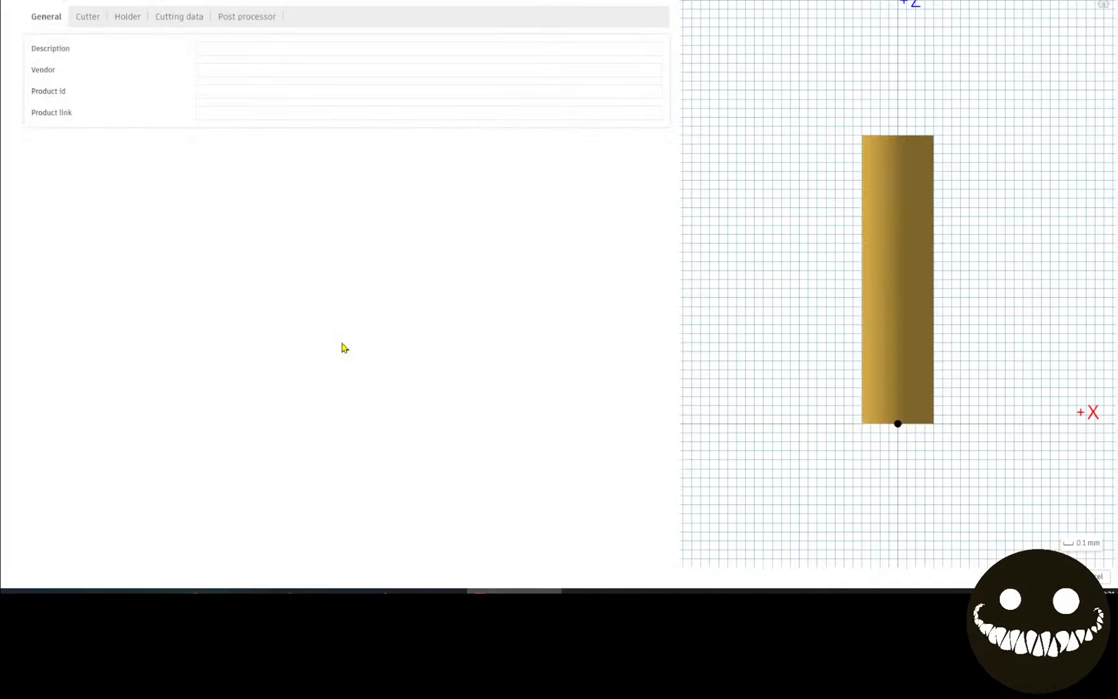
click(208, 48)
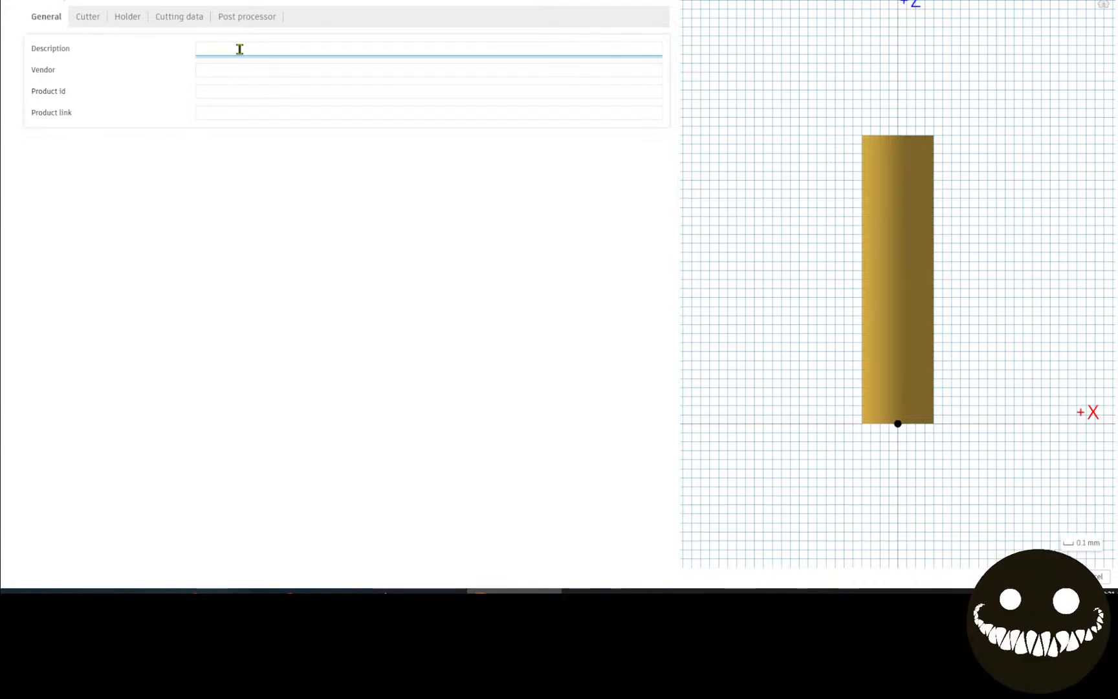
text(SYNC)
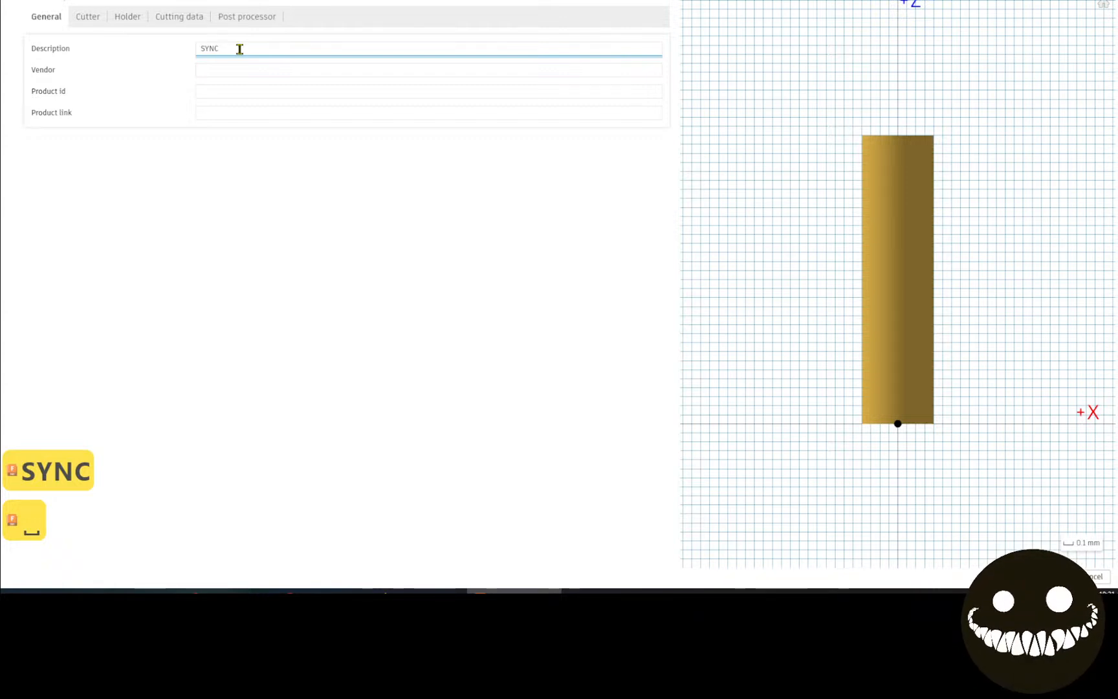
text( finecu)
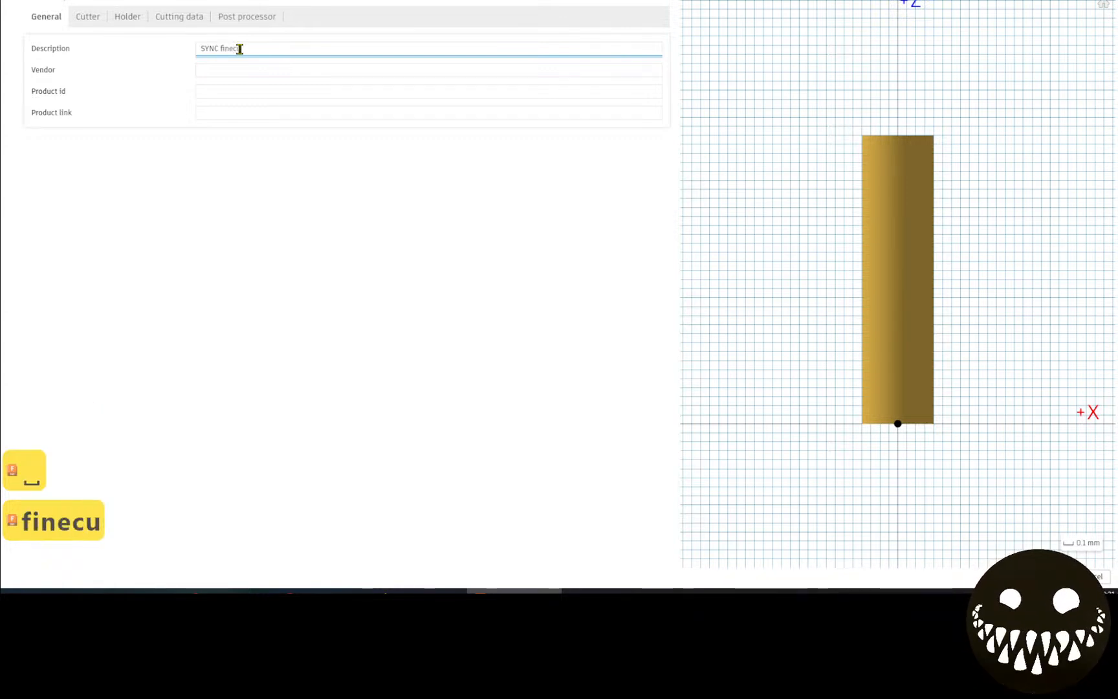
text(t H)
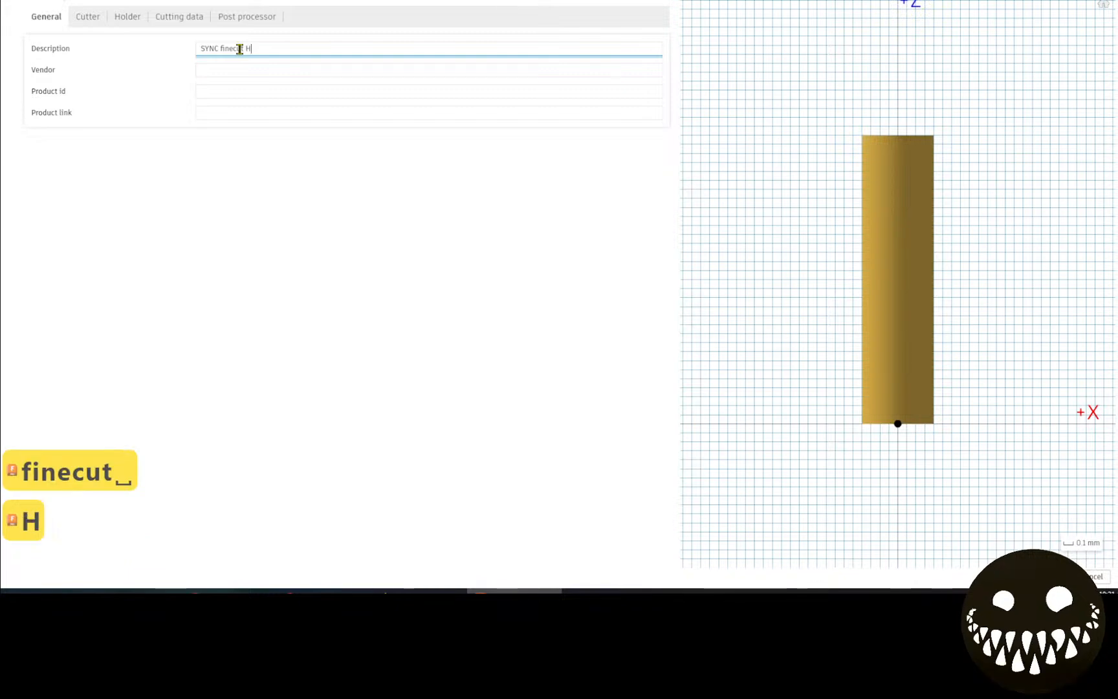
text(ighs)
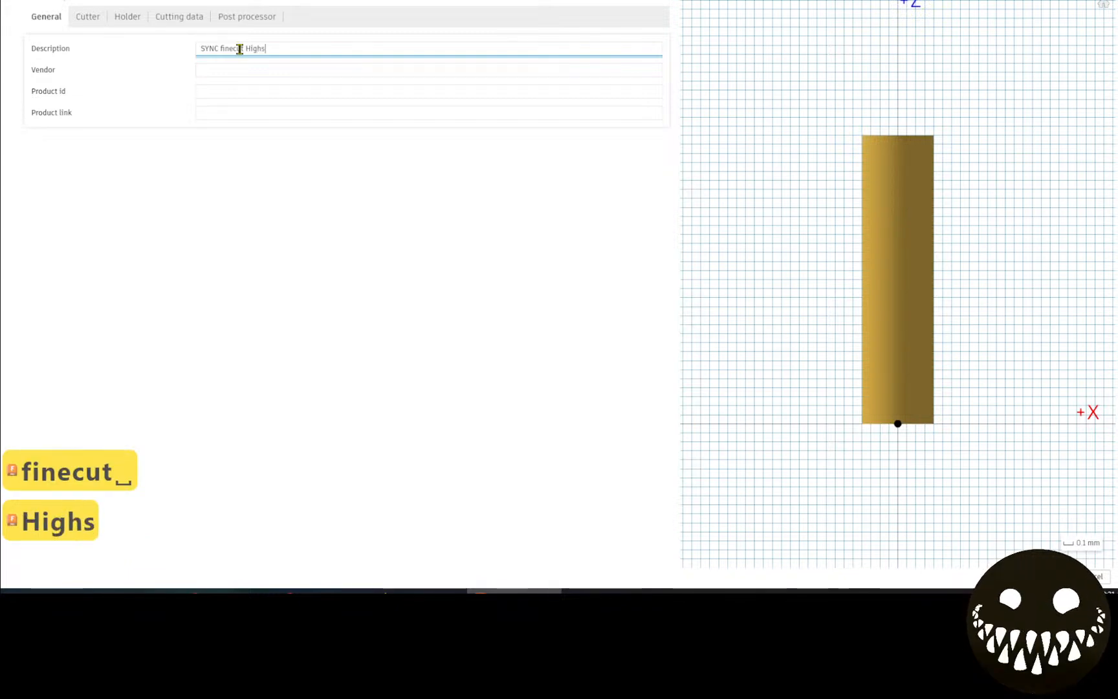
text(peed Mi)
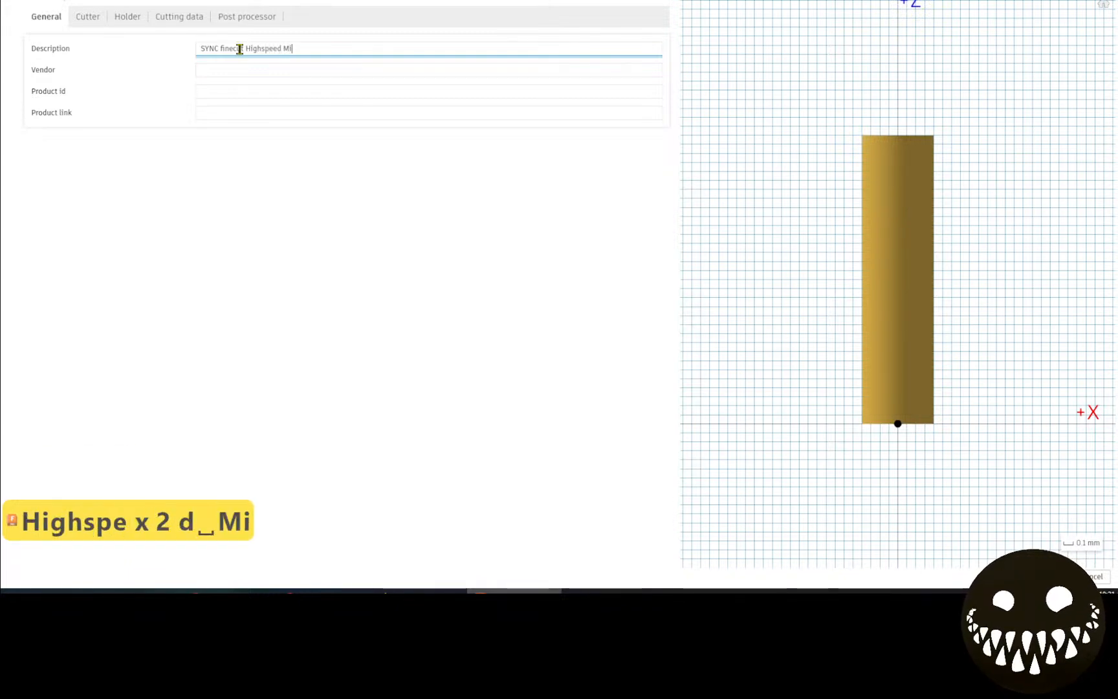
text(ld Steel)
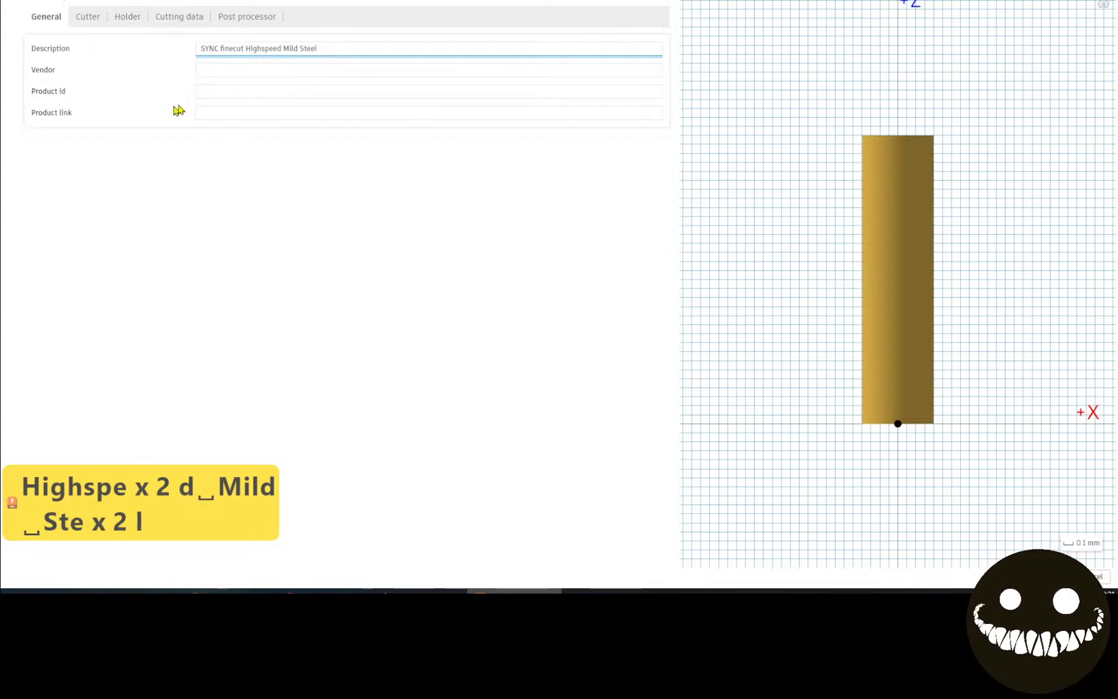
click(231, 65)
text(H)
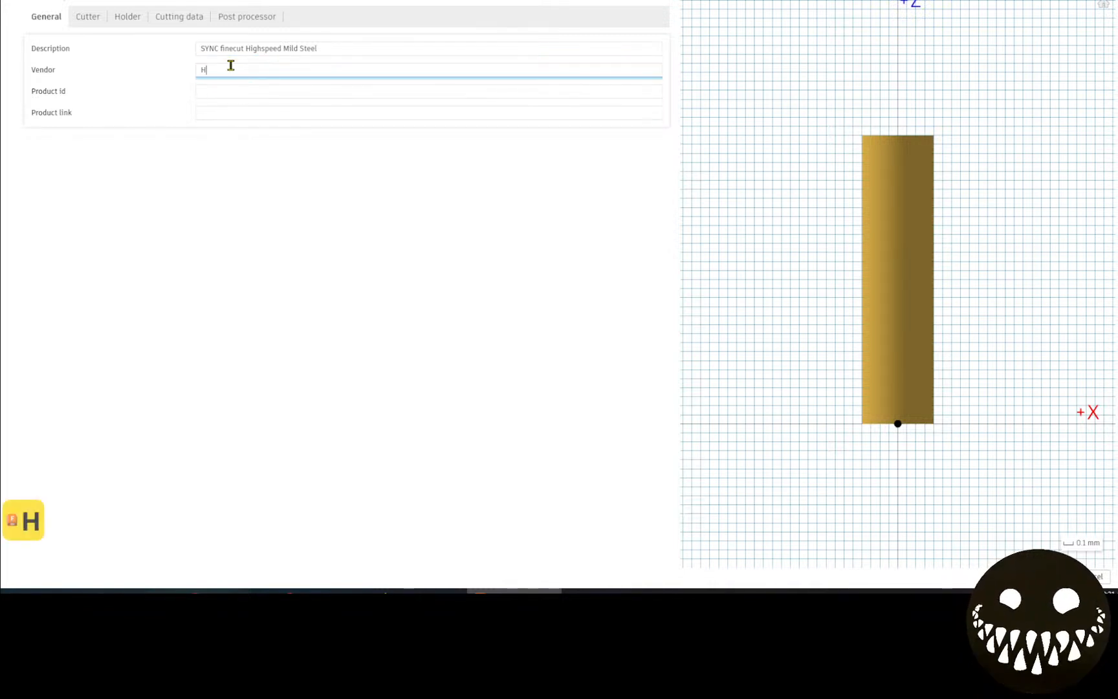
text(ypertherm)
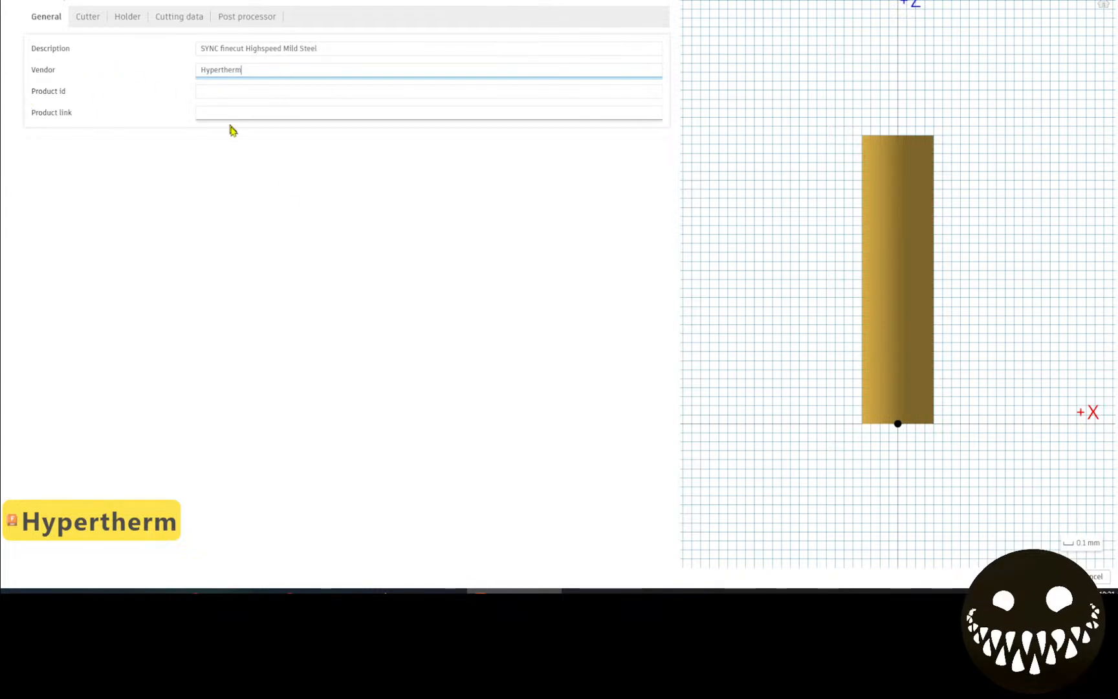
click(231, 88)
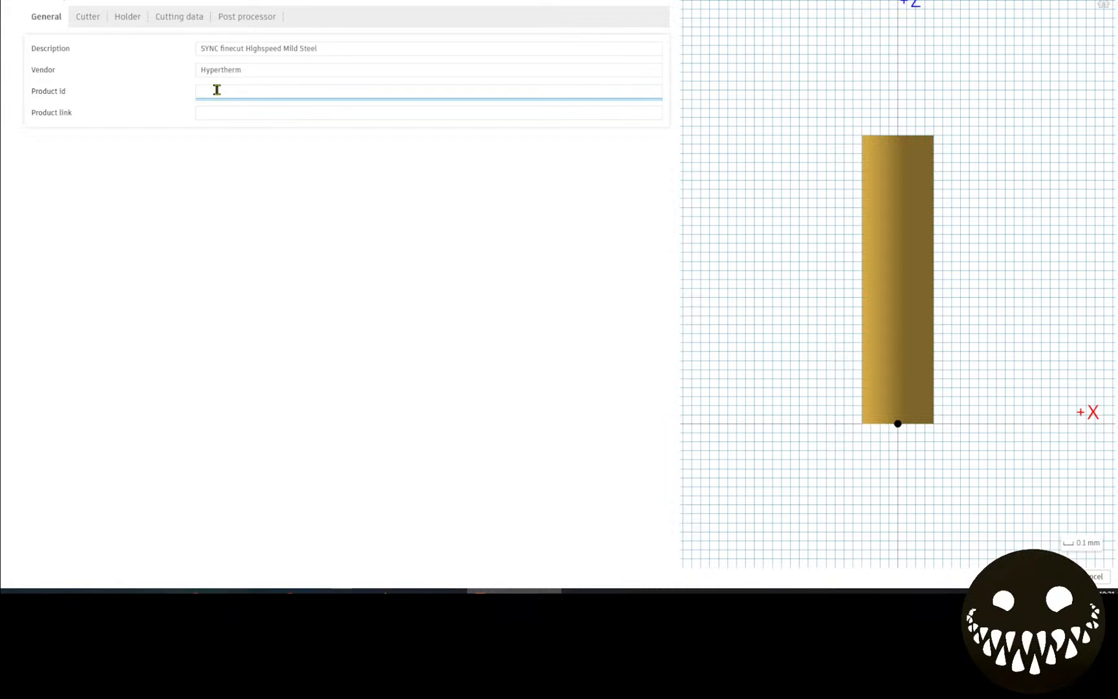
text(42)
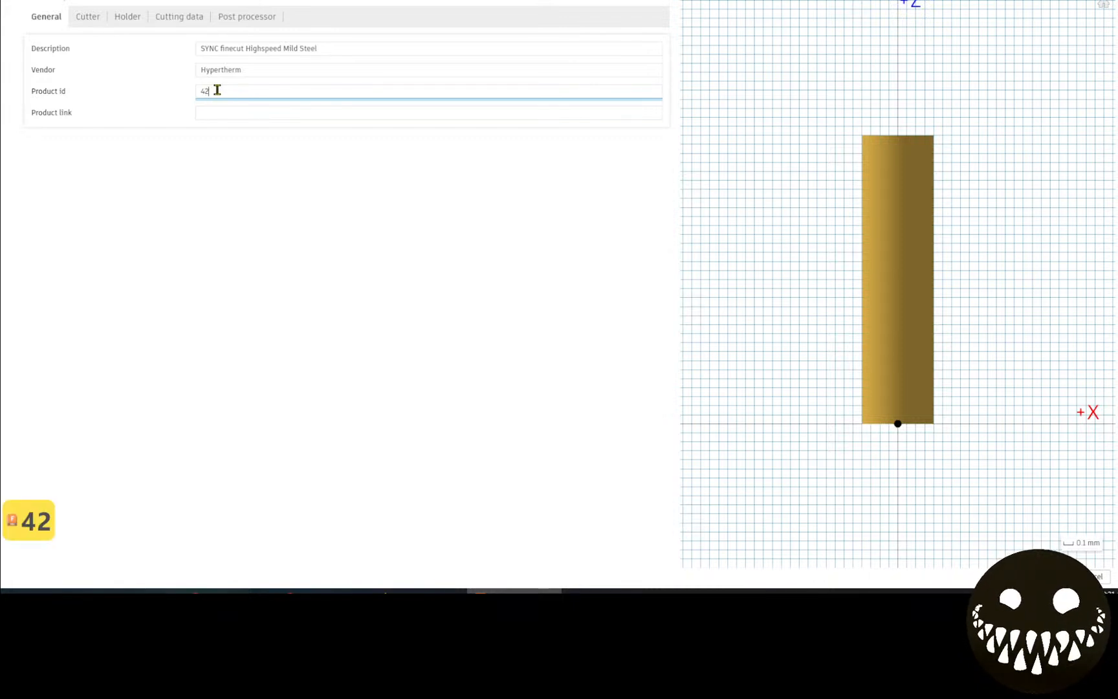
text(8)
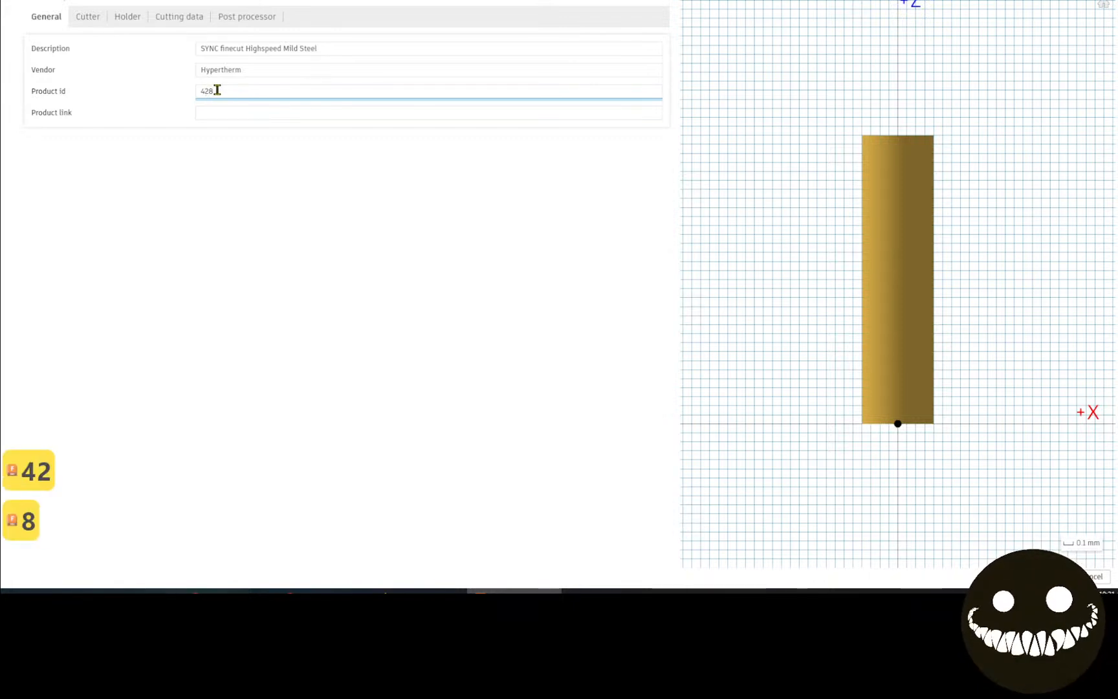
text(9)
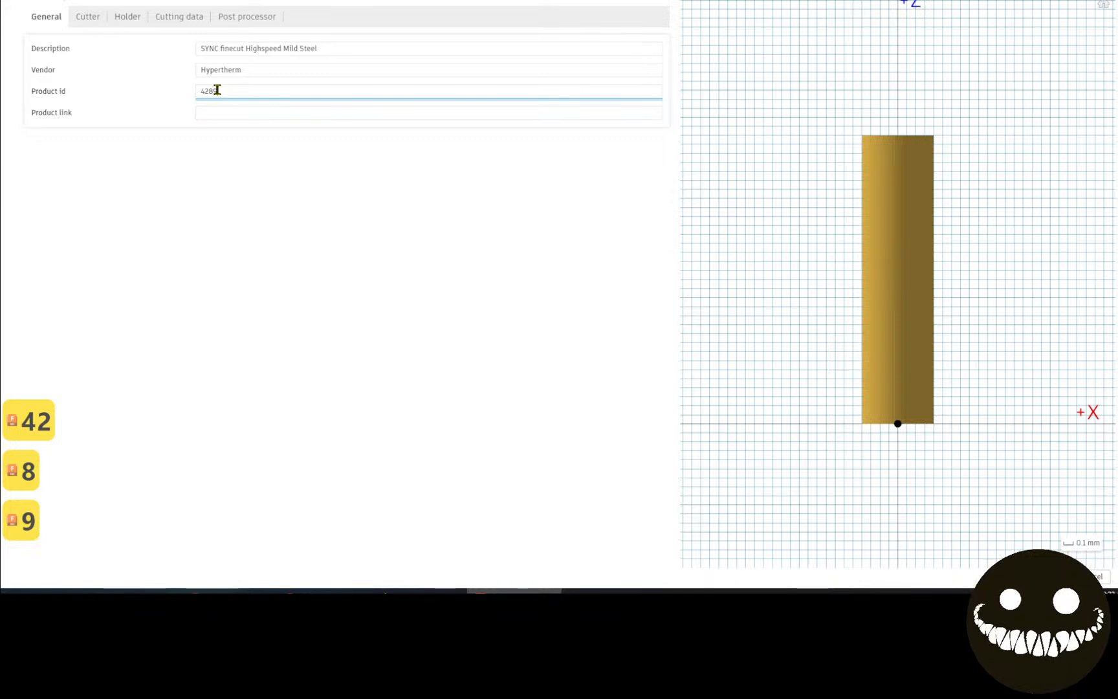
text(26)
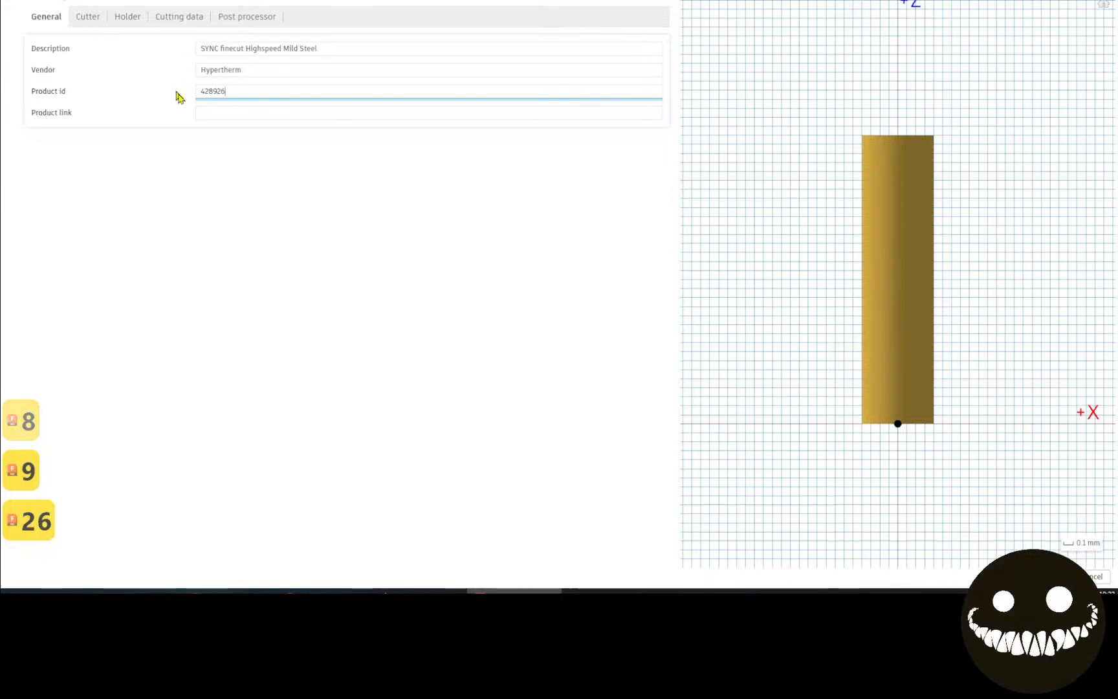
click(235, 112)
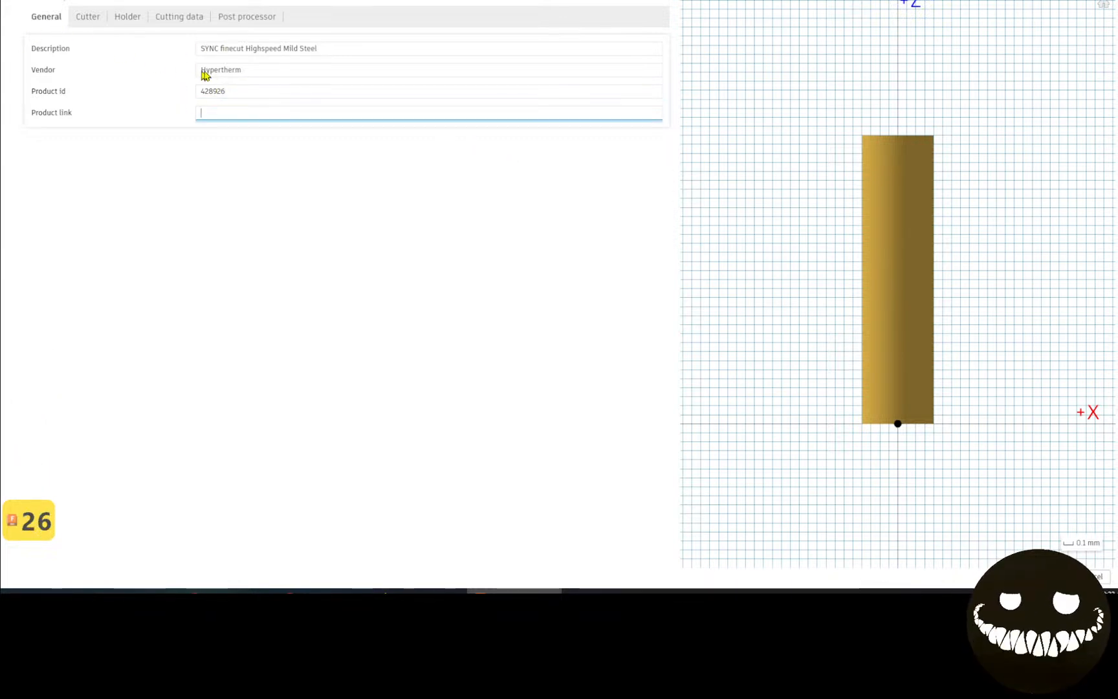
click(86, 23)
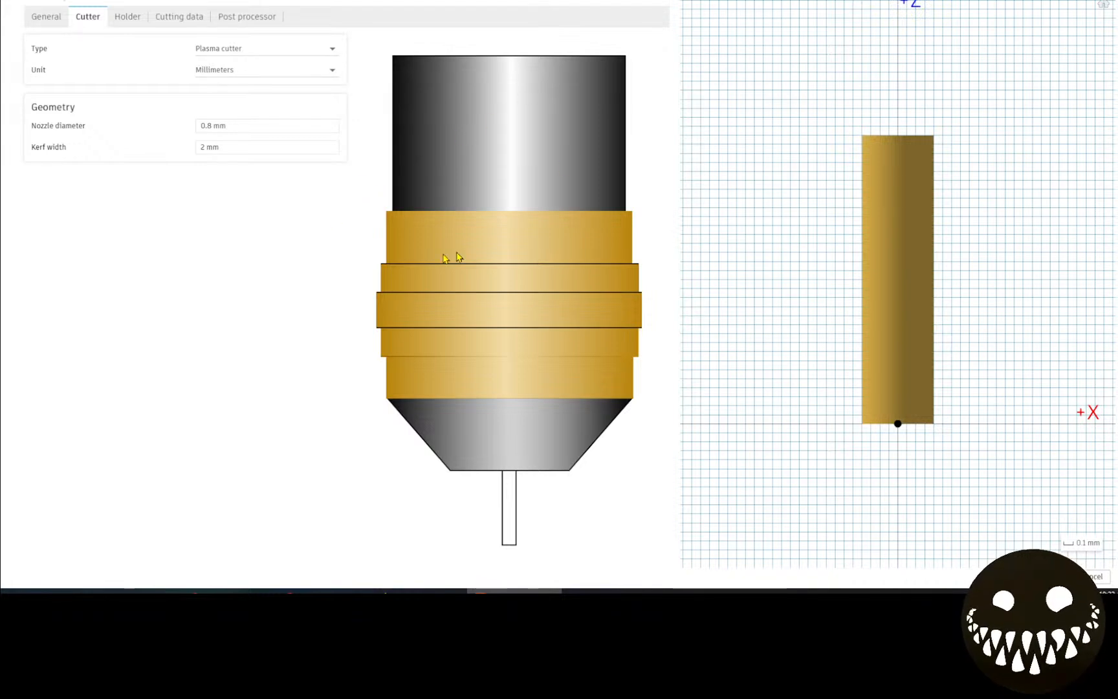
Switch the cutter units to inches and set the nozzle diameter to 0.03 in.
click(298, 69)
click(297, 73)
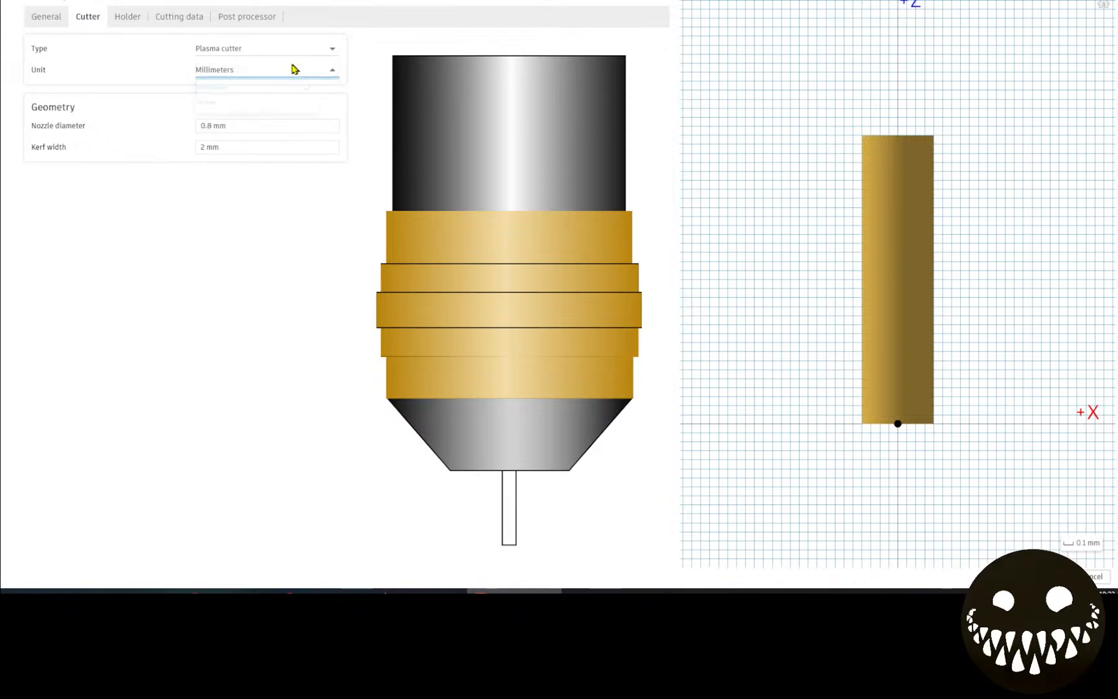
click(291, 70)
click(273, 115)
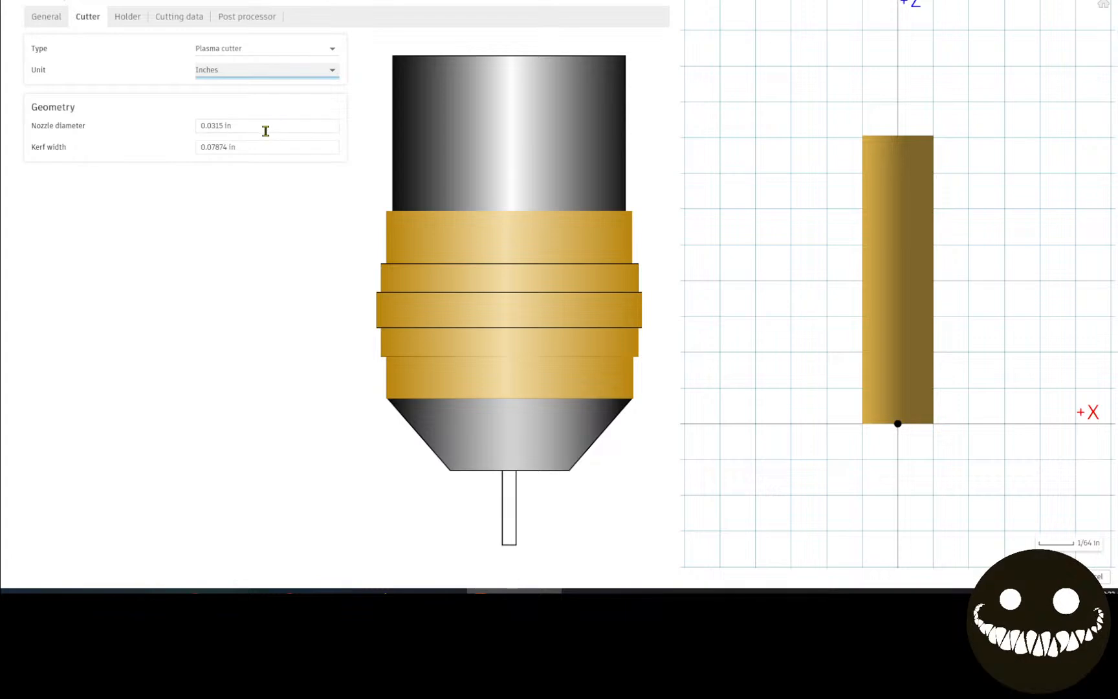
click(265, 130)
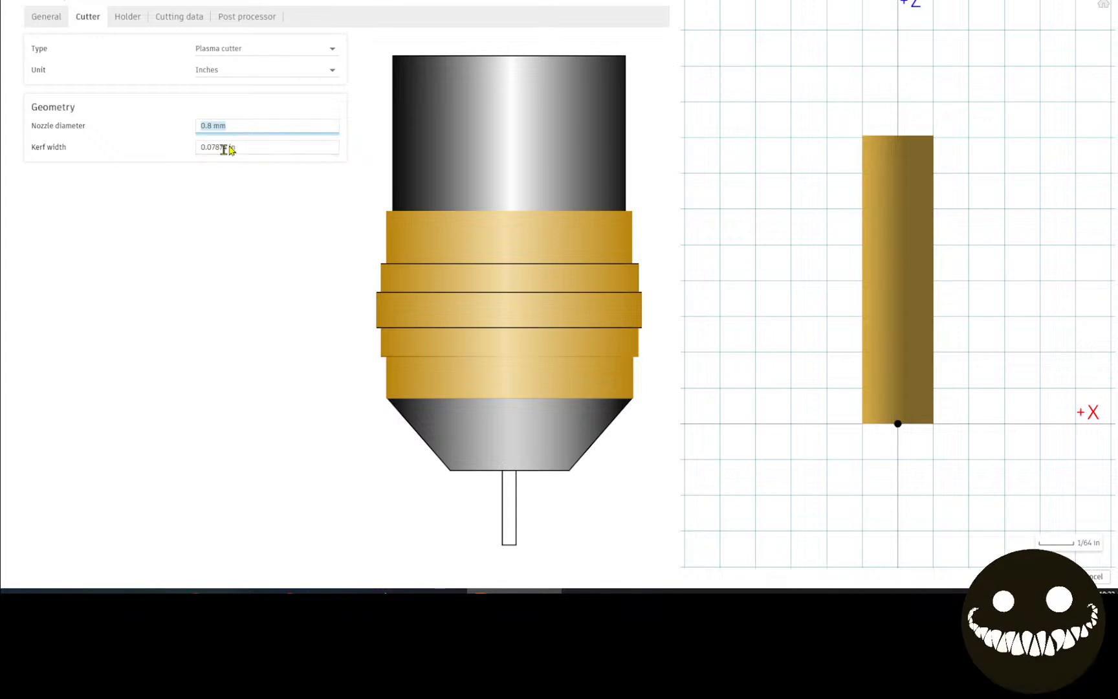
text(.0)
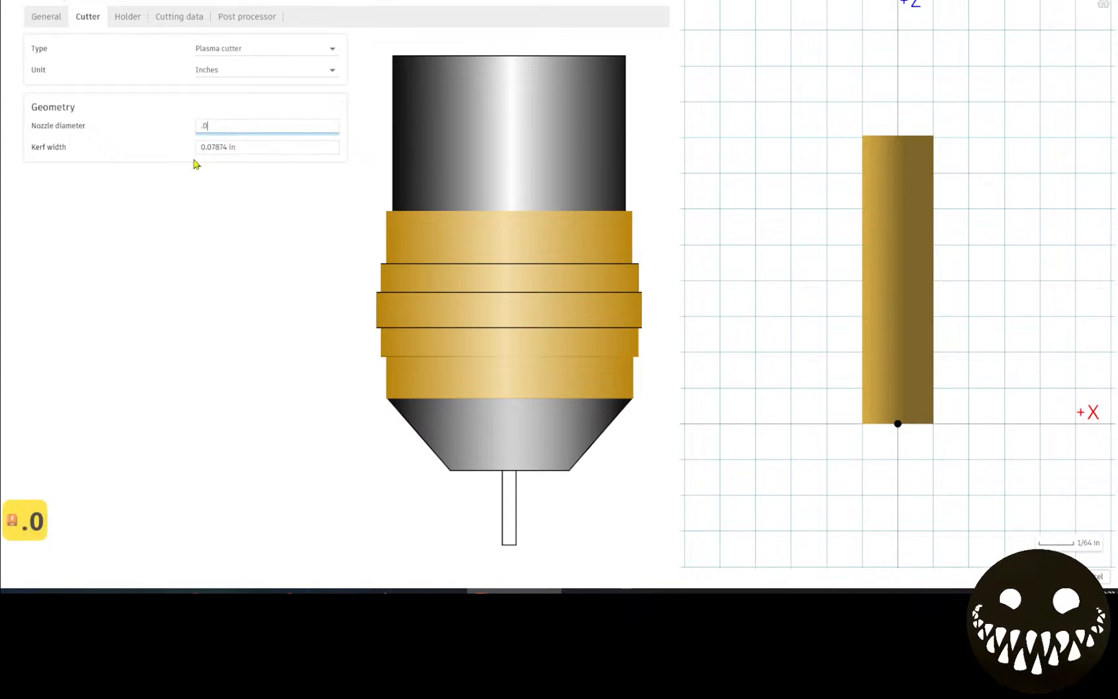
text(3)
click(224, 152)
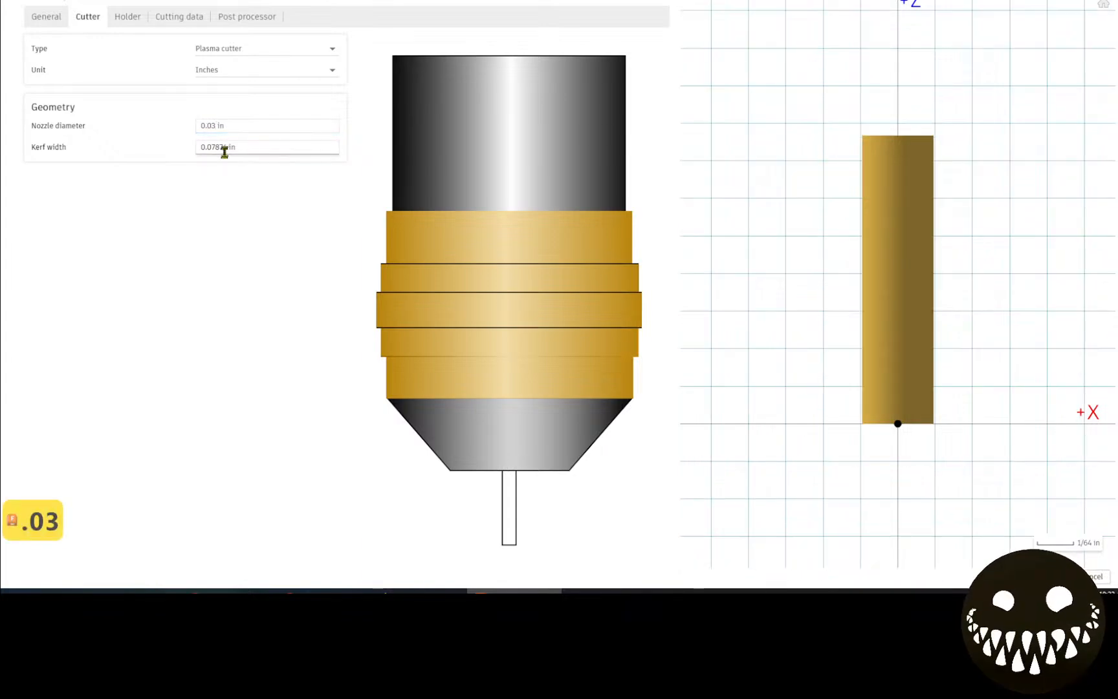
text(.03)
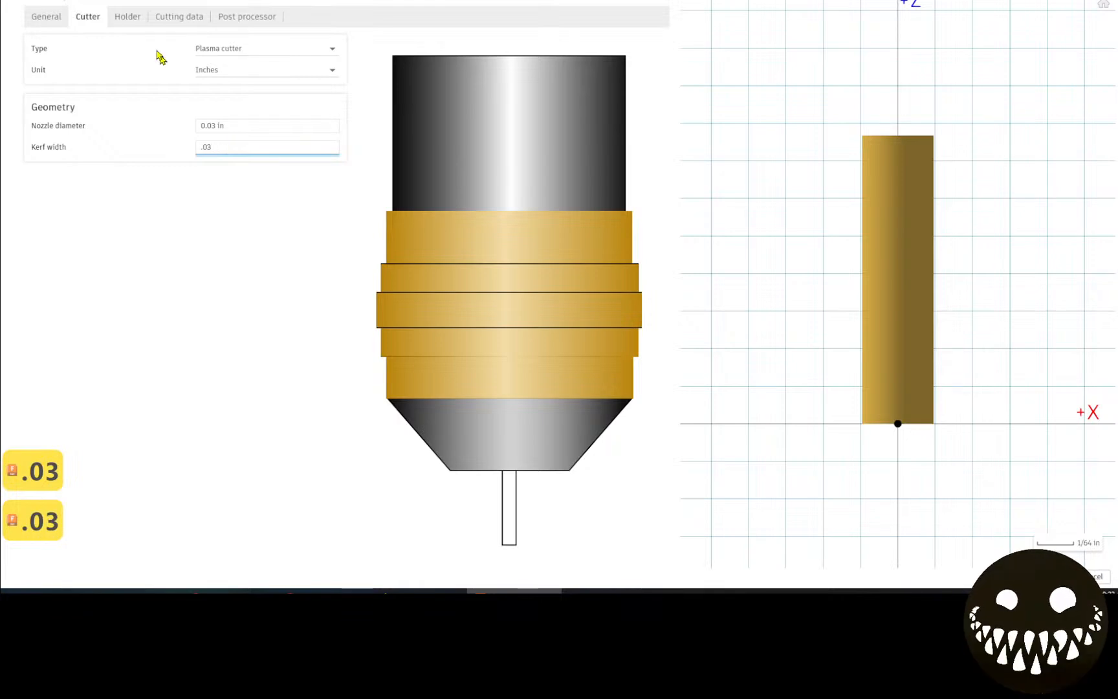
click(123, 15)
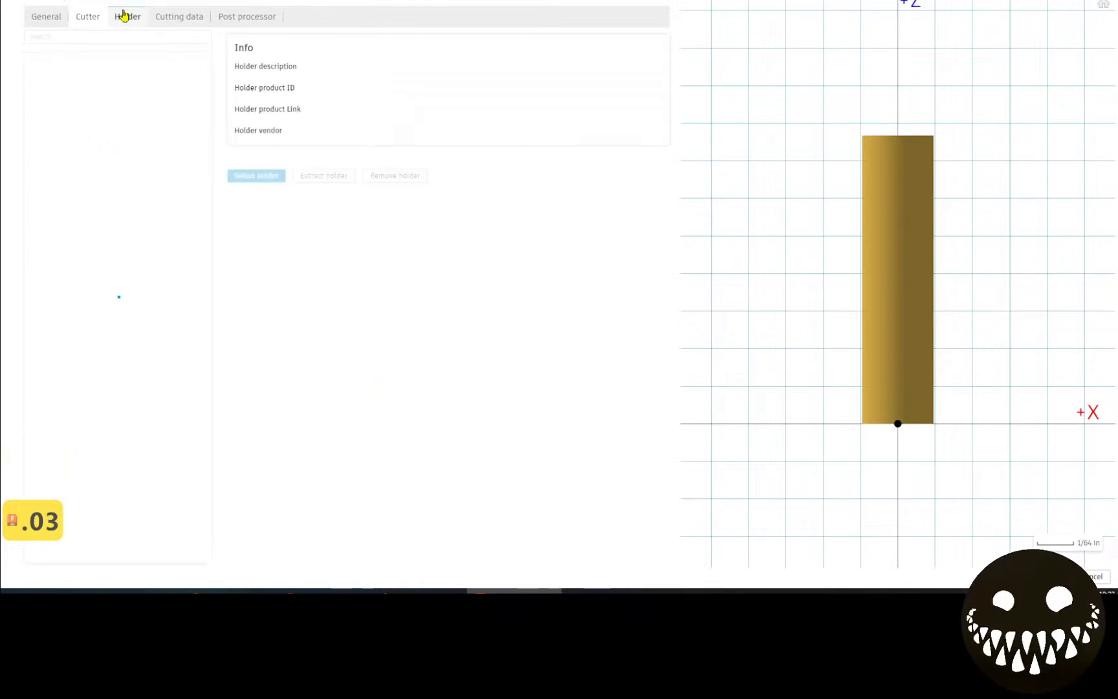
Set the plasma tool's cutting feedrate to 220 in/min in Cutting data.
click(179, 21)
click(138, 21)
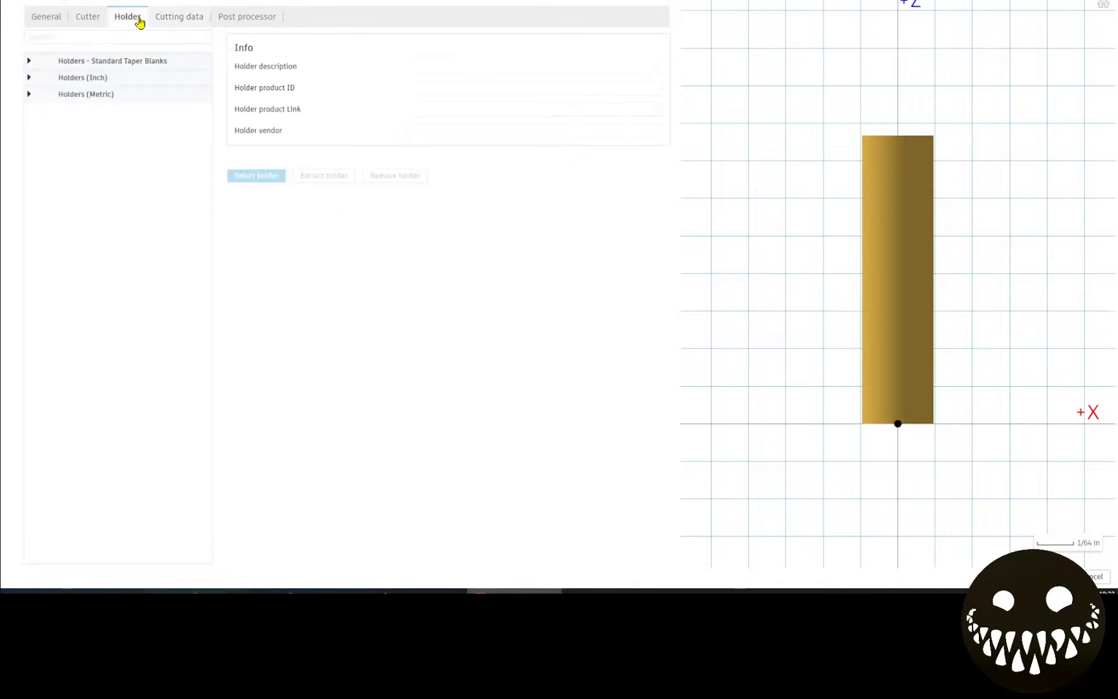
click(186, 18)
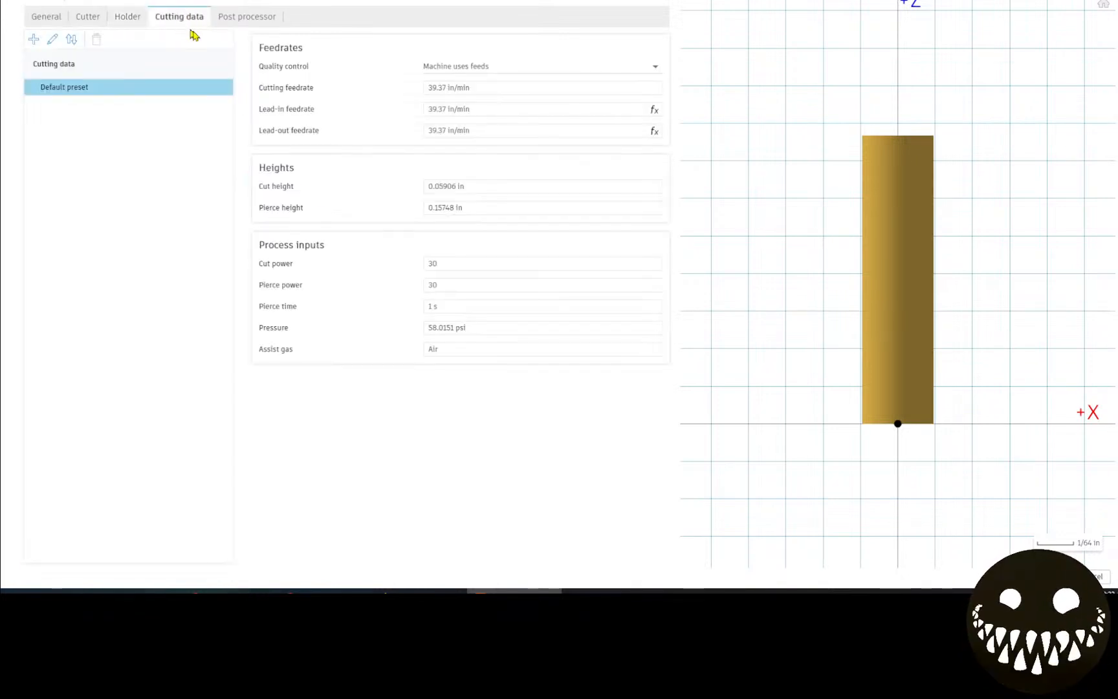
click(499, 88)
text(2)
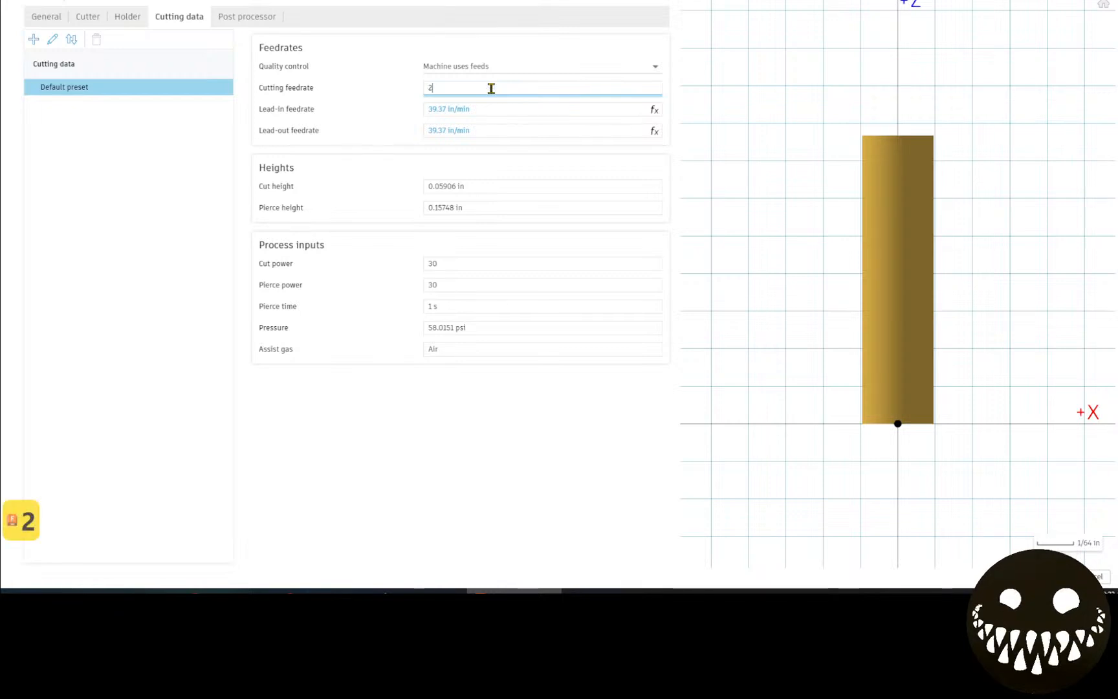
text(20ipm)
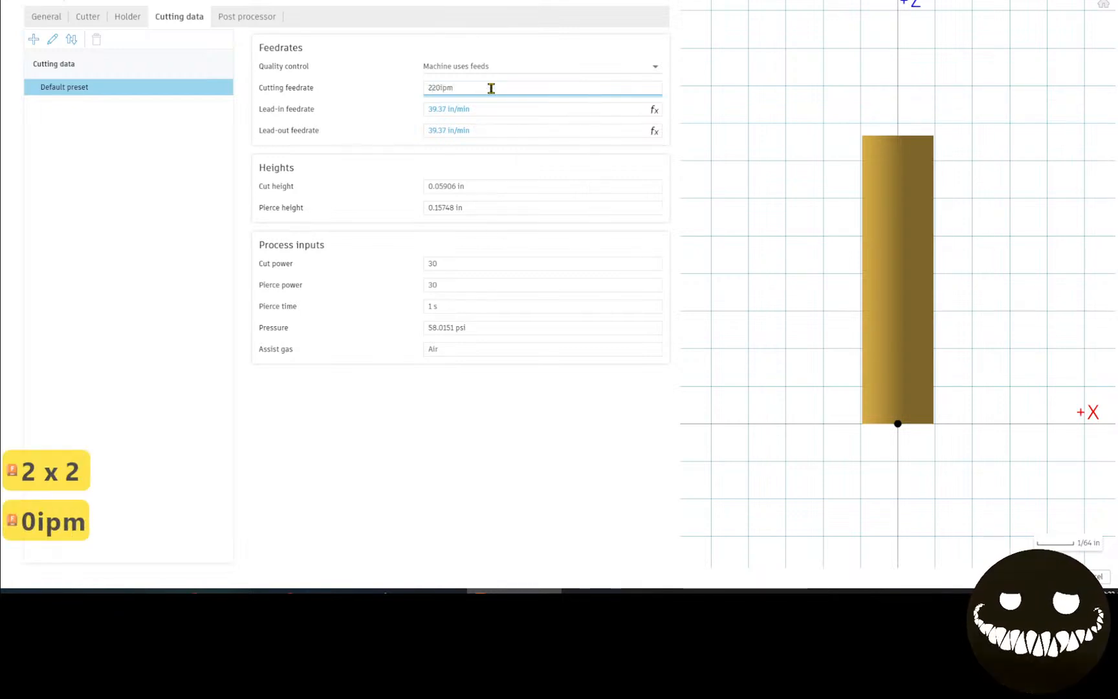
key(Return)
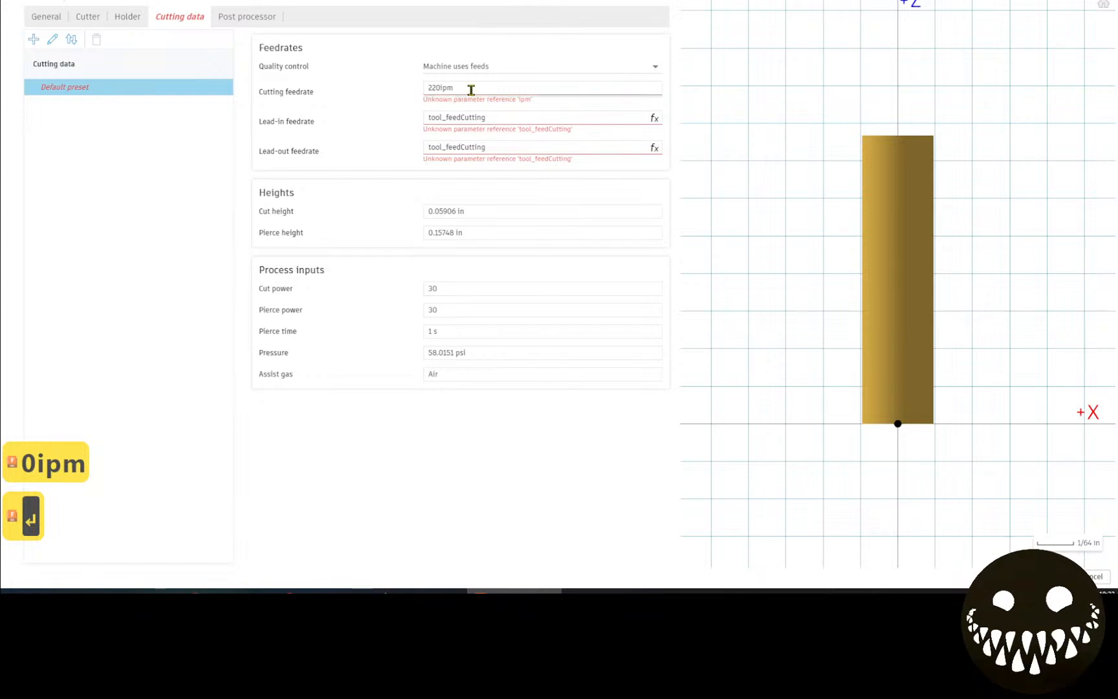
click(471, 90)
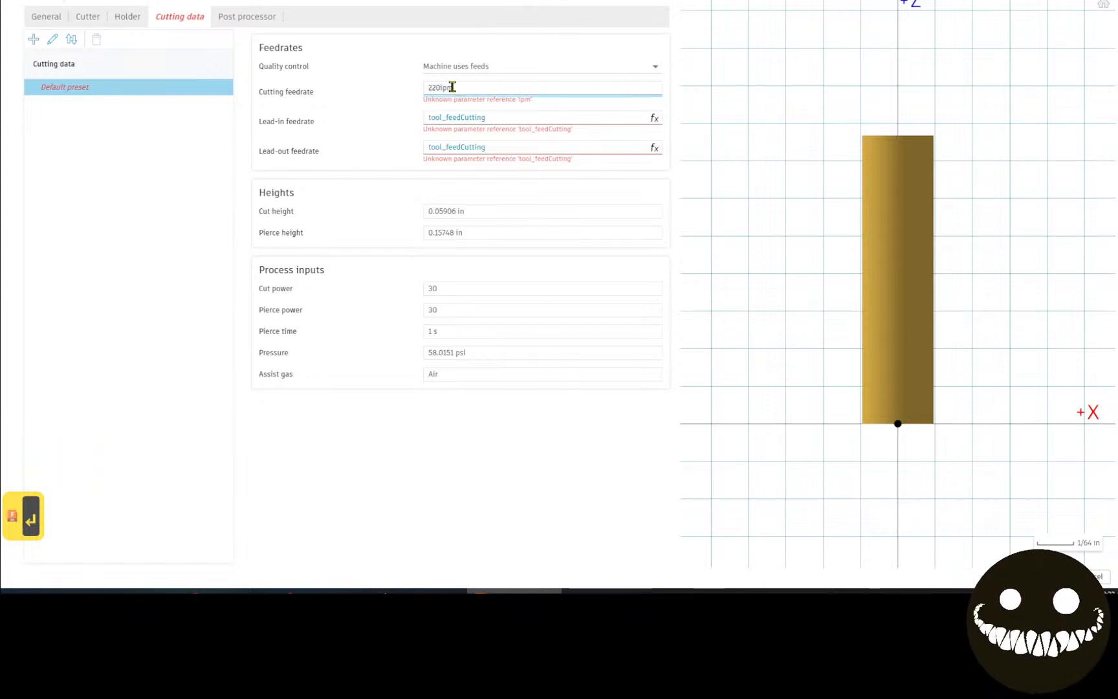
key(BackSpace)
key(BackSpace)
key(BackSpace)
key(Return)
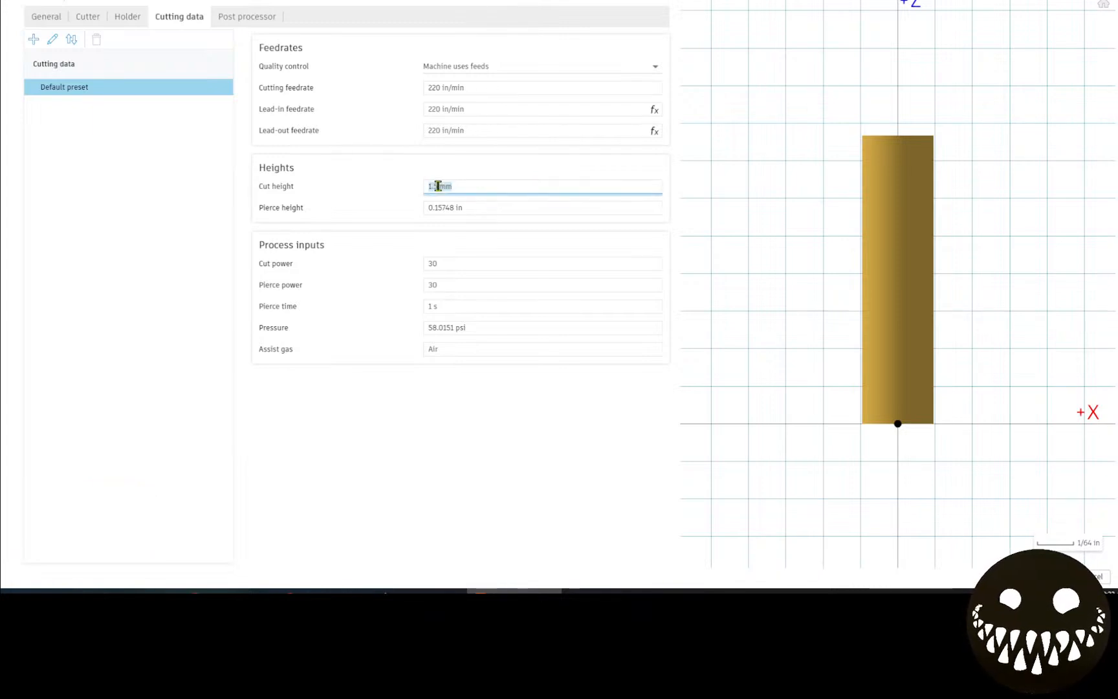
Set cut and pierce heights to 0.14 in, both powers 45, pierce time 0.3 s, pressure 85.
key(BackSpace)
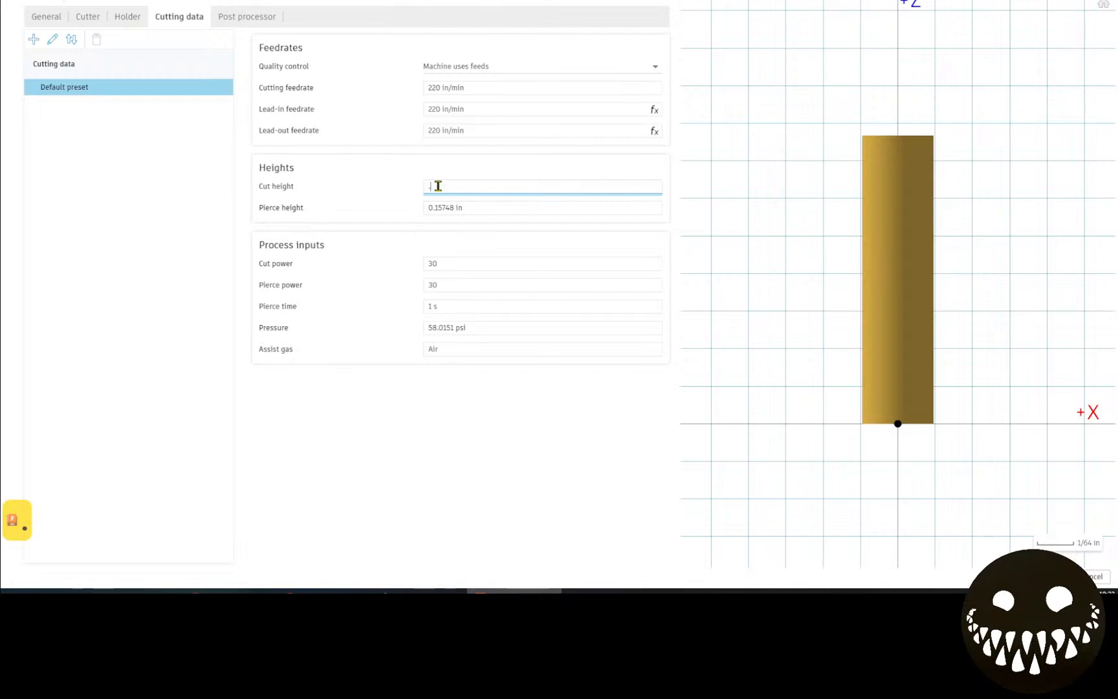
text(.14)
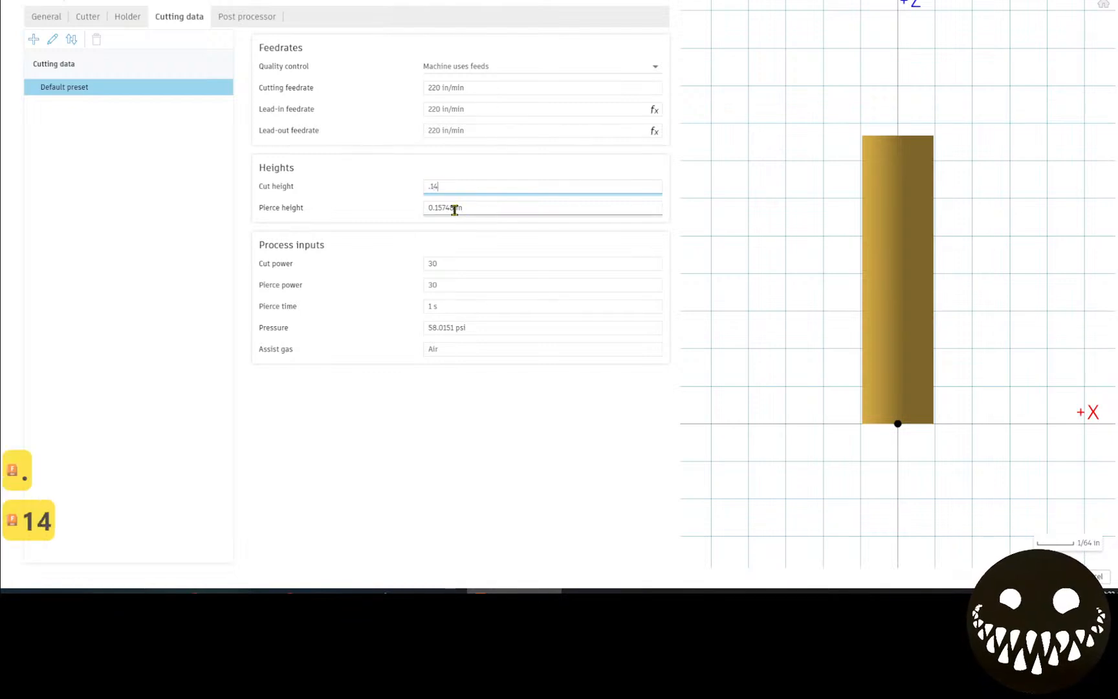
click(455, 208)
text(.14)
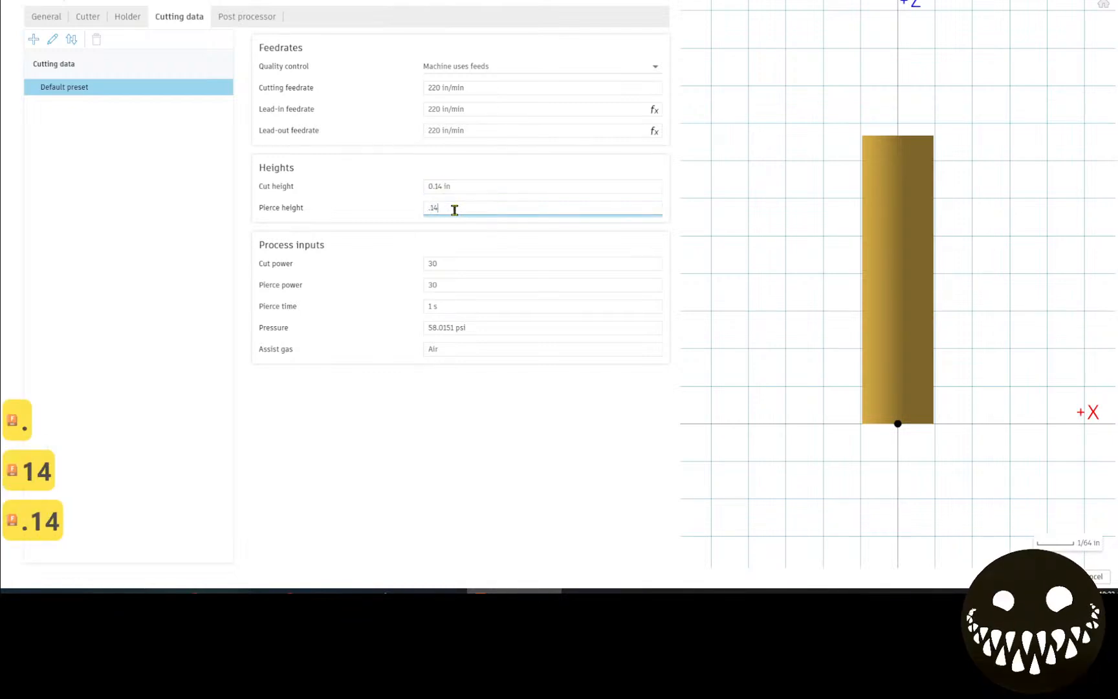
click(457, 262)
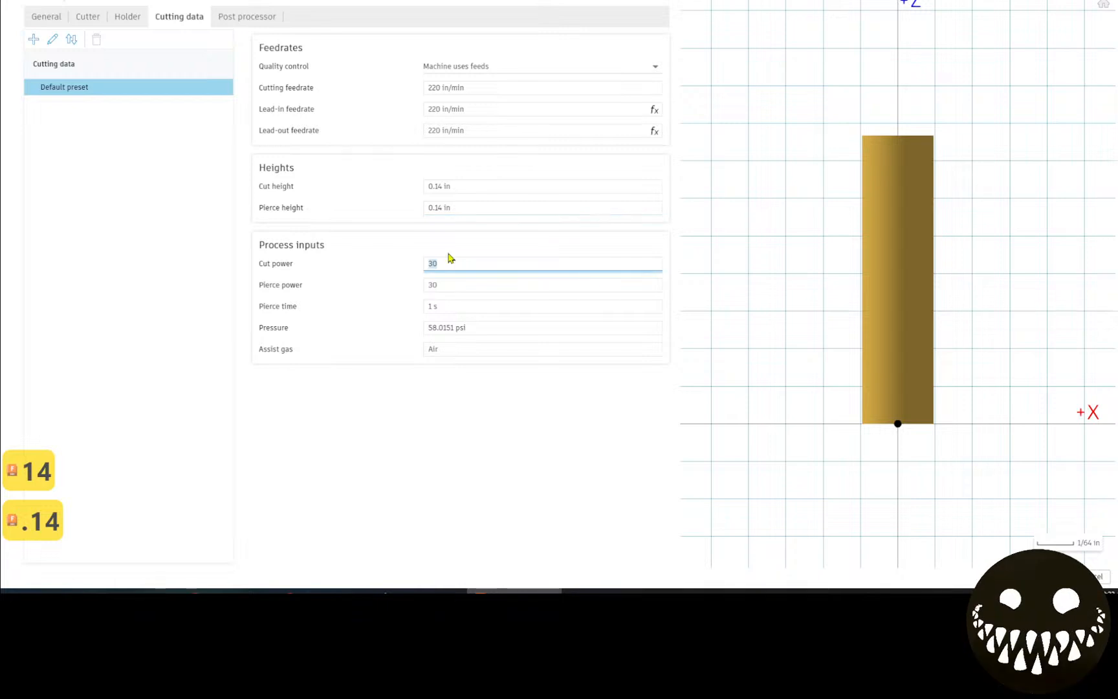
text(45)
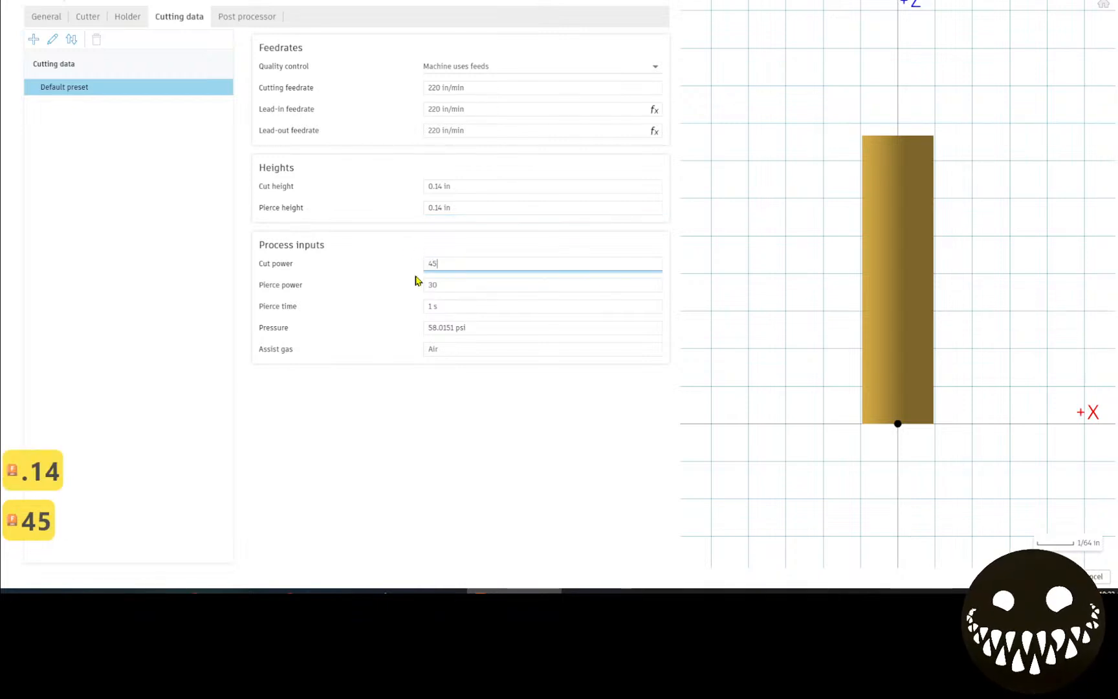
click(452, 286)
text(45)
click(442, 307)
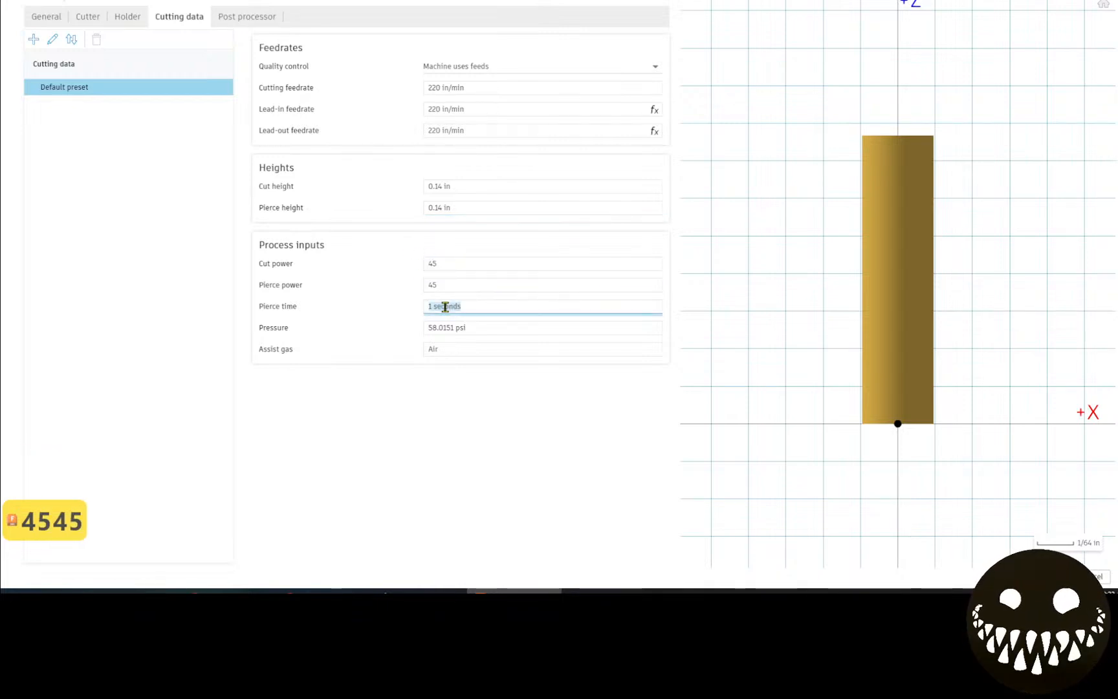
text(.3)
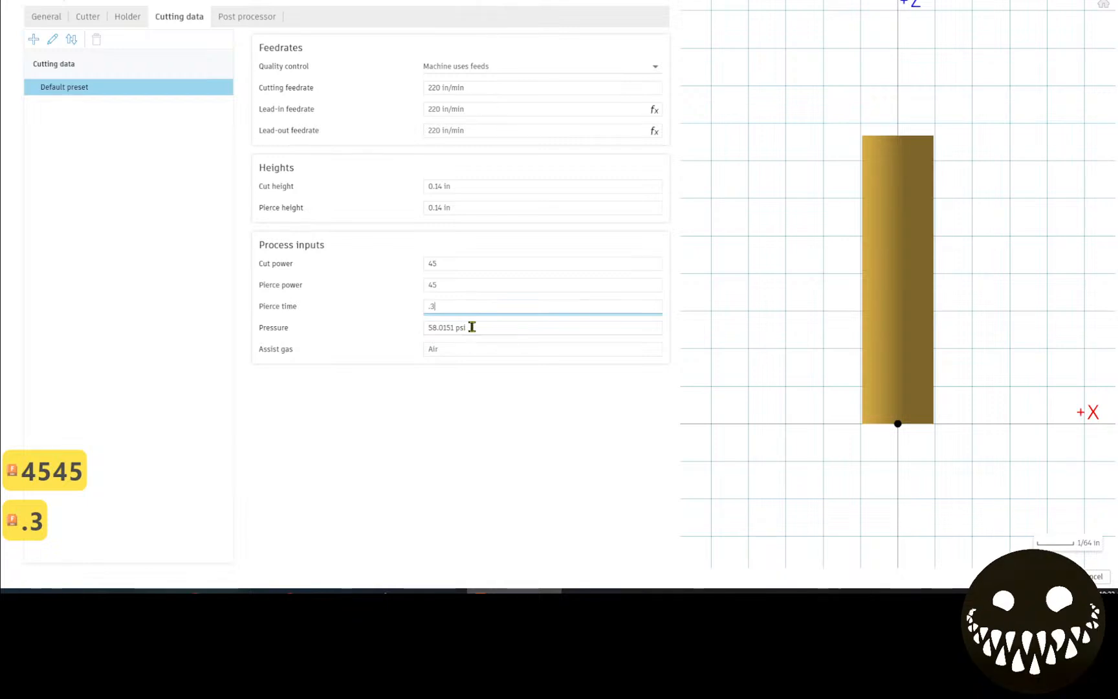
click(467, 326)
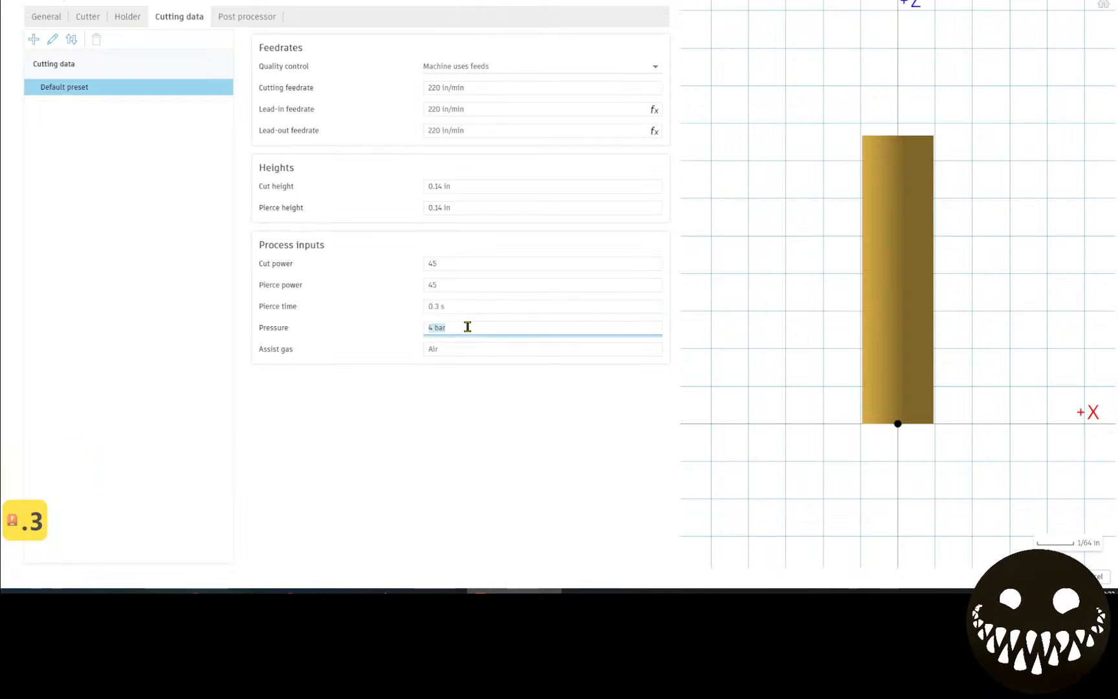
text(85)
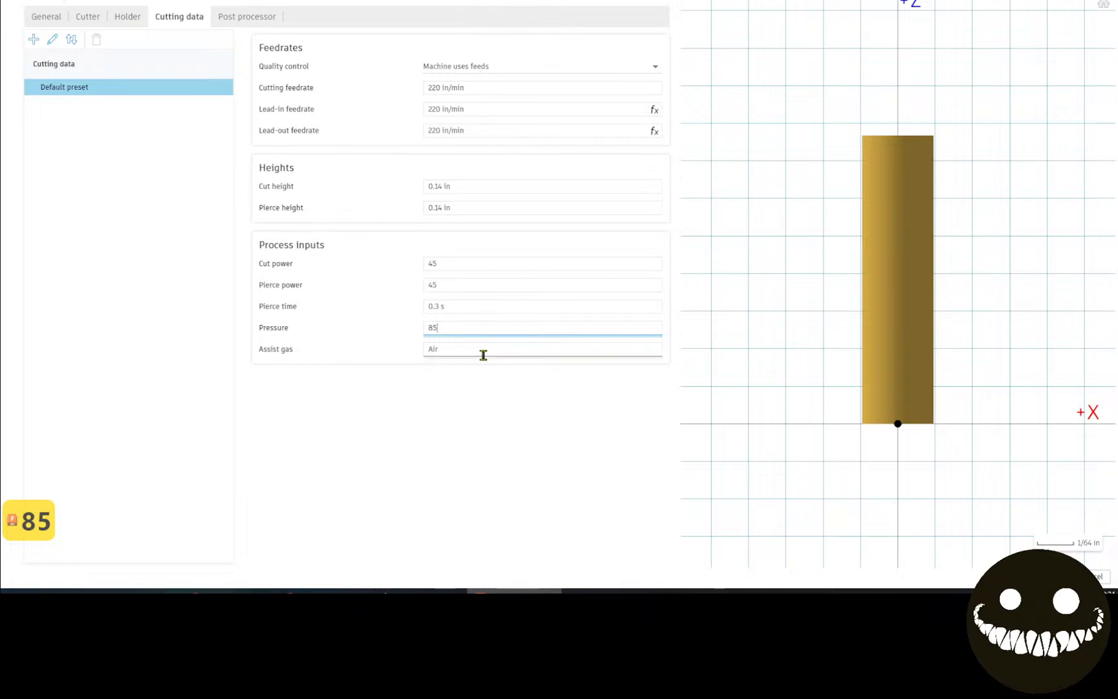
click(236, 22)
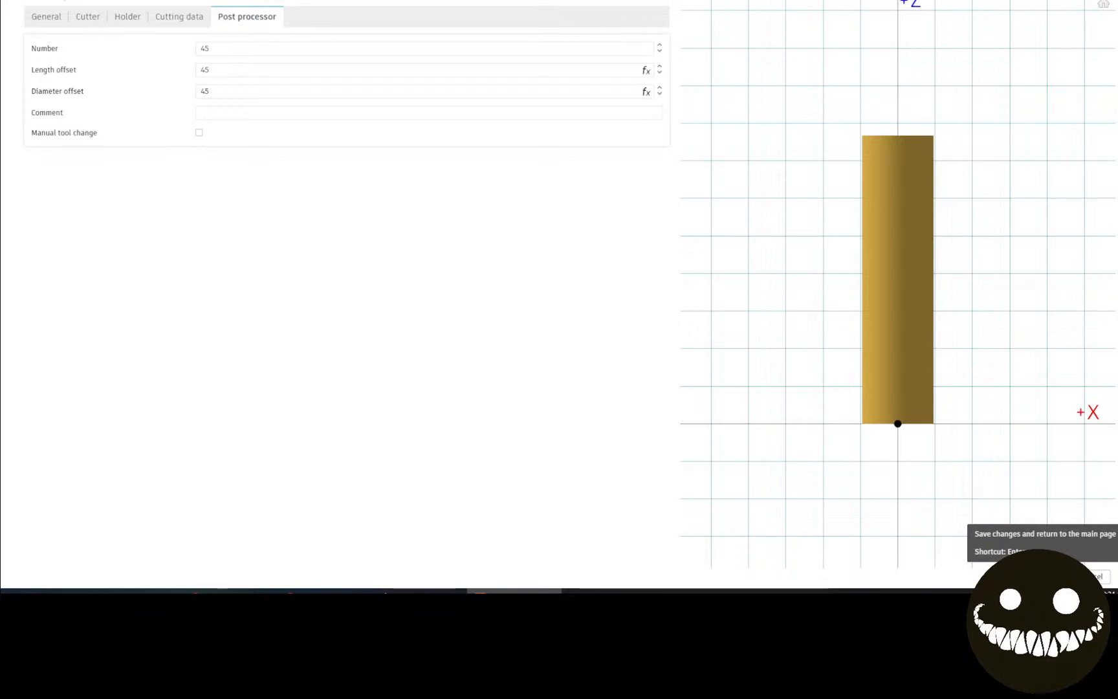
Save the new plasma tool and assign it to the 2D Profile operation.
click(1061, 576)
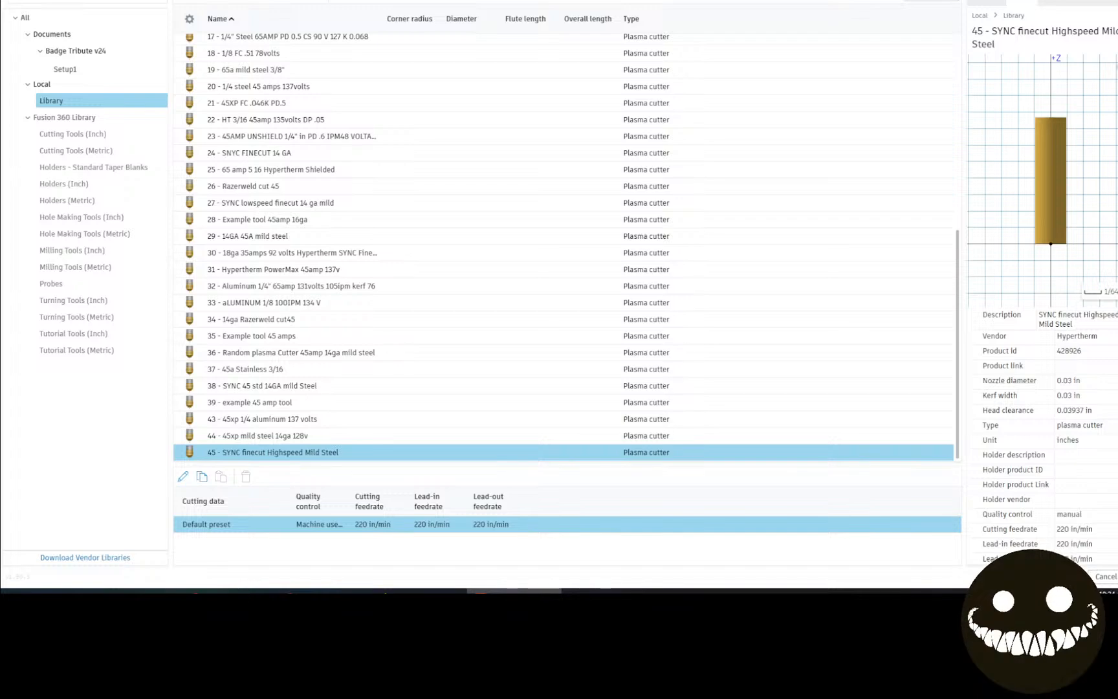
click(1062, 576)
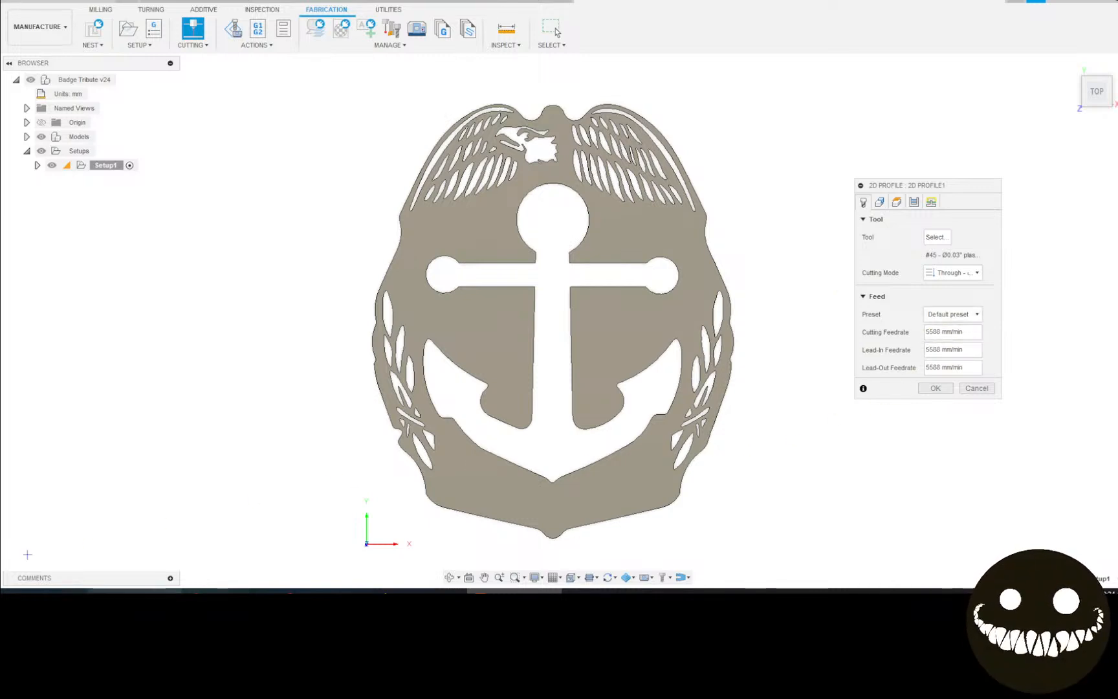
key(super)
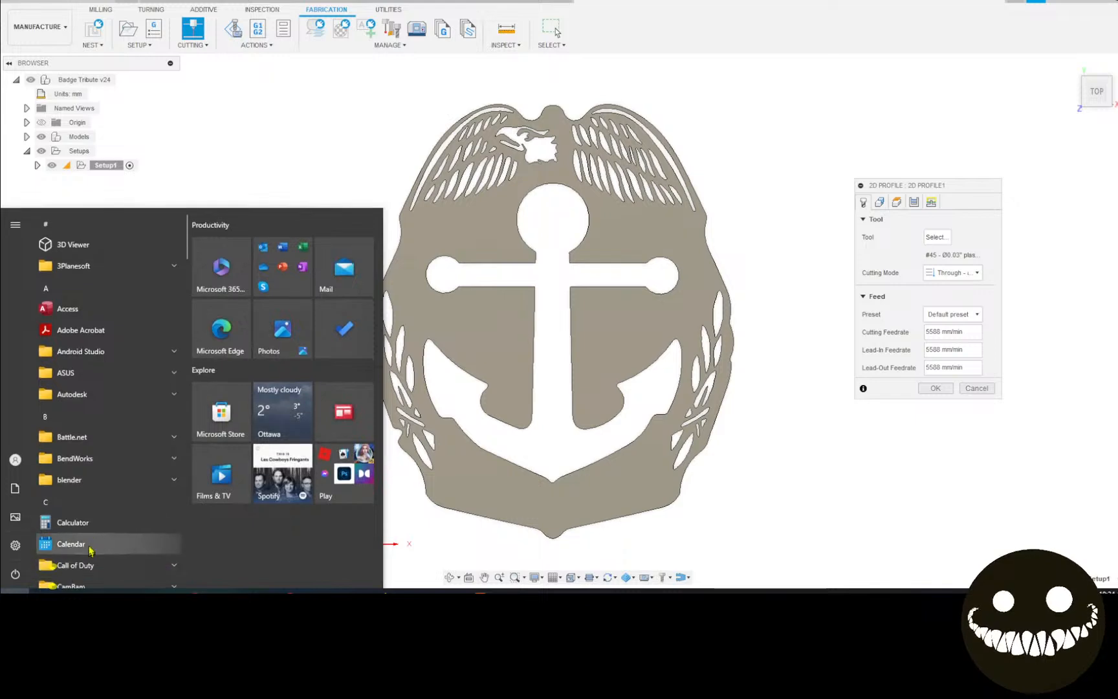
In Calculator, compute 220 × 25.4 = 5,588 to check the mm/min feedrate, then close it.
click(110, 523)
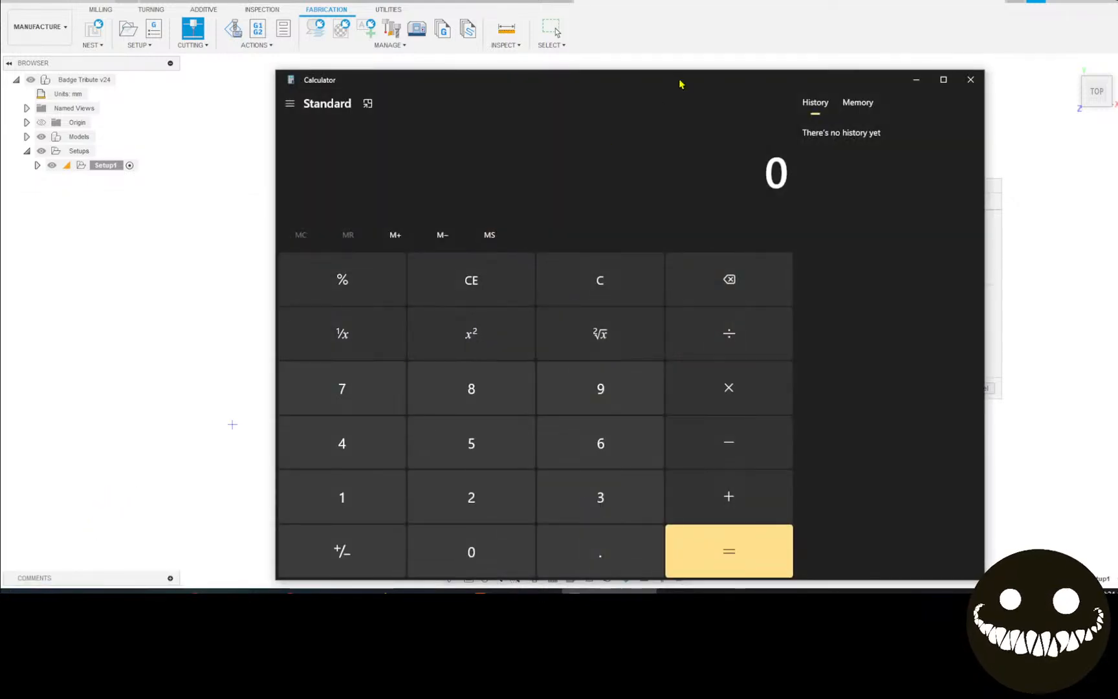
drag(681, 83, 564, 35)
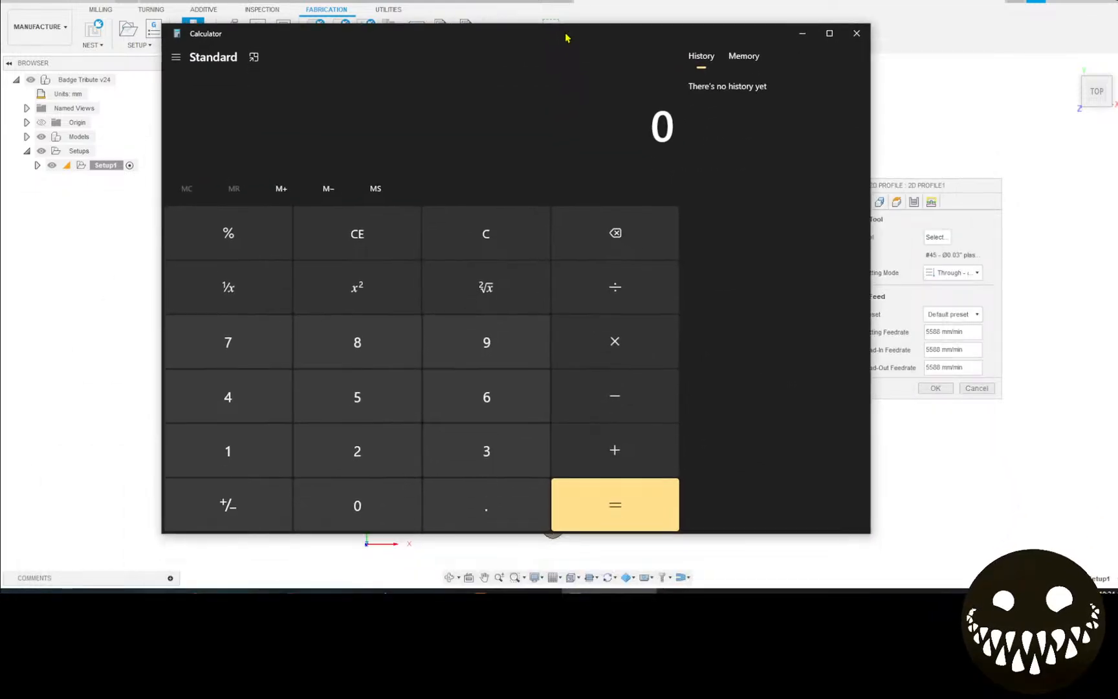
click(360, 453)
click(360, 453)
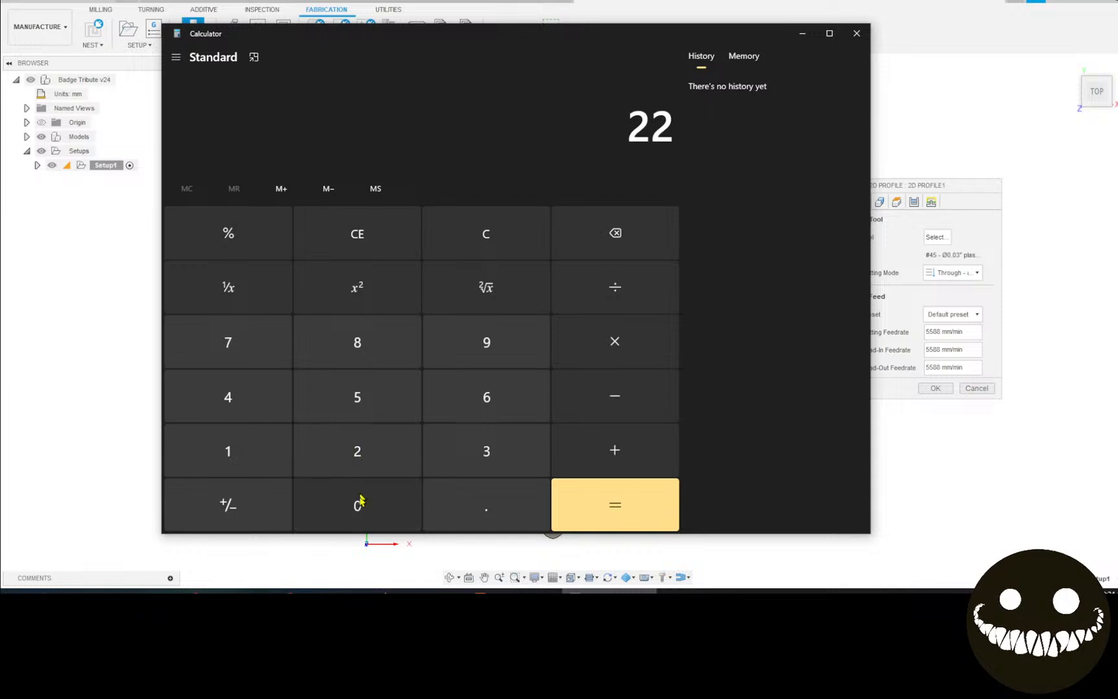
click(360, 507)
click(644, 346)
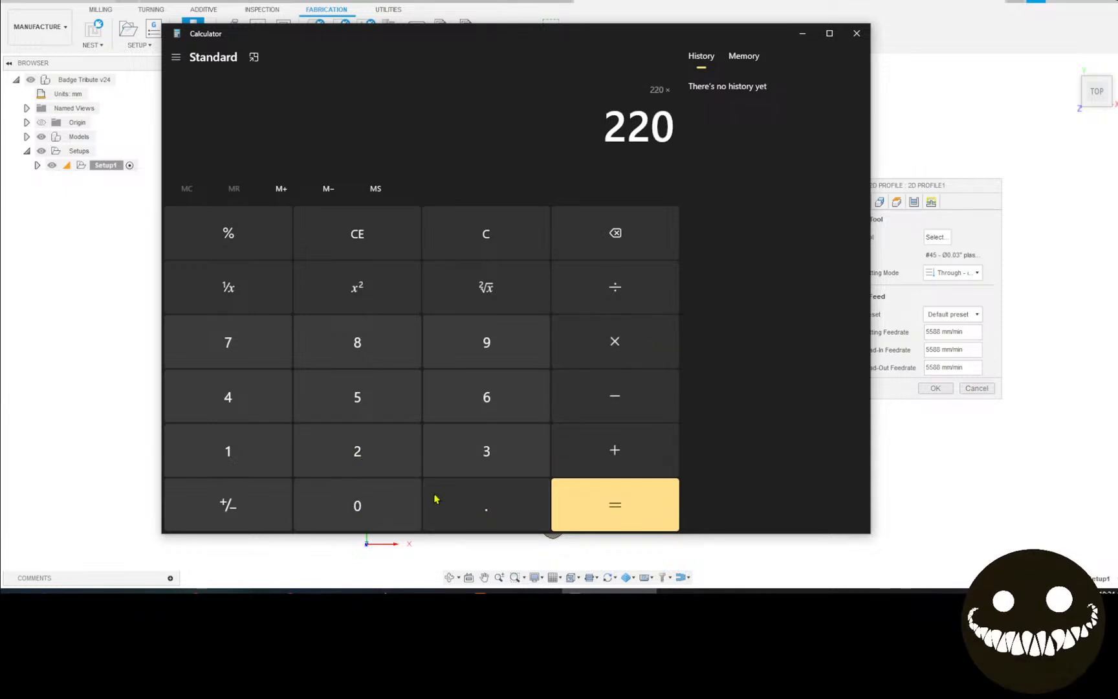
click(363, 458)
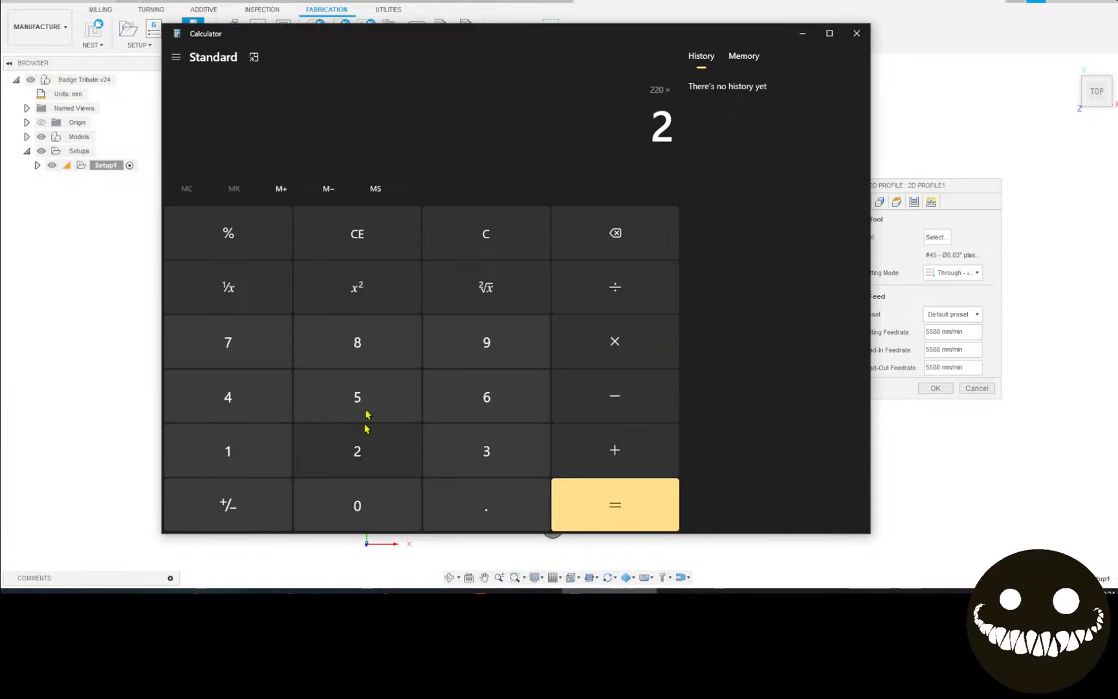
click(365, 419)
click(484, 509)
click(228, 408)
click(594, 517)
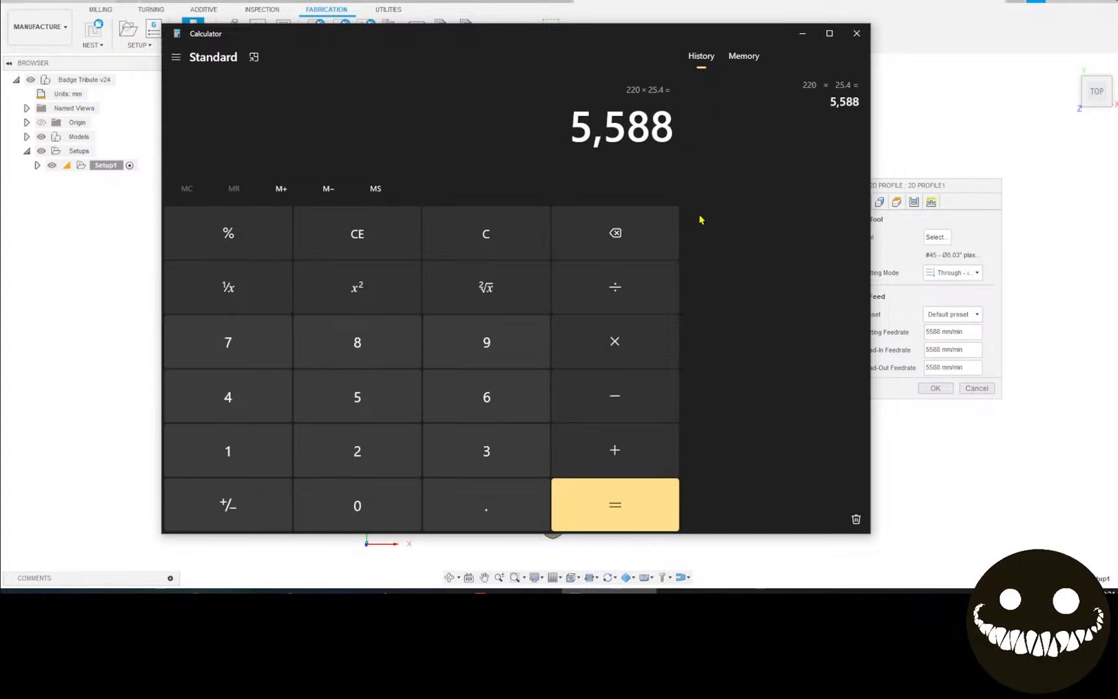
click(856, 33)
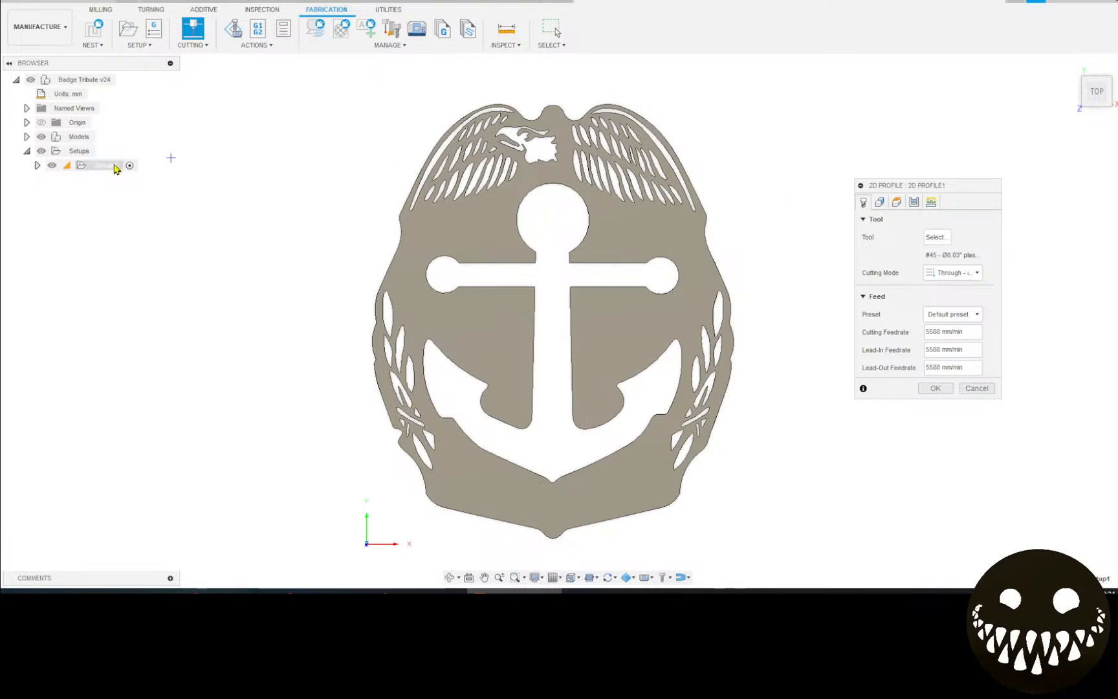
Change the document unit type to inch.
click(94, 94)
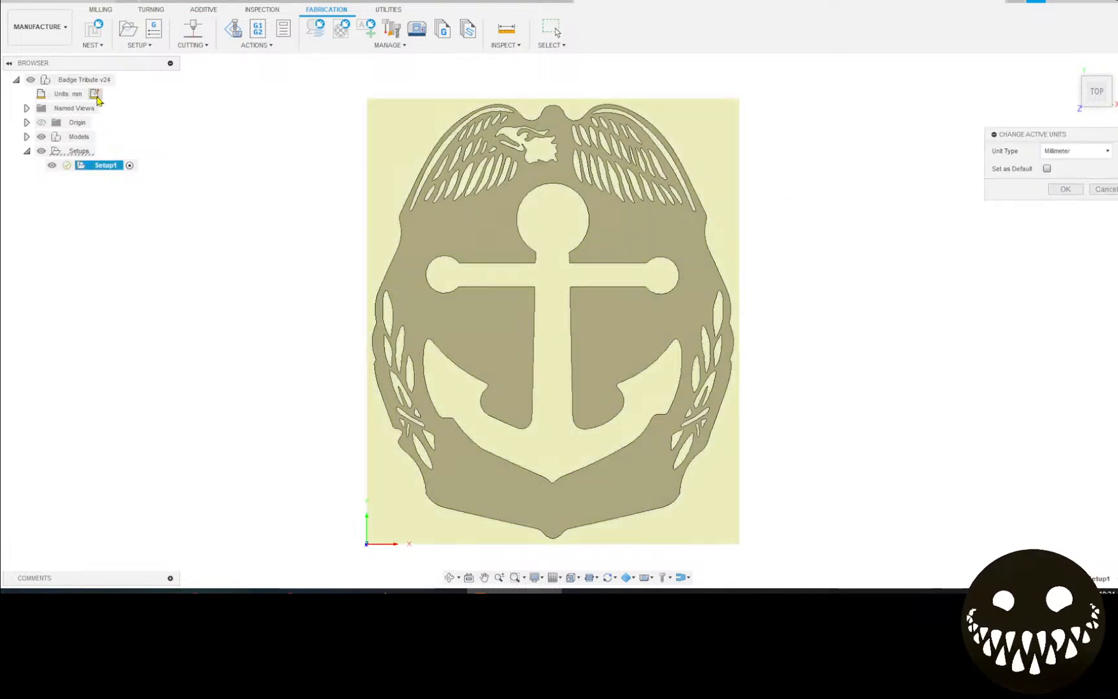
click(1075, 150)
click(1065, 176)
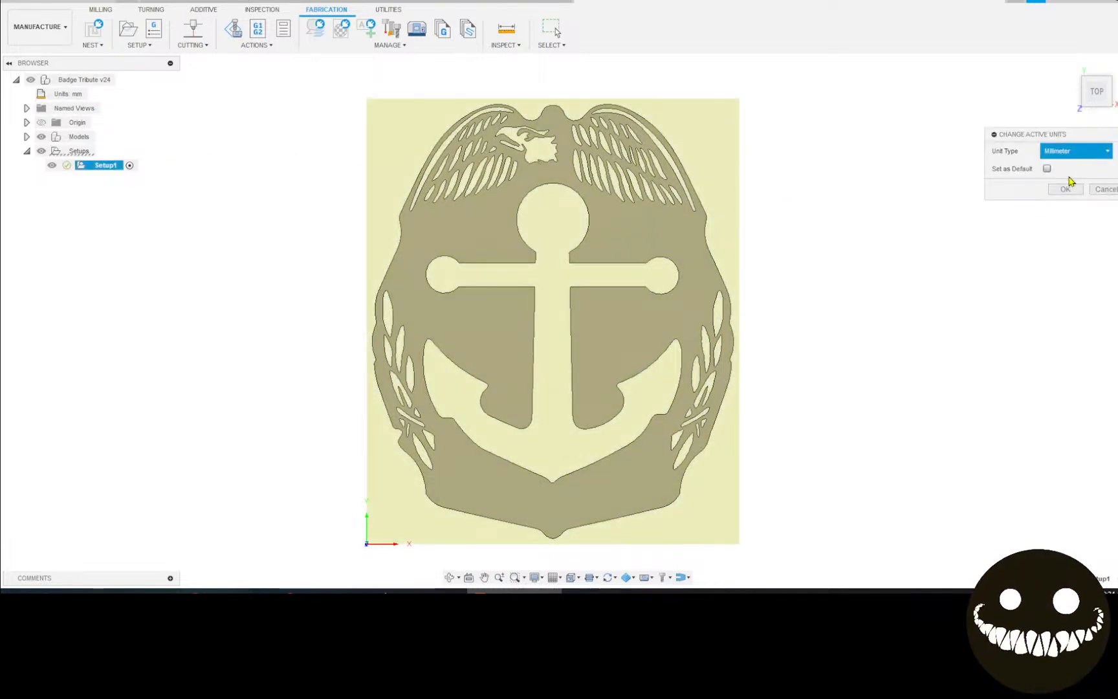
click(1062, 189)
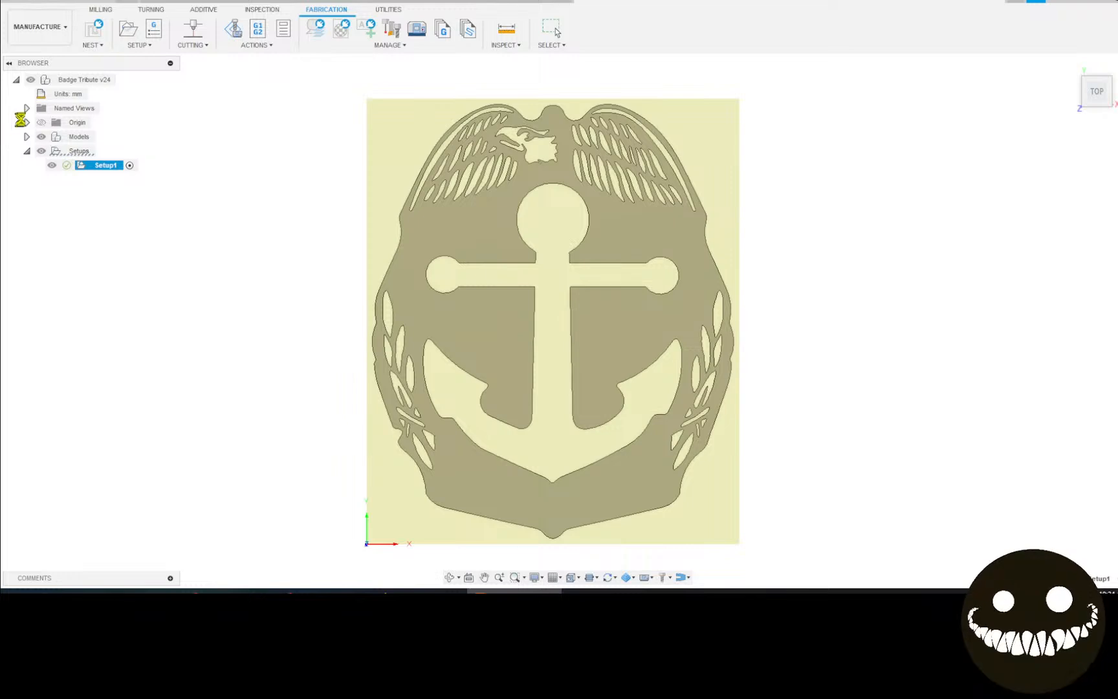
Start a new 2D Profile using tool #45 SYNC finecut Highspeed Mild Steel.
click(206, 36)
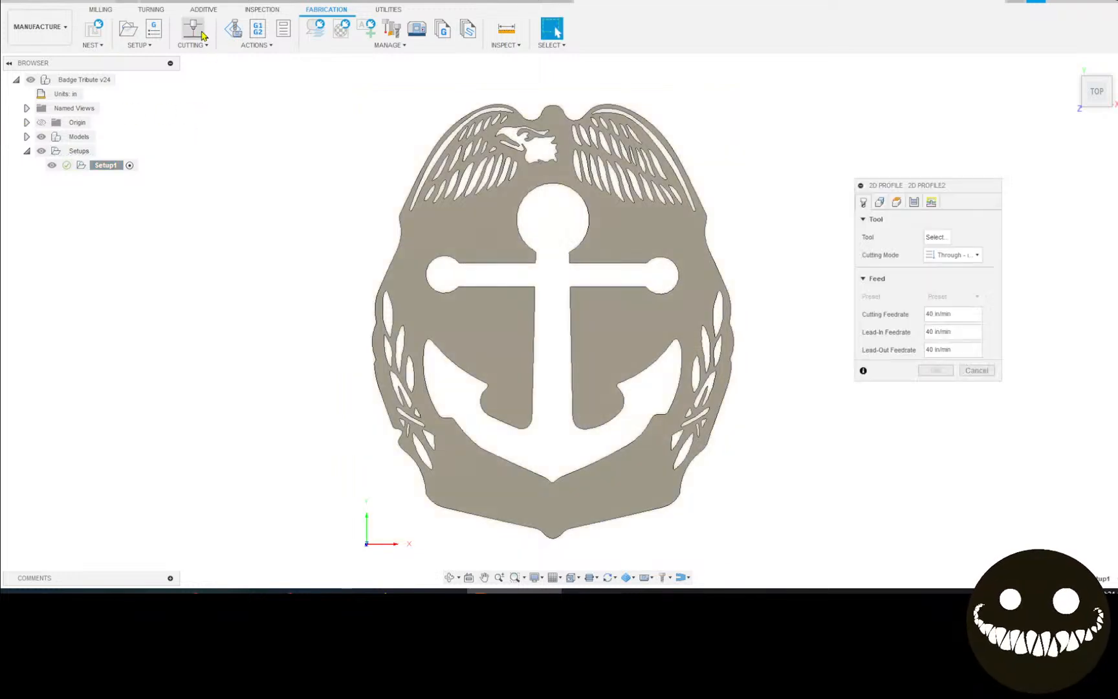
click(935, 237)
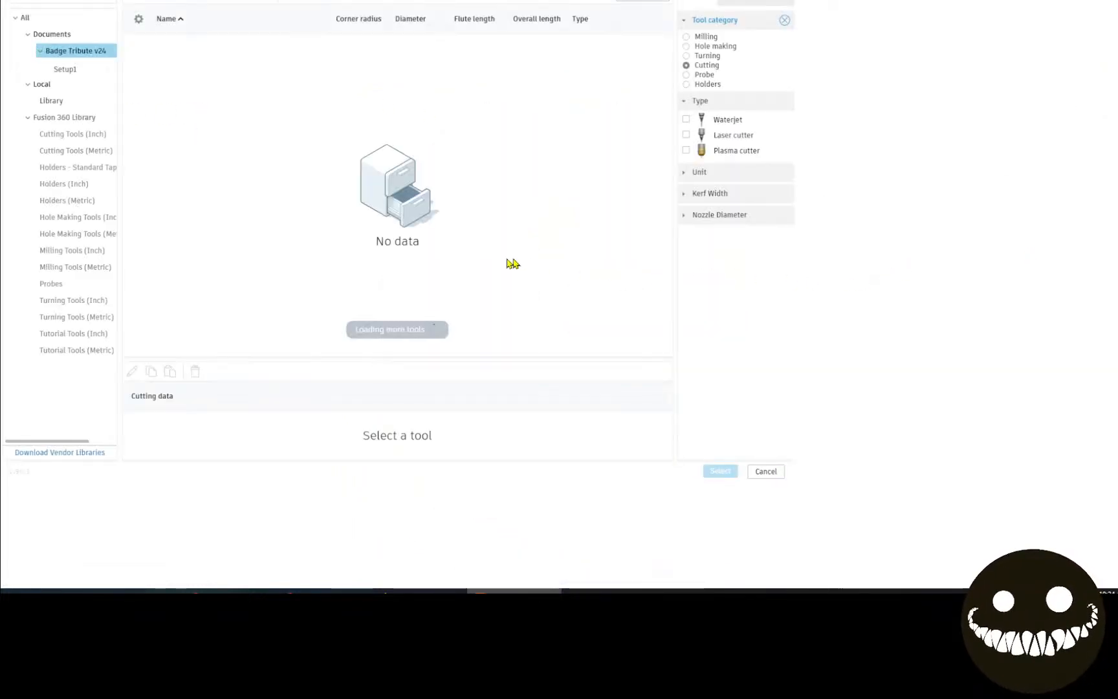
click(301, 61)
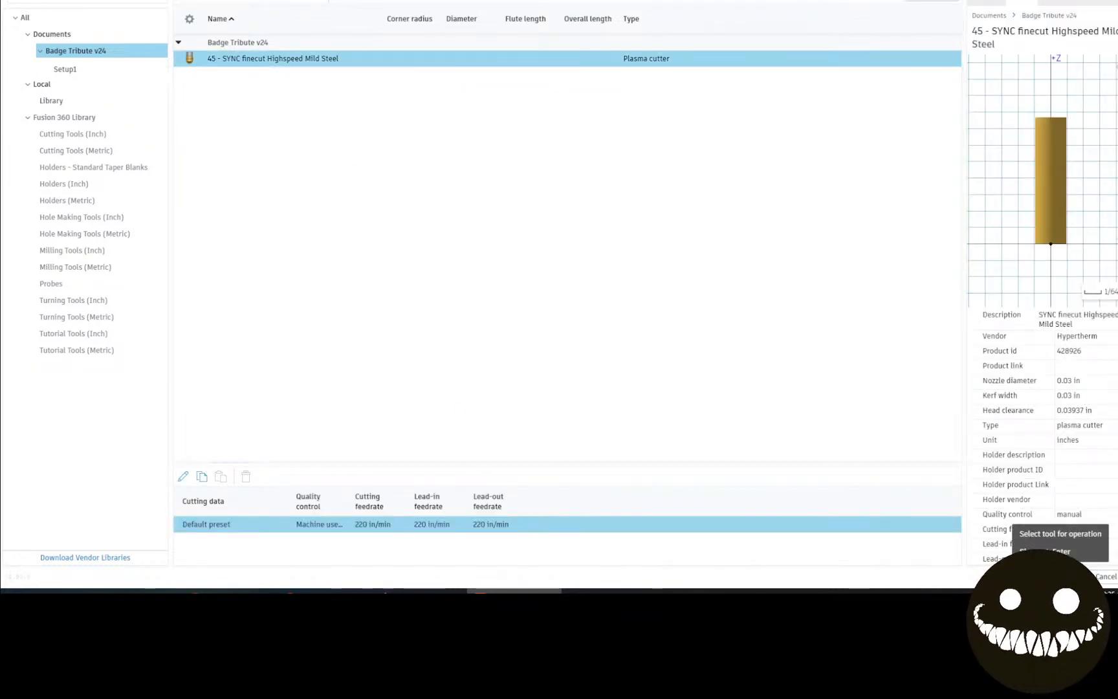
click(1065, 576)
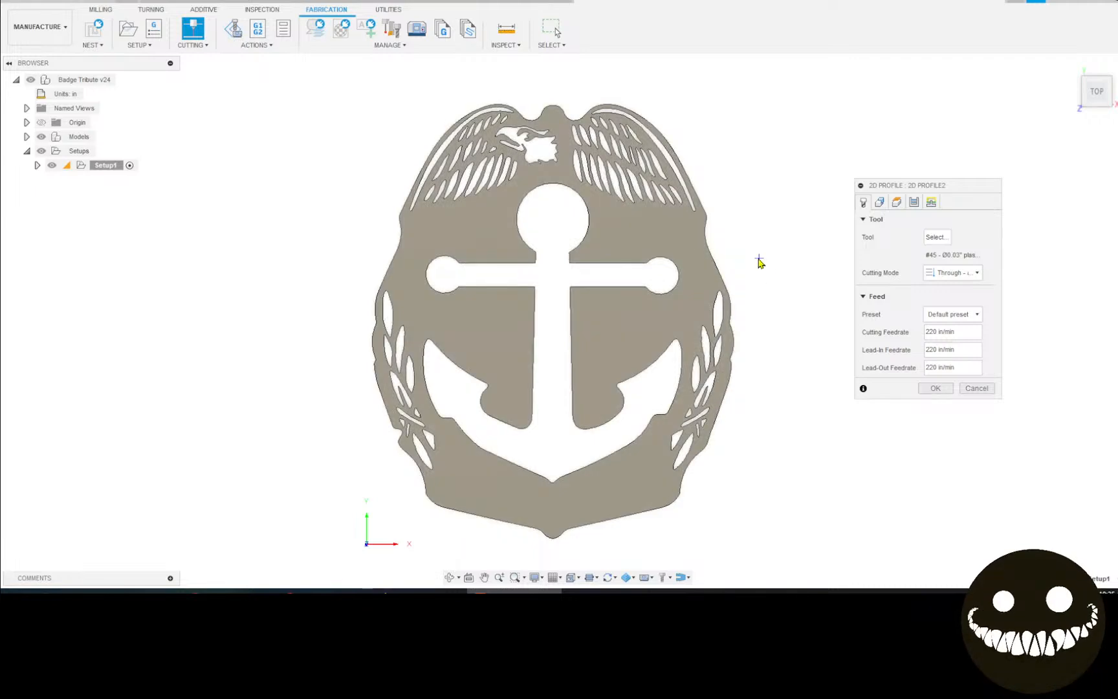
click(881, 203)
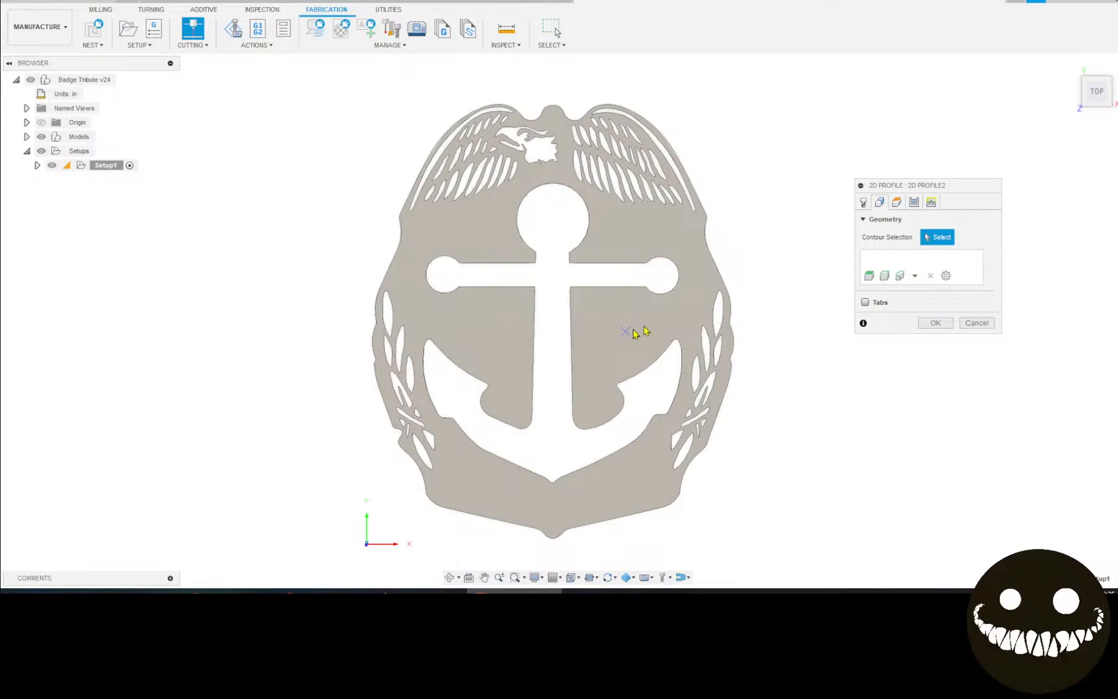
In the Geometry tab, zoom and pan to inspect the small notch at the badge's top edge.
click(864, 202)
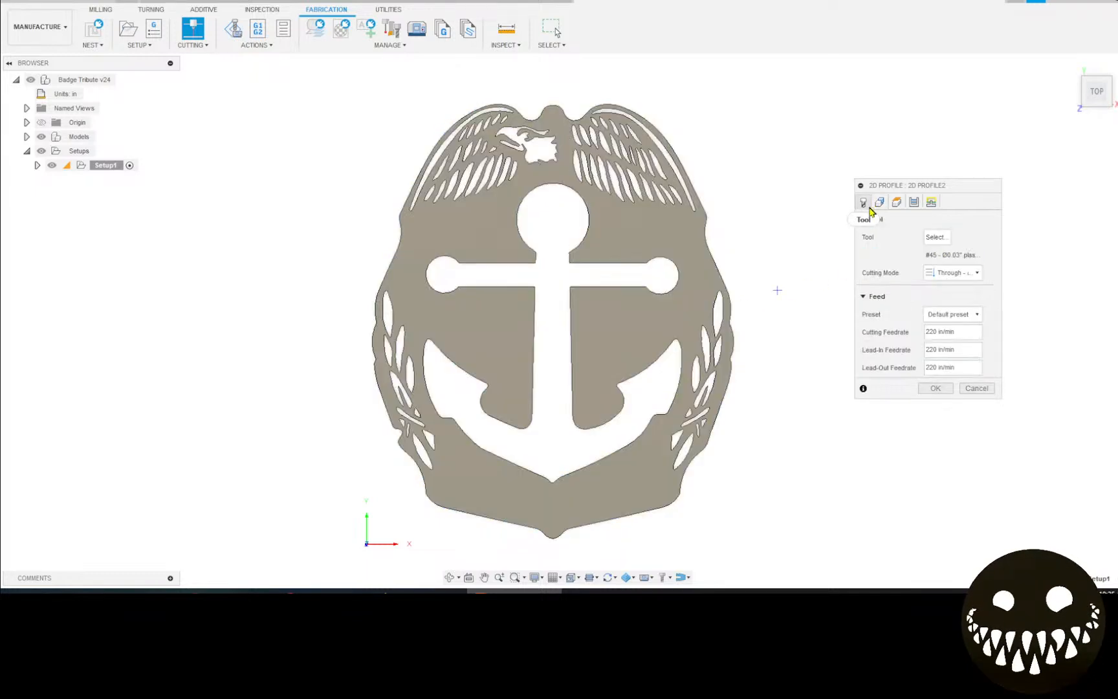
click(879, 202)
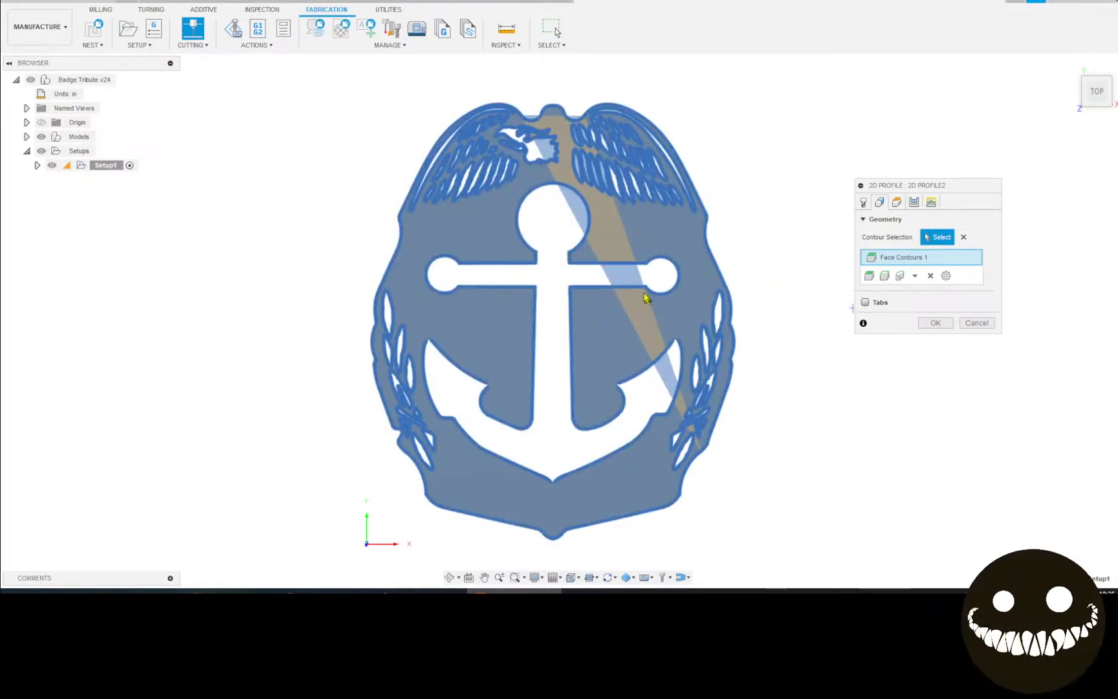
scroll(572, 162, up, 5)
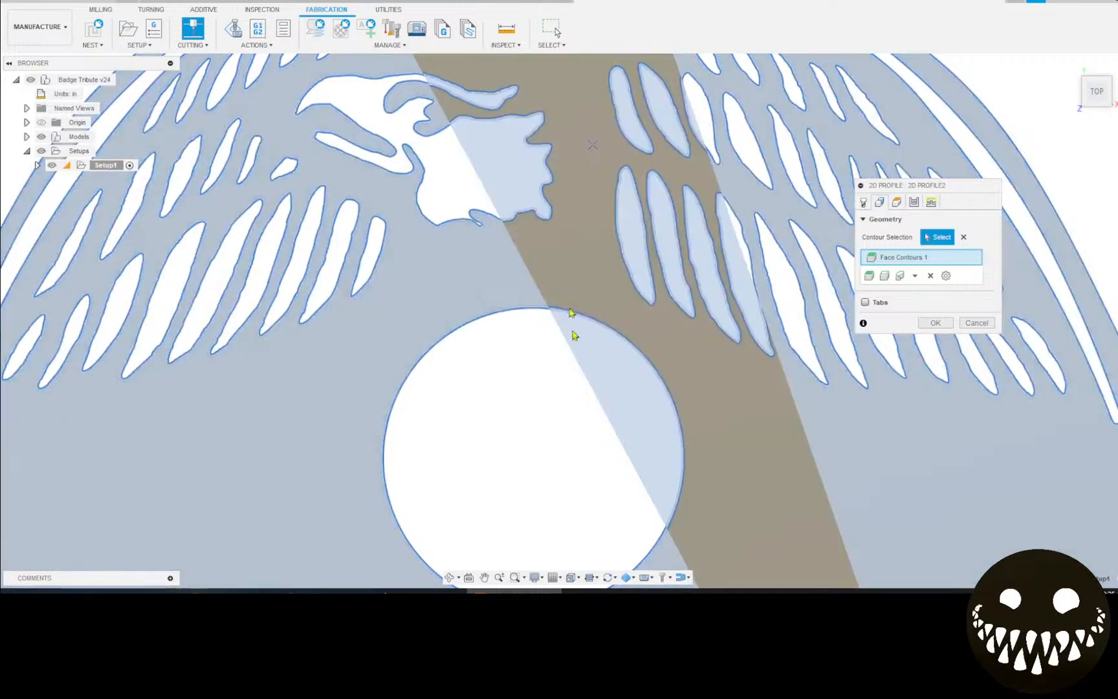
middle_drag(537, 376, 541, 534)
middle_drag(578, 370, 535, 473)
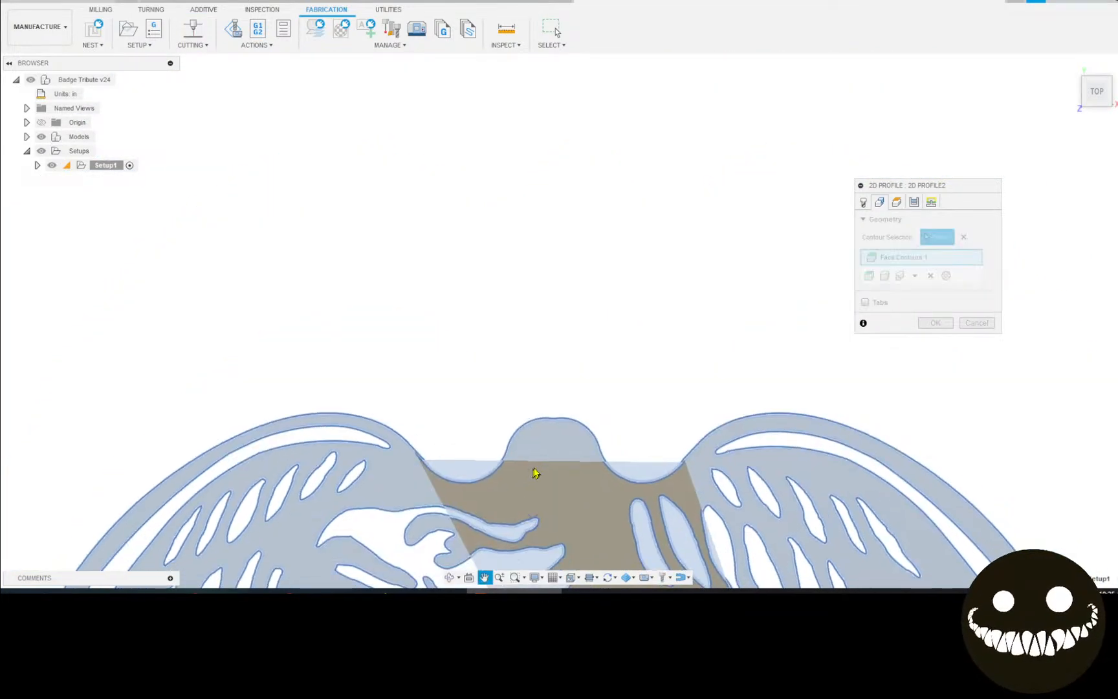
scroll(676, 469, up, 6)
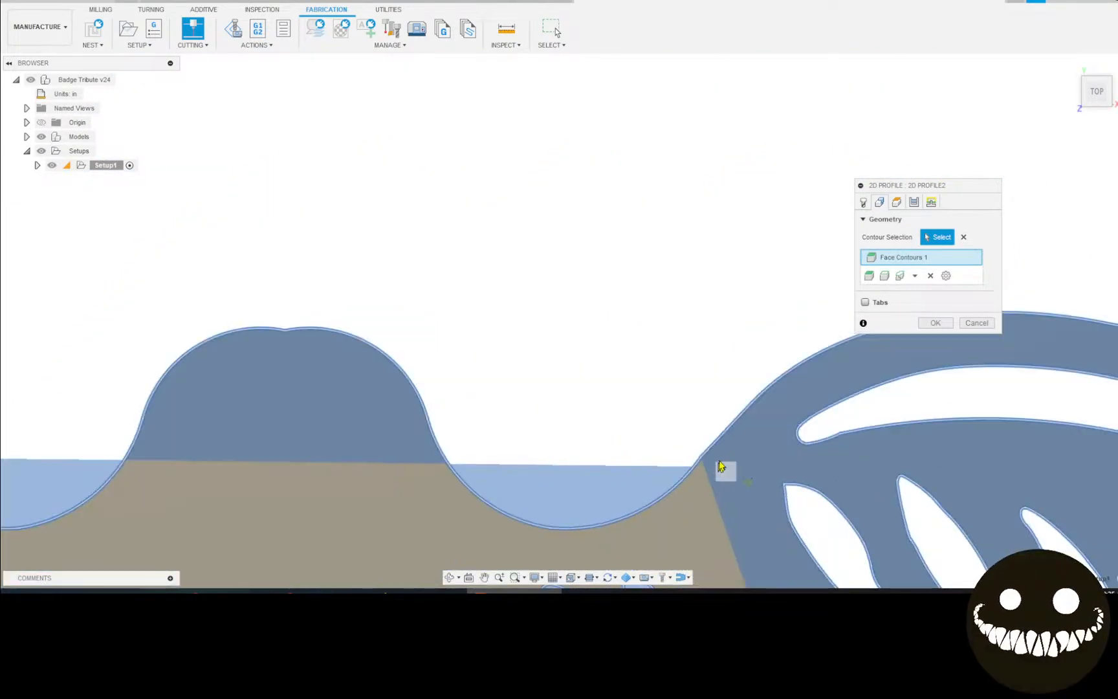
scroll(668, 474, up, 2)
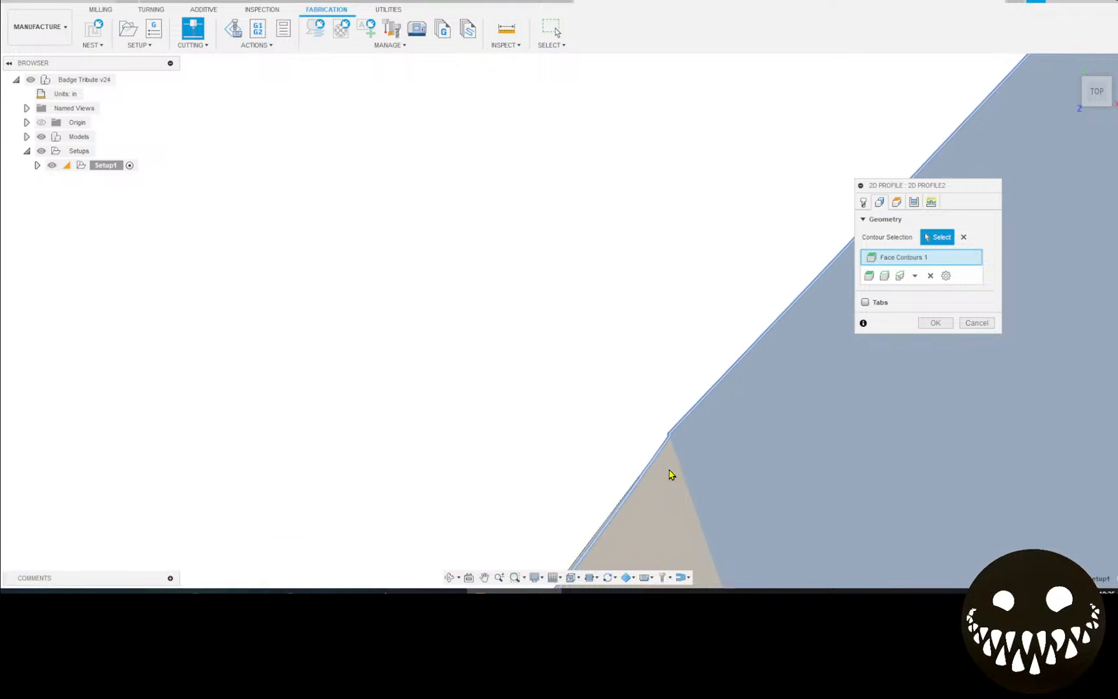
scroll(687, 437, up, 4)
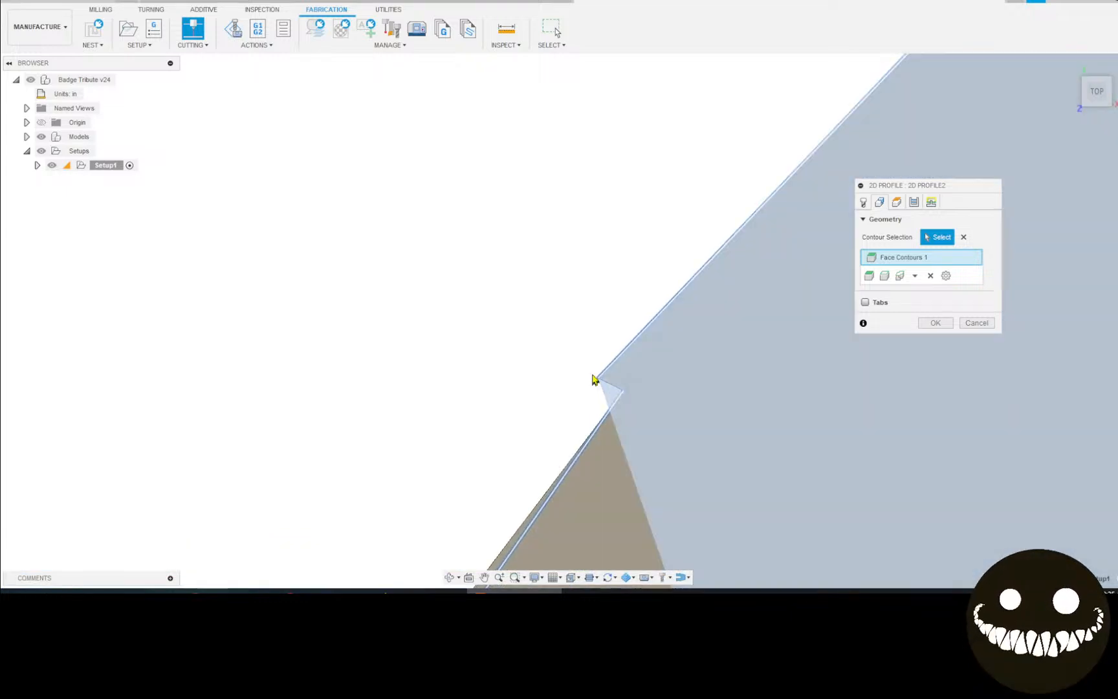
scroll(599, 375, up, 3)
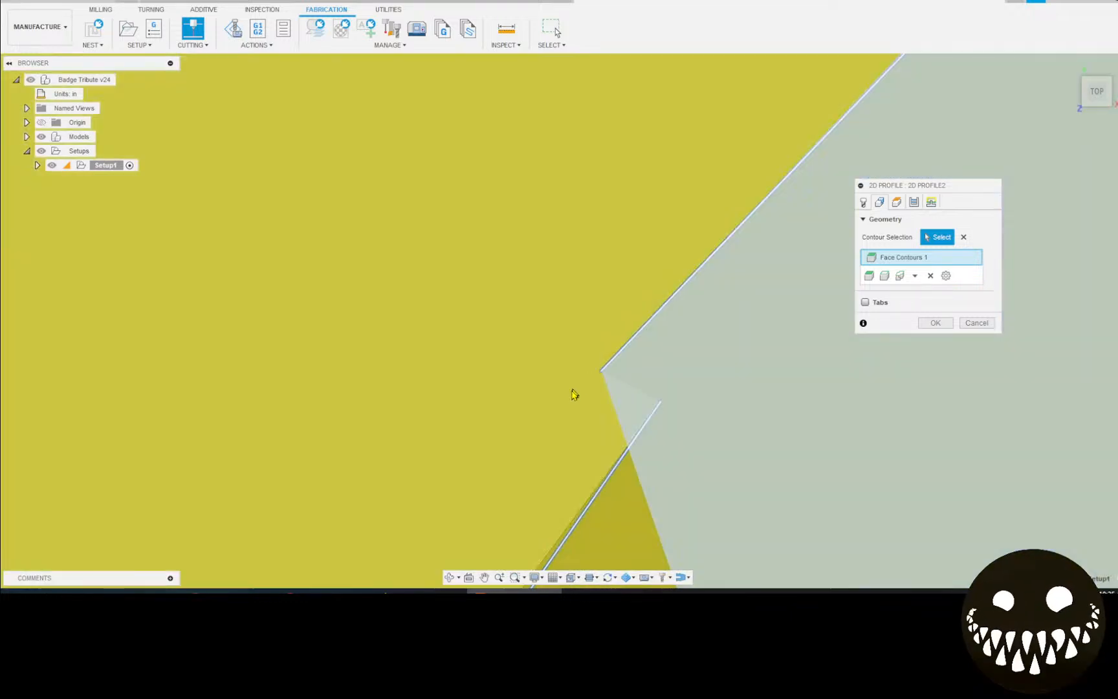
scroll(583, 337, down, 2)
scroll(571, 377, down, 5)
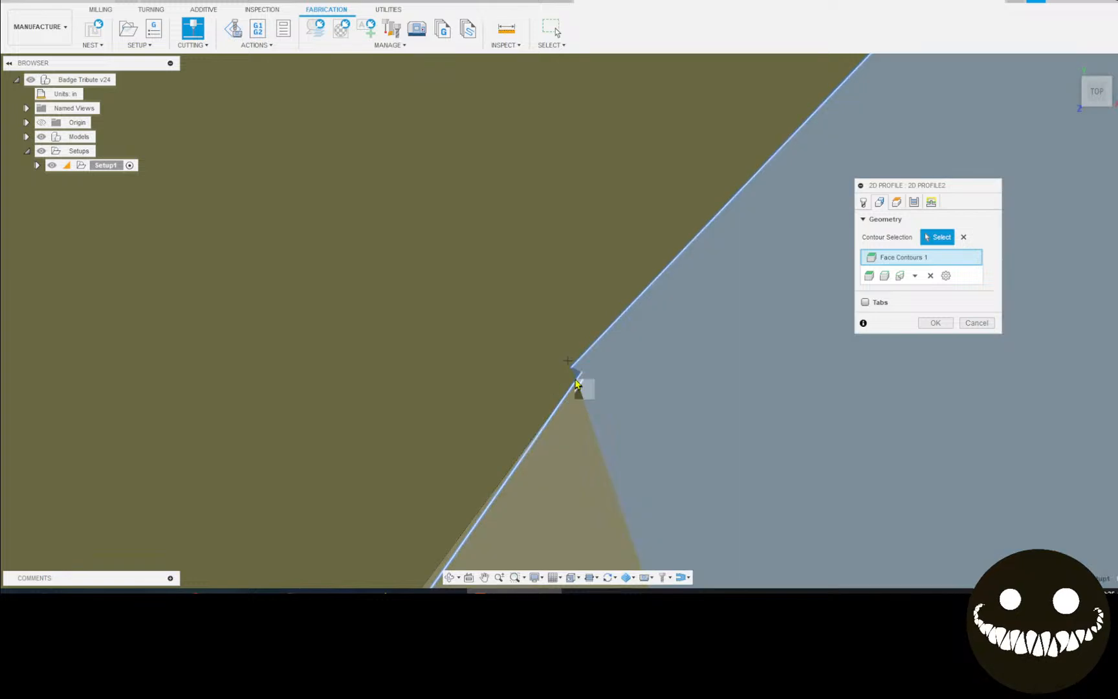
scroll(570, 378, down, 5)
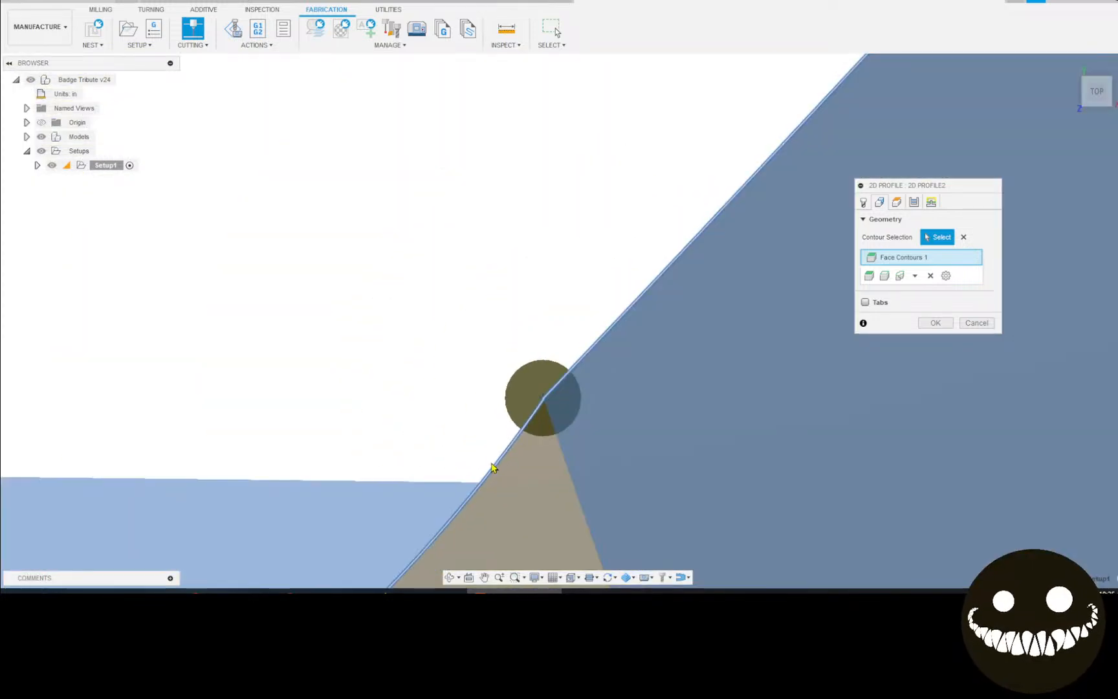
scroll(335, 494, up, 10)
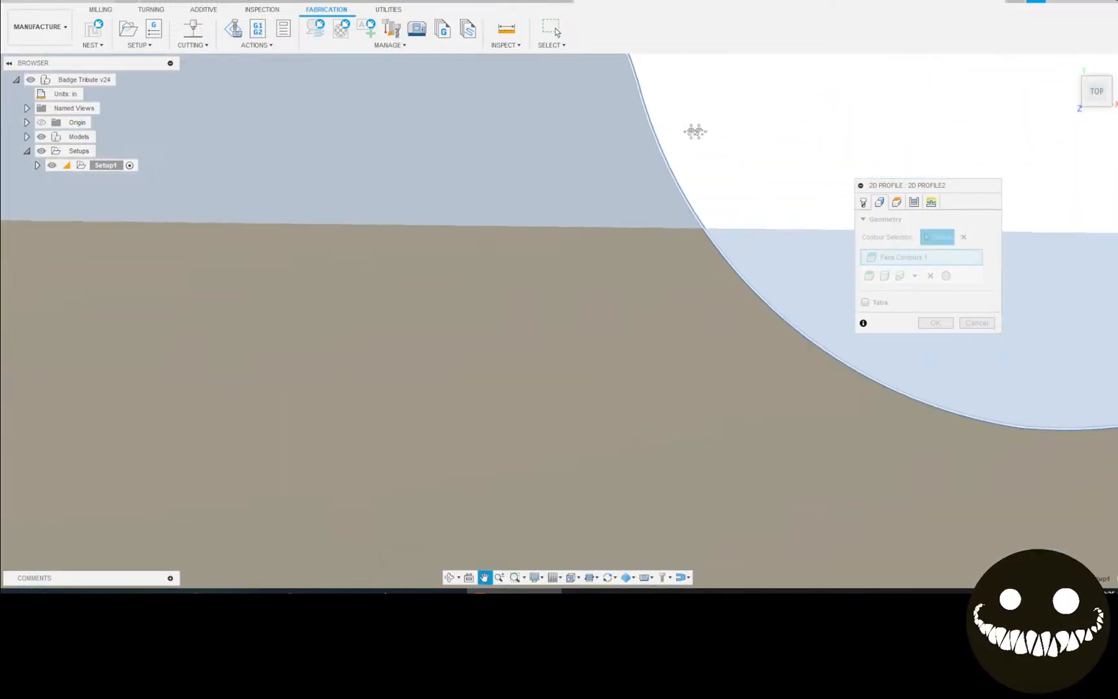
scroll(644, 337, up, 3)
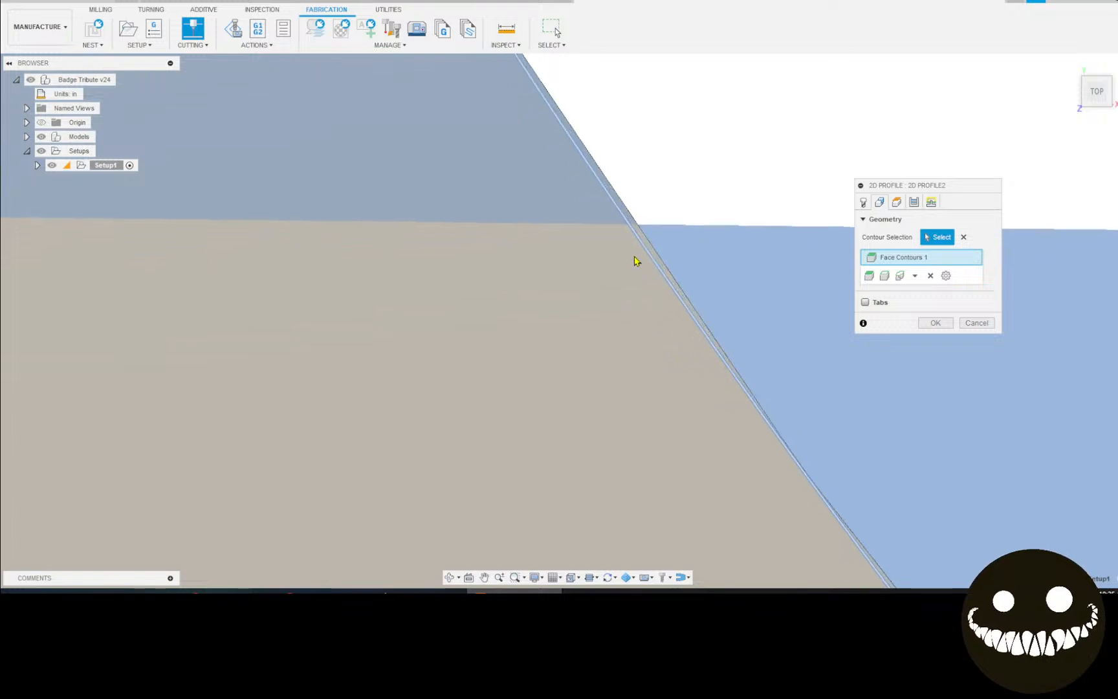
scroll(552, 267, down, 6)
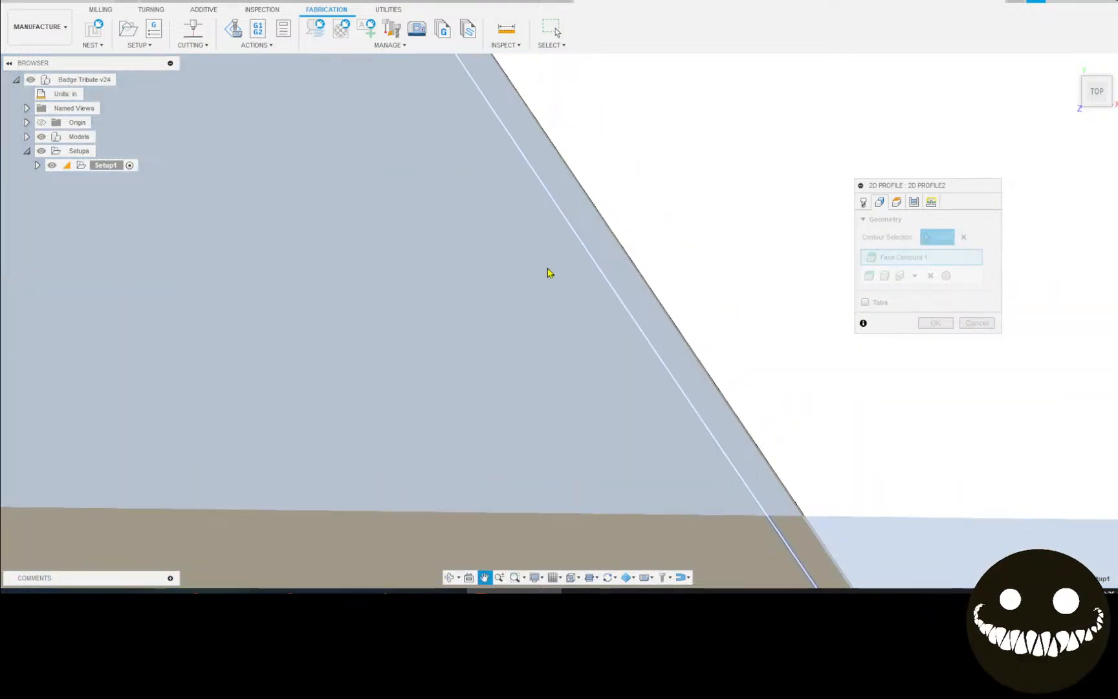
scroll(553, 262, down, 5)
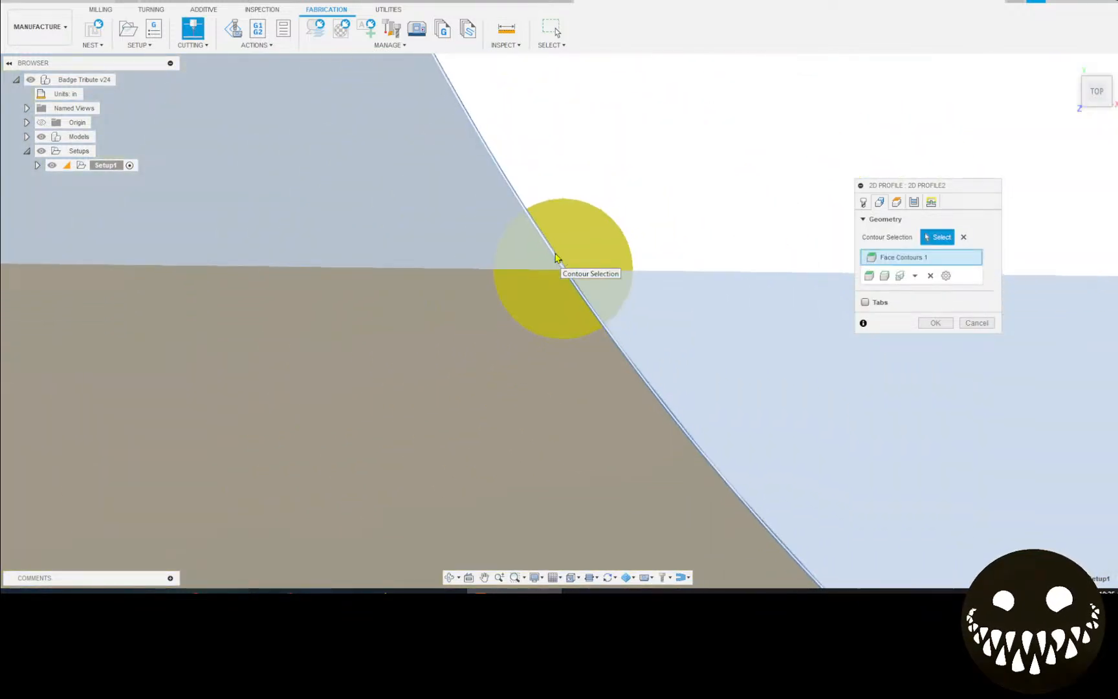
scroll(558, 253, down, 5)
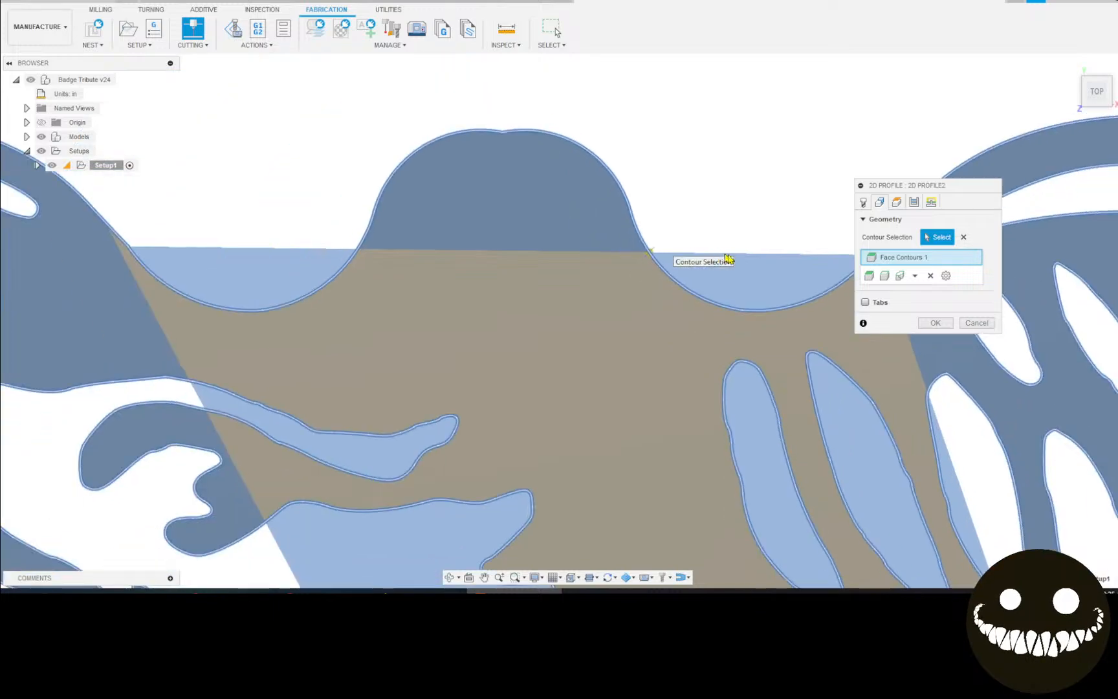
middle_drag(729, 254, 479, 298)
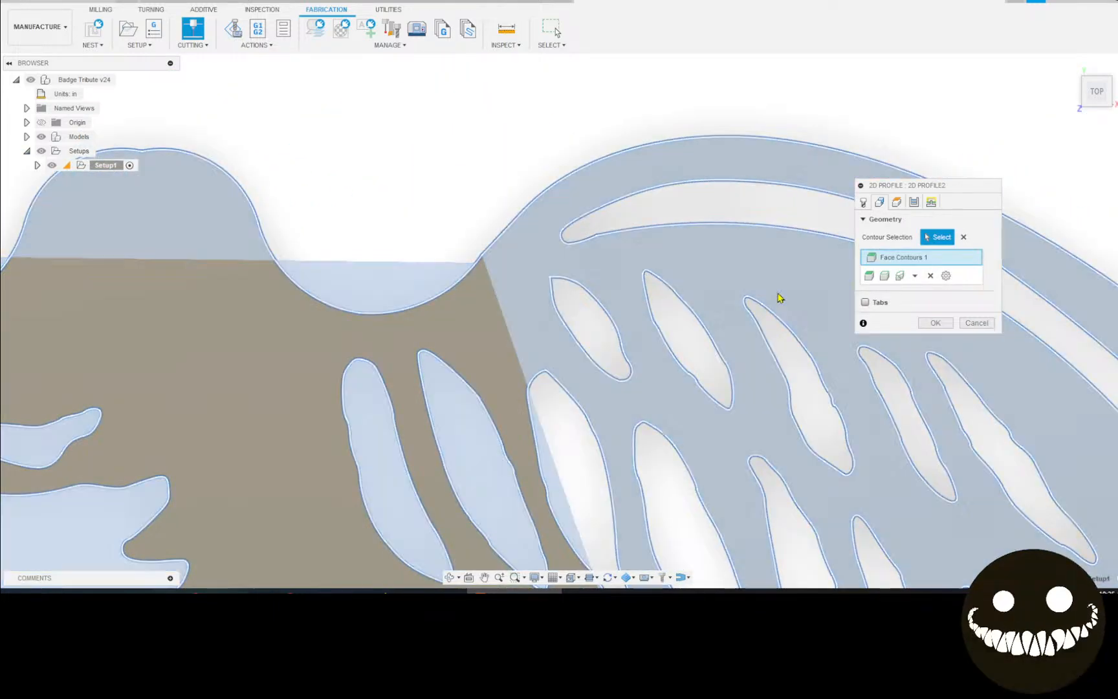
scroll(581, 310, down, 4)
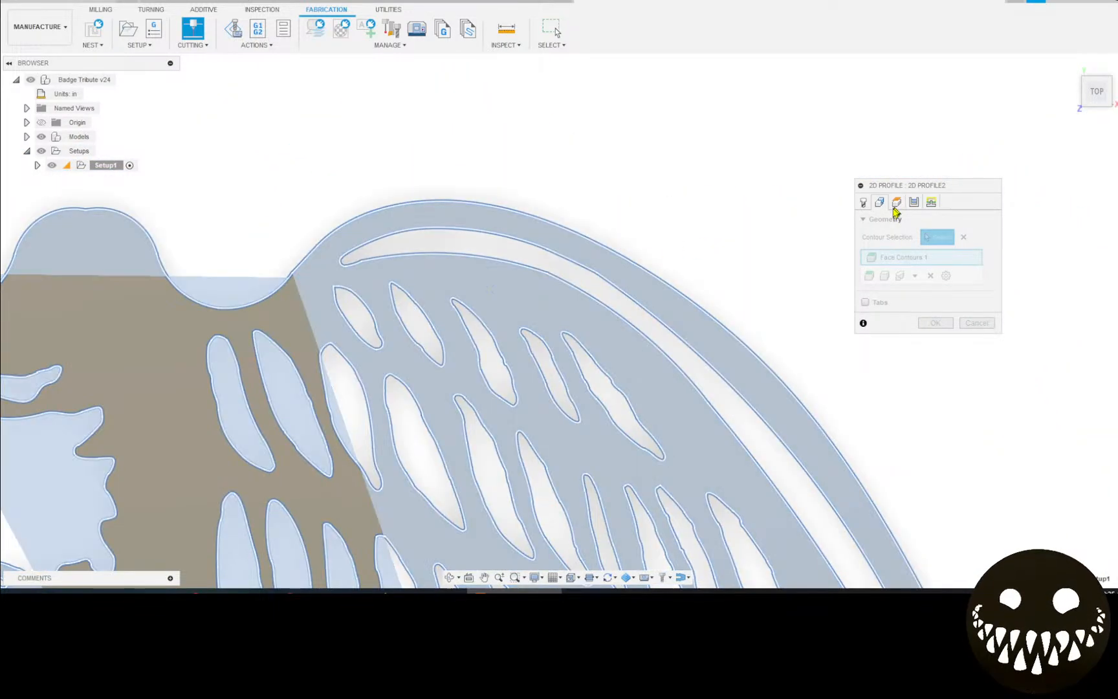
scroll(516, 291, down, 3)
scroll(893, 285, down, 2)
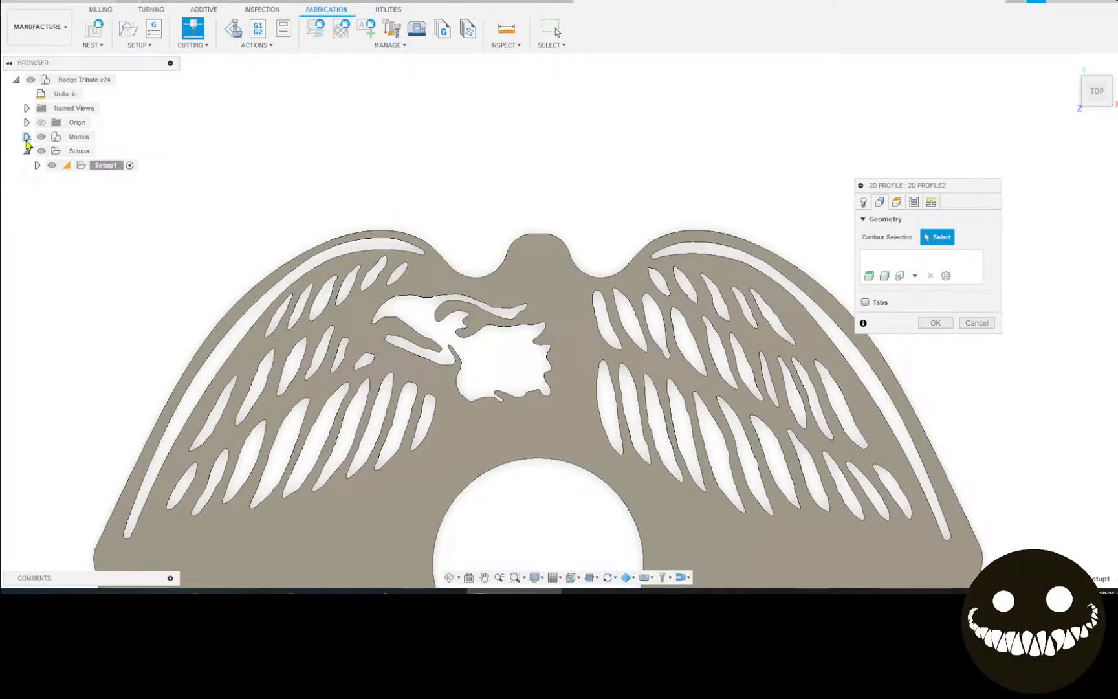
Select all Sketch1 profiles from the browser as the 2D Profile cut contours.
click(26, 137)
click(37, 152)
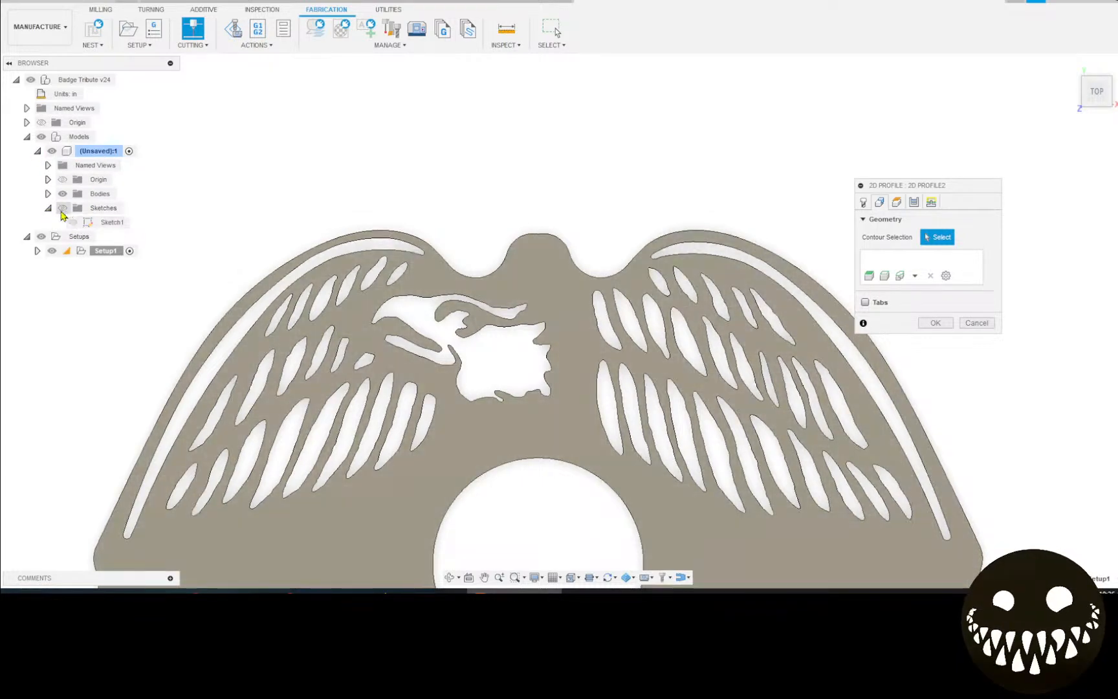
click(110, 222)
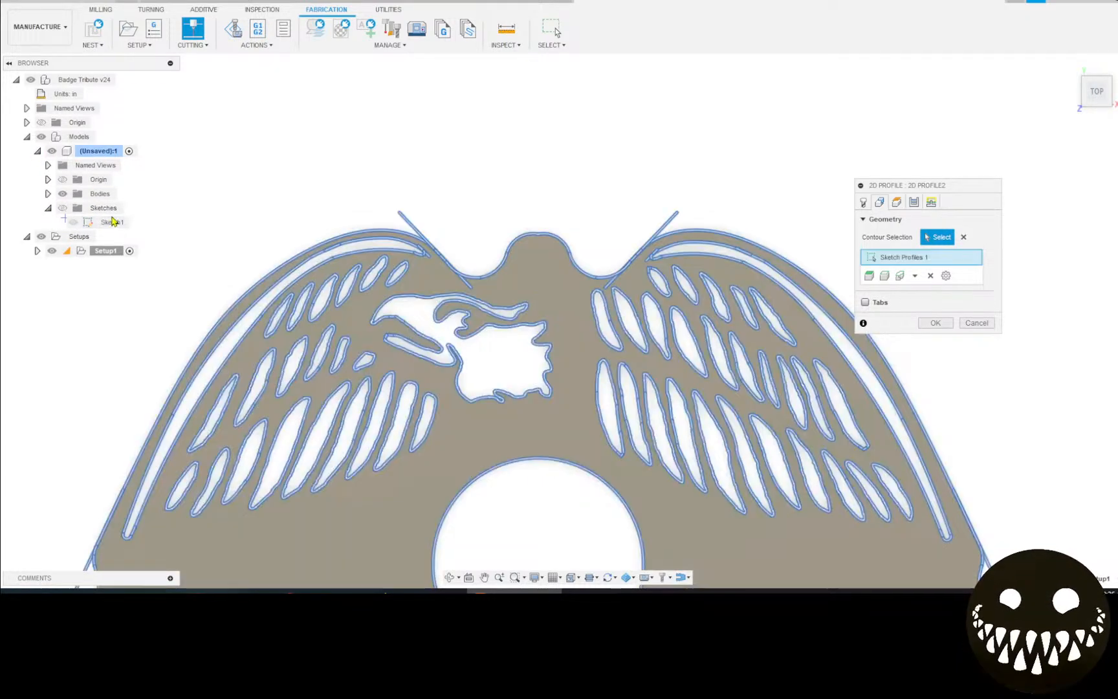
scroll(481, 297, up, 5)
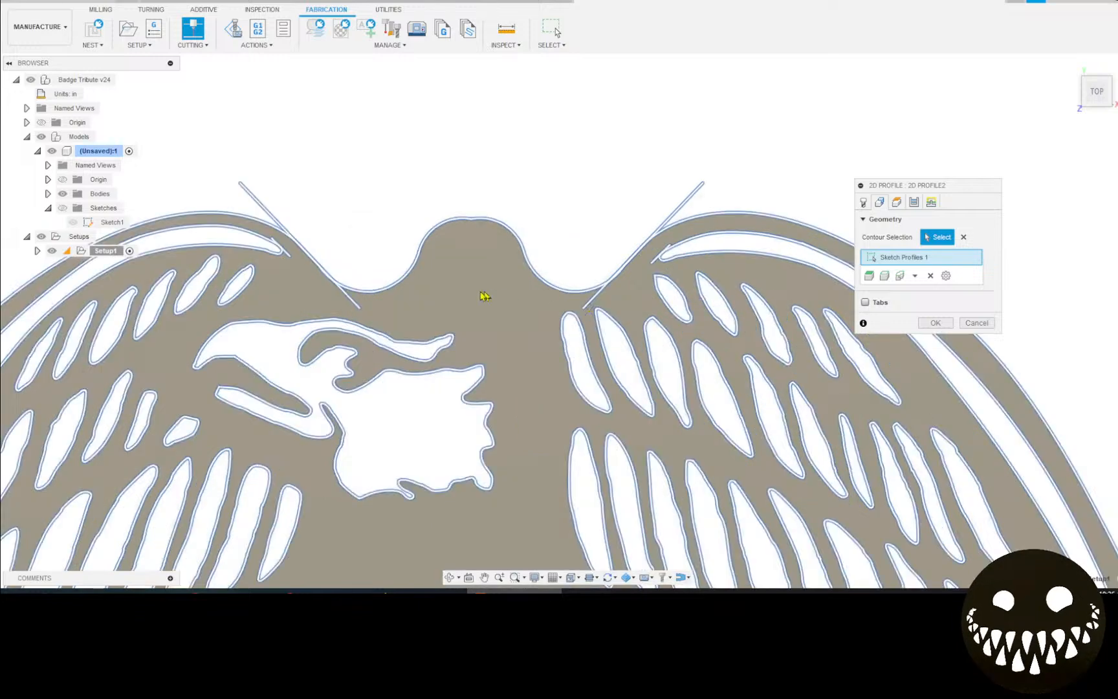
scroll(309, 263, up, 5)
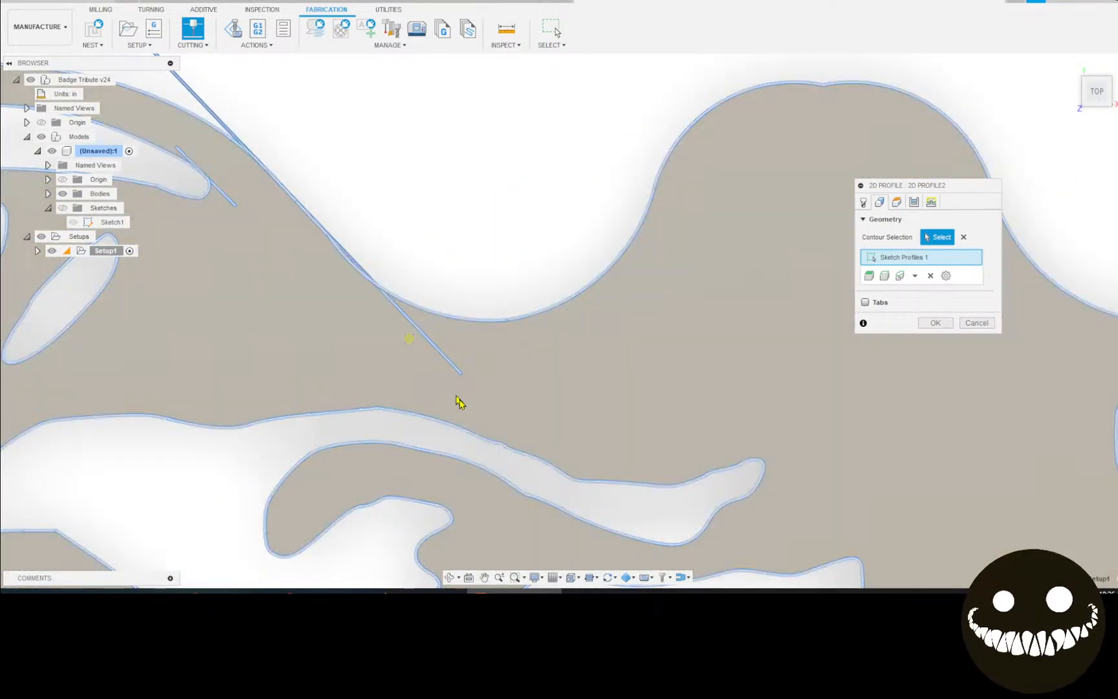
scroll(634, 257, down, 8)
Zoom and pan across the eagle and anchor cross cutout to frame the whole badge.
middle_drag(634, 257, 407, 215)
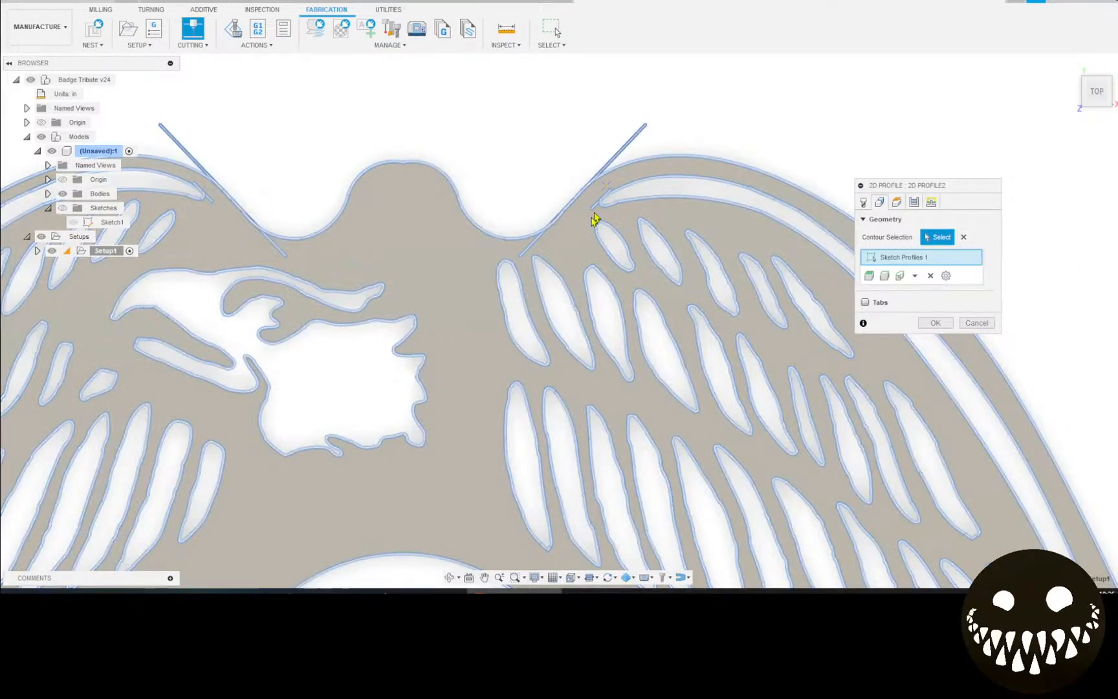
scroll(602, 299, down, 10)
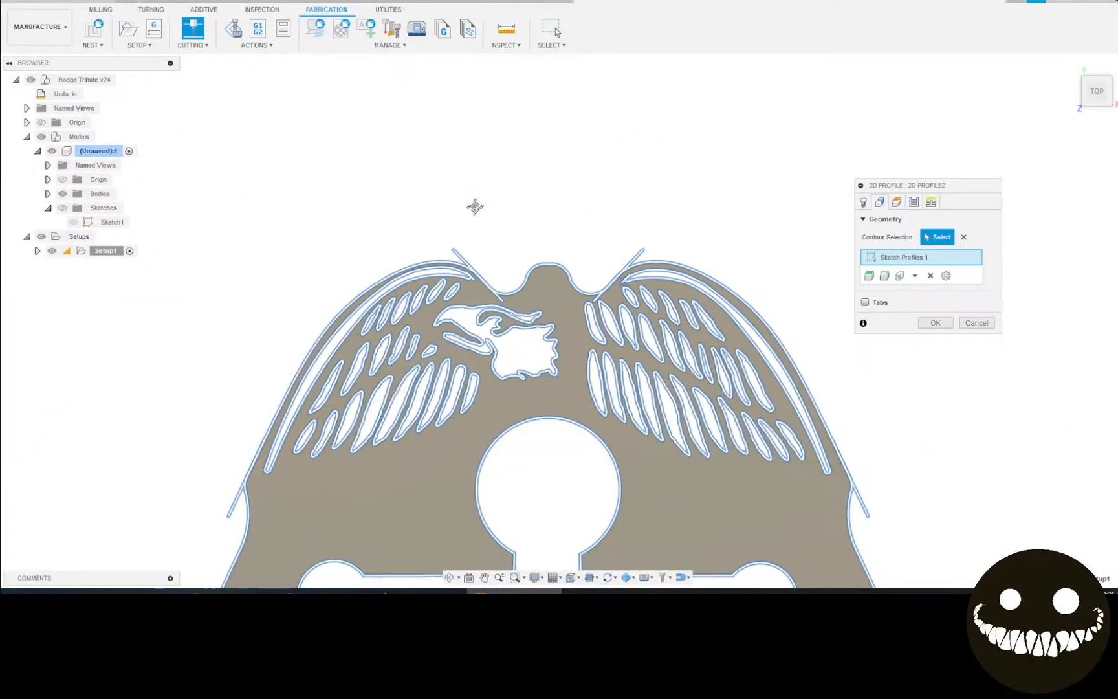
middle_drag(601, 366, 401, 189)
scroll(647, 297, up, 3)
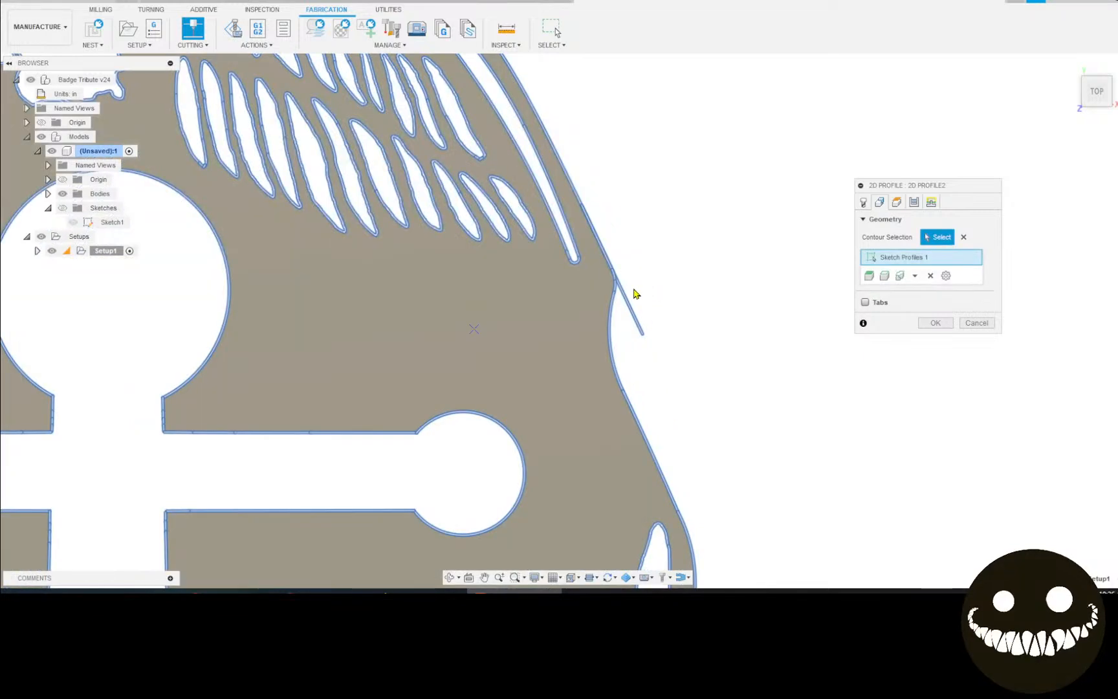
scroll(625, 298, down, 10)
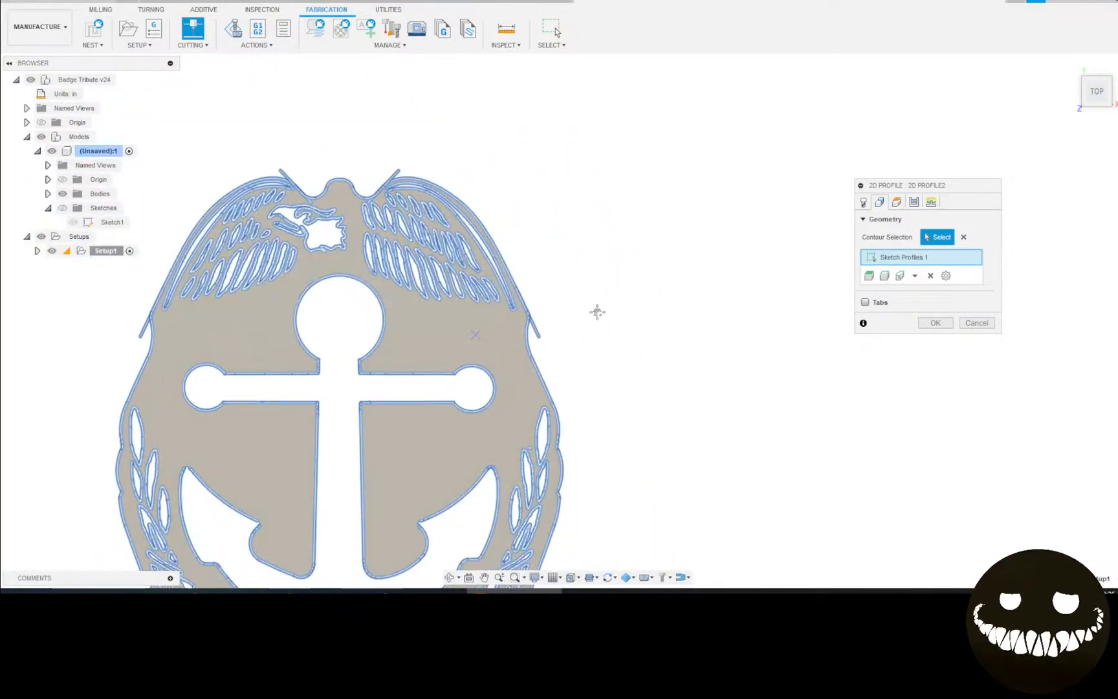
scroll(304, 311, up, 6)
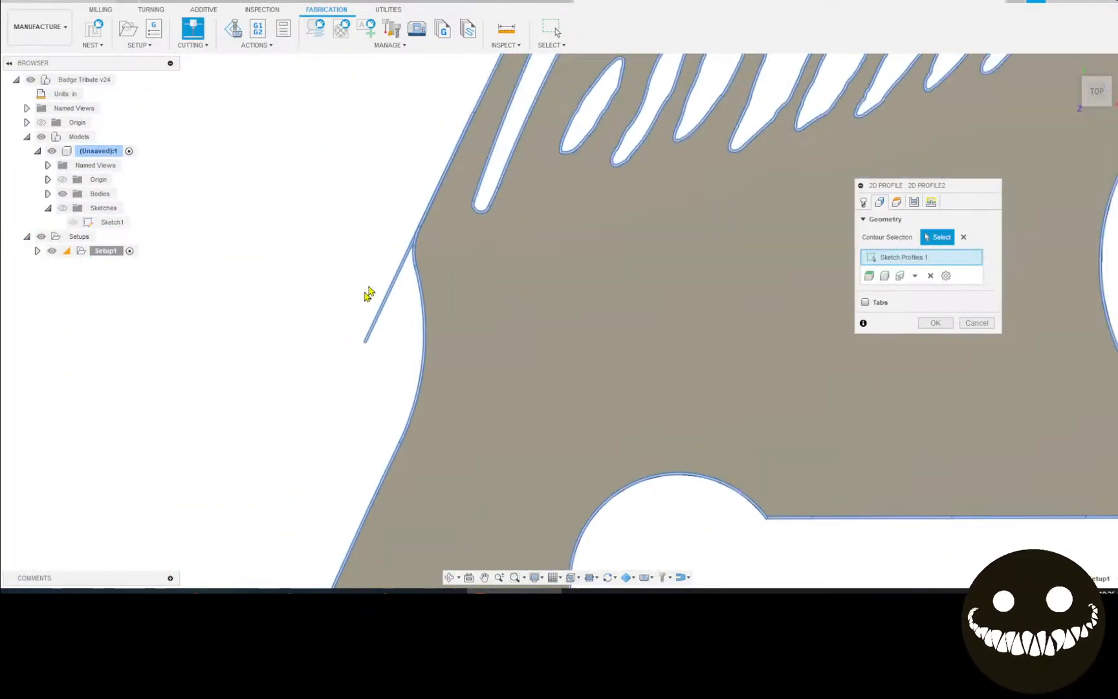
scroll(424, 264, up, 5)
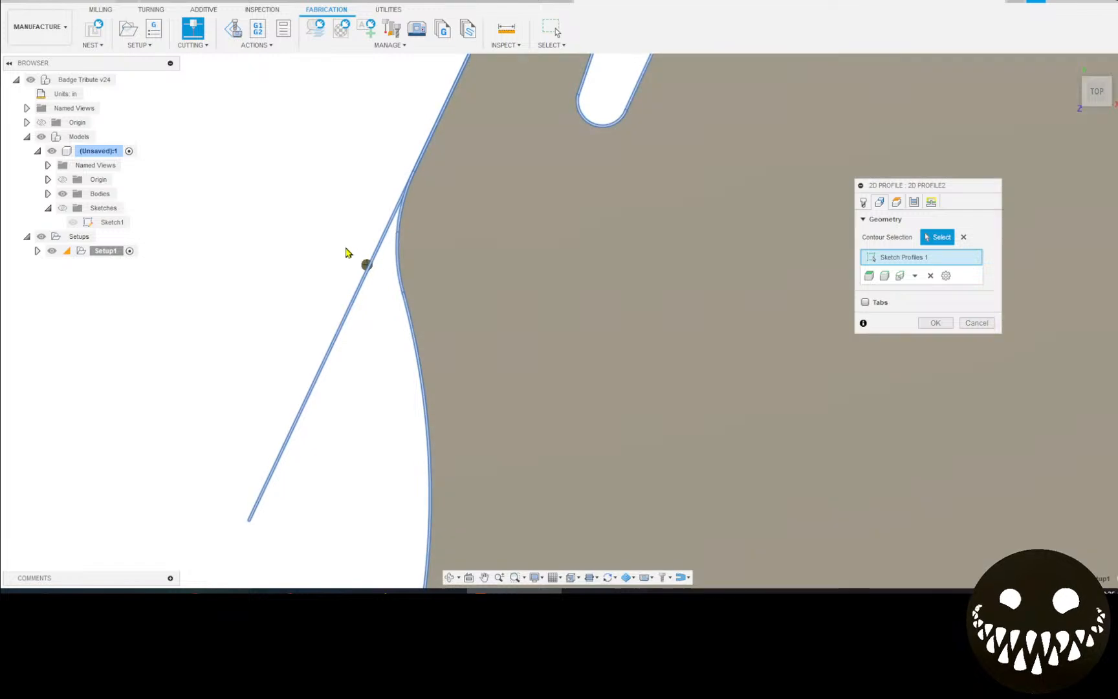
scroll(375, 220, up, 1)
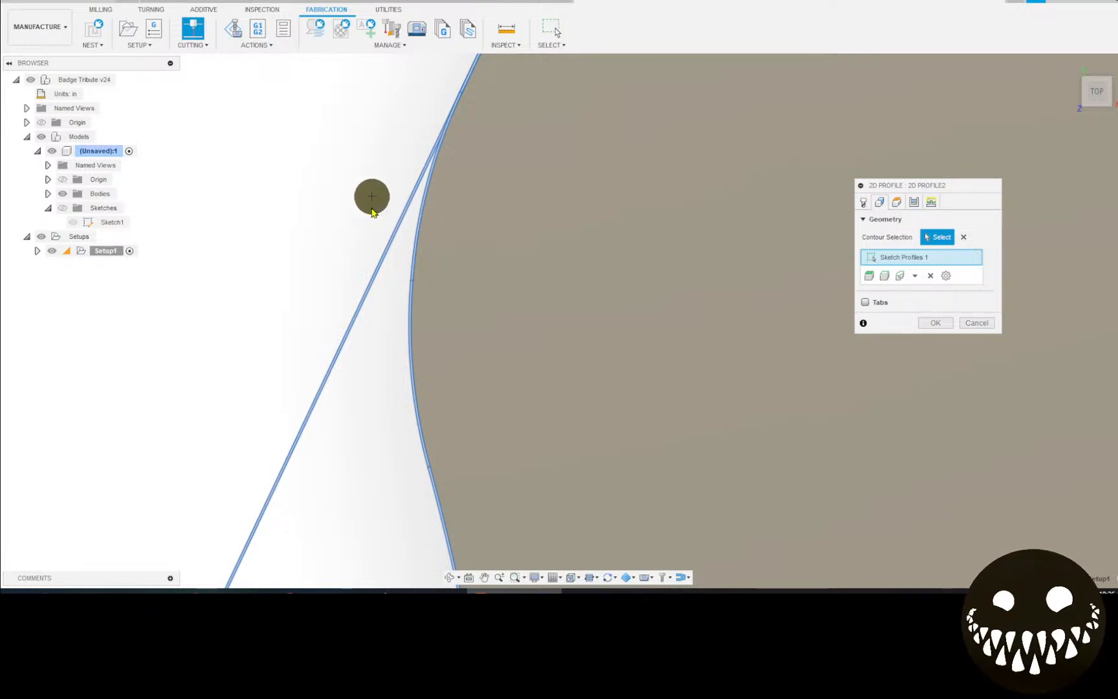
scroll(371, 205, down, 2)
scroll(371, 210, down, 2)
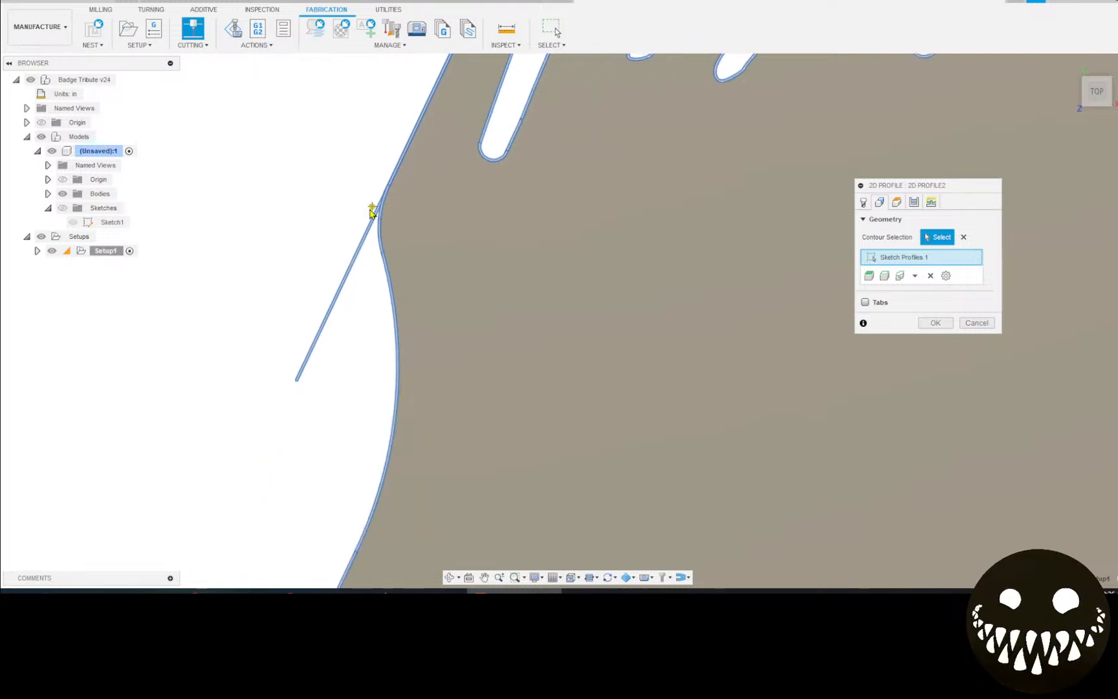
scroll(343, 327, down, 2)
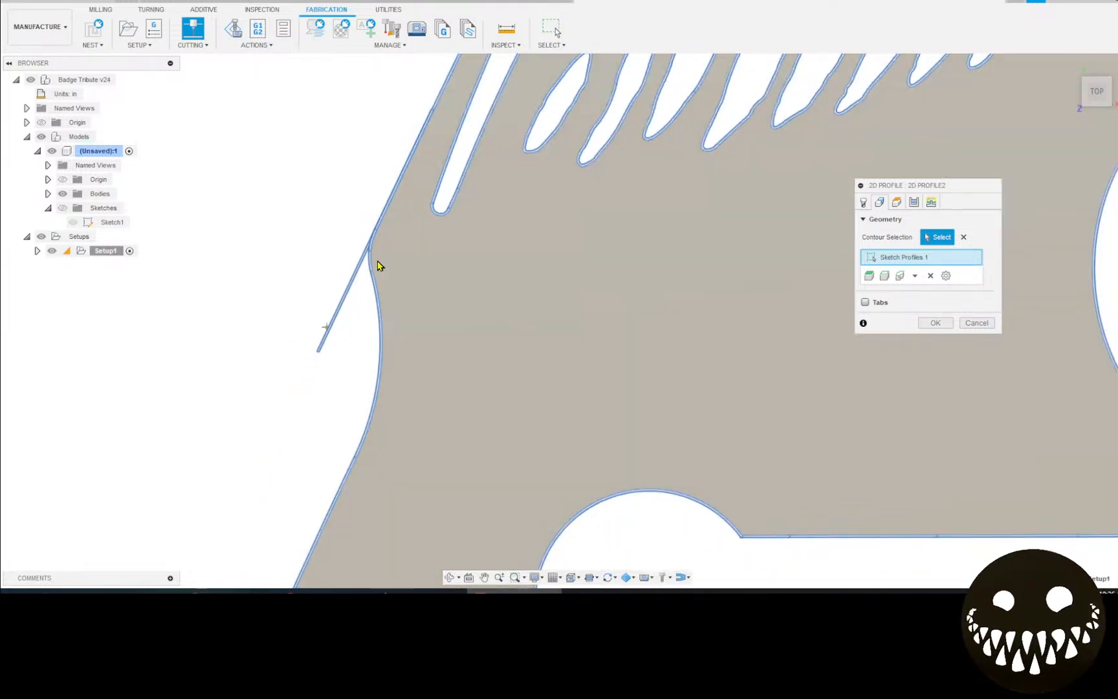
scroll(348, 289, down, 4)
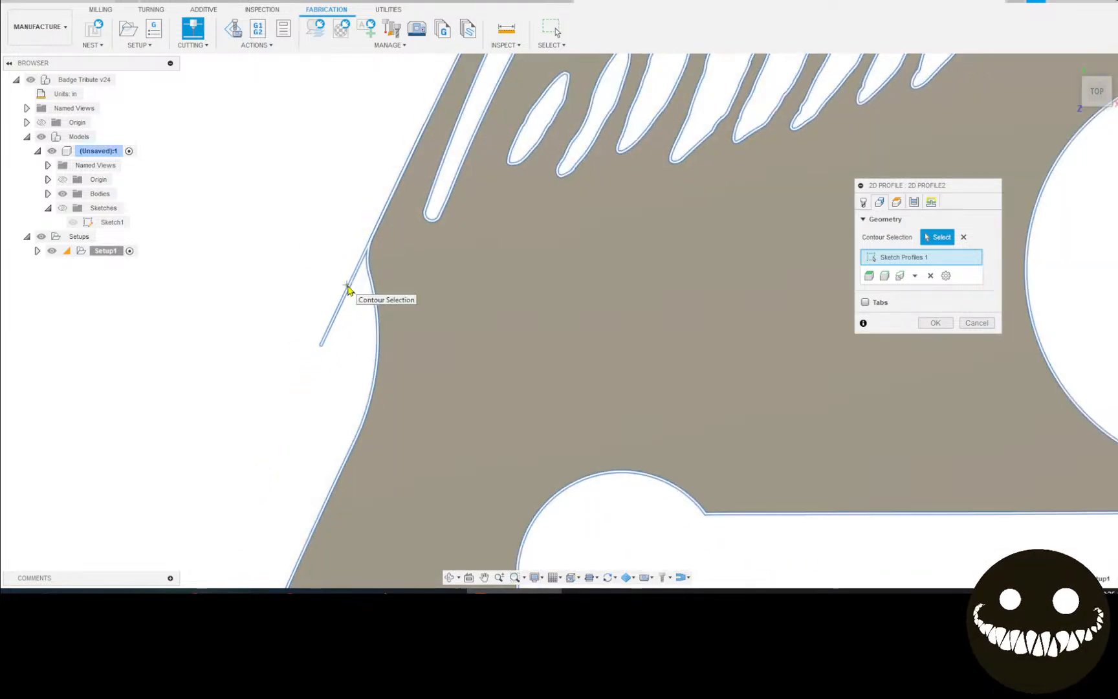
scroll(350, 288, down, 3)
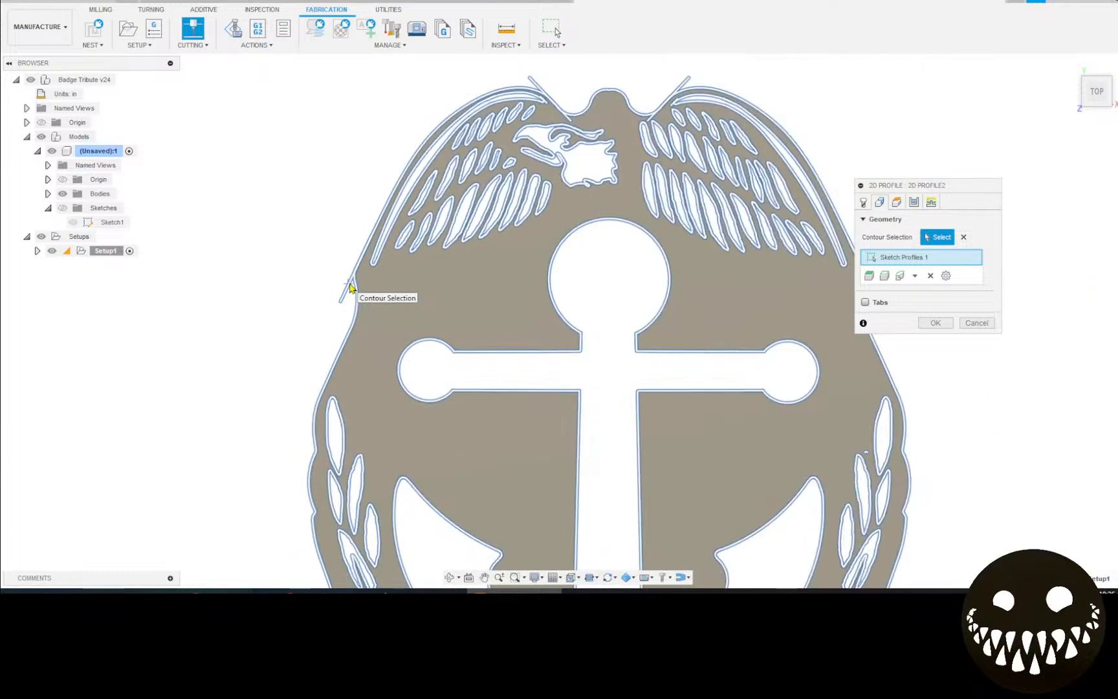
scroll(369, 297, down, 5)
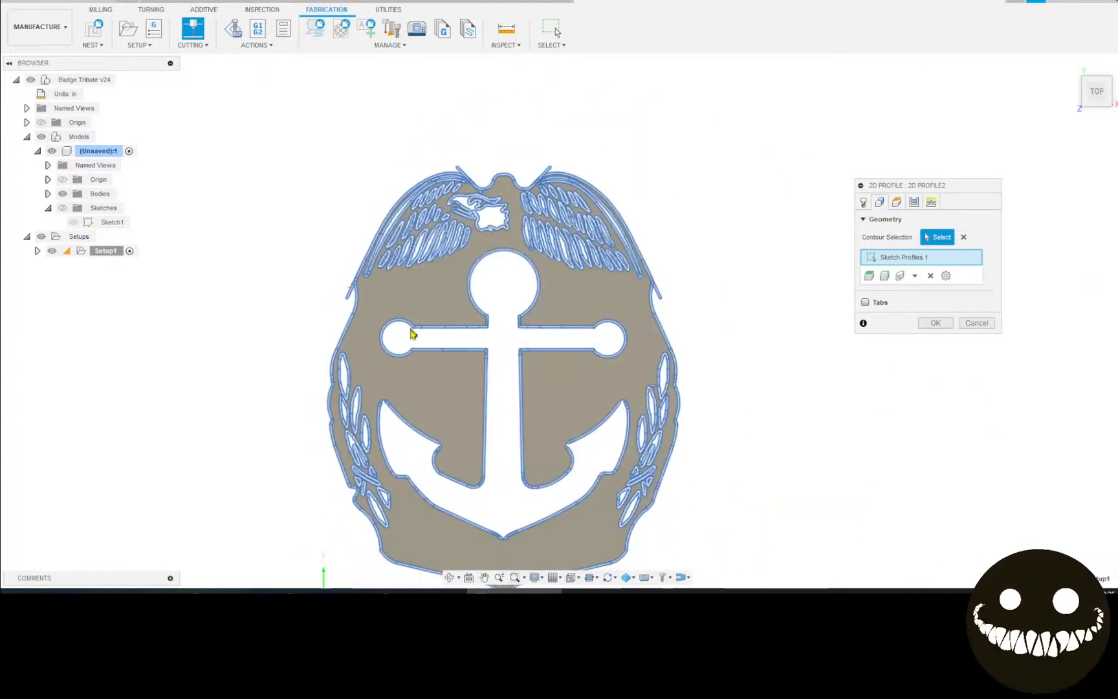
middle_drag(427, 315, 517, 270)
scroll(748, 304, up, 3)
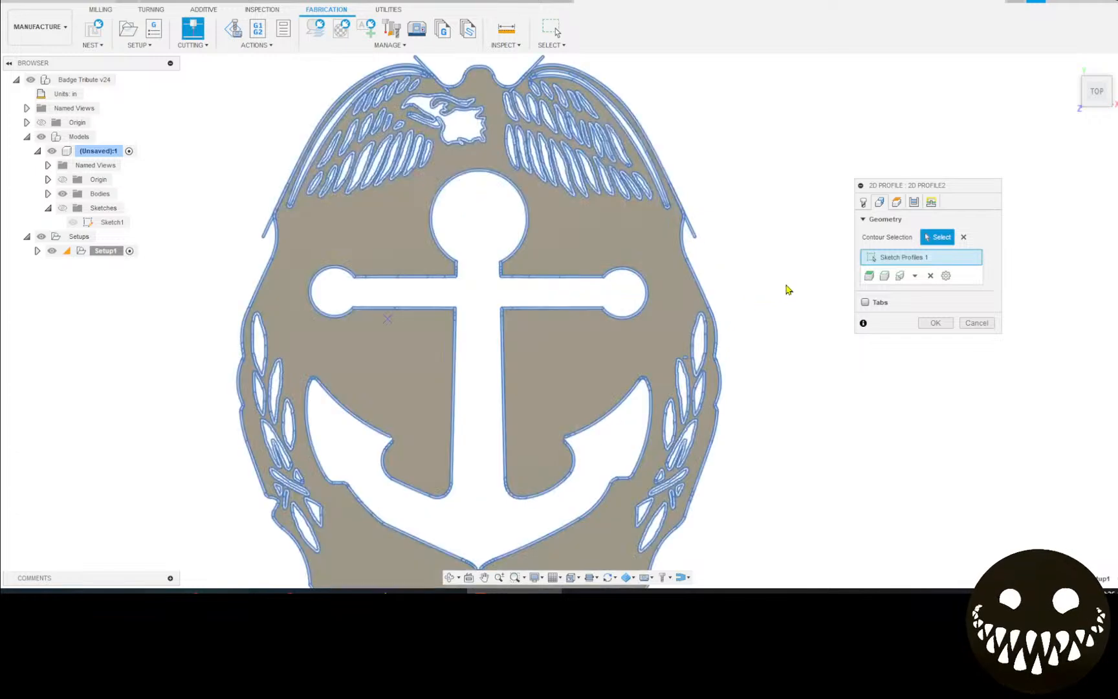
middle_drag(765, 283, 769, 270)
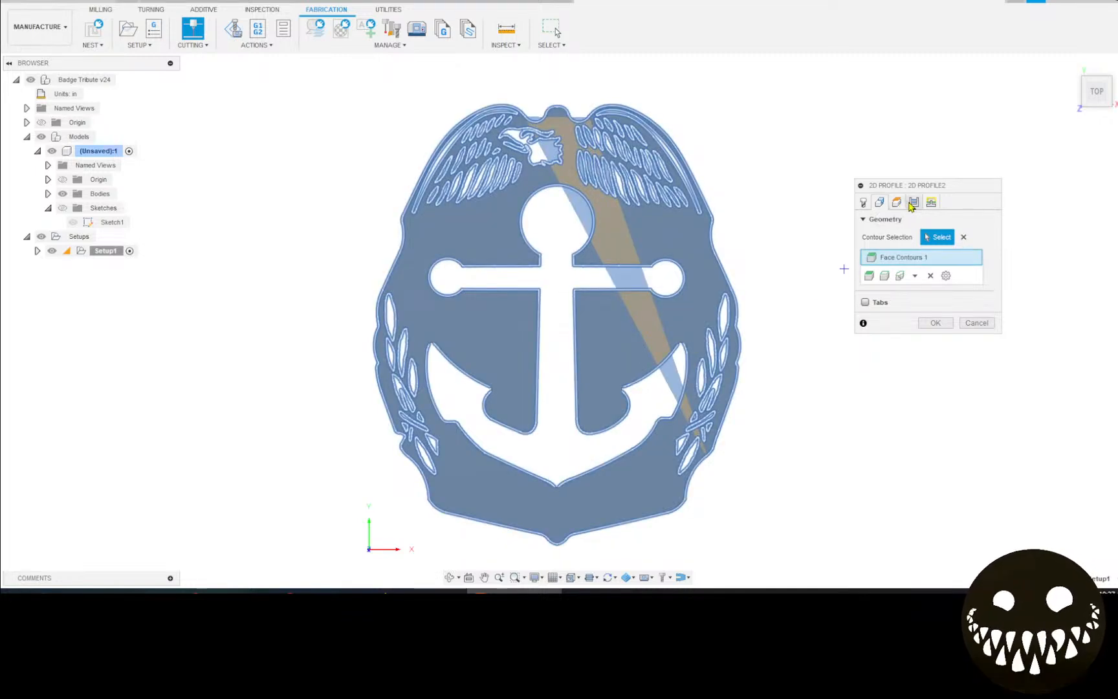
Bring up the 2D Profile Passes settings, with 0.004 in tolerance and 0 in finishing overlap.
click(913, 203)
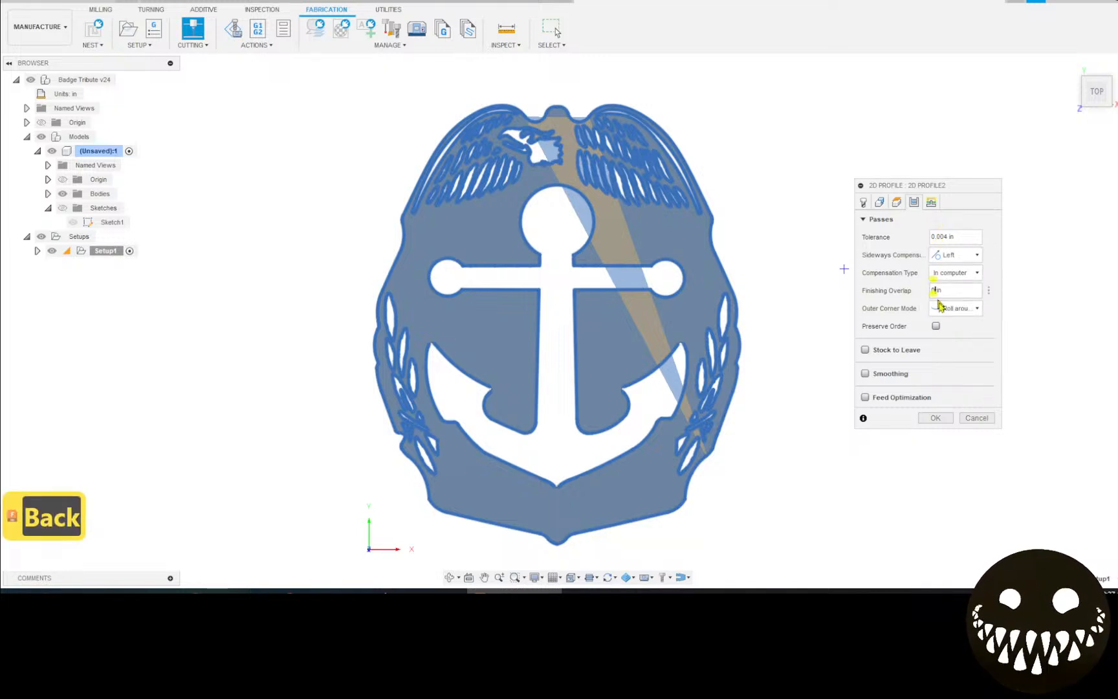
Enter a 0.02 in finishing overlap and enable smoothing at 0.004 in tolerance in the Passes settings.
text(.02)
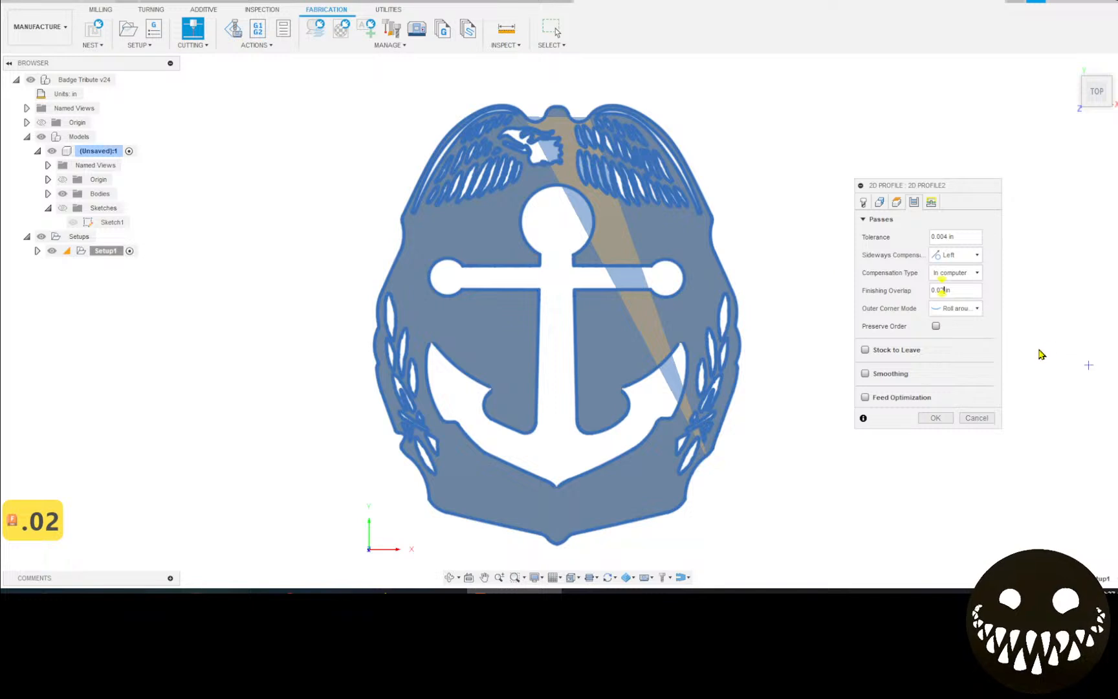
key(space)
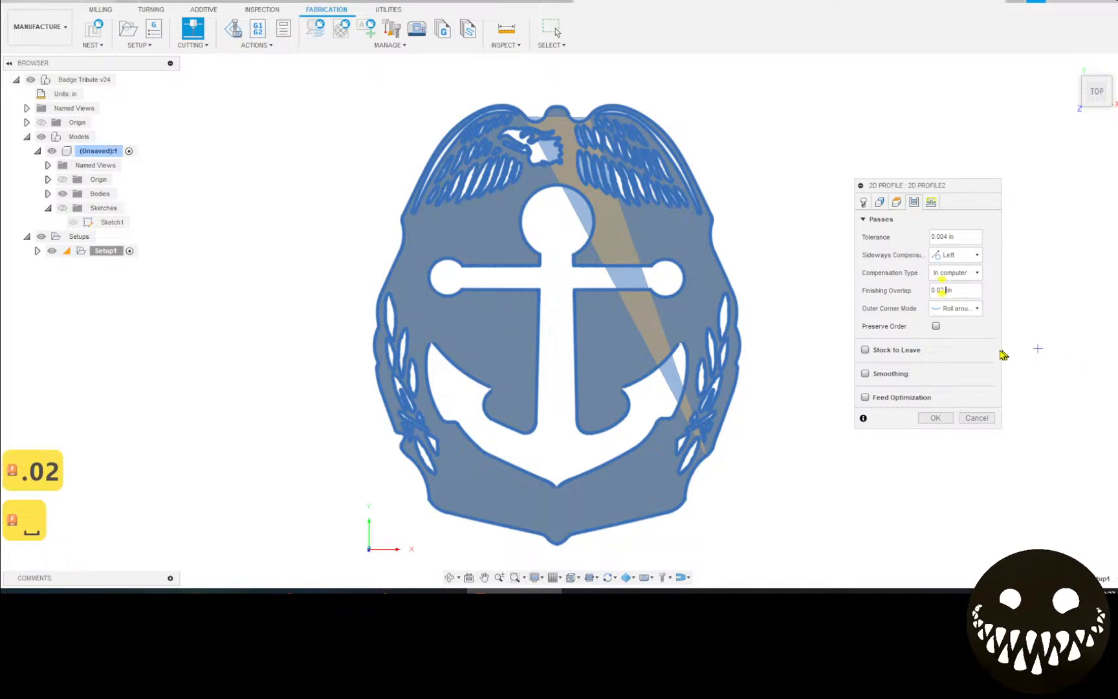
click(865, 373)
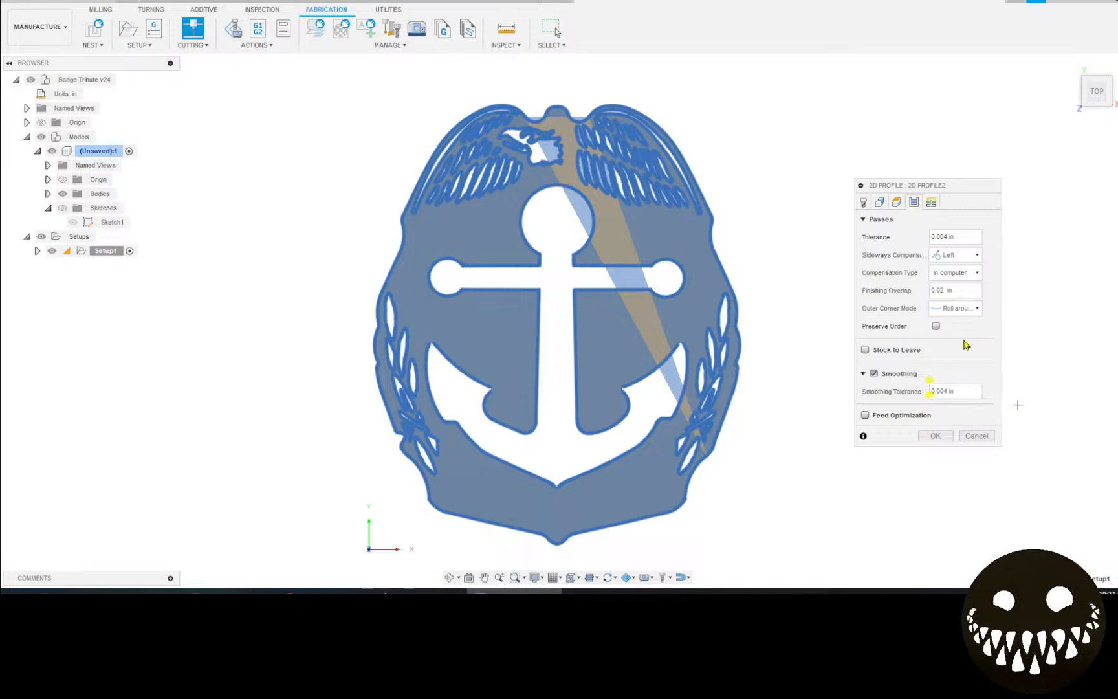
click(932, 204)
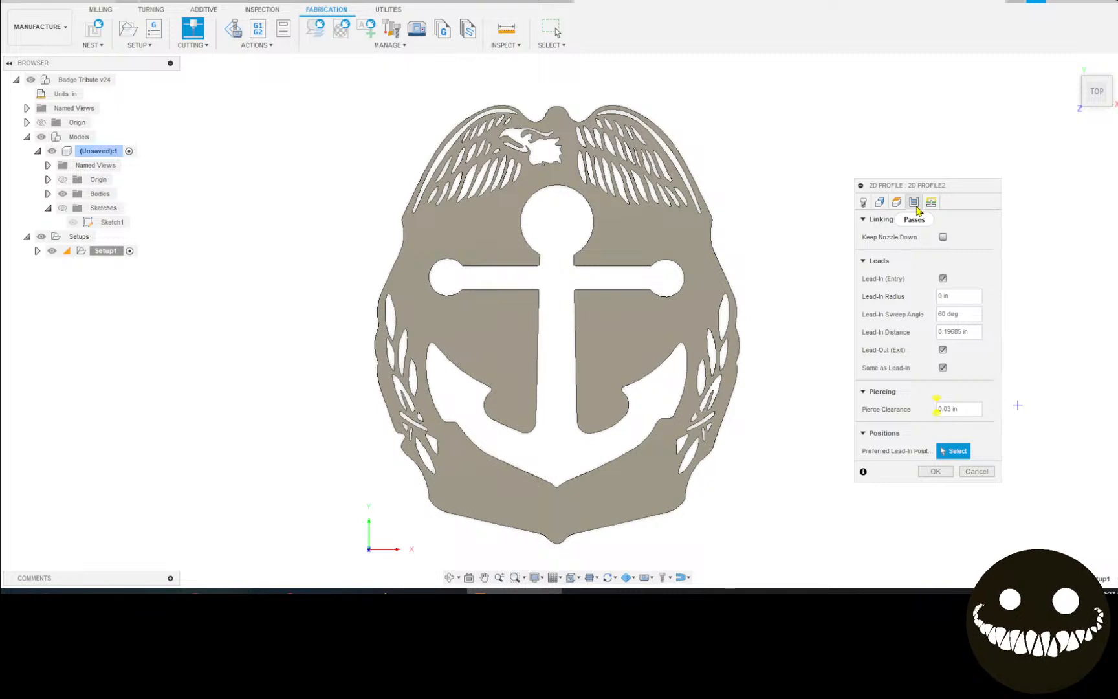
click(915, 206)
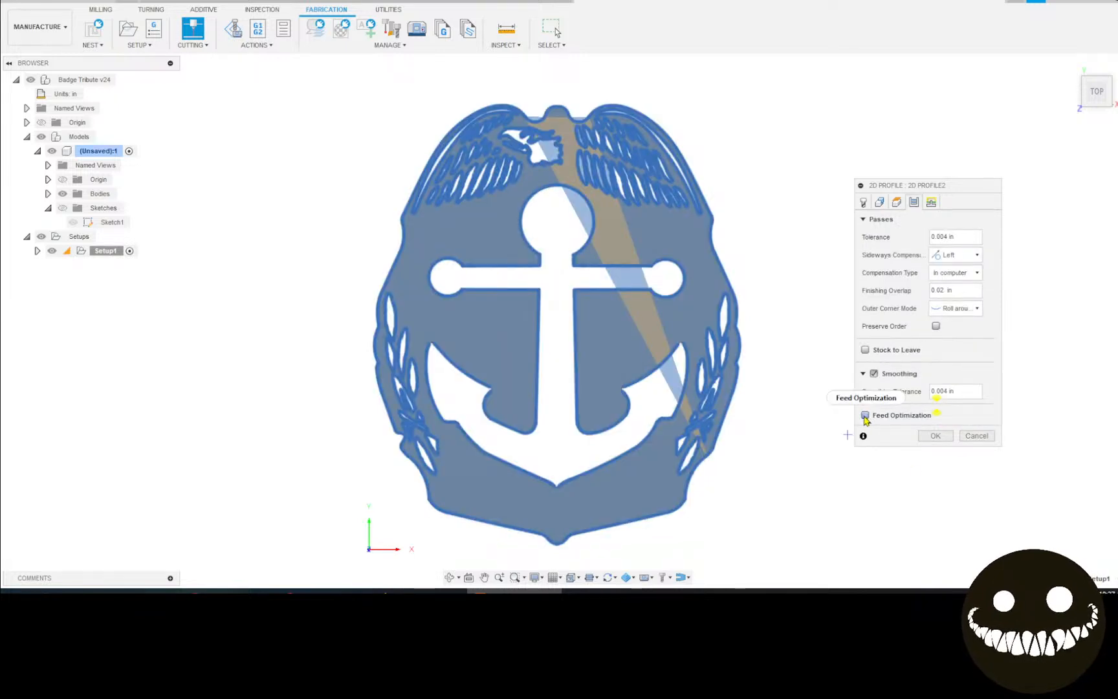
mouse_move(865, 419)
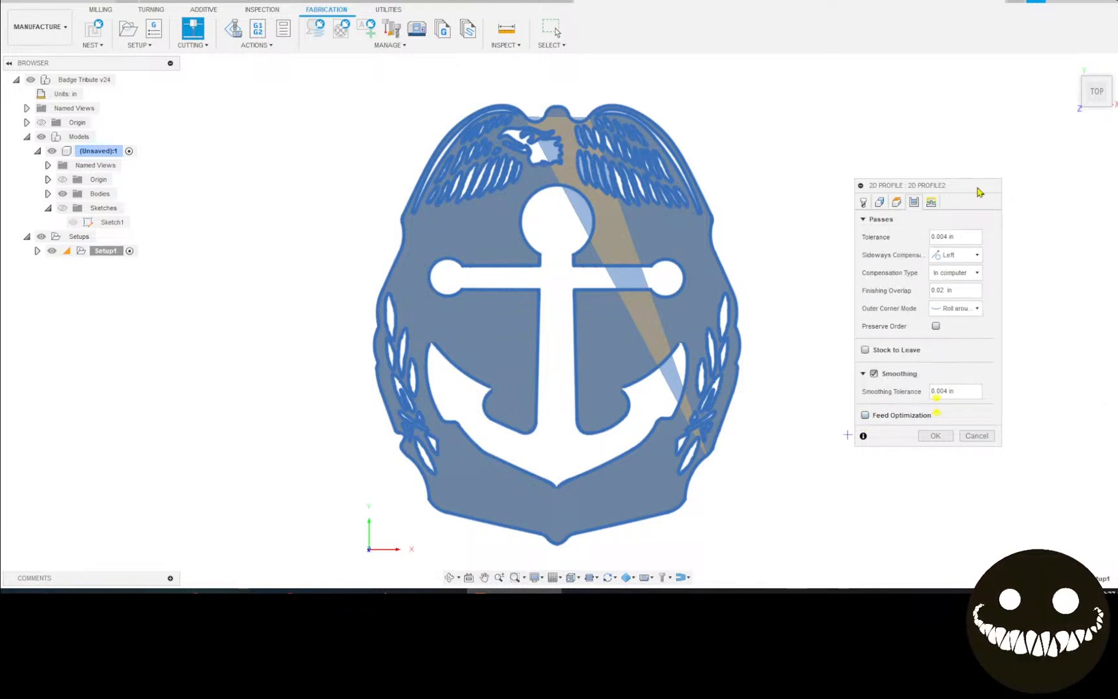
Set lead-in radius 0.03 in and distance 0.01, disable lead-out, set pierce clearance 0, and confirm.
click(932, 202)
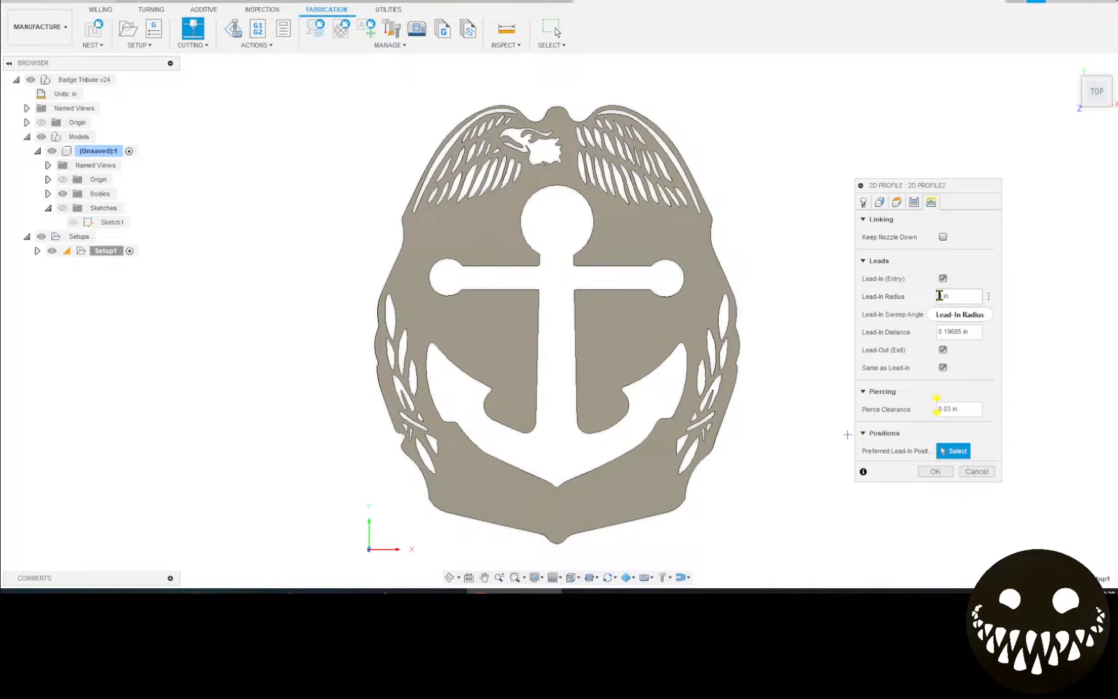
text(.0 )
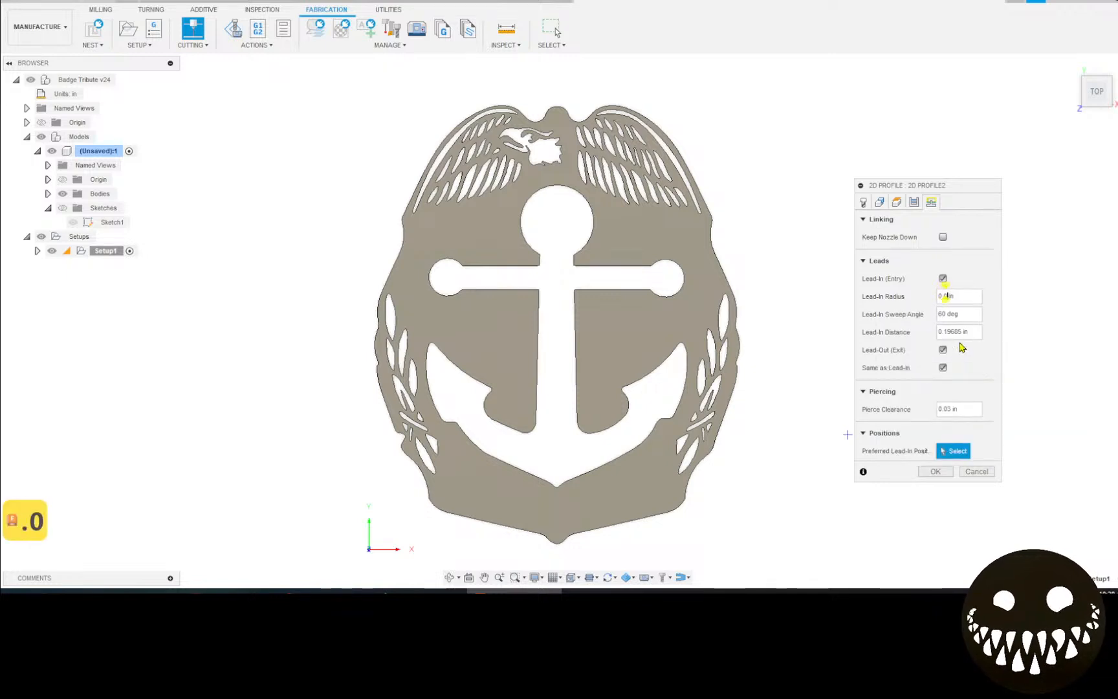
text(3)
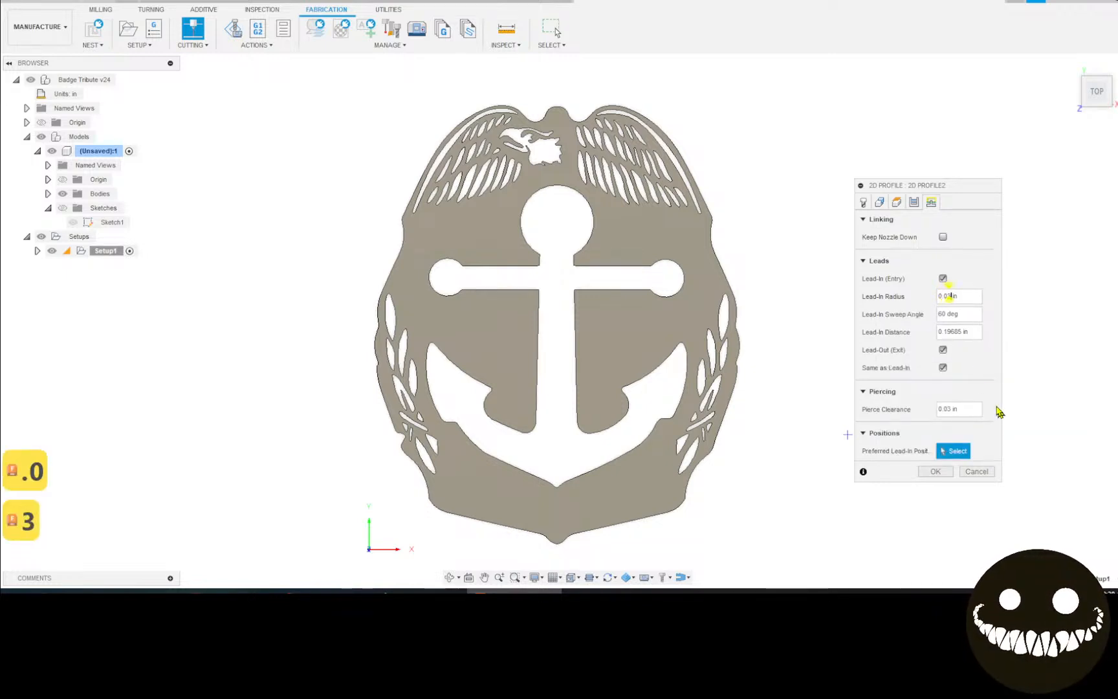
click(943, 330)
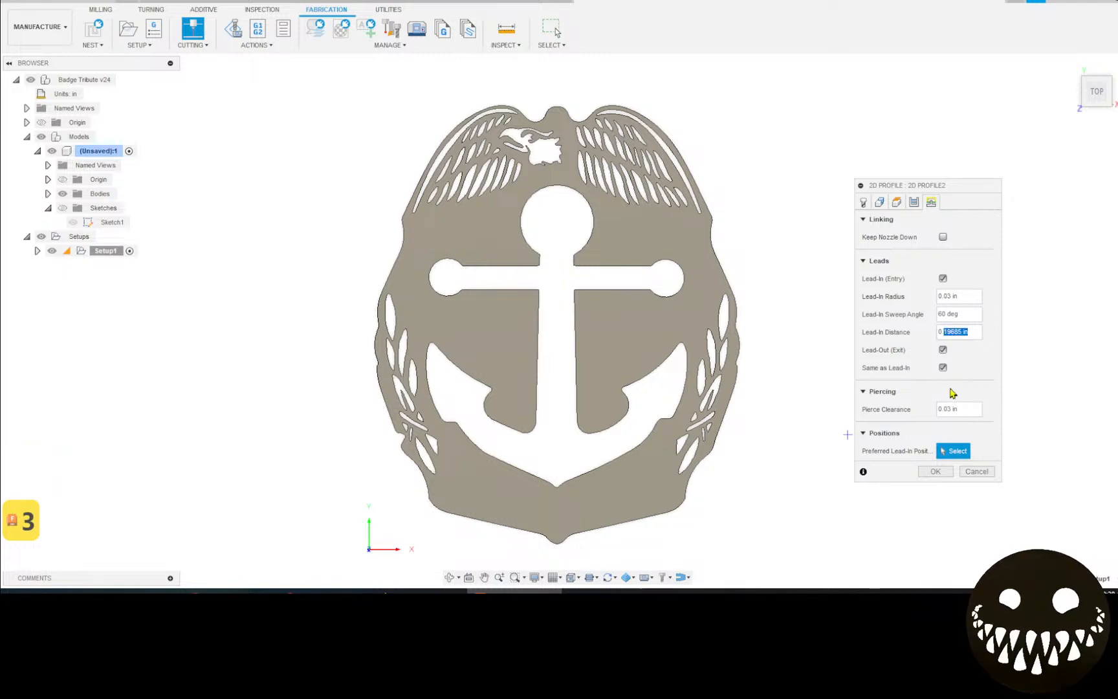
text(0.01)
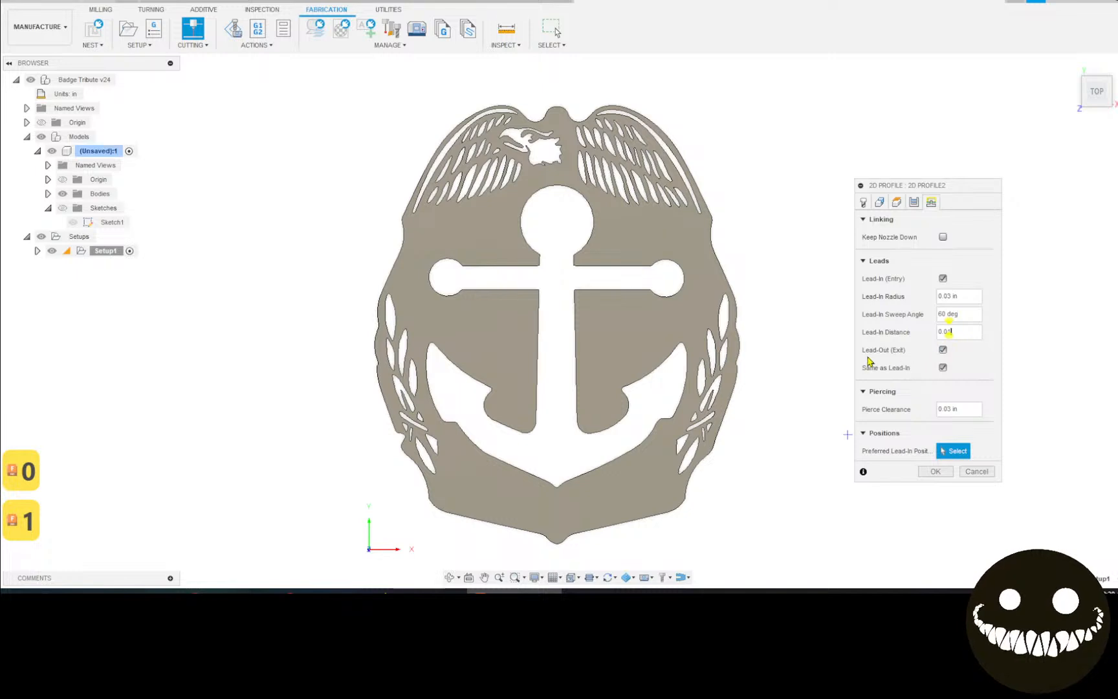
click(943, 349)
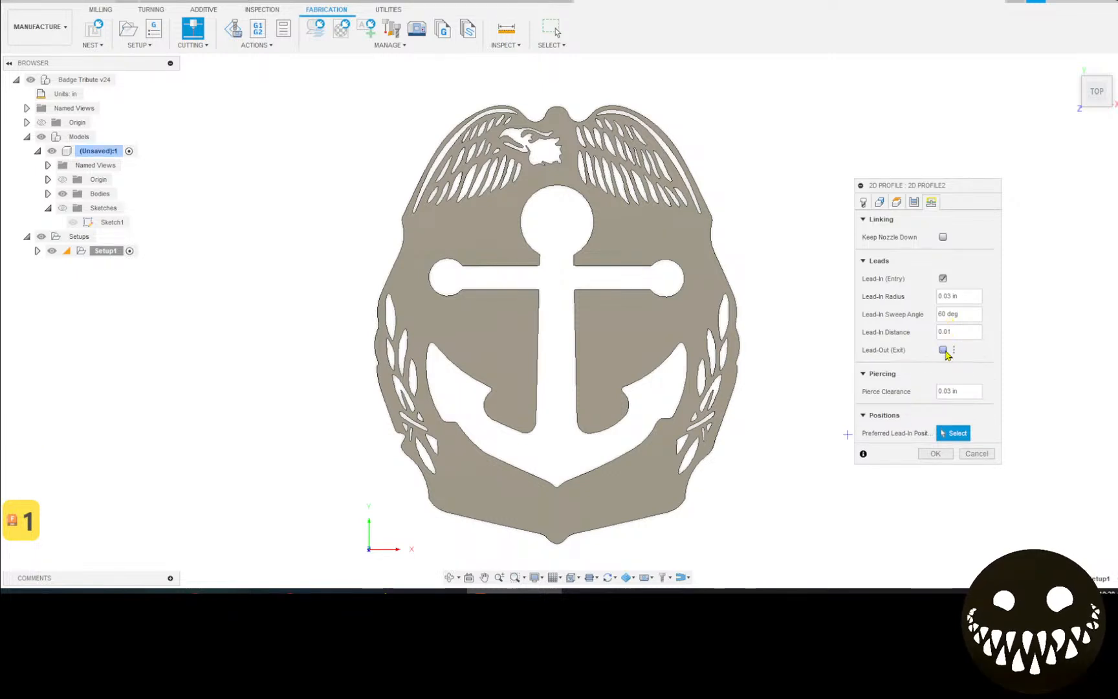
drag(964, 389, 897, 396)
text(0)
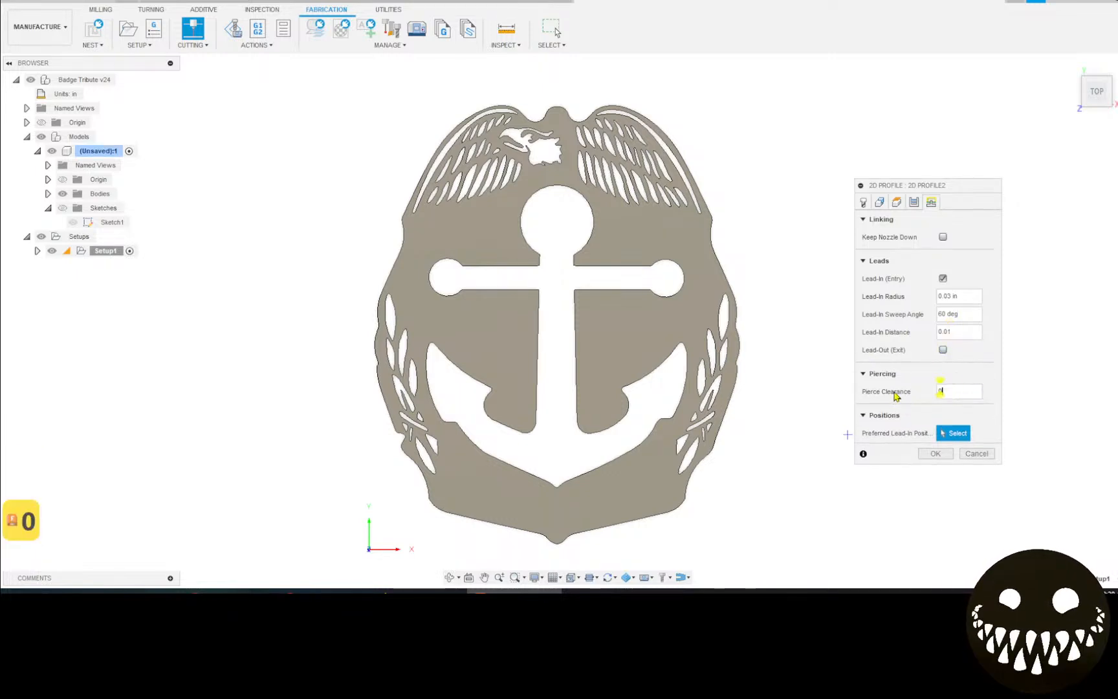
click(934, 456)
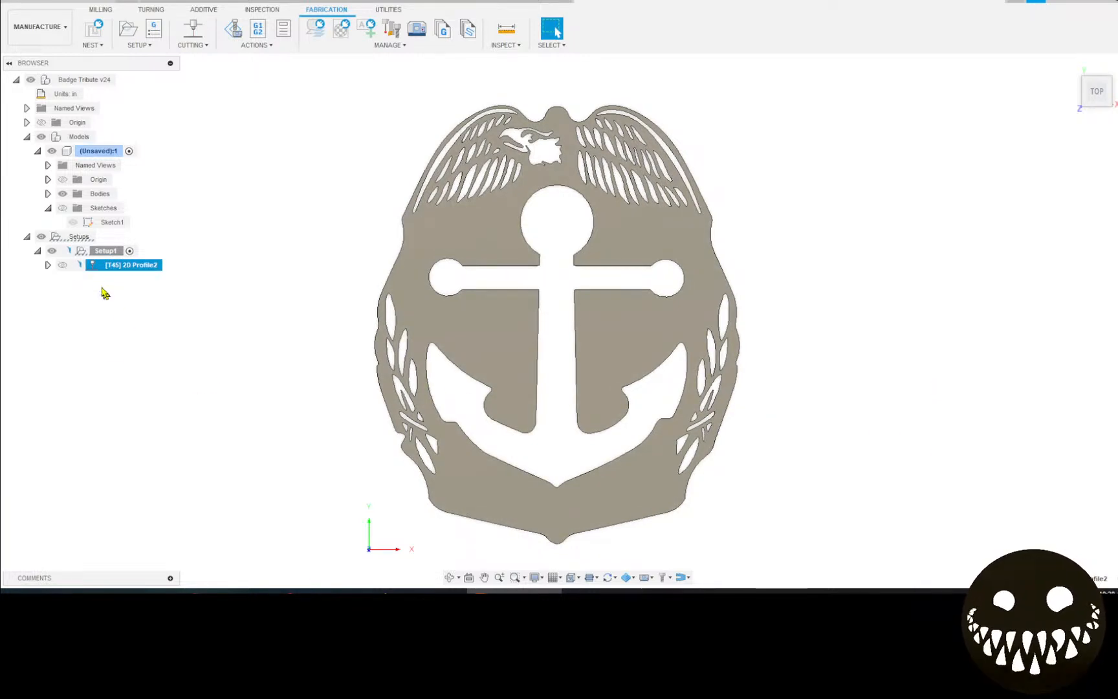
Confirm the 2D Profile2 toolpath shows Valid and zoom to inspect its paths around the badge.
mouse_move(77, 270)
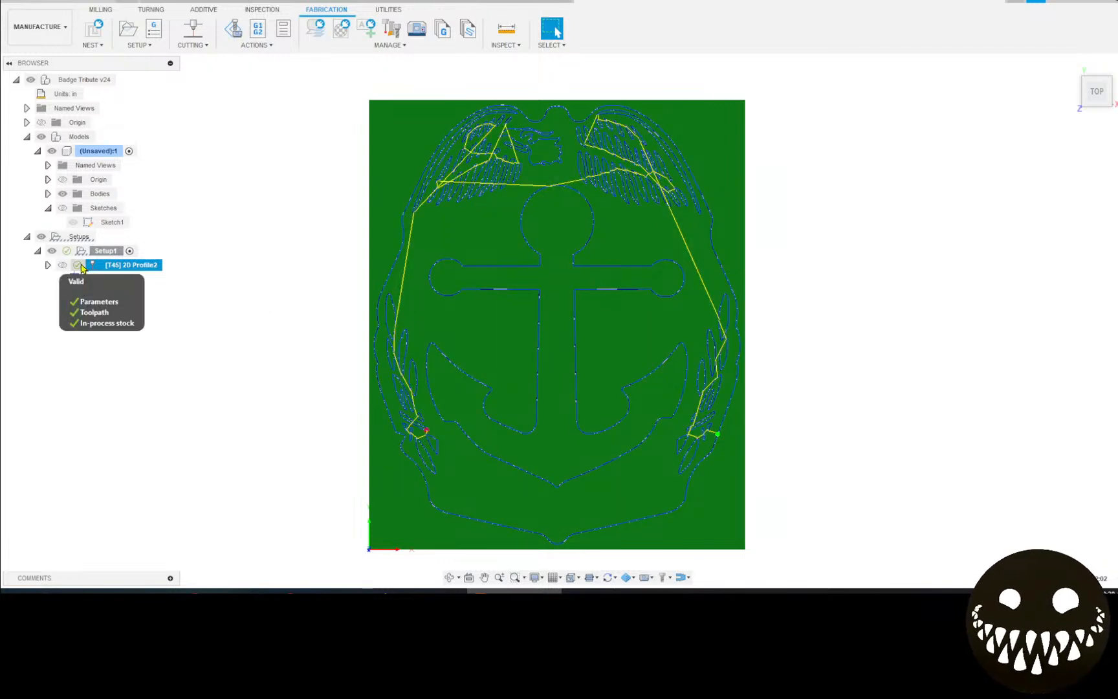
scroll(421, 433, up, 10)
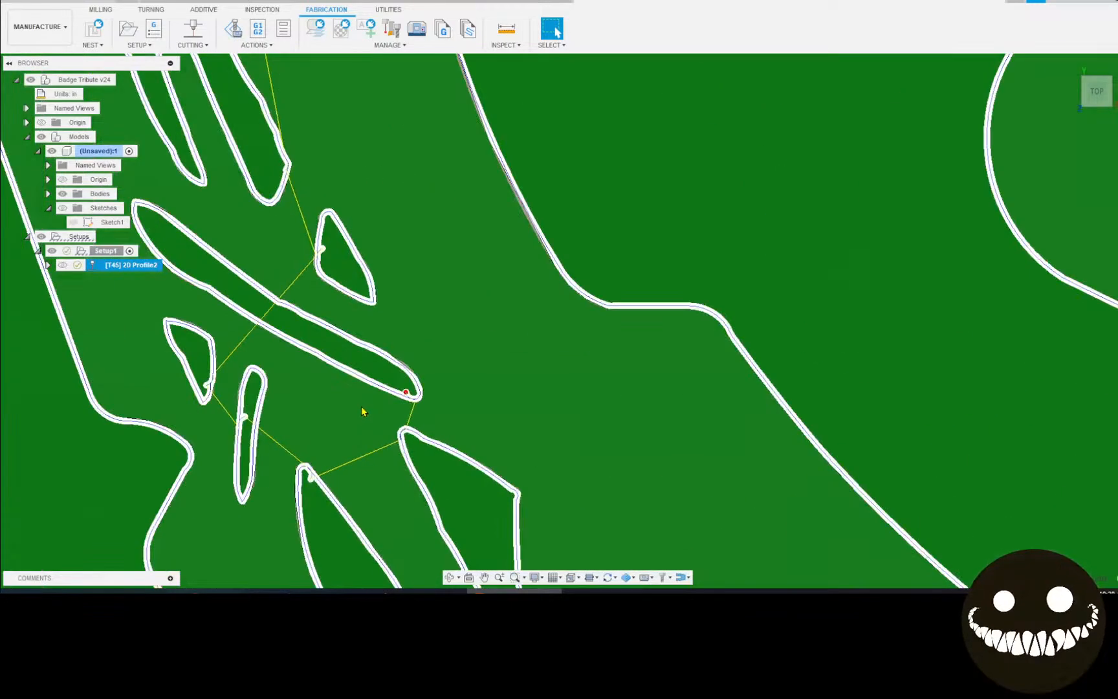
scroll(366, 398, up, 4)
scroll(369, 397, down, 4)
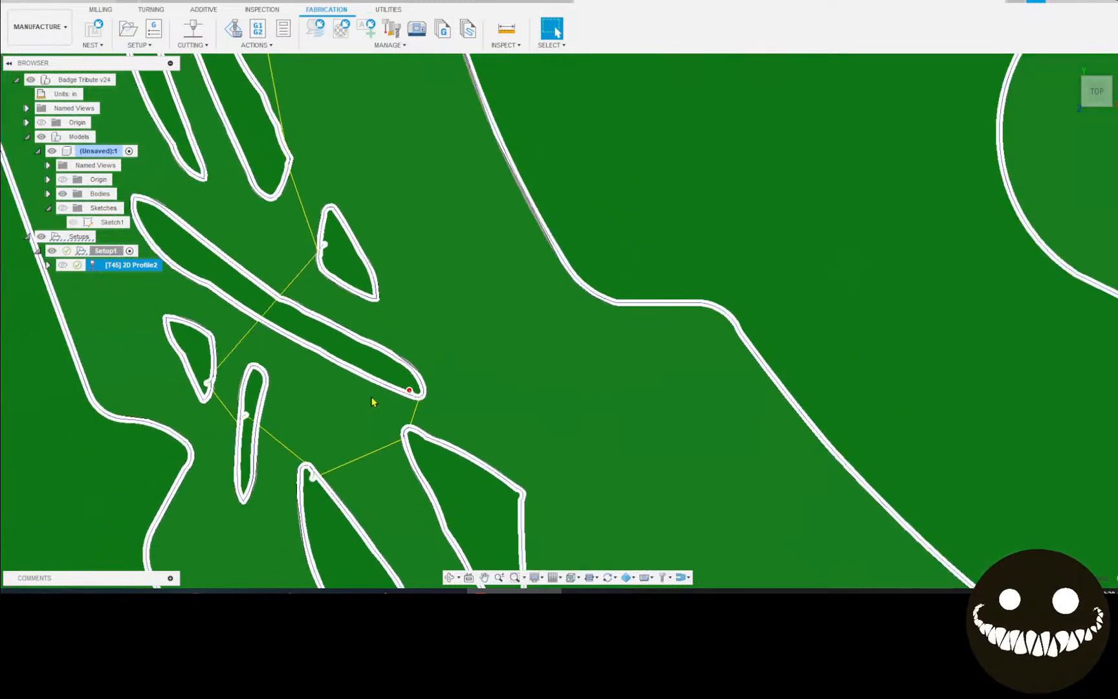
scroll(372, 402, down, 10)
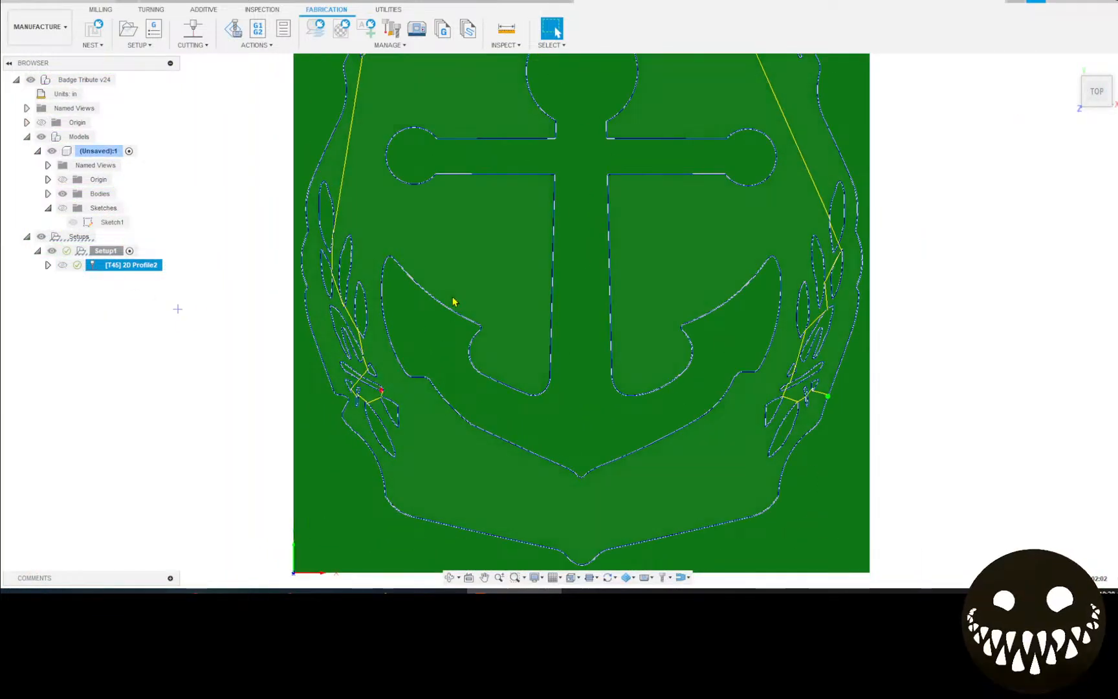
scroll(453, 302, down, 5)
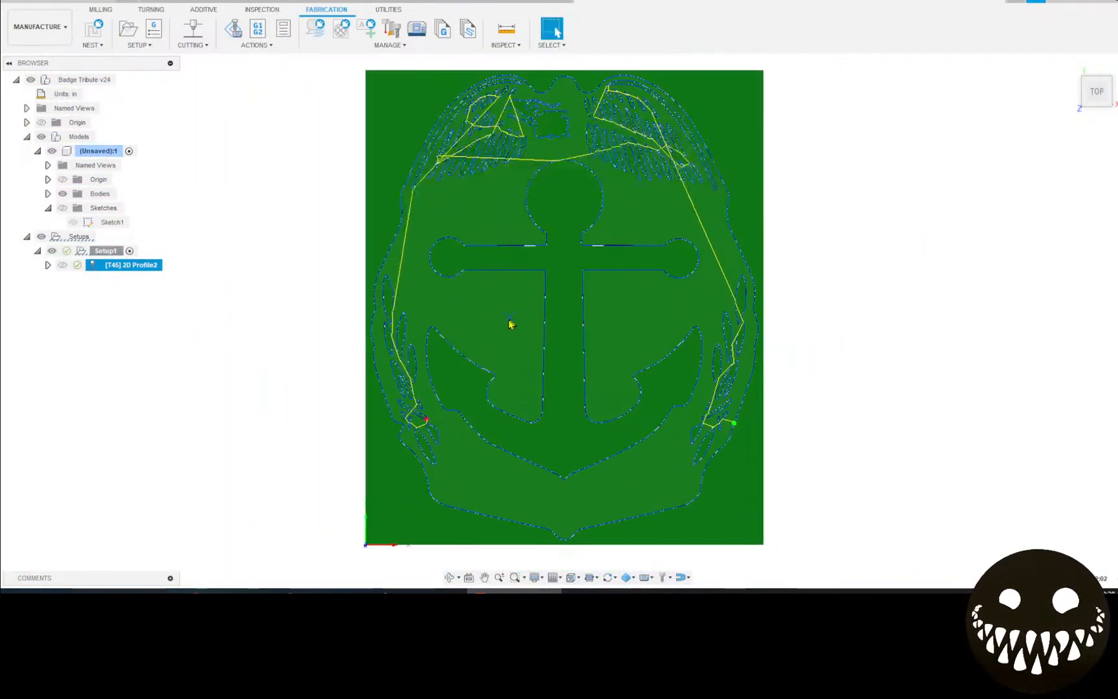
Play and pause the 2D Profile2 cutting simulation, exit it, and select Setup1 in the browser.
click(234, 29)
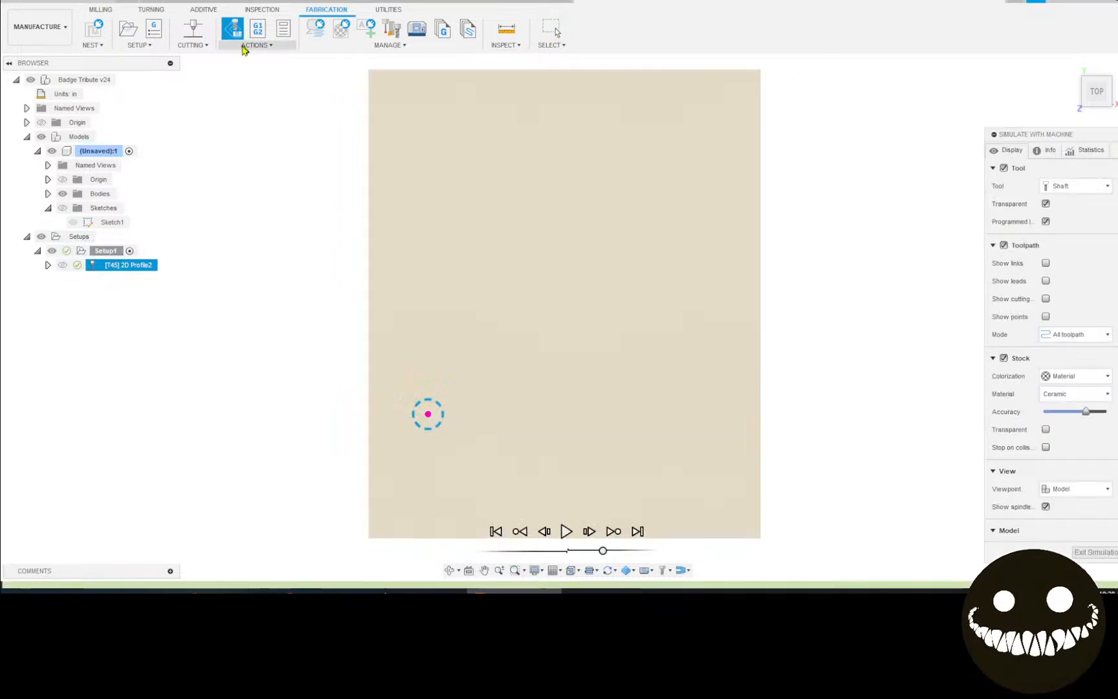
click(568, 532)
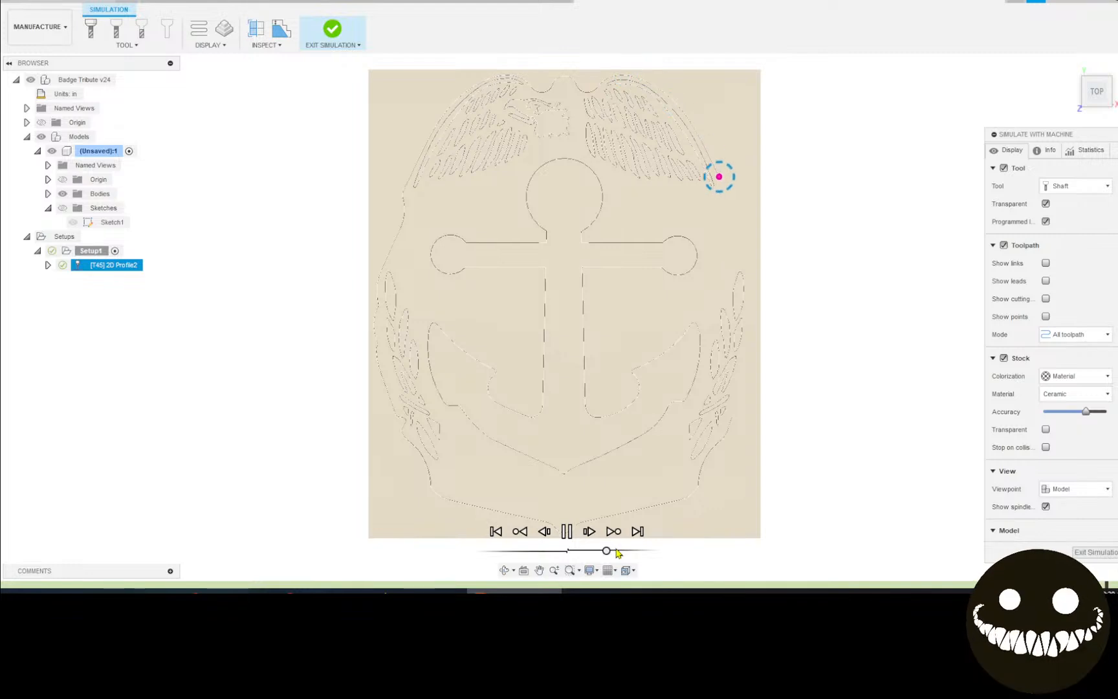
key(space)
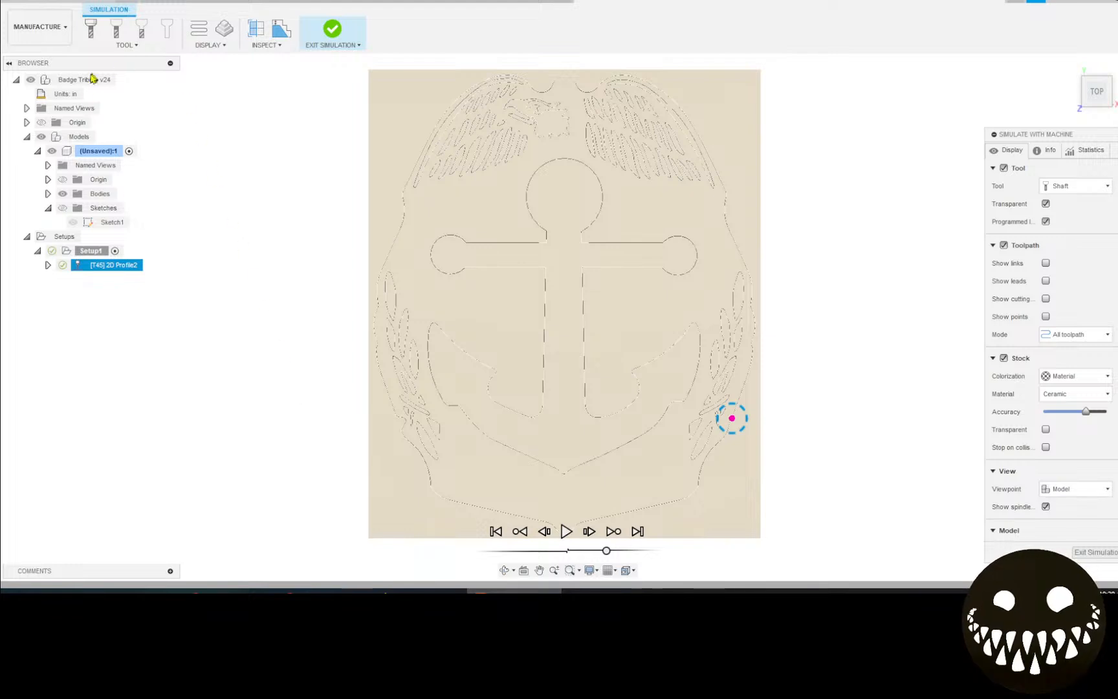
click(350, 31)
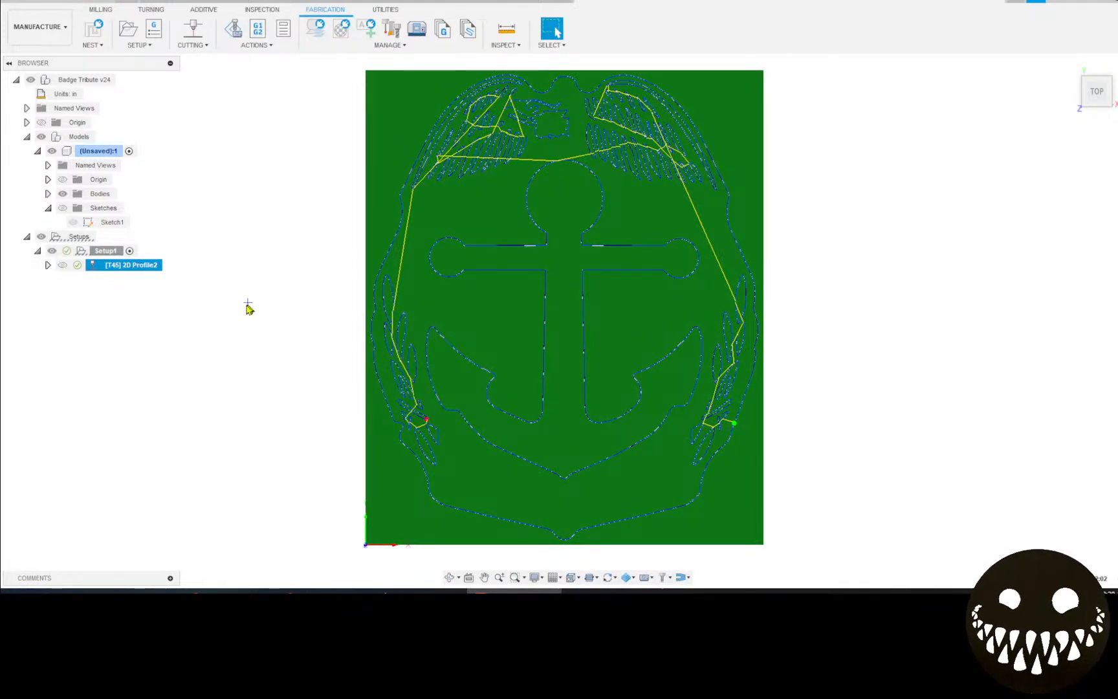
click(114, 251)
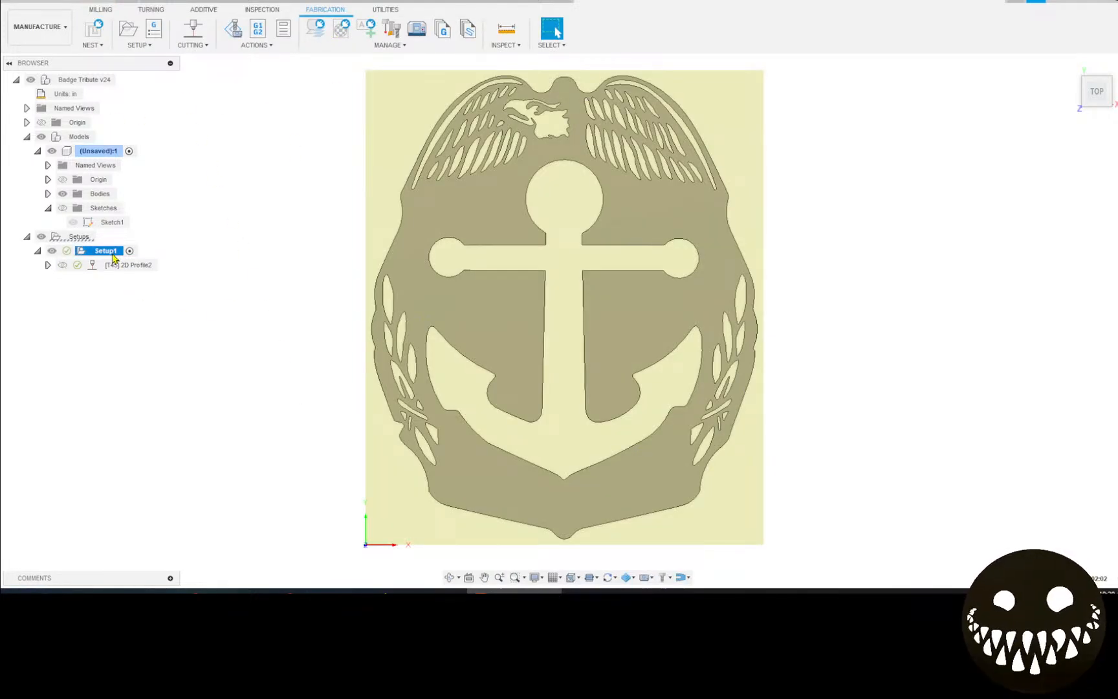